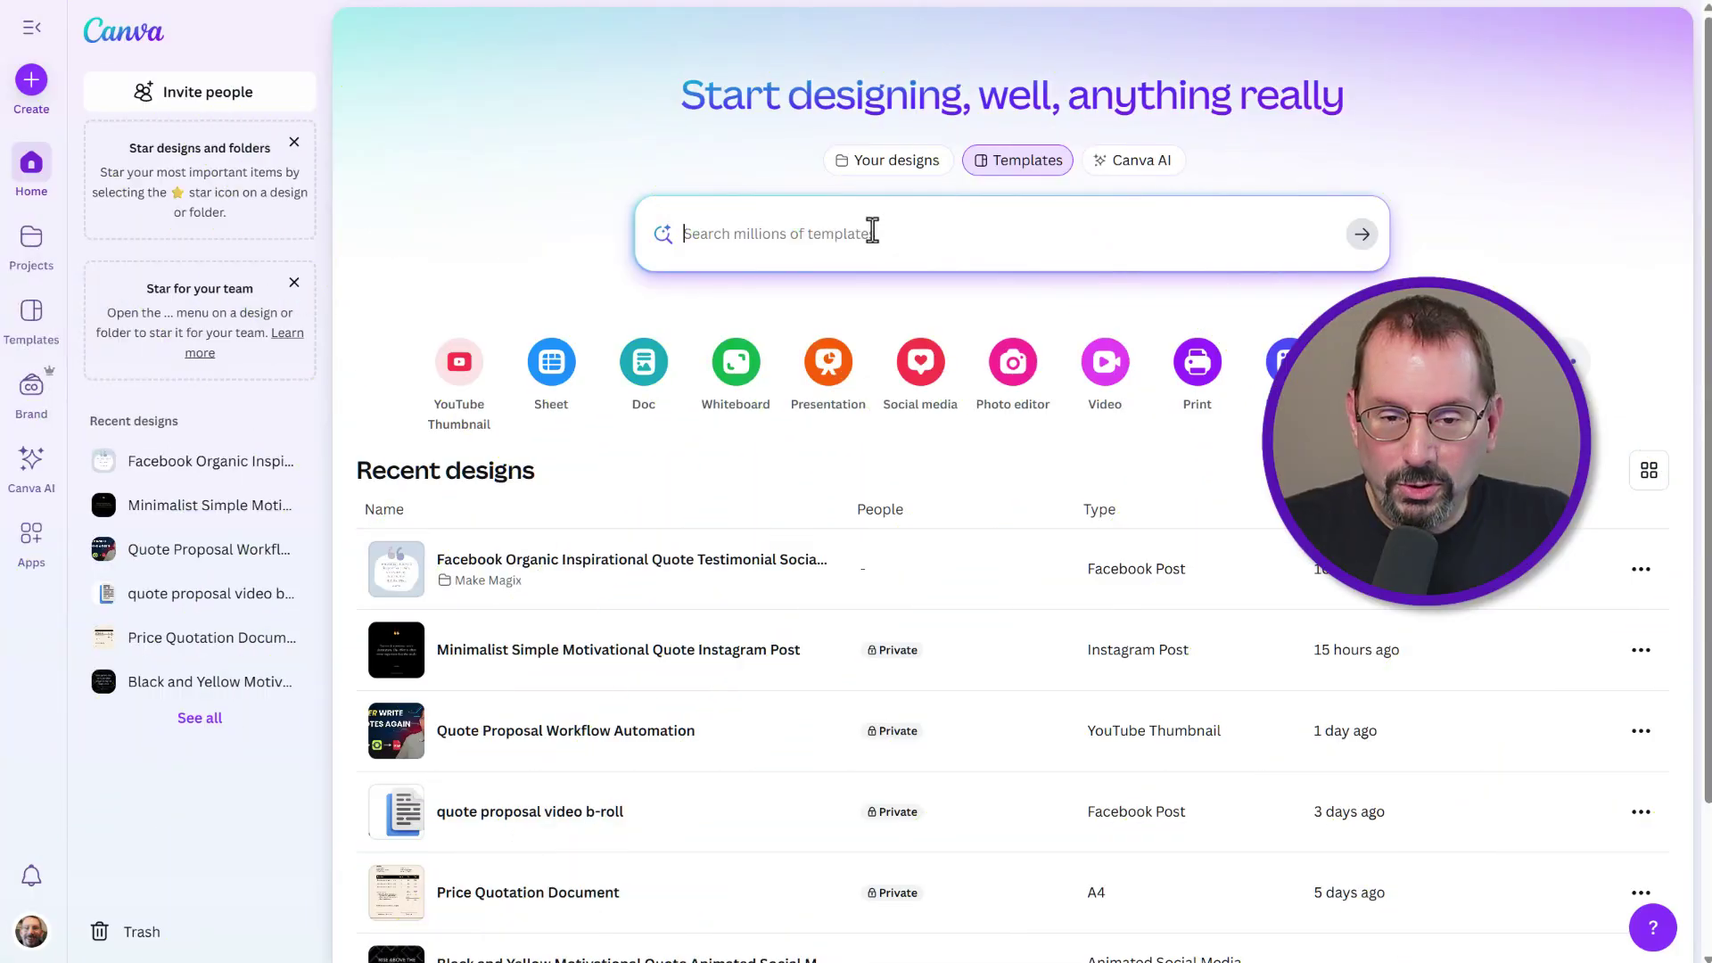
Step: Search the templates for "instagram quote" and start customizing the Minimalist Simple Motivational Quote Instagram Post template
{"action": "type", "text": "insta"}
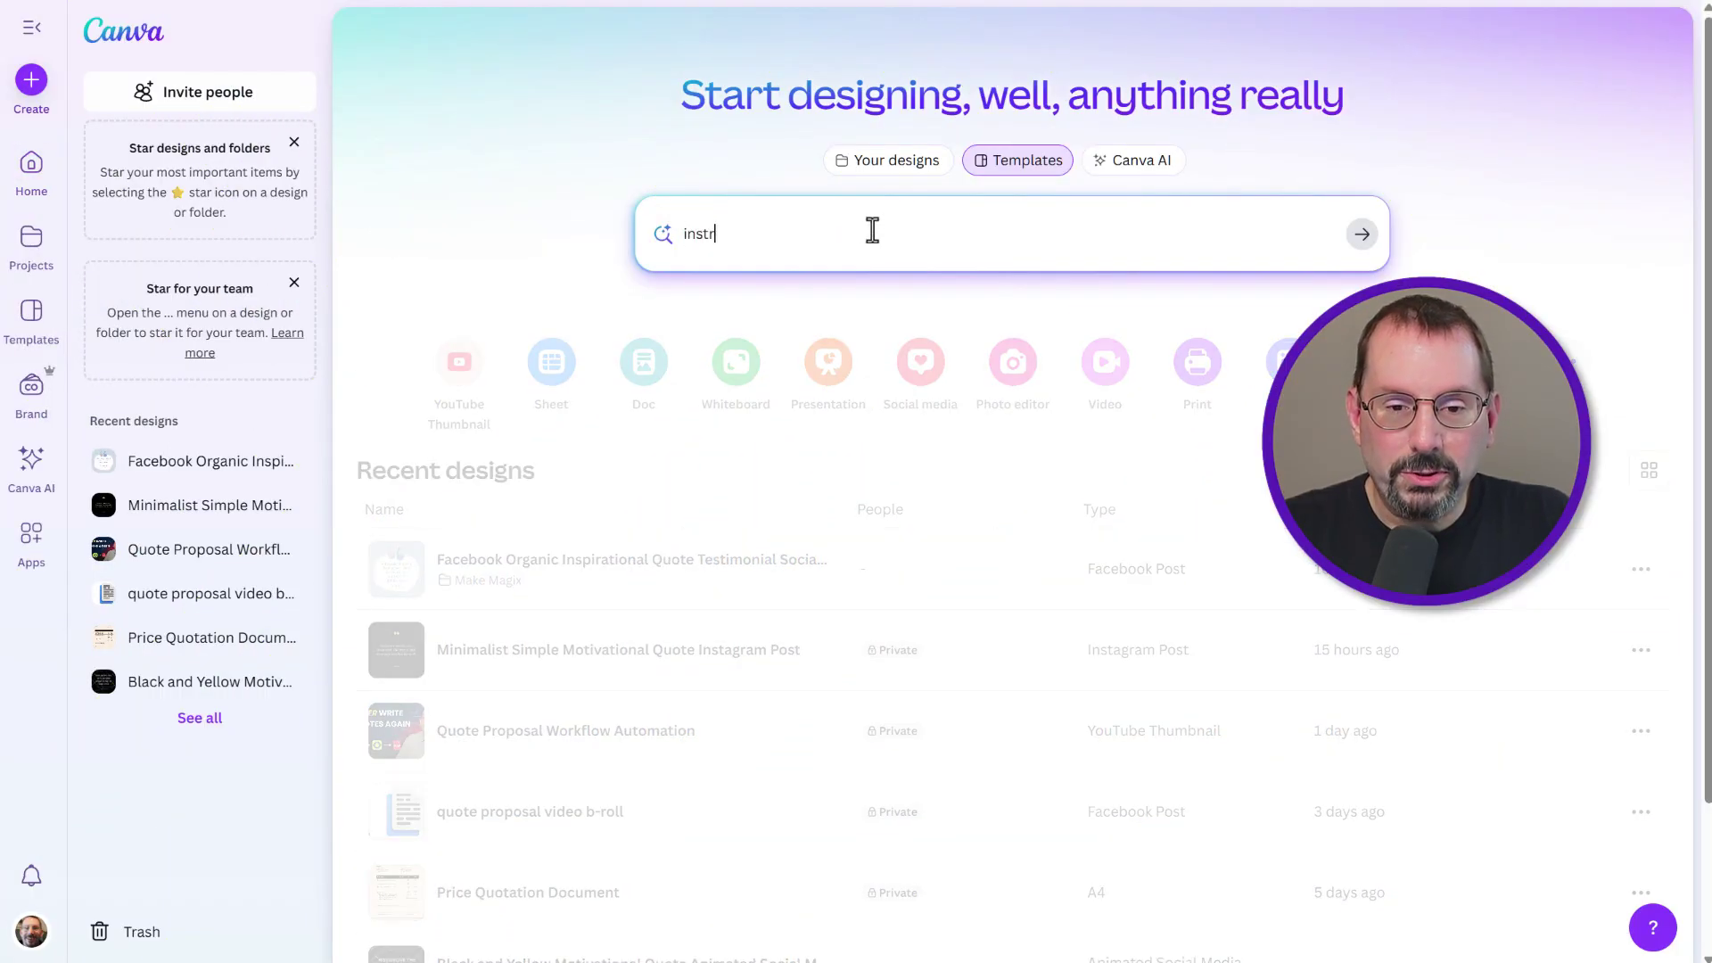
{"action": "type", "text": "gram quote"}
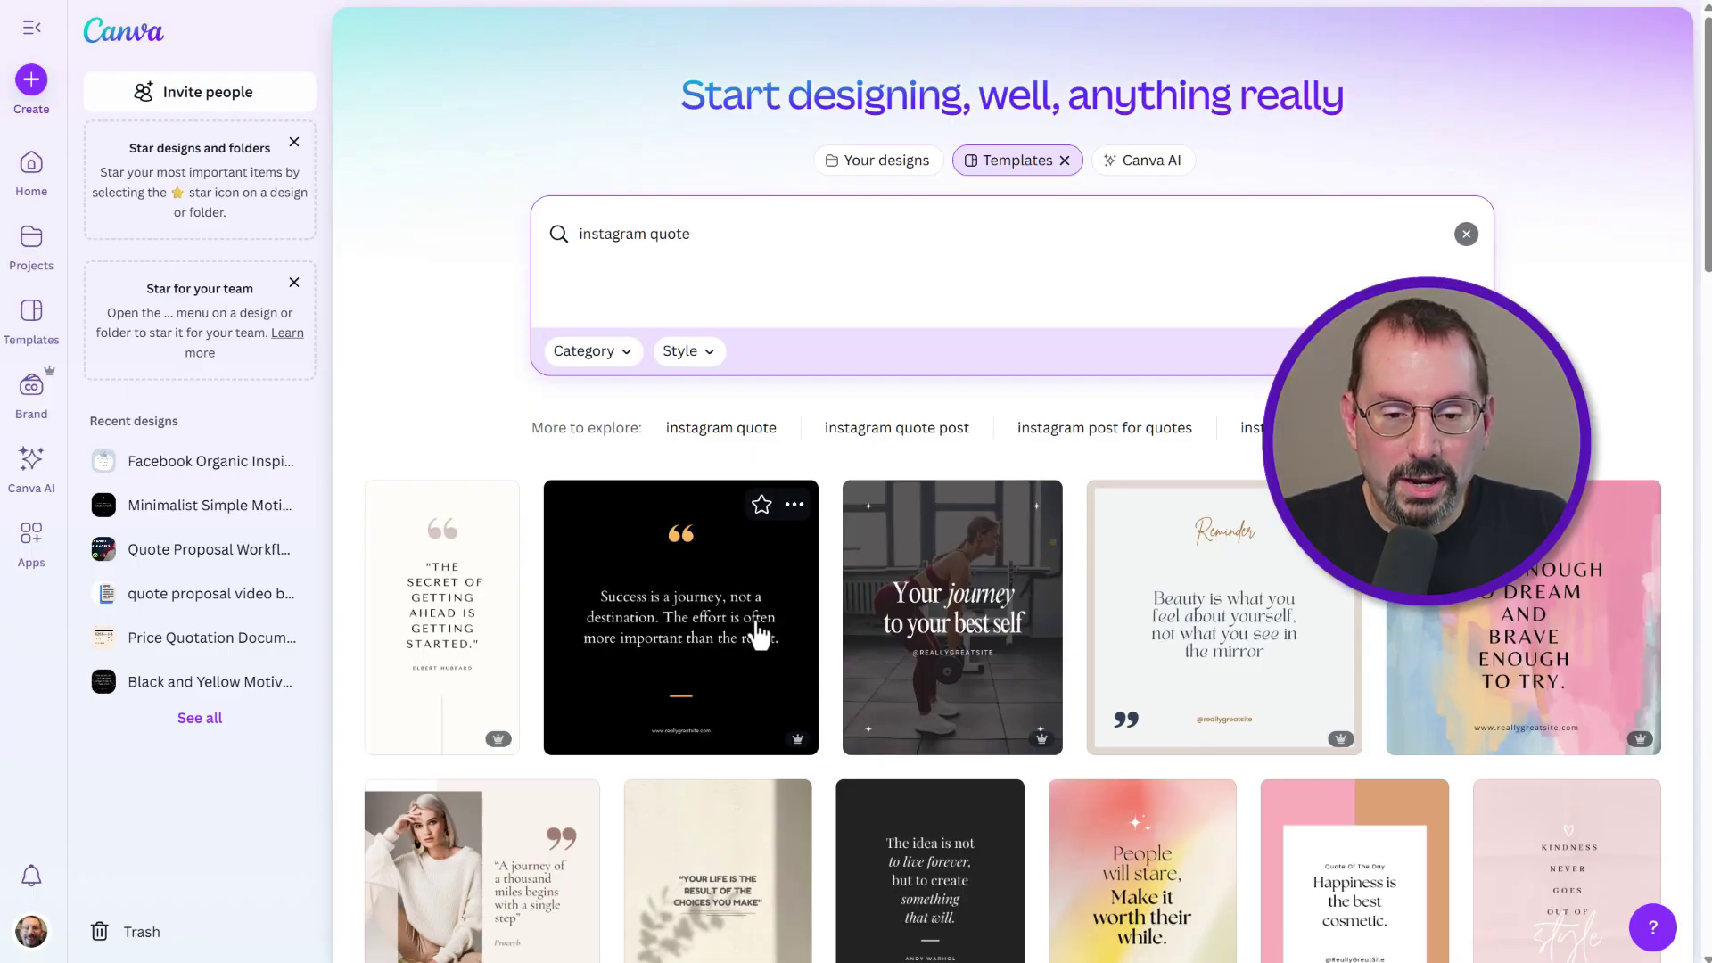
{"action": "left_click", "coordinate": [685, 565]}
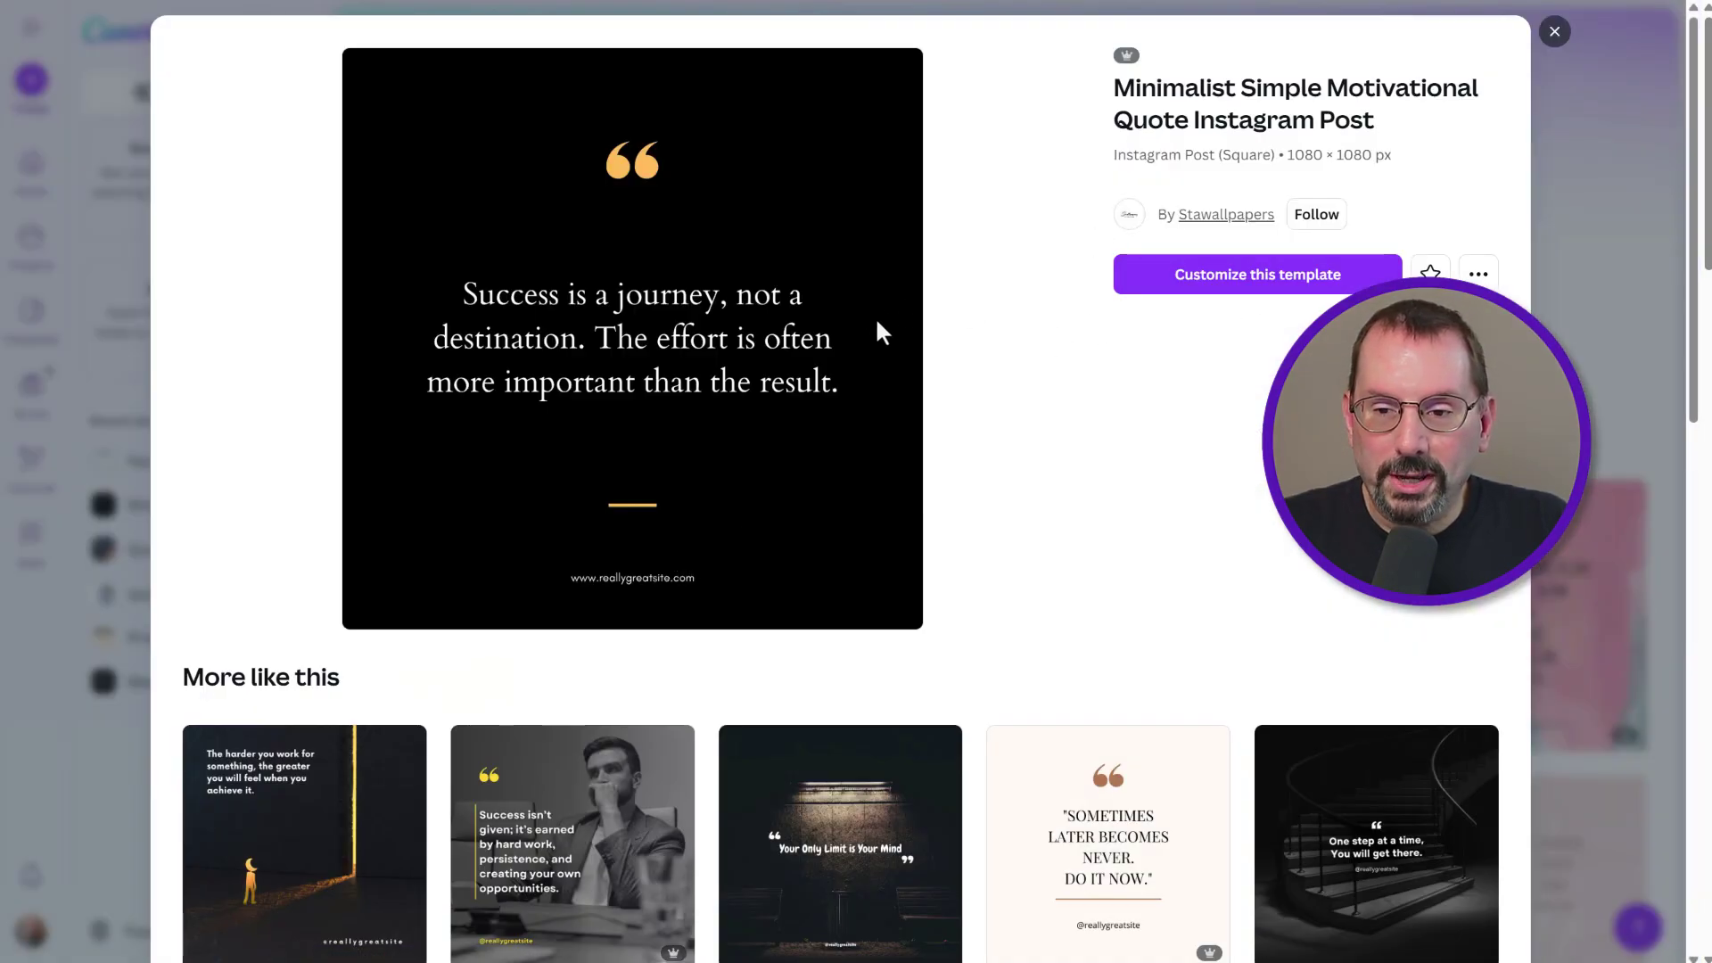
{"action": "left_click", "coordinate": [1262, 282]}
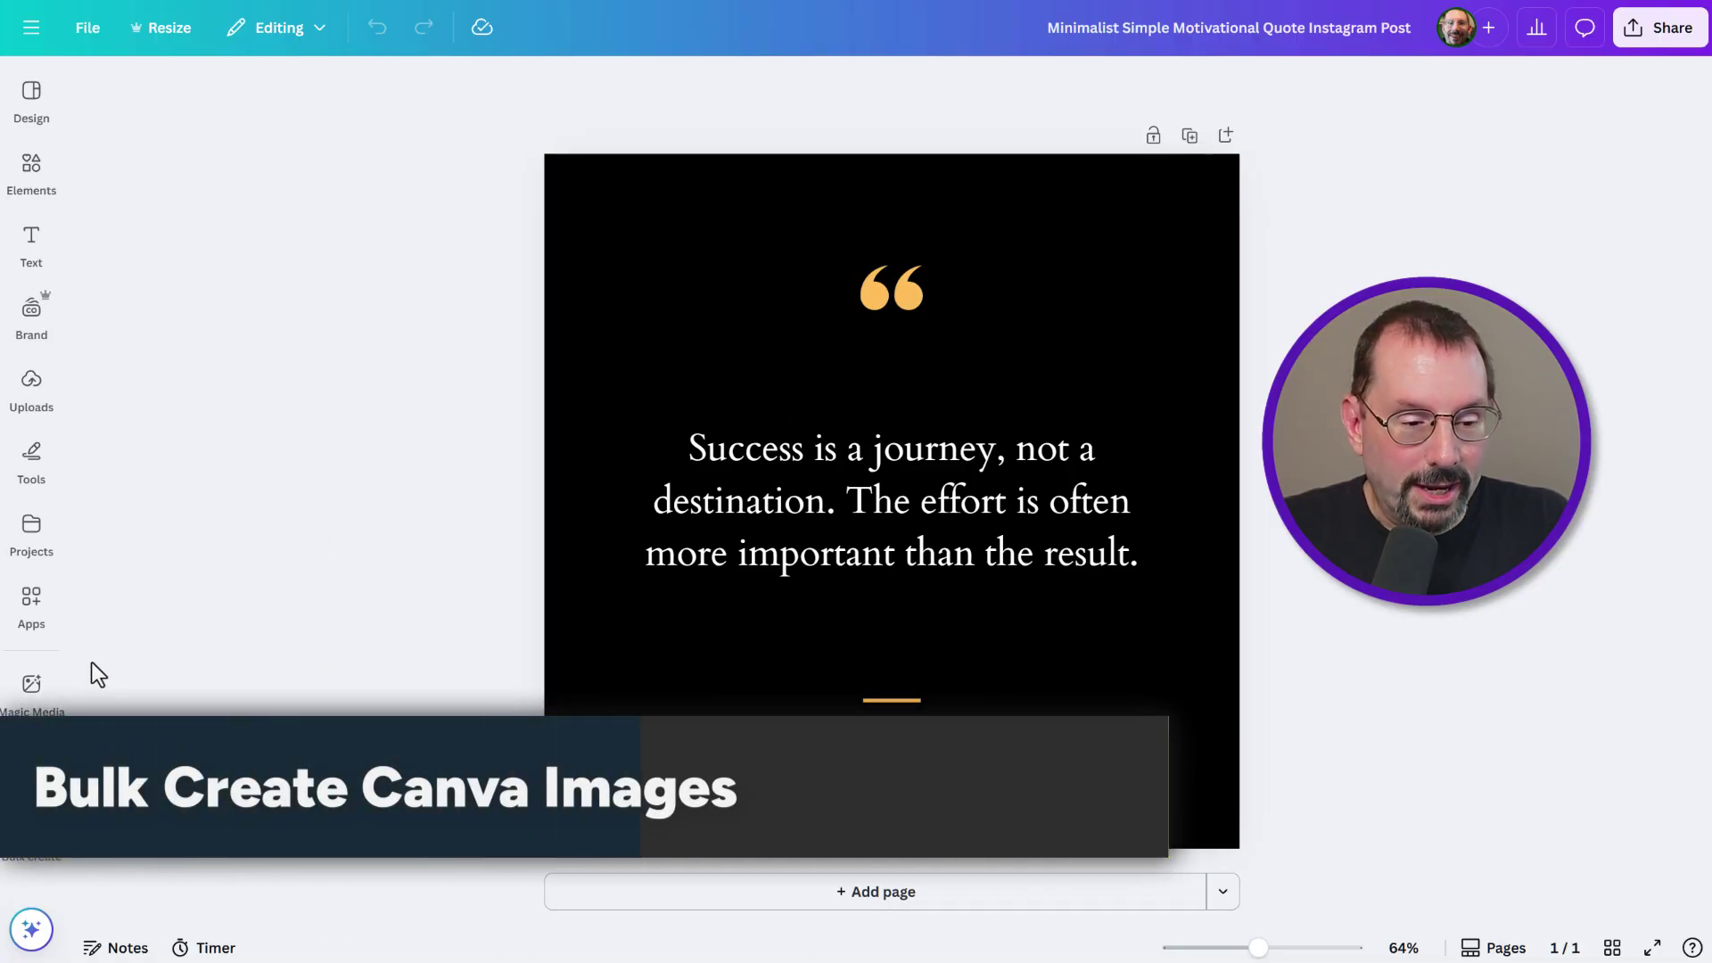
Step: Search the available apps for "bulk" and open the Bulk create app
{"action": "left_click", "coordinate": [40, 607]}
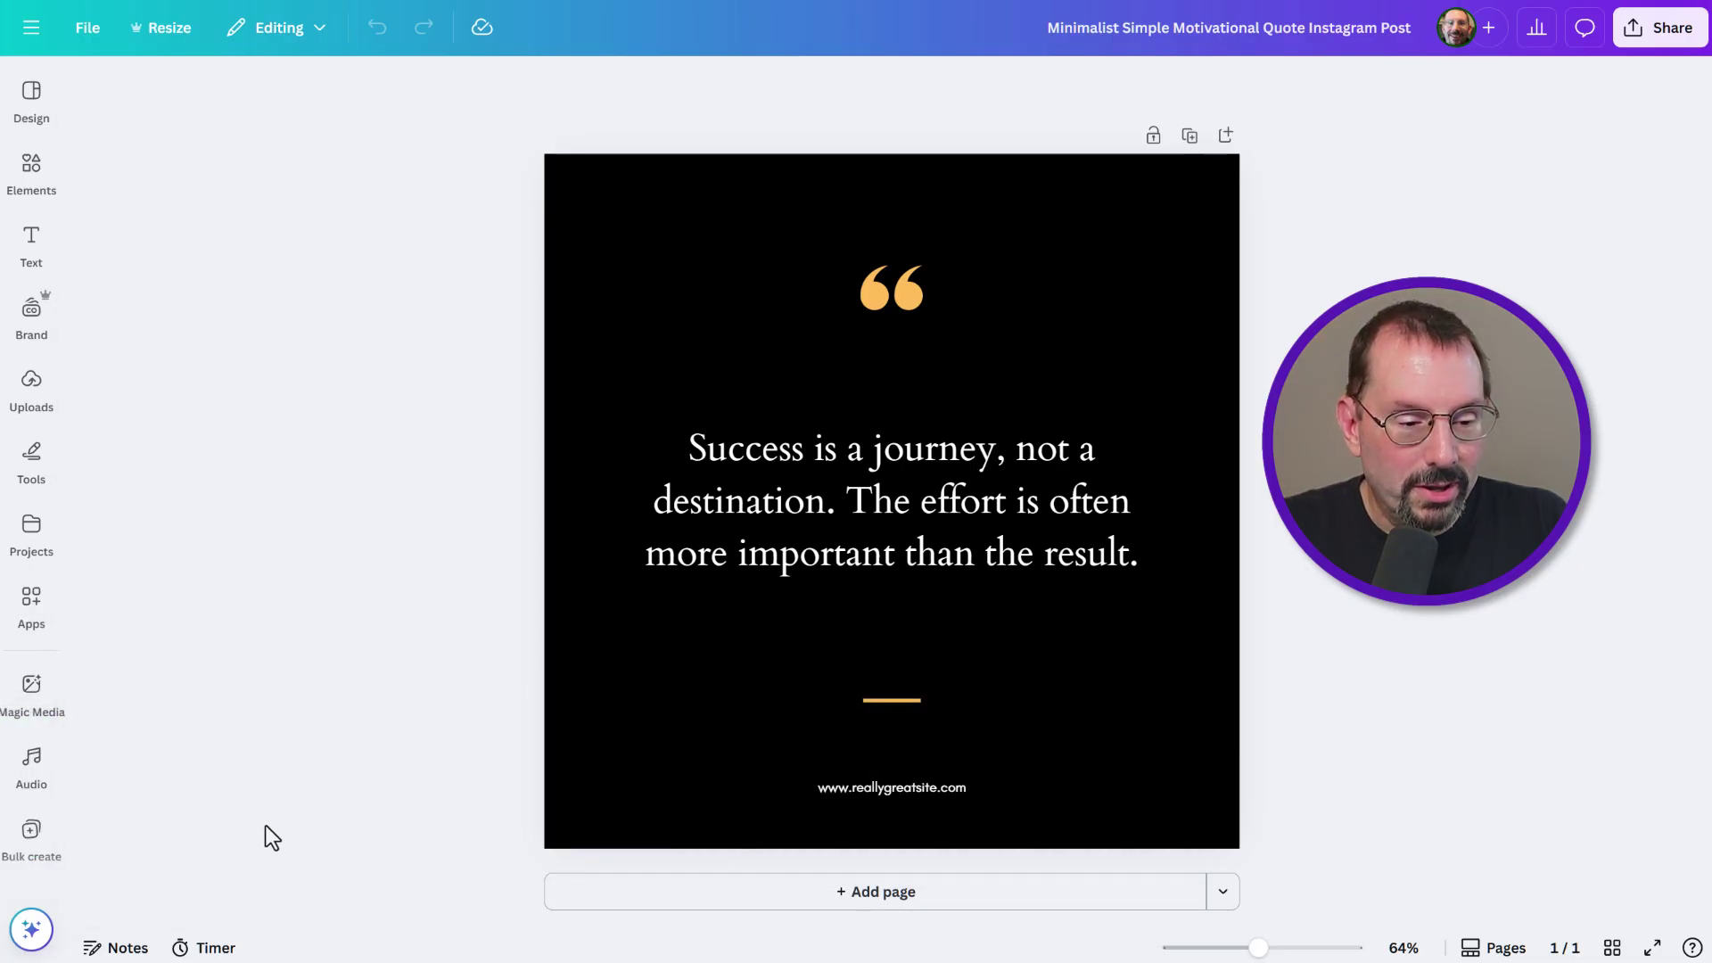
{"action": "left_click", "coordinate": [41, 609]}
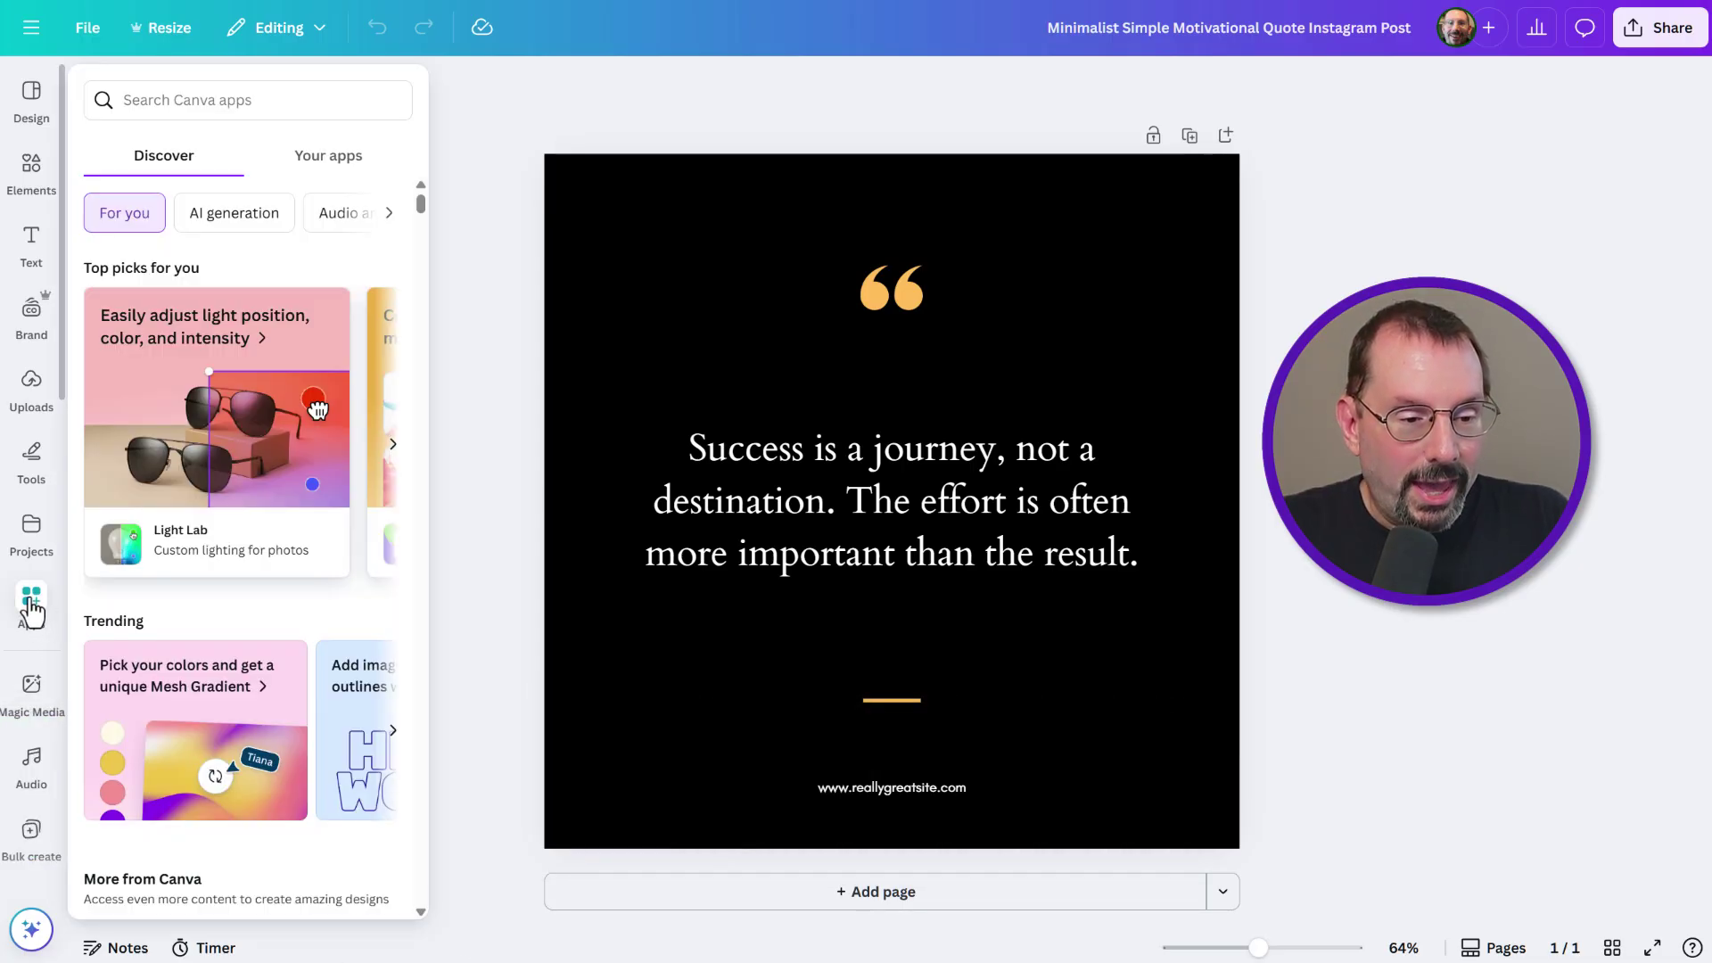
{"action": "left_click", "coordinate": [159, 107]}
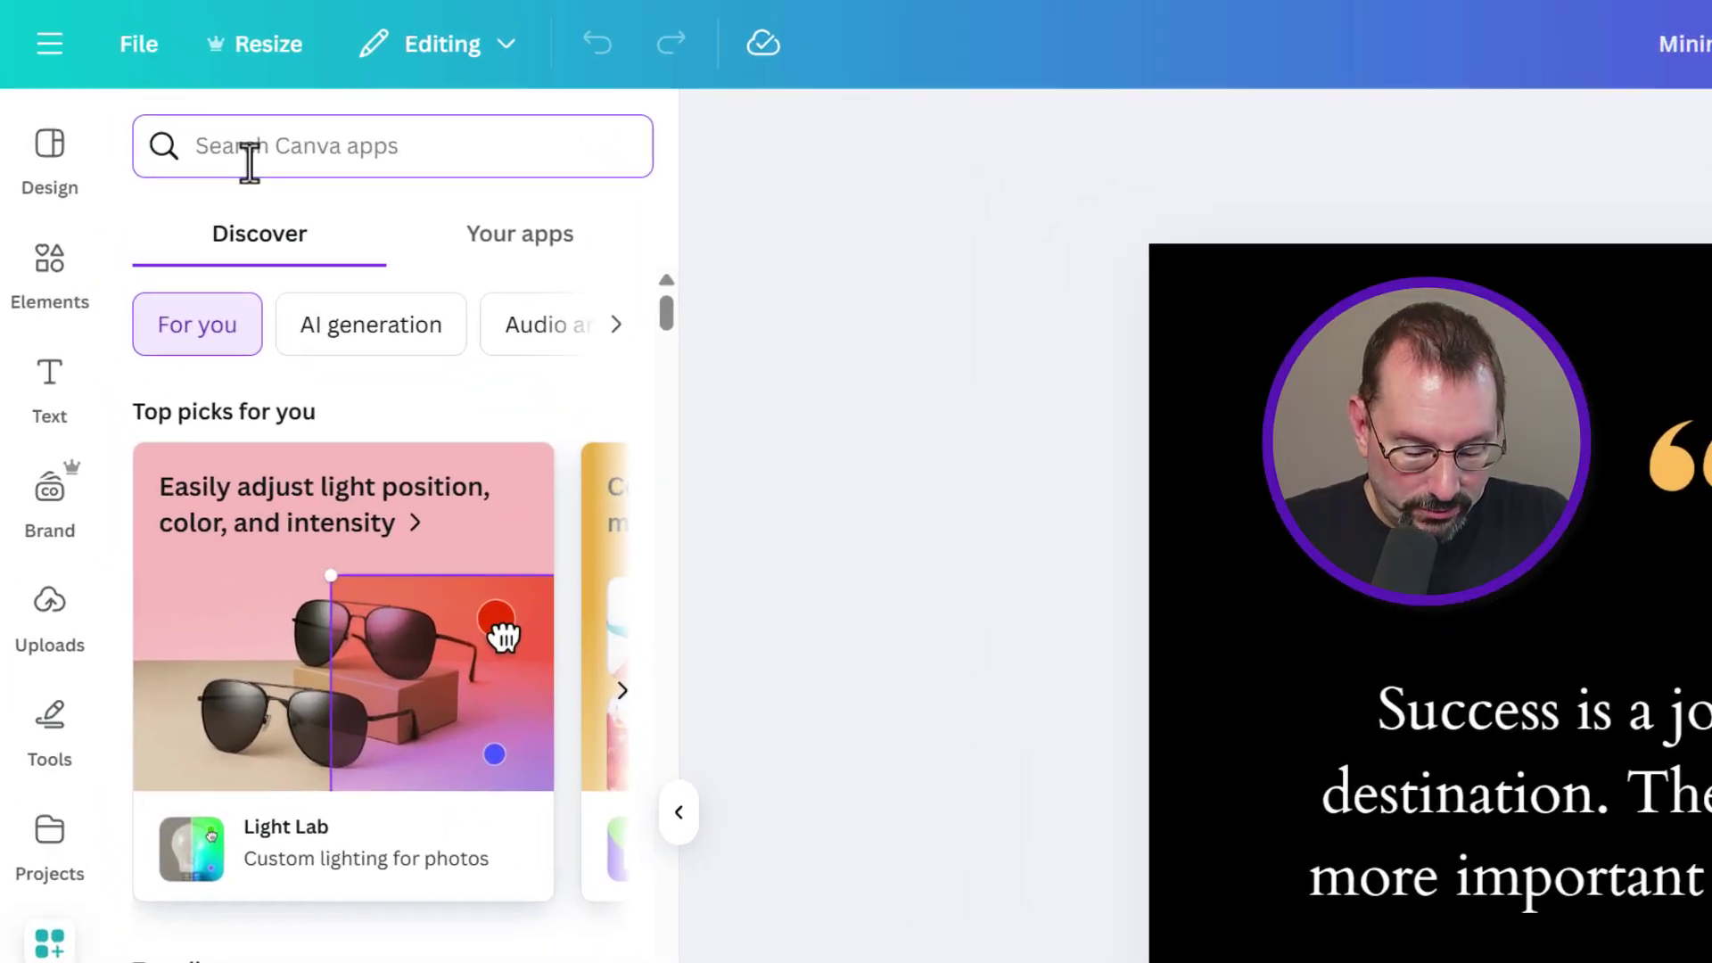
{"action": "type", "text": "bulk"}
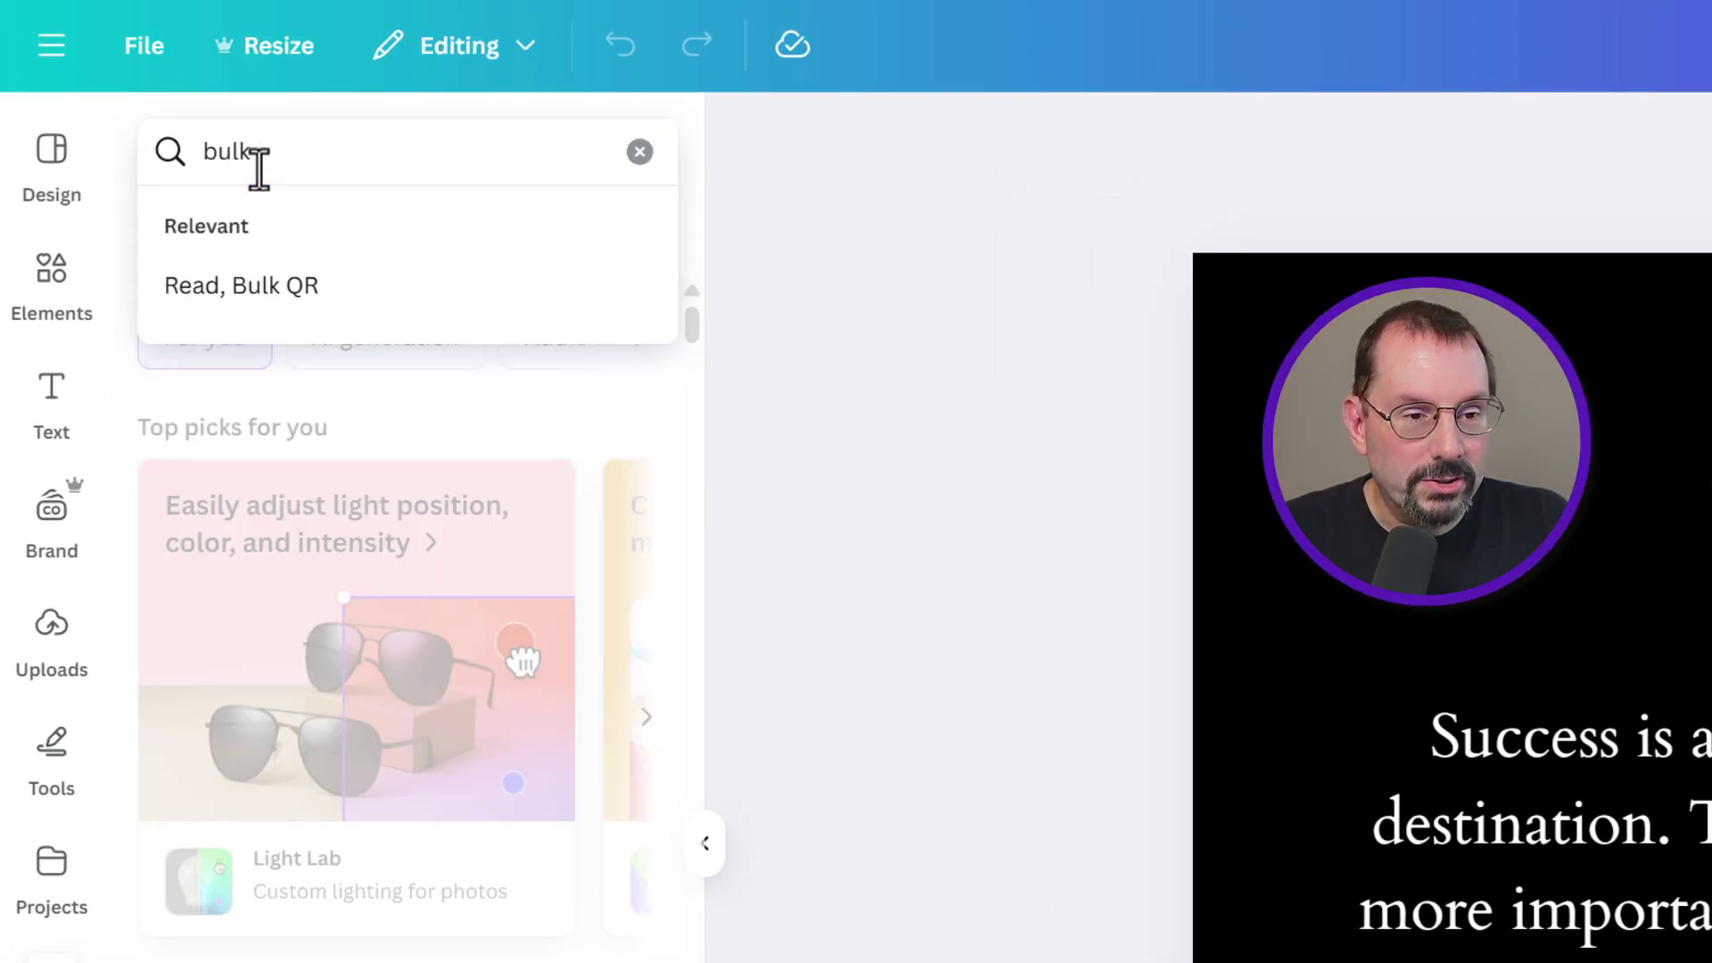
{"action": "key", "text": "Return"}
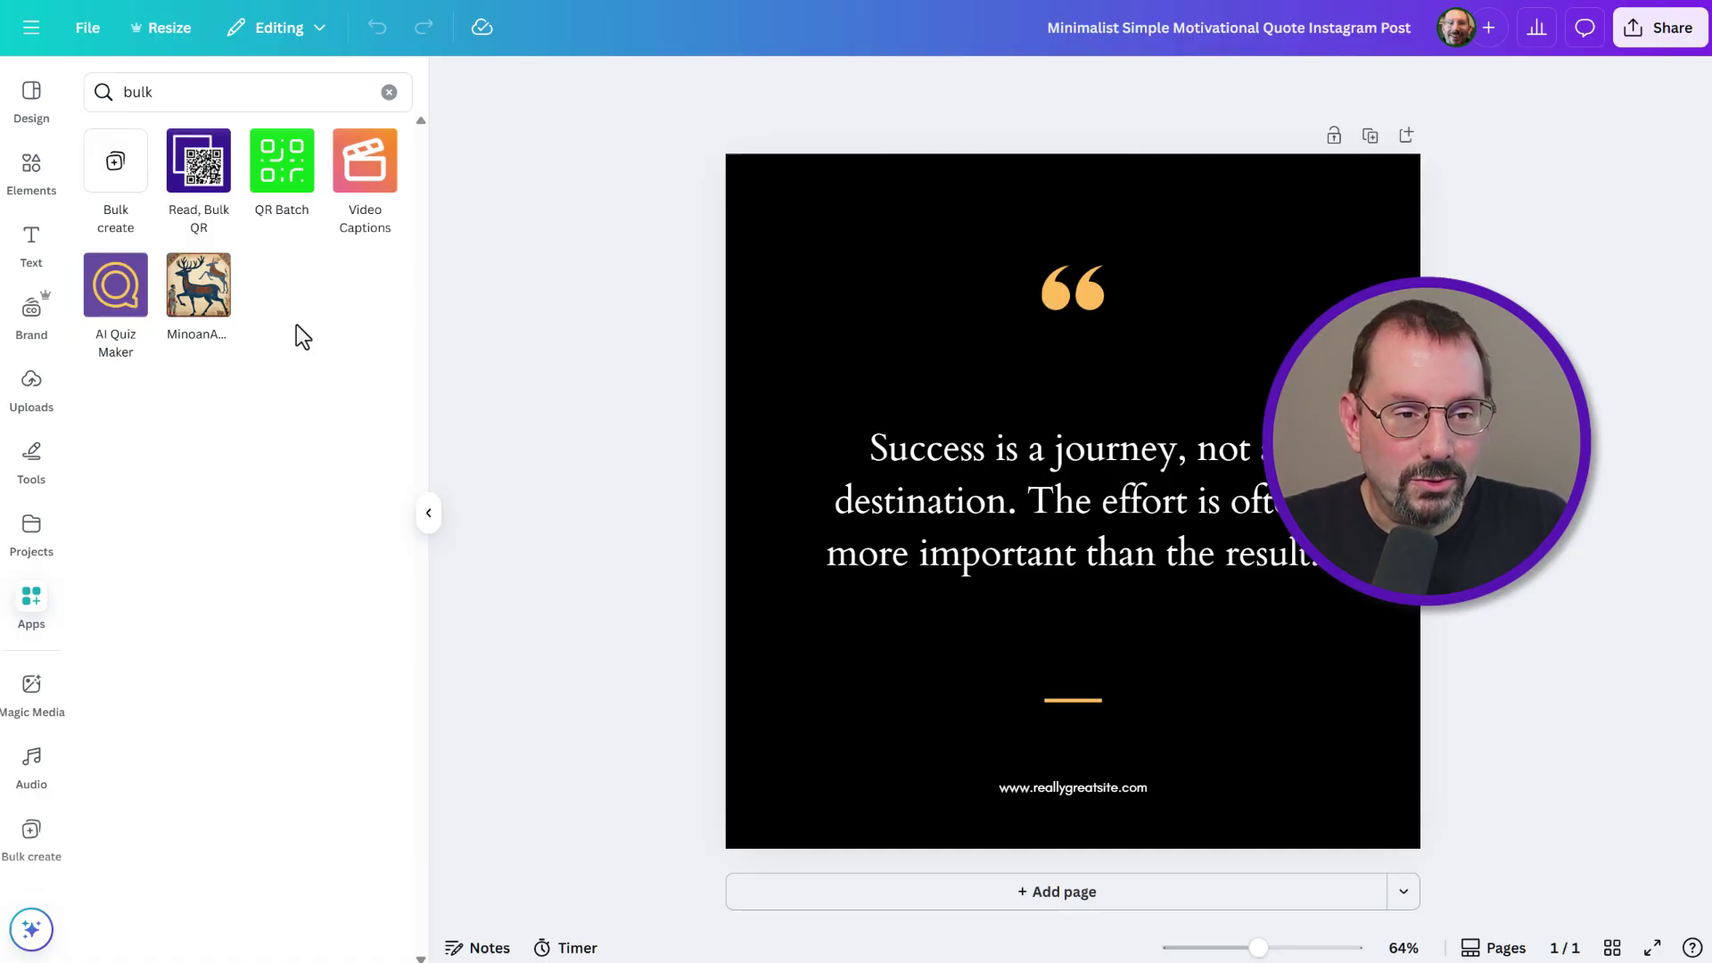
{"action": "left_click", "coordinate": [119, 174]}
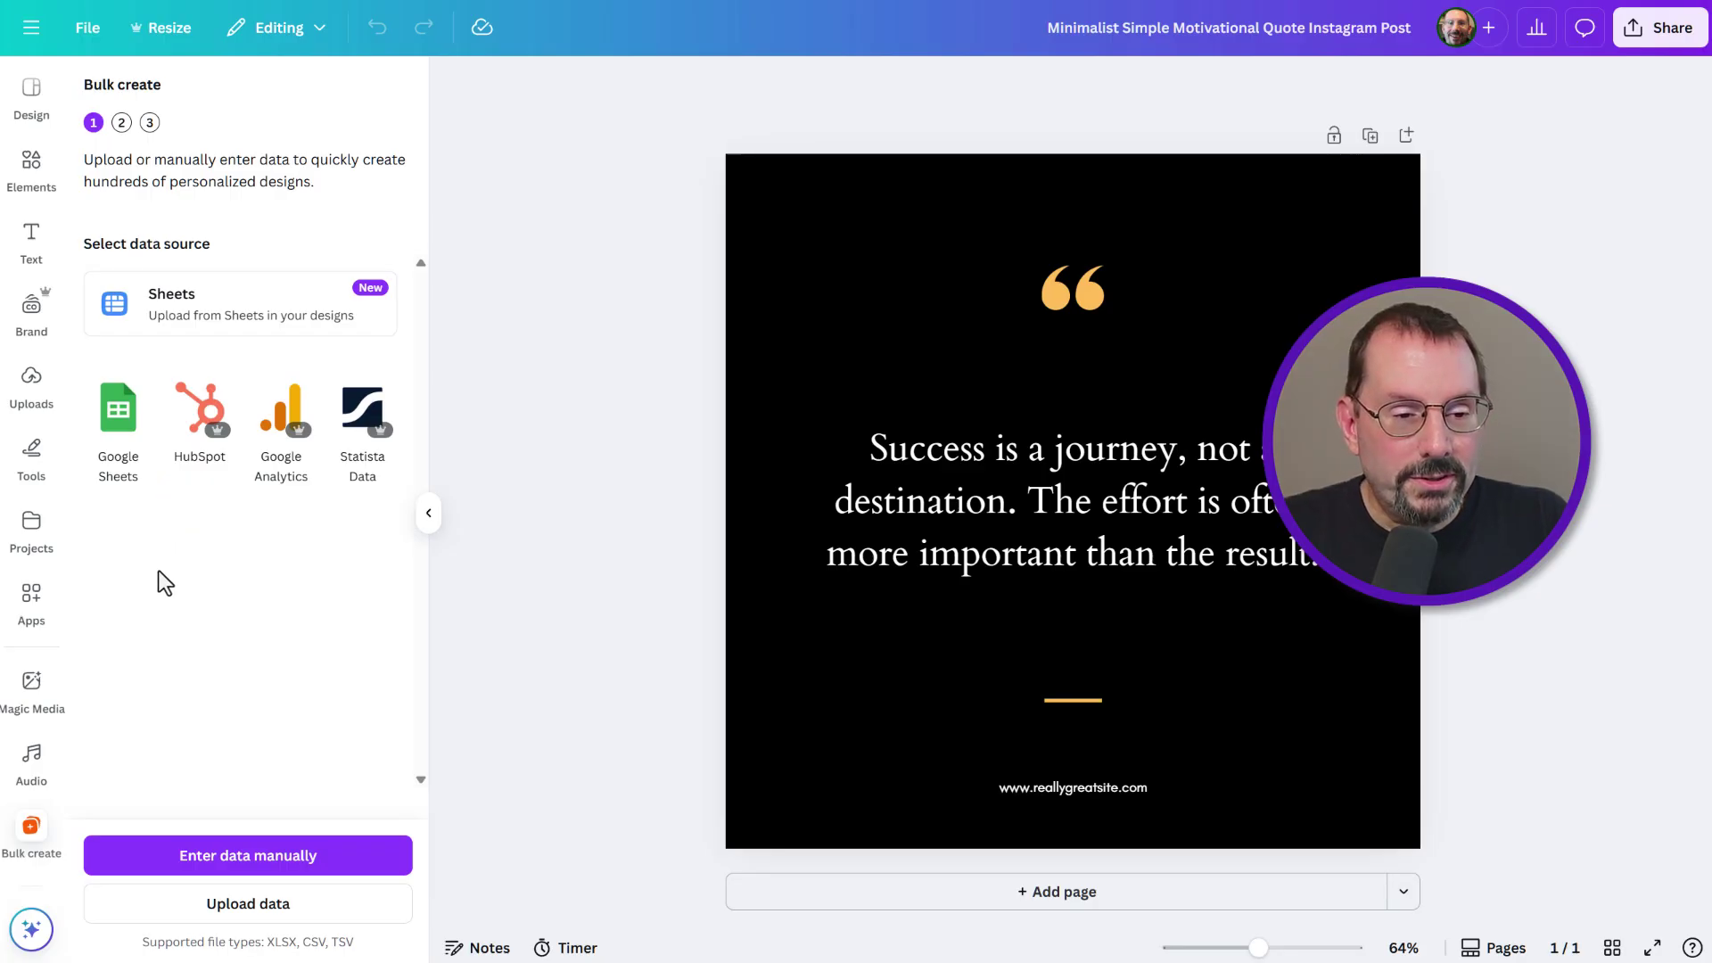
Step: Load range A1:E11 of Sheet1 from the Google Sheets file Canva Quote Tracker OttoKit Workflow as the bulk data source
{"action": "left_click", "coordinate": [119, 413]}
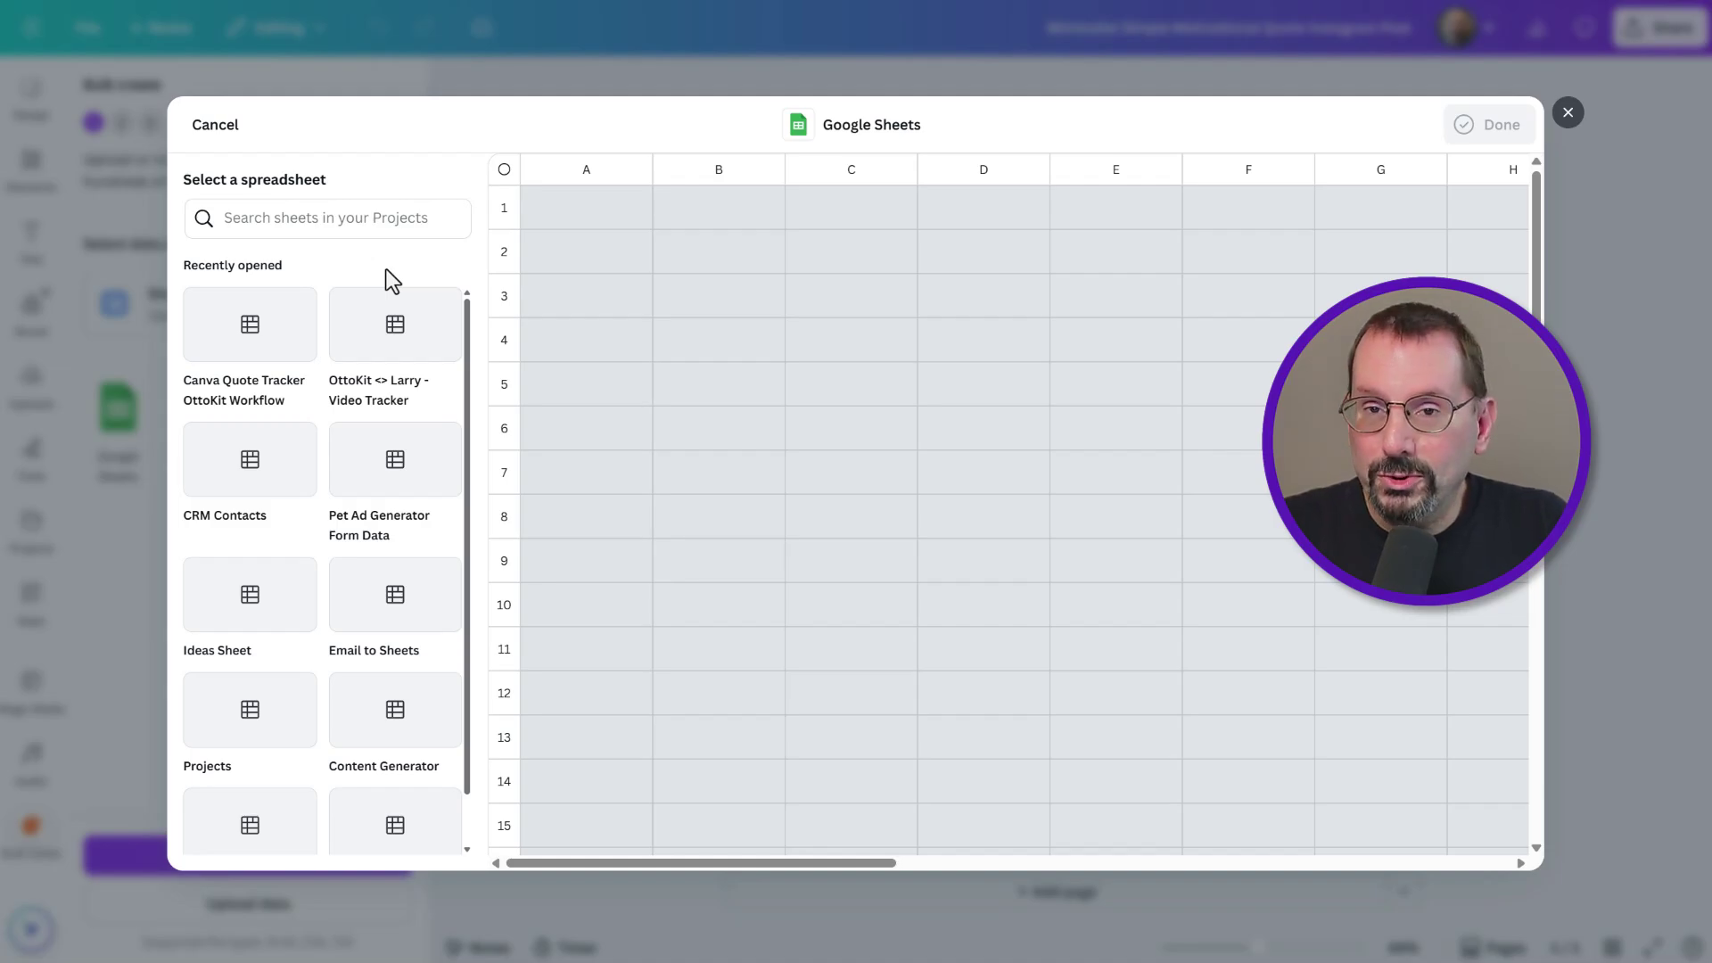
{"action": "left_click", "coordinate": [258, 322]}
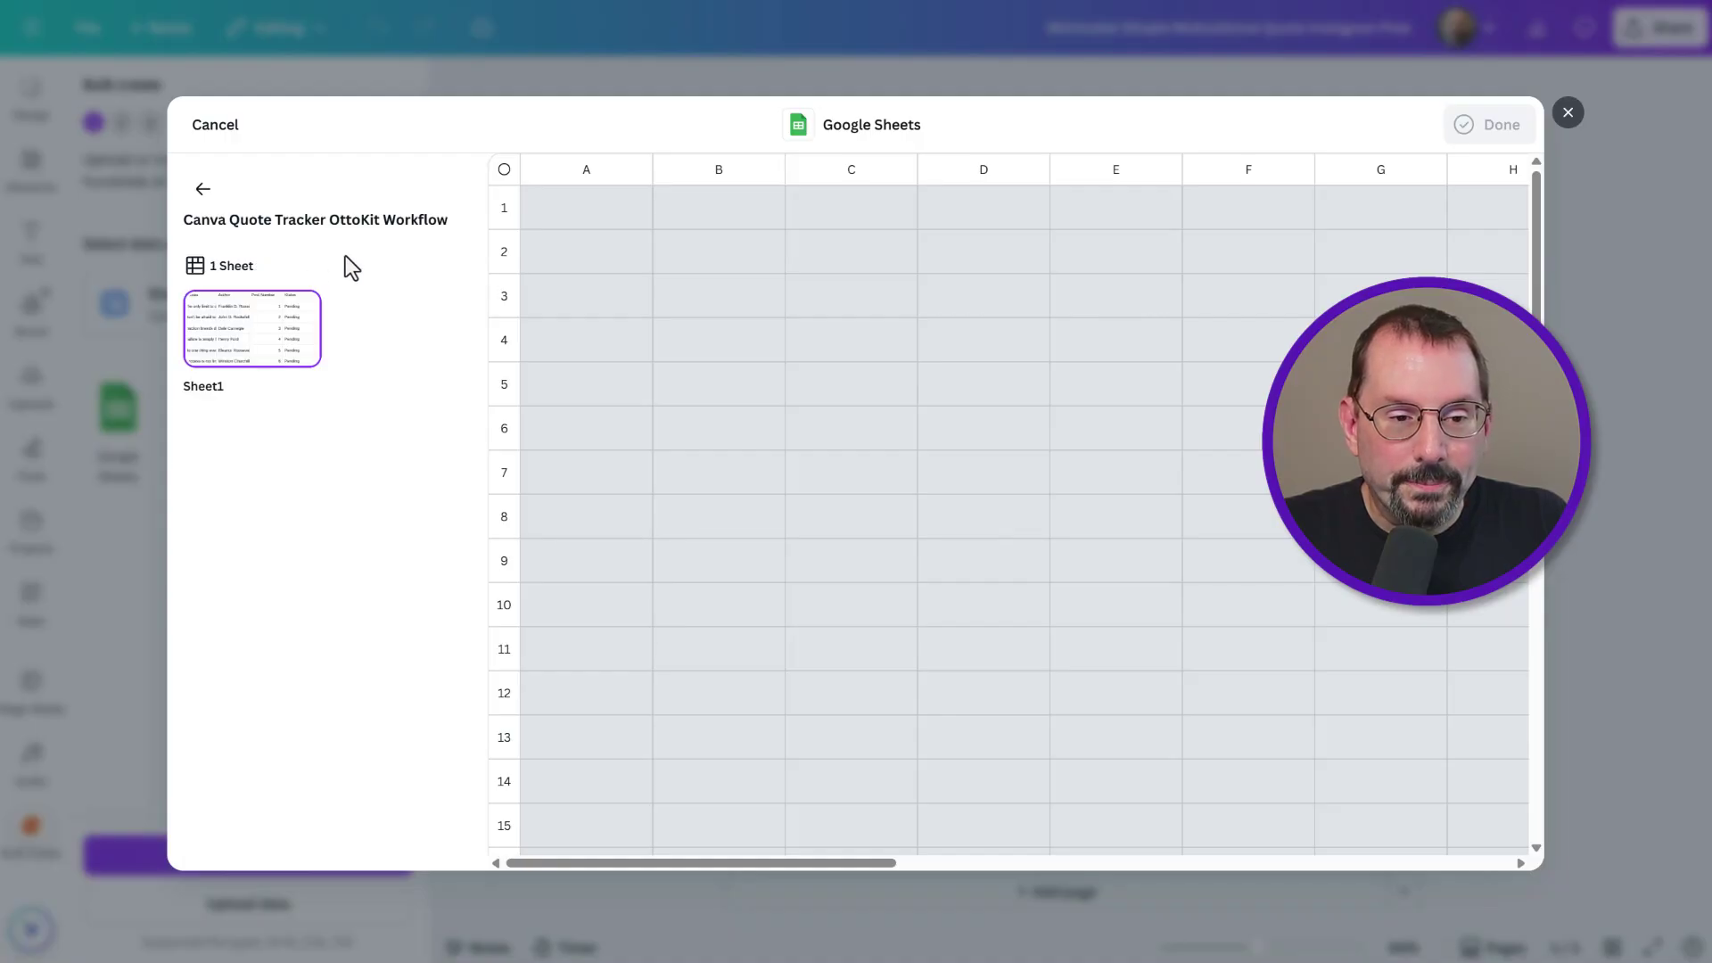
{"action": "left_click", "coordinate": [282, 316]}
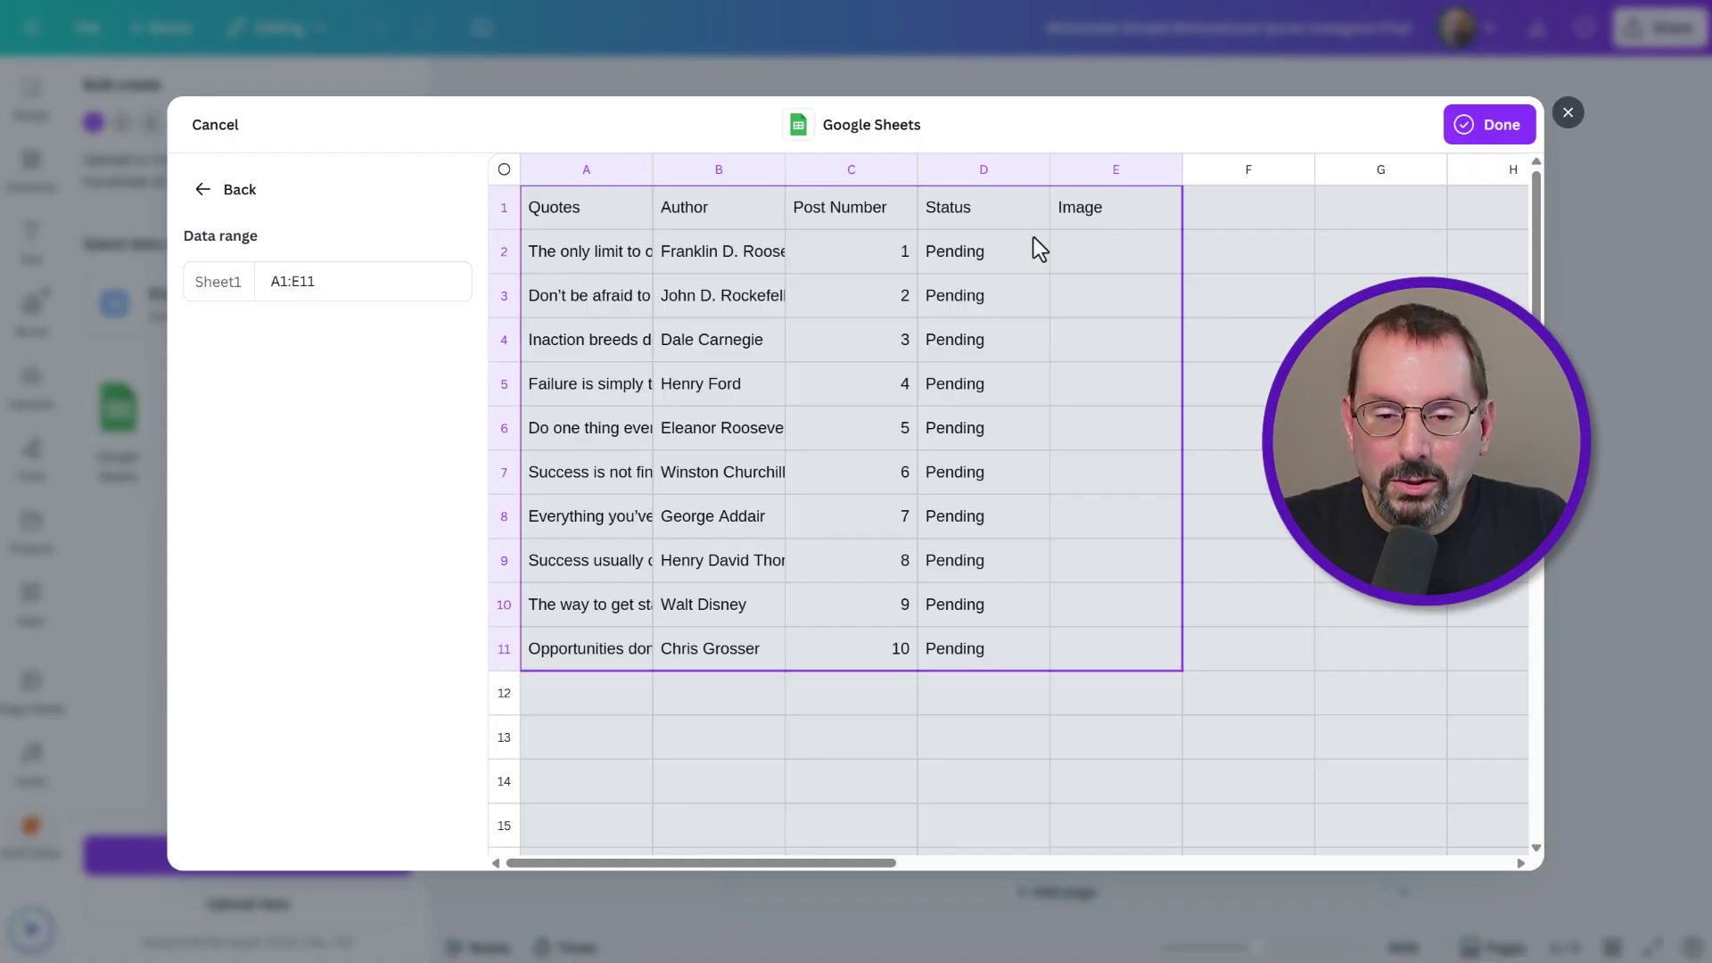
{"action": "left_click", "coordinate": [1508, 134]}
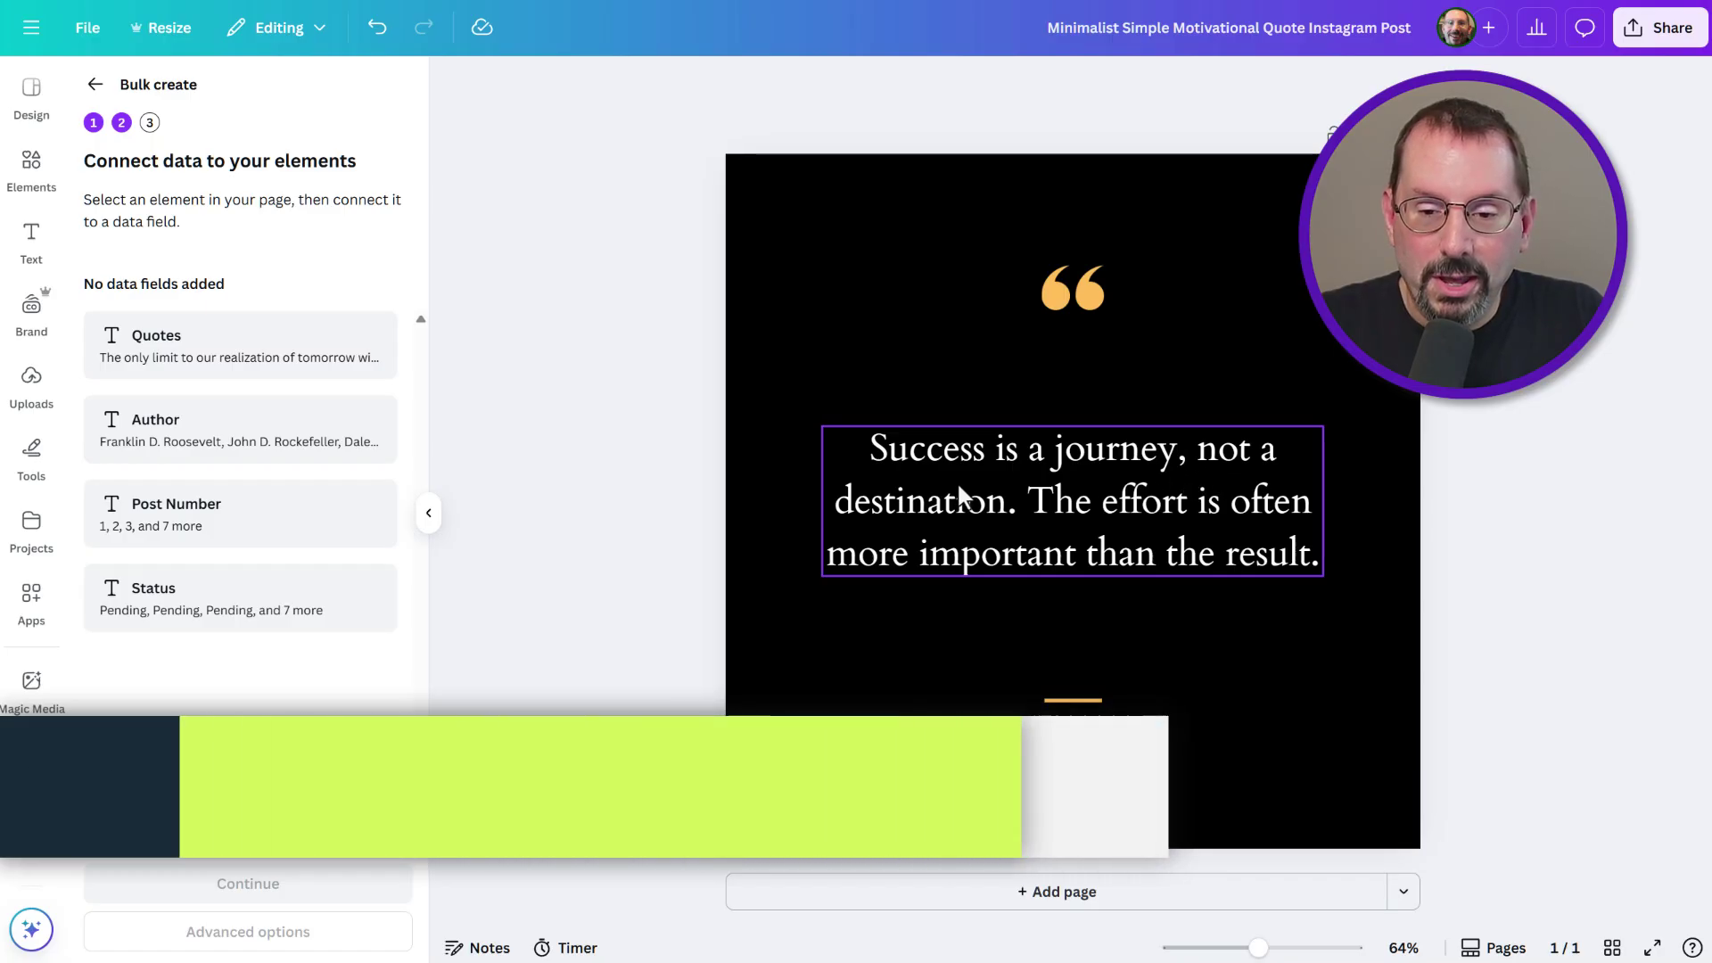
Step: Connect the main quote text on the page to the Quotes data field
{"action": "left_click", "coordinate": [1036, 448]}
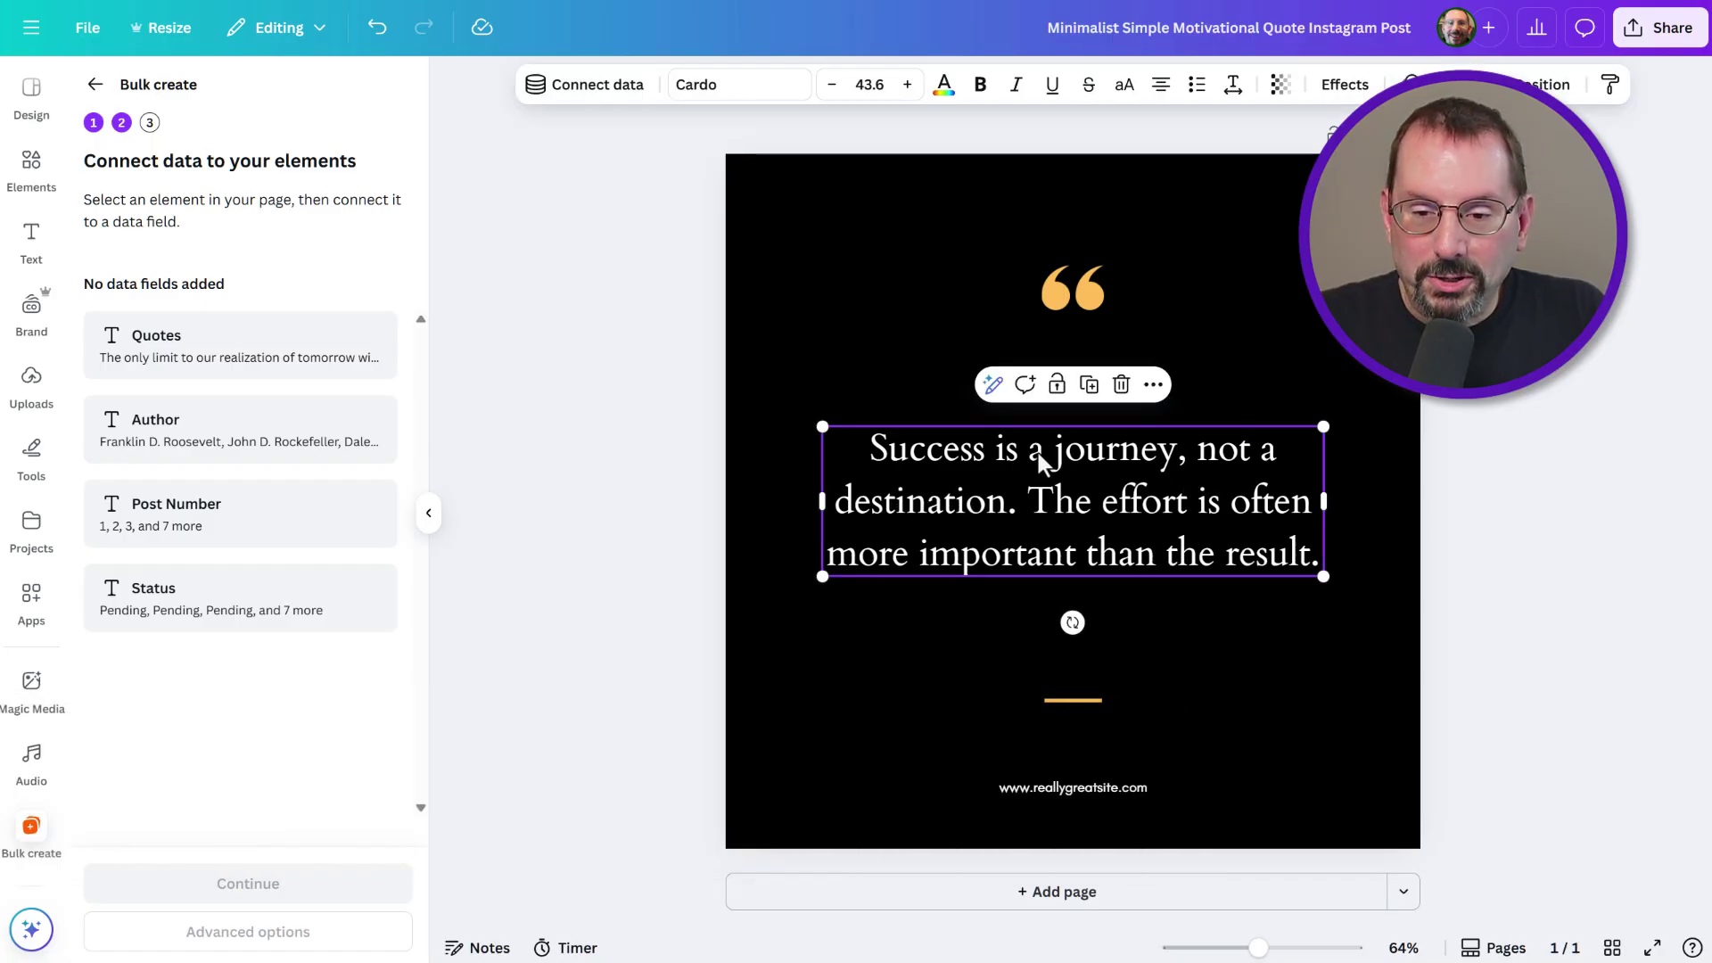
{"action": "left_click", "coordinate": [1152, 385]}
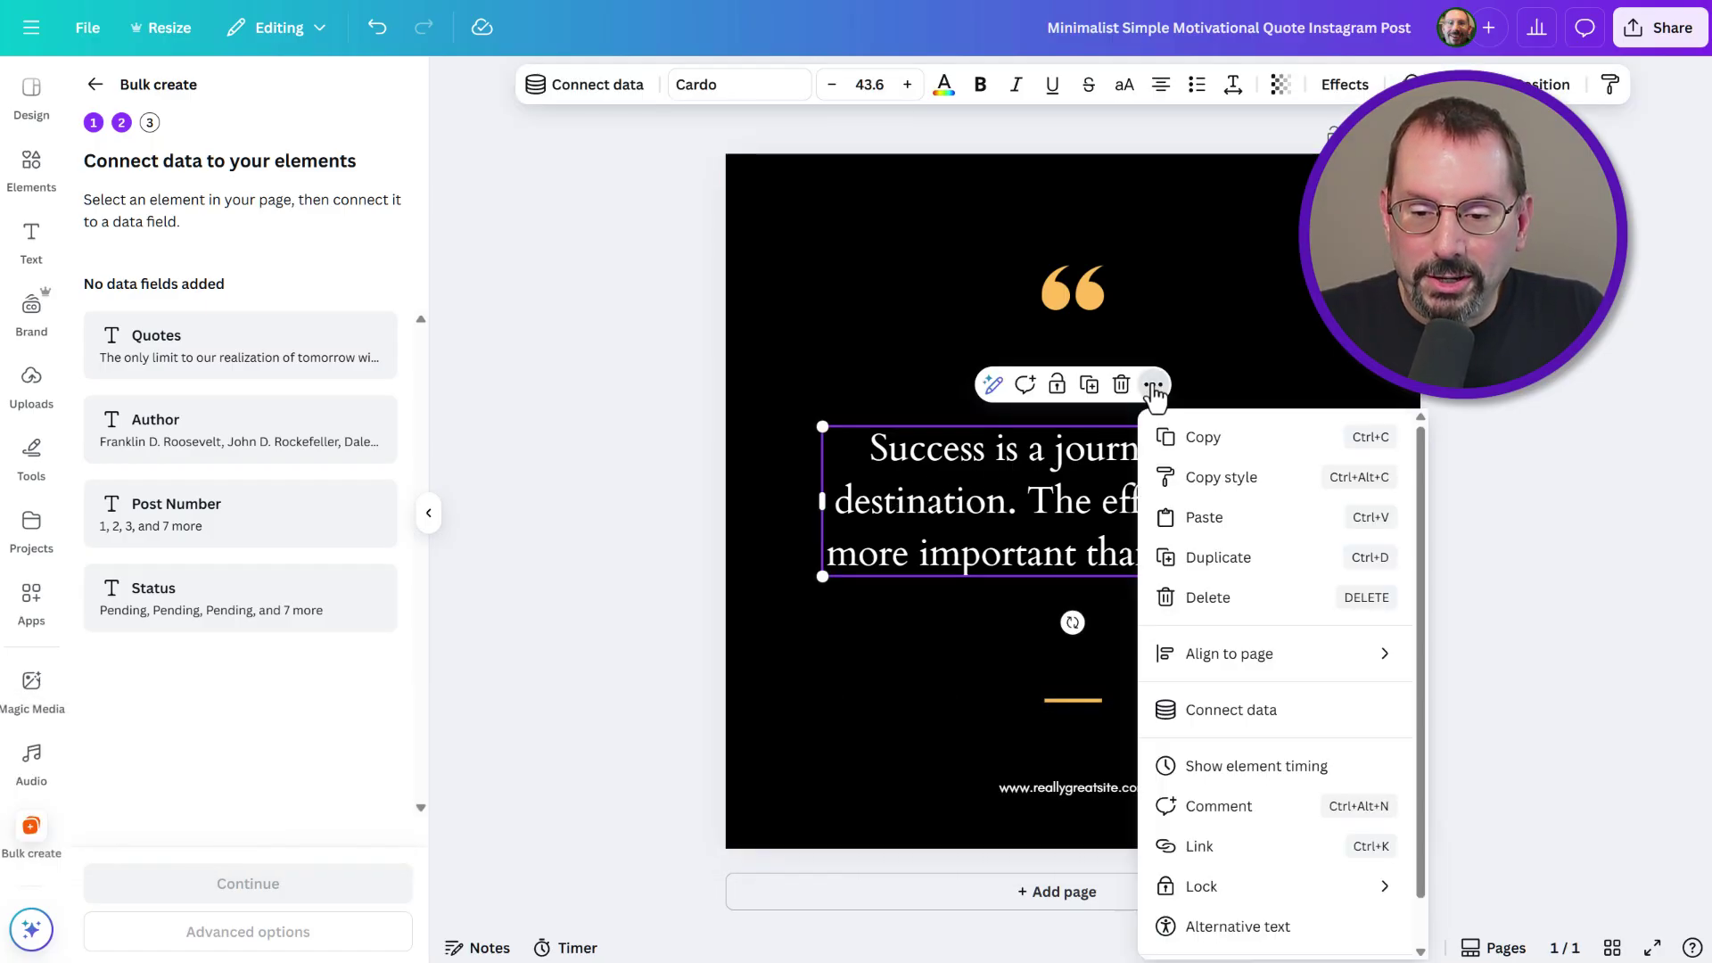
{"action": "left_click", "coordinate": [1256, 709]}
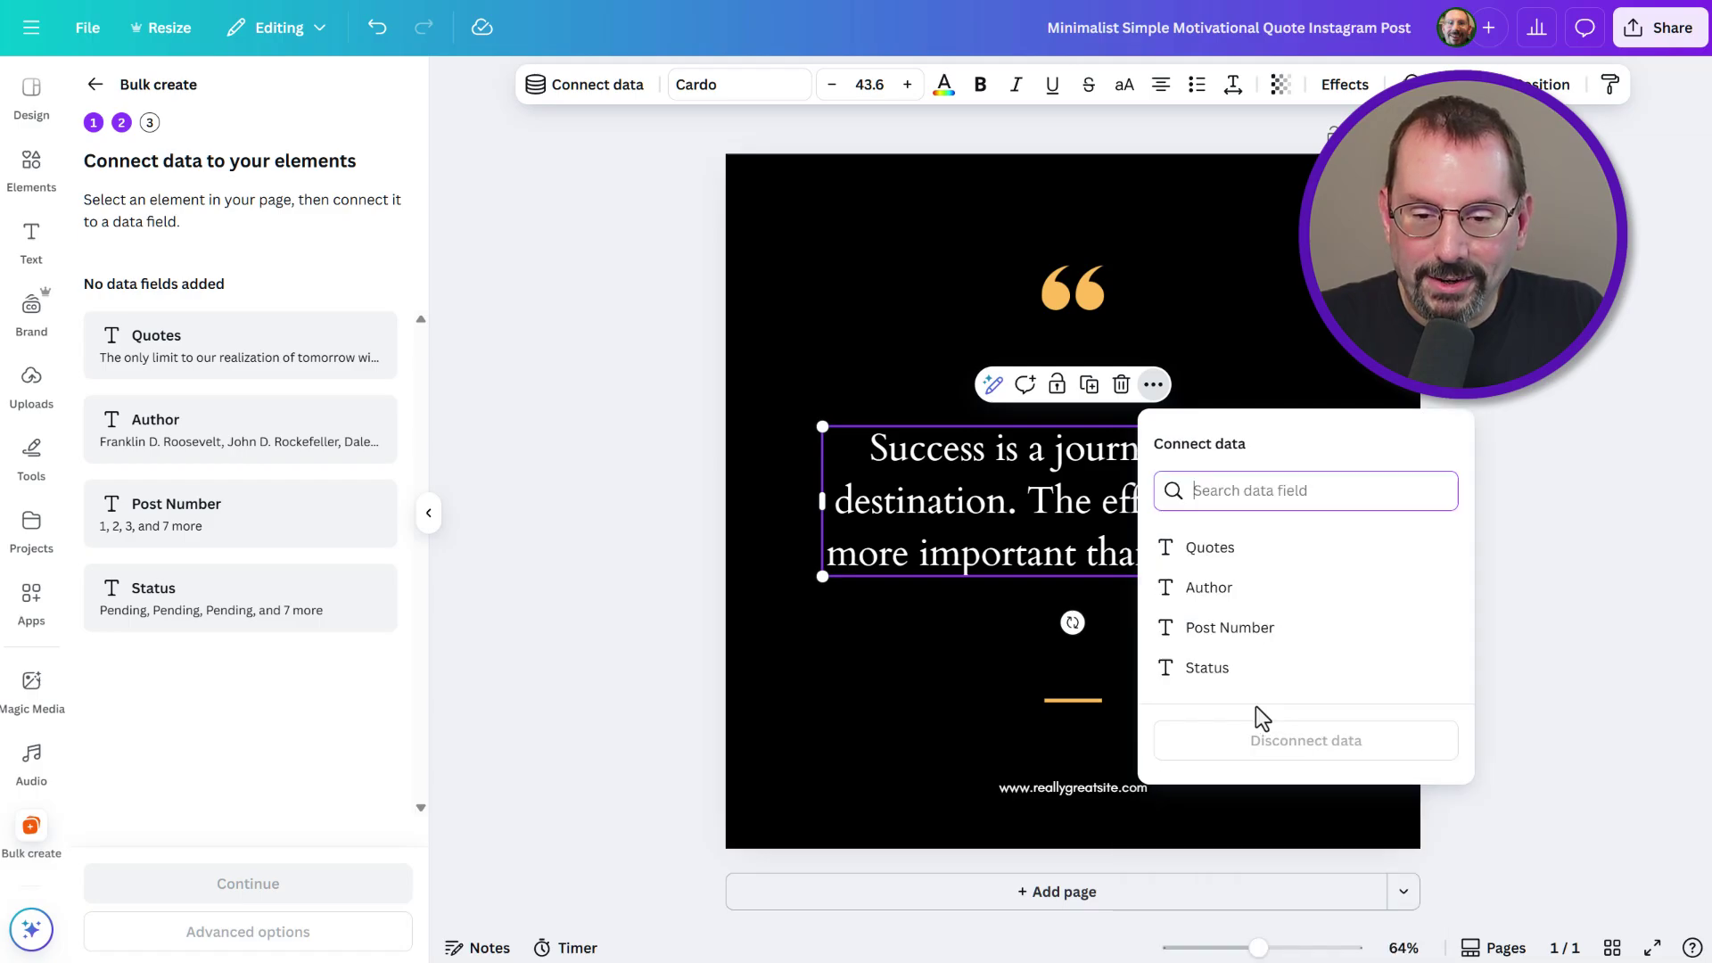
{"action": "left_click", "coordinate": [1242, 553]}
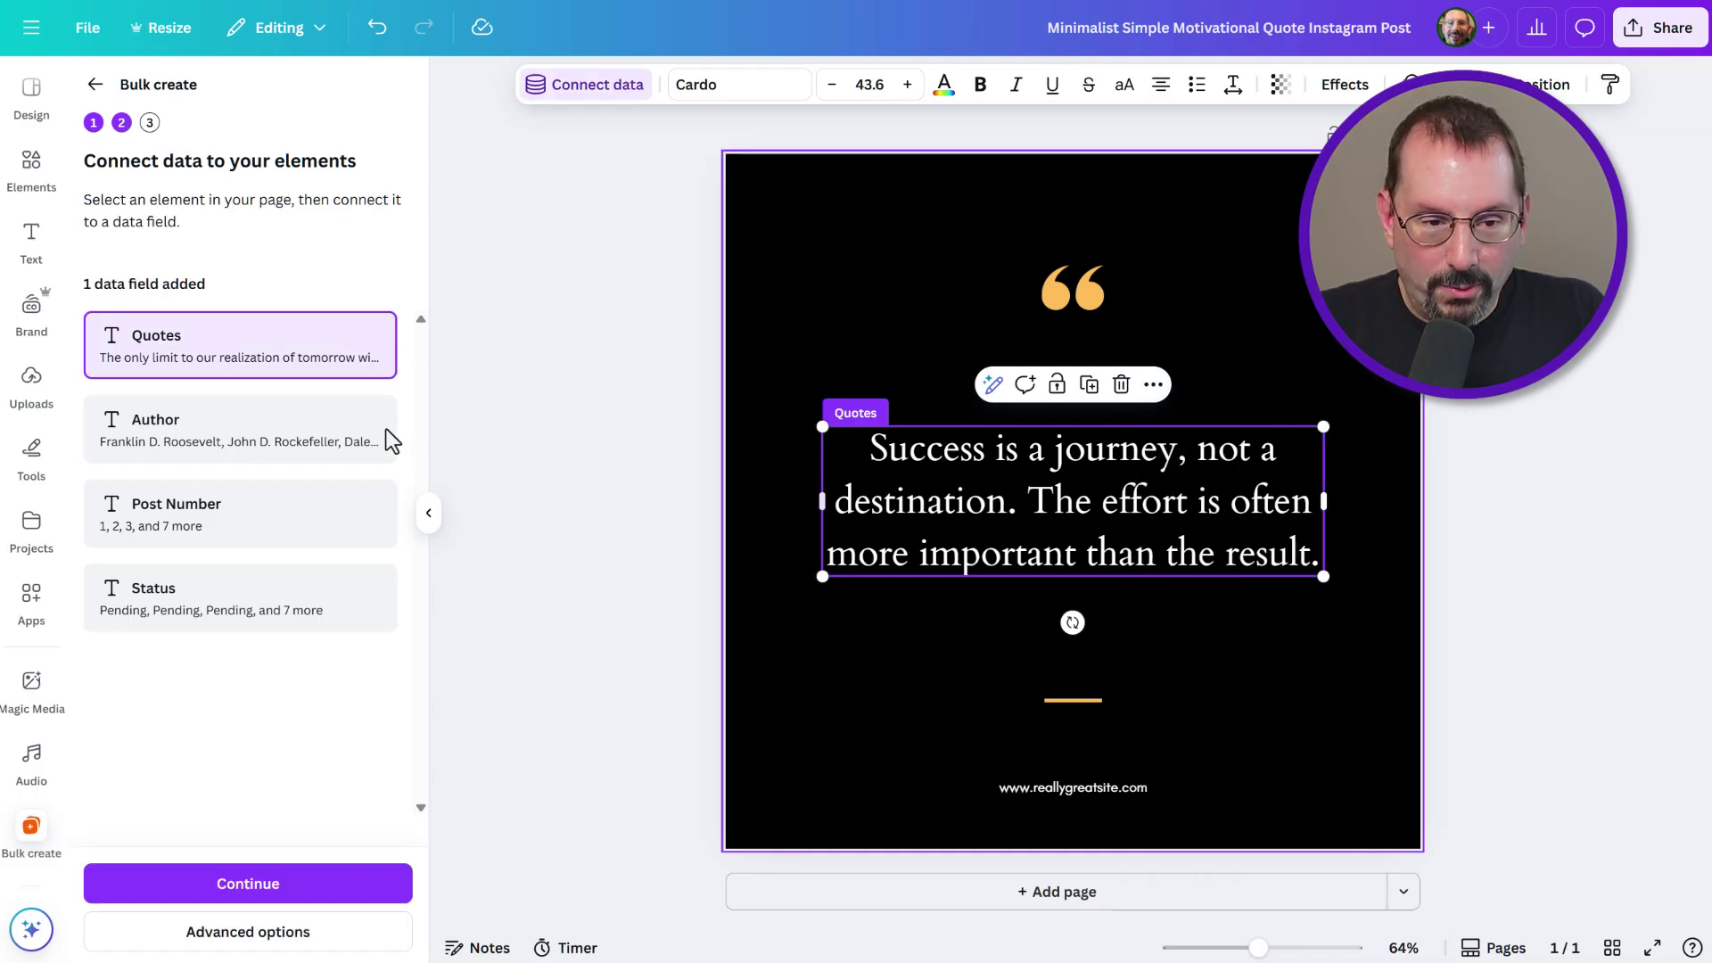
Step: Connect the website text below the gold line to the Author data field and deselect it
{"action": "left_click", "coordinate": [1069, 789]}
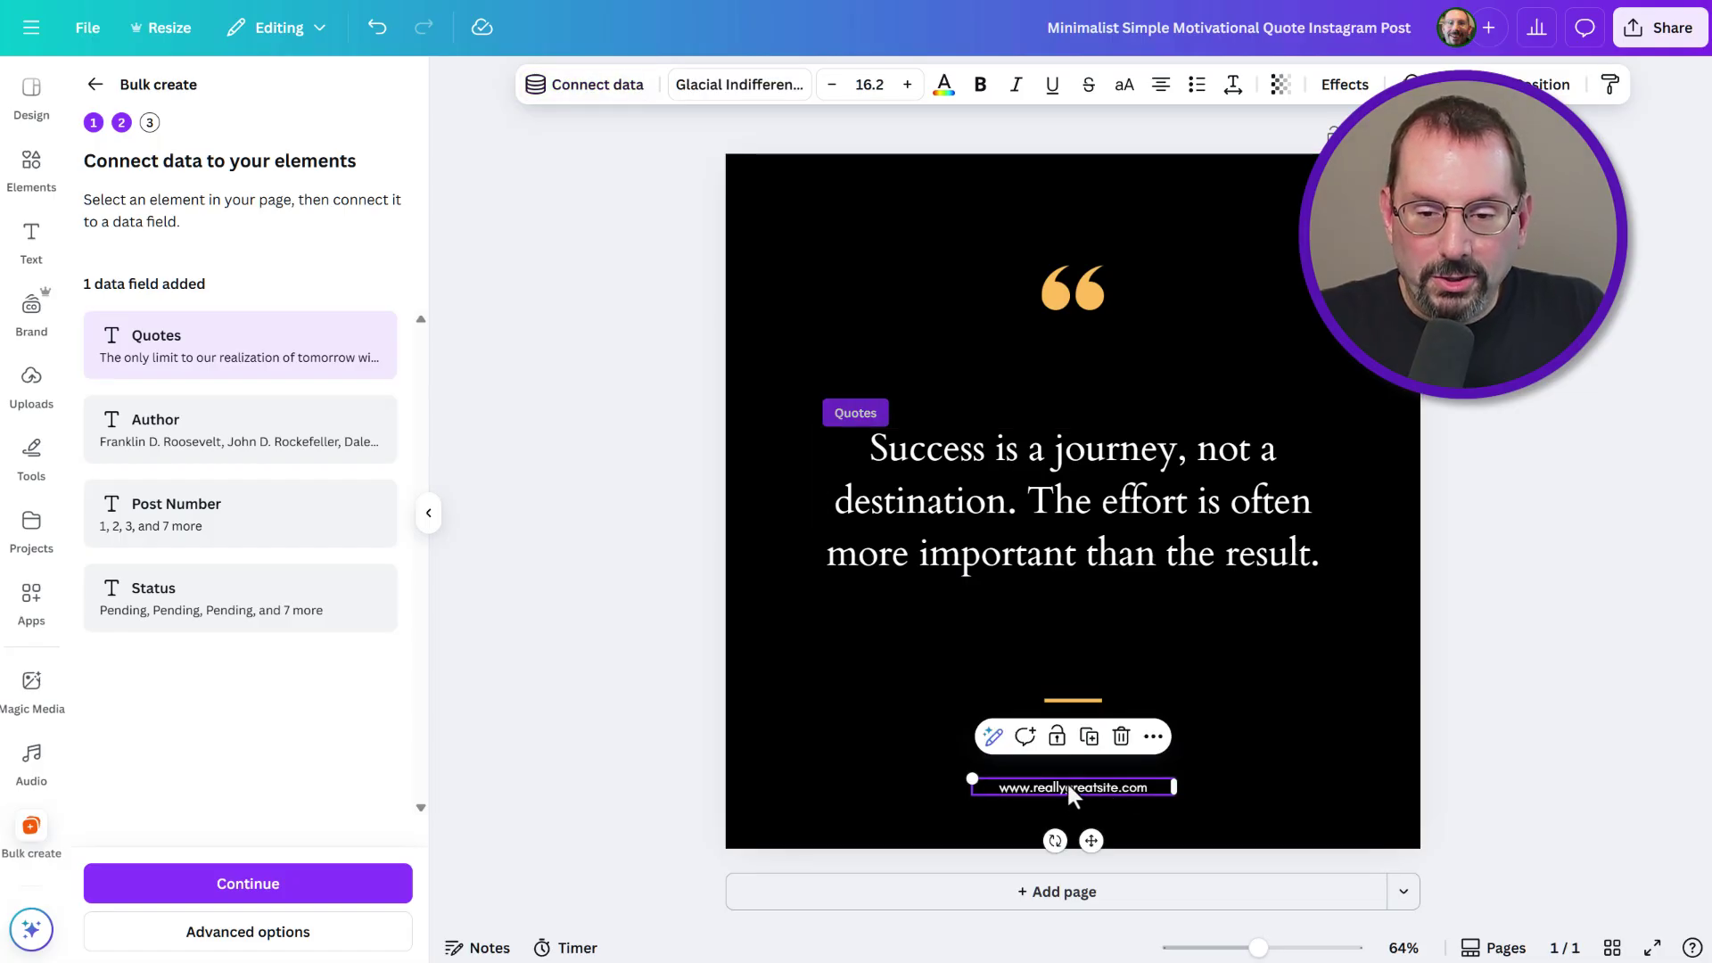
{"action": "left_click", "coordinate": [1153, 739]}
{"action": "left_click", "coordinate": [1242, 411]}
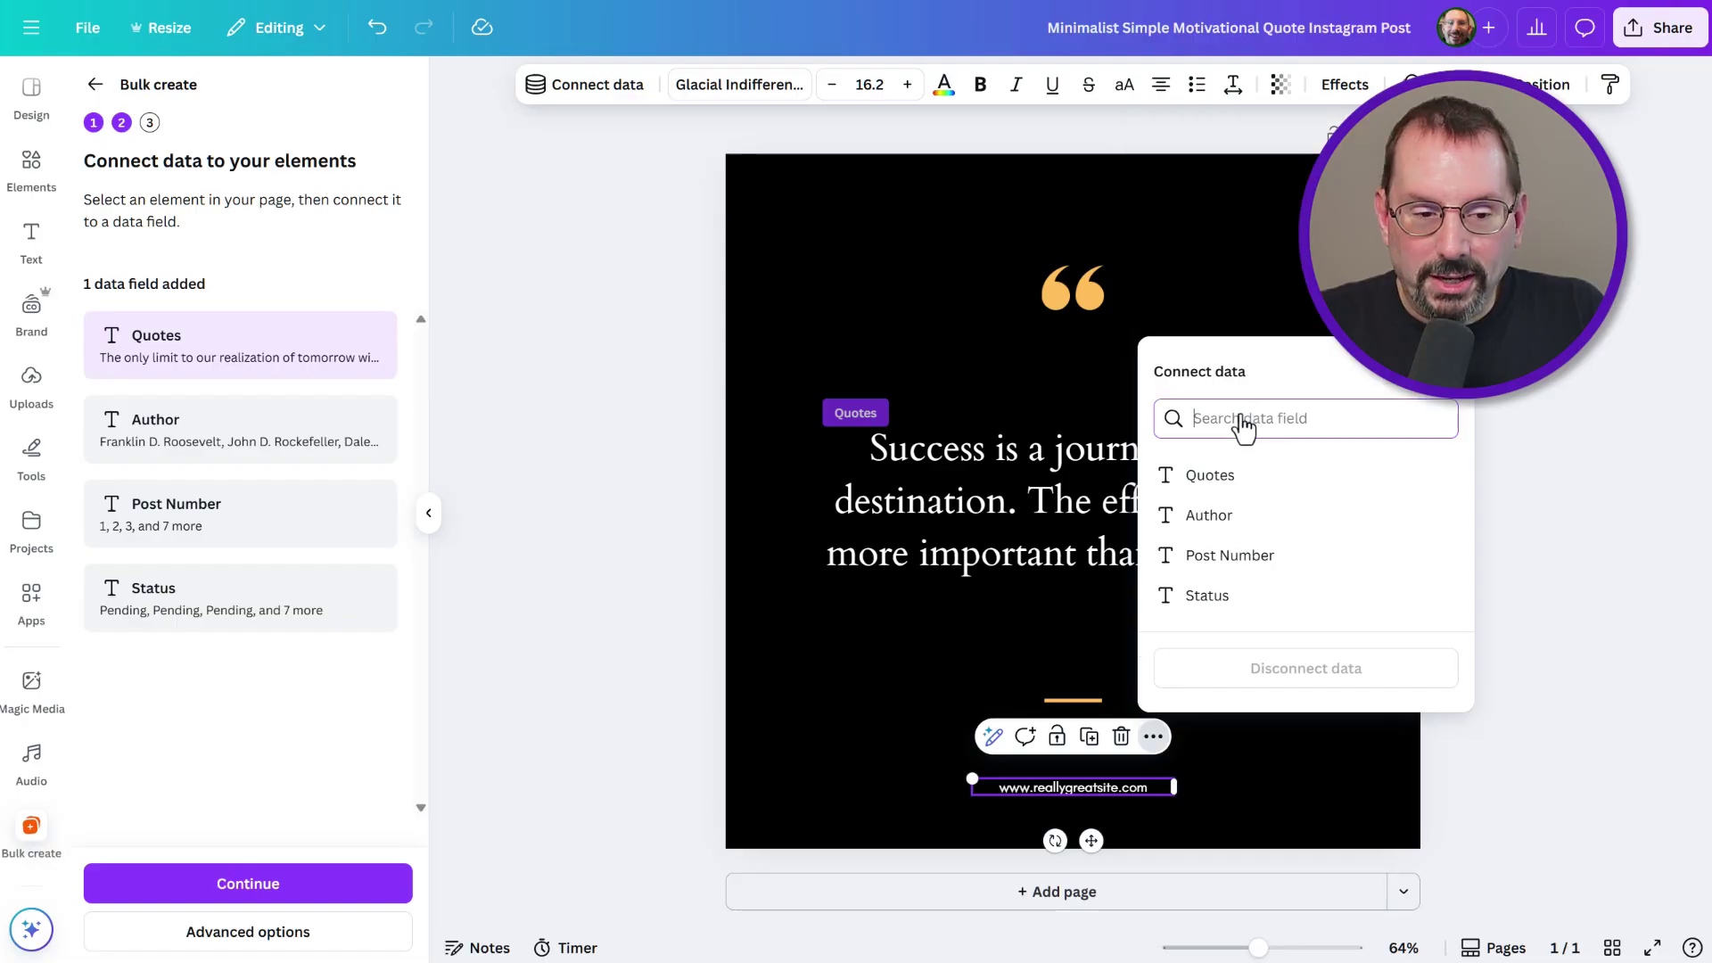
{"action": "left_click", "coordinate": [1245, 526]}
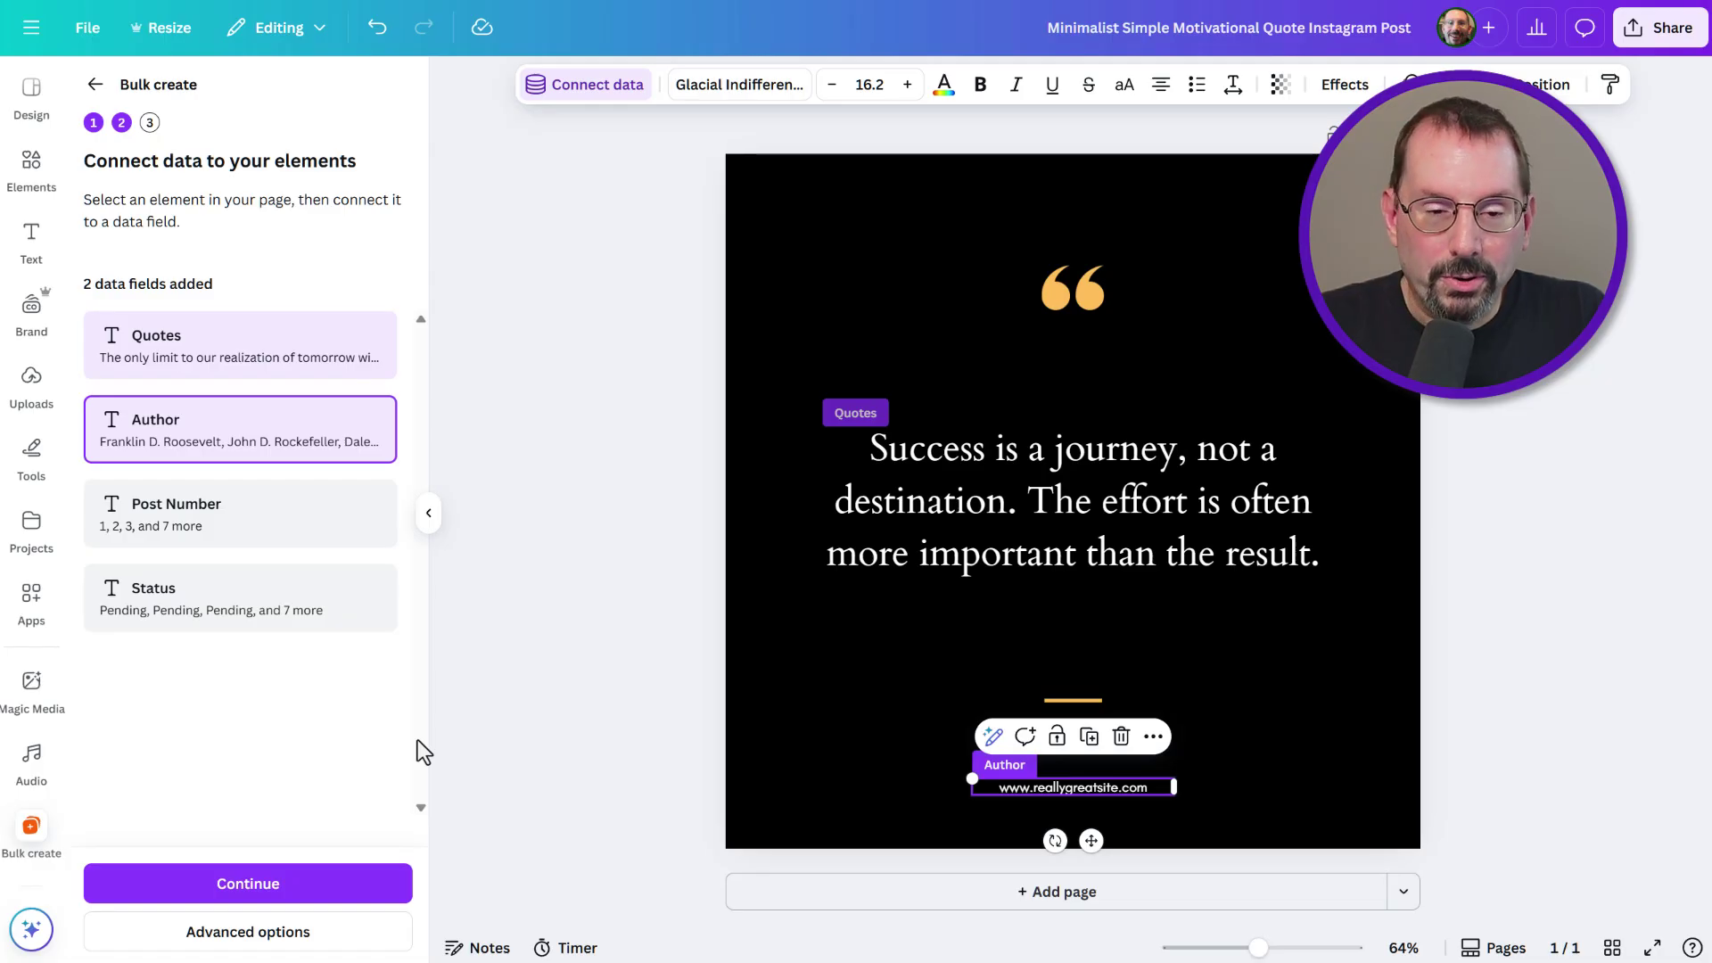
{"action": "left_click", "coordinate": [581, 637]}
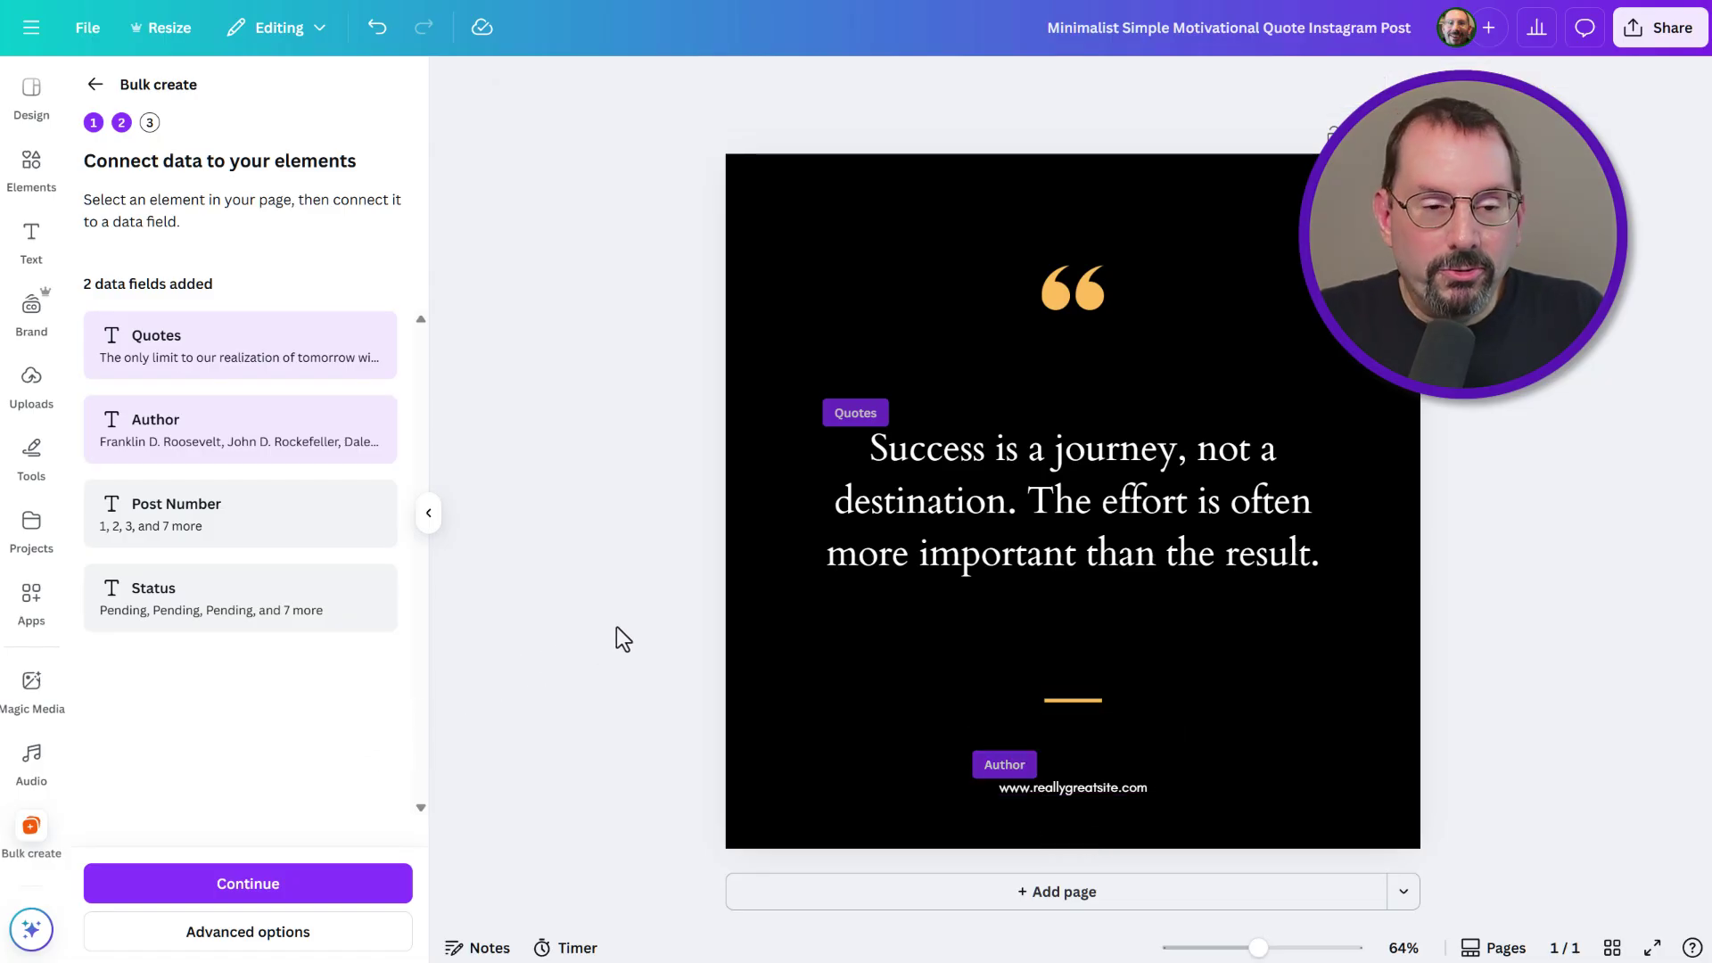
Step: In the advanced bulk options, keep the original design name for each page and set the save location to the Make Magix folder
{"action": "left_click", "coordinate": [259, 936]}
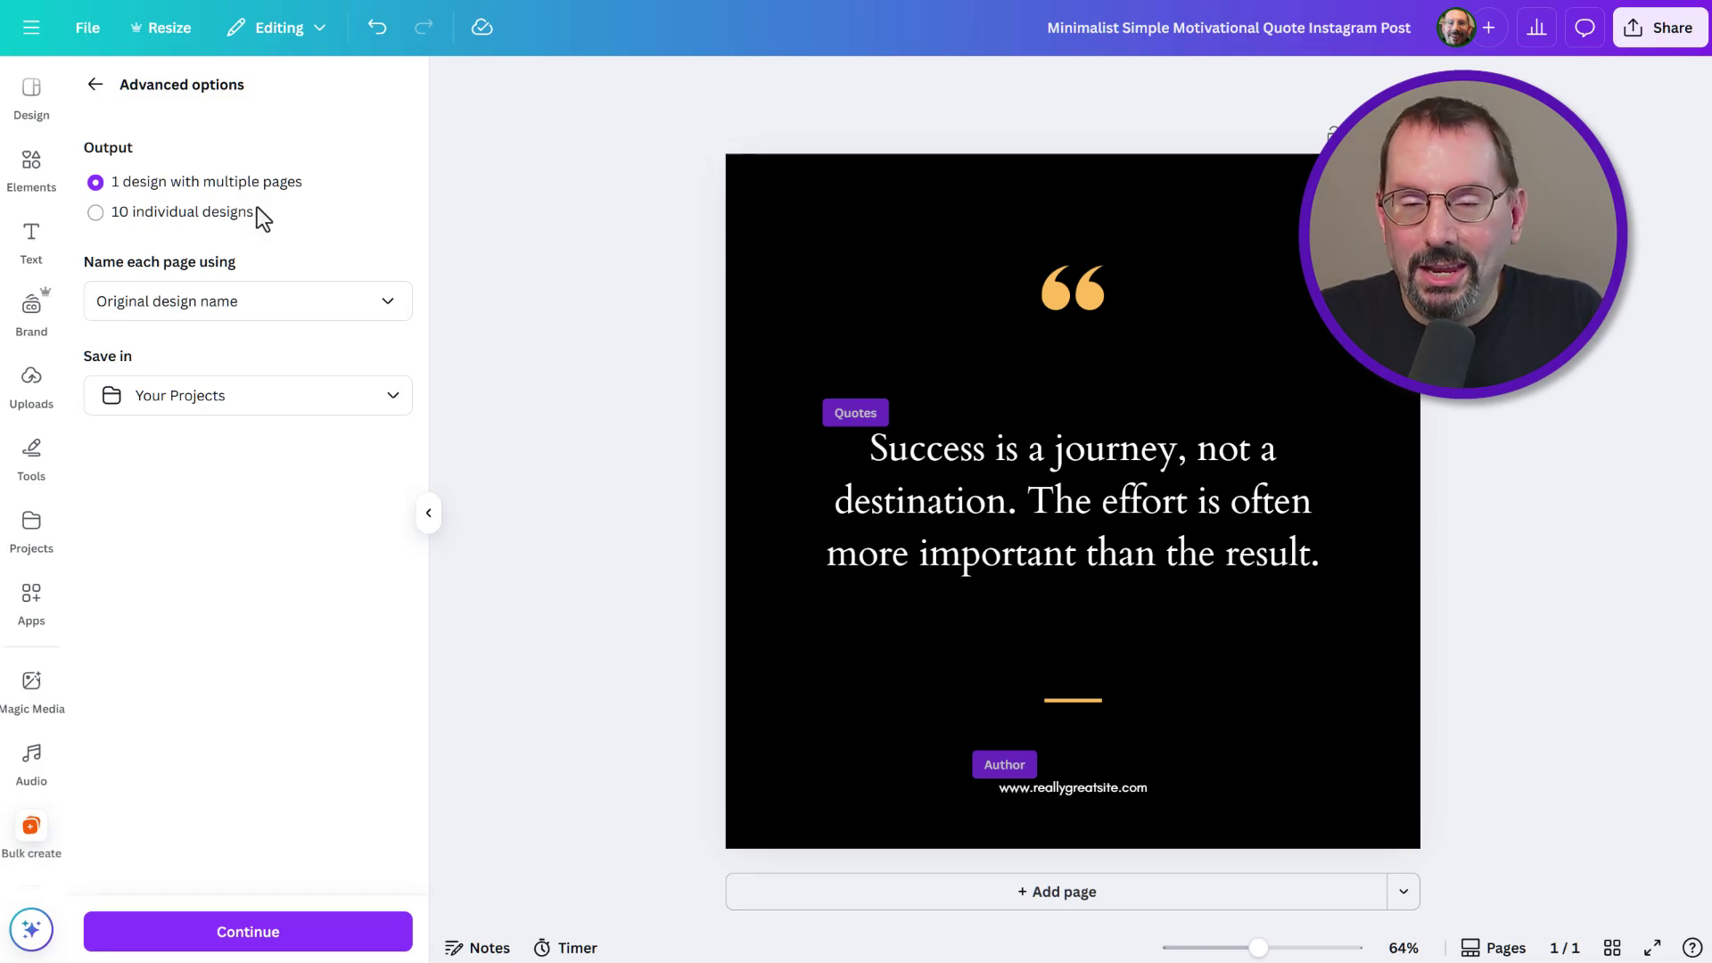
{"action": "left_click", "coordinate": [336, 313]}
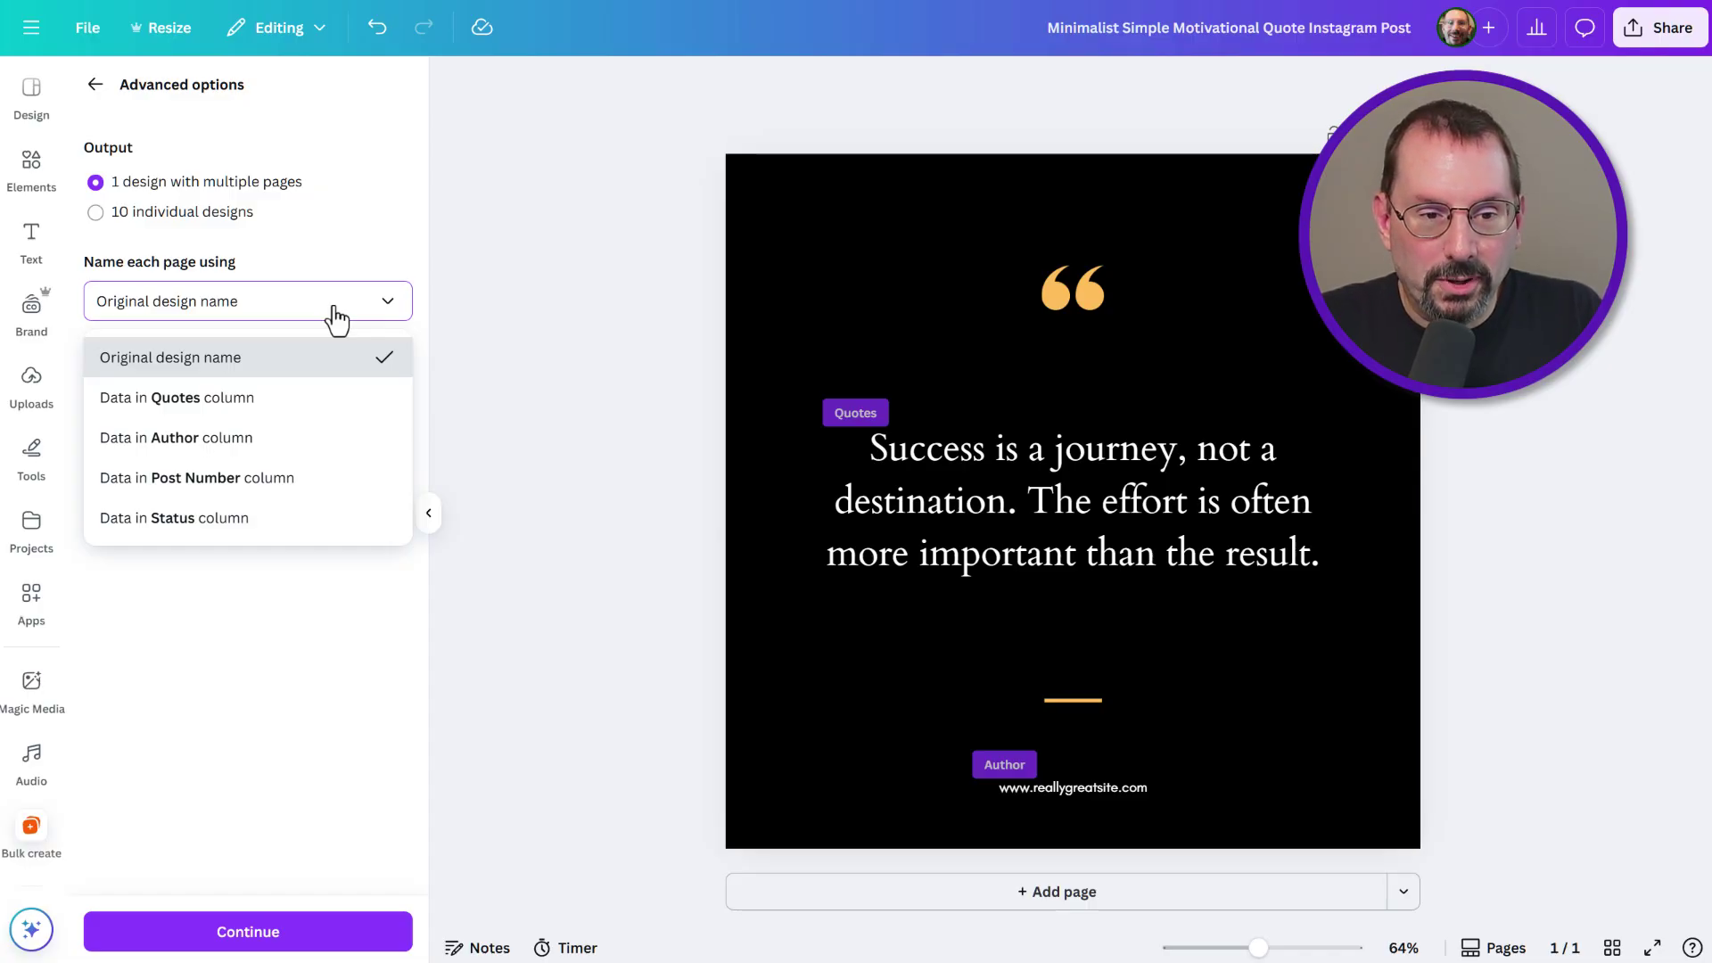
{"action": "left_click", "coordinate": [370, 295]}
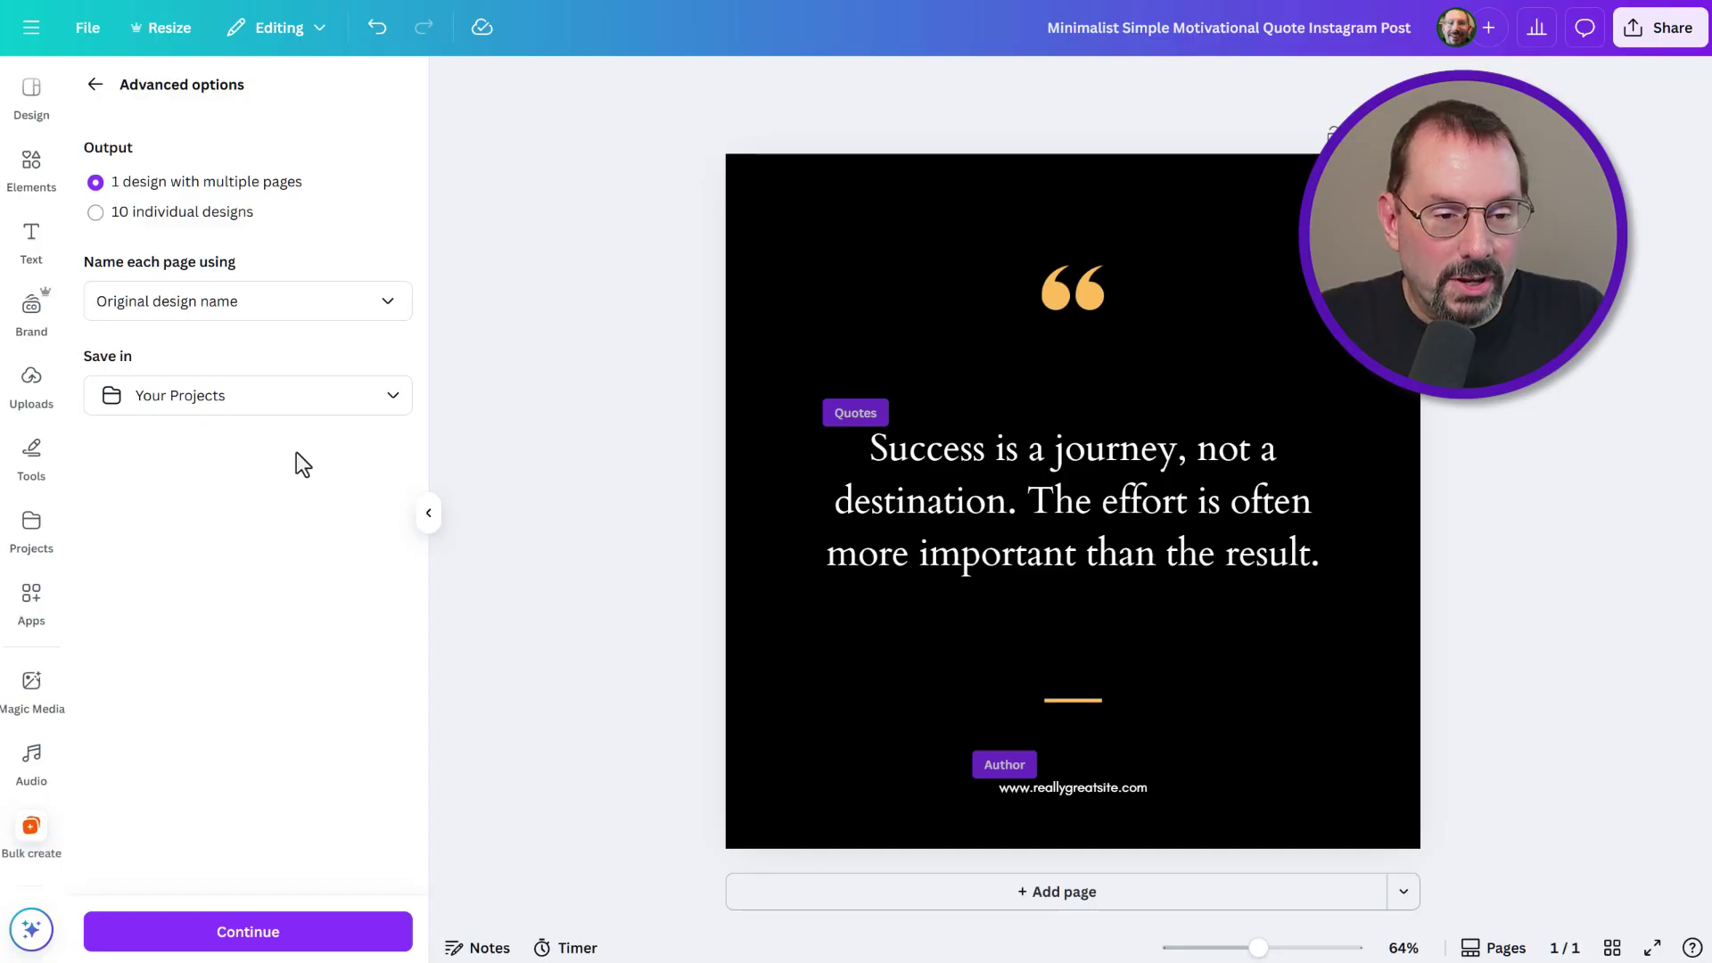
{"action": "left_click", "coordinate": [393, 405]}
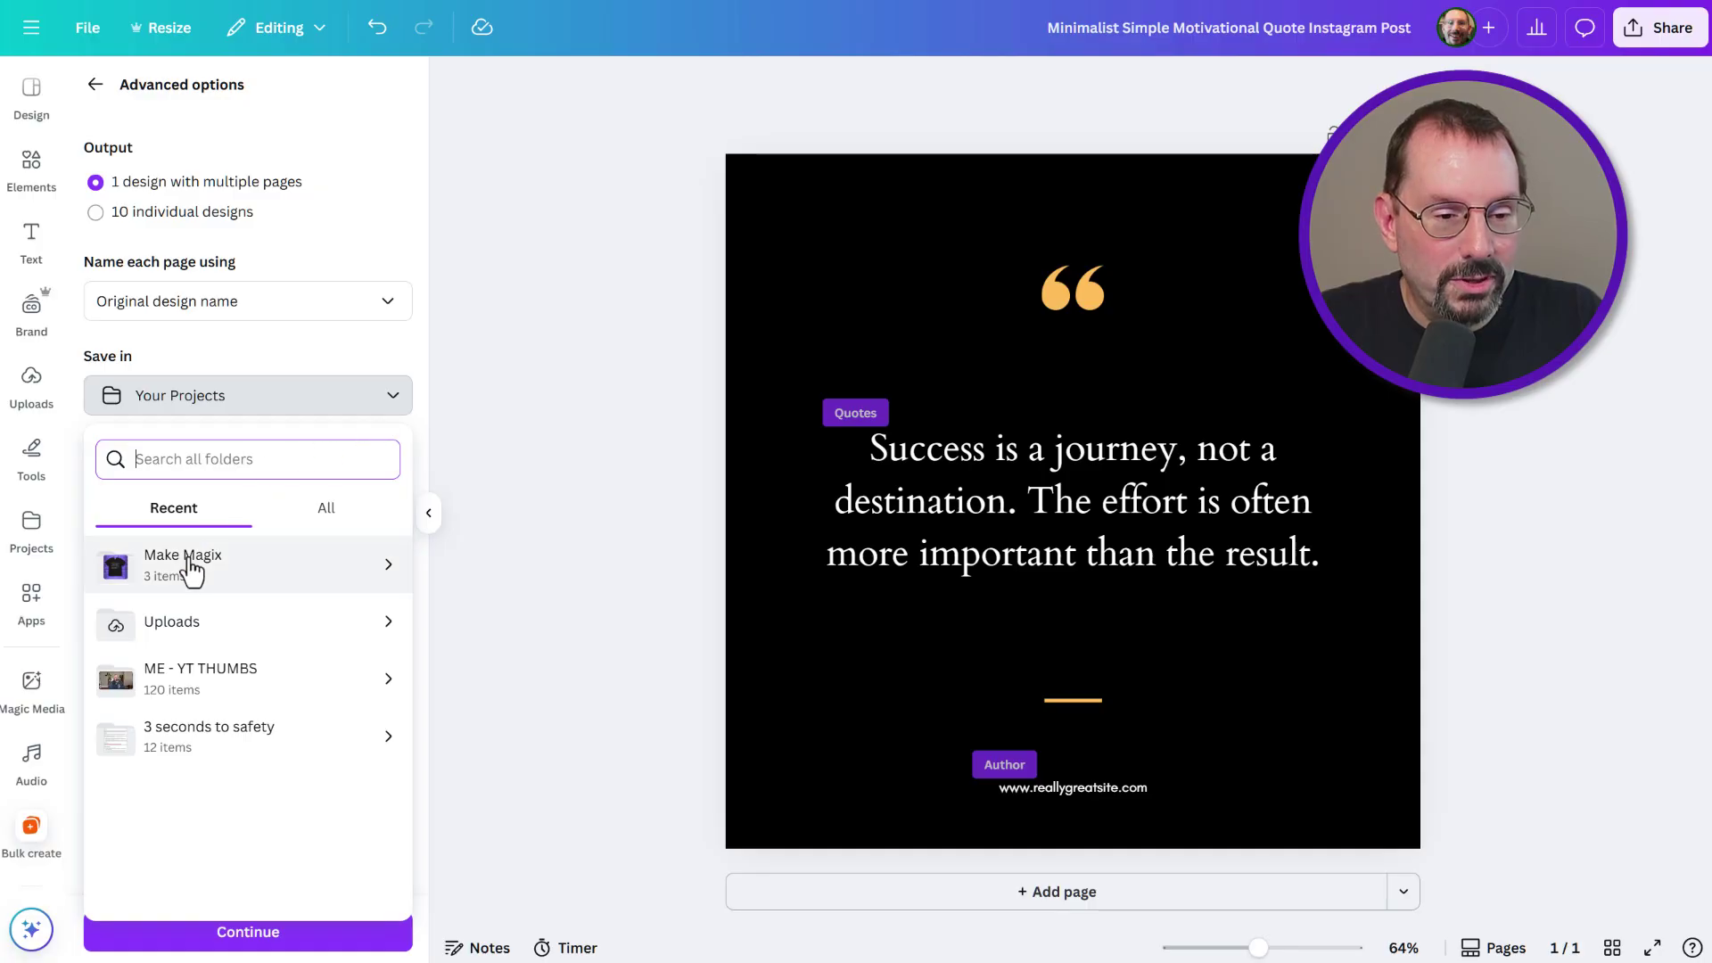
{"action": "left_click", "coordinate": [277, 582]}
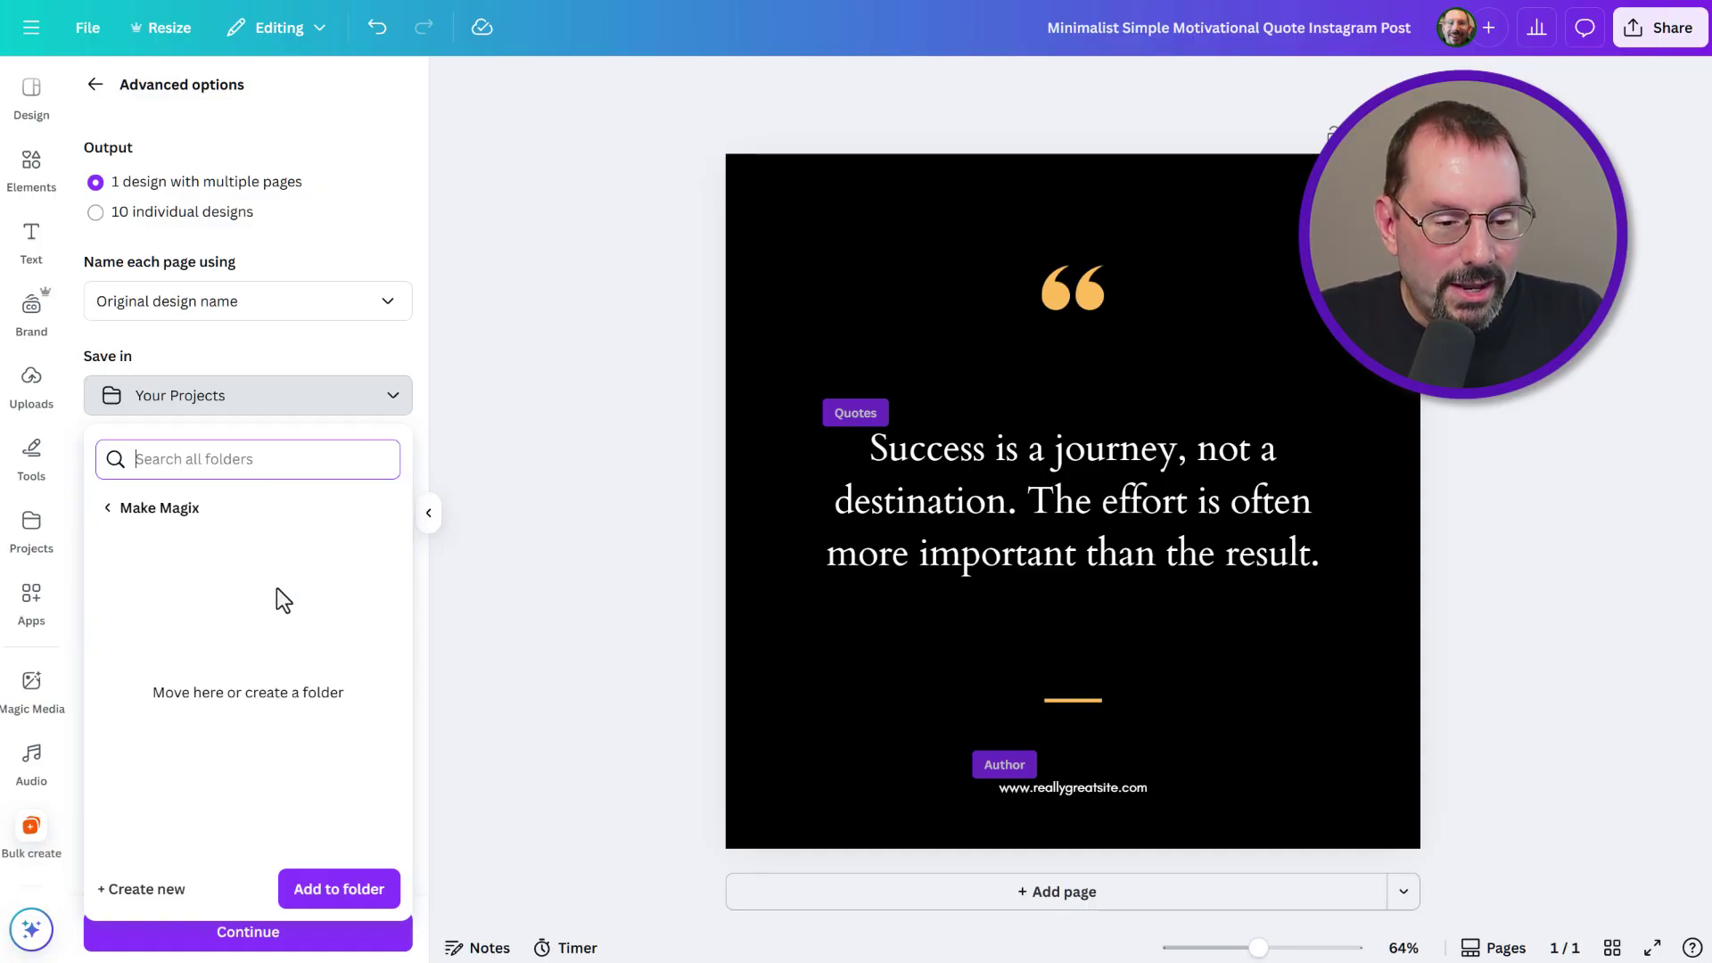
{"action": "left_click", "coordinate": [352, 888]}
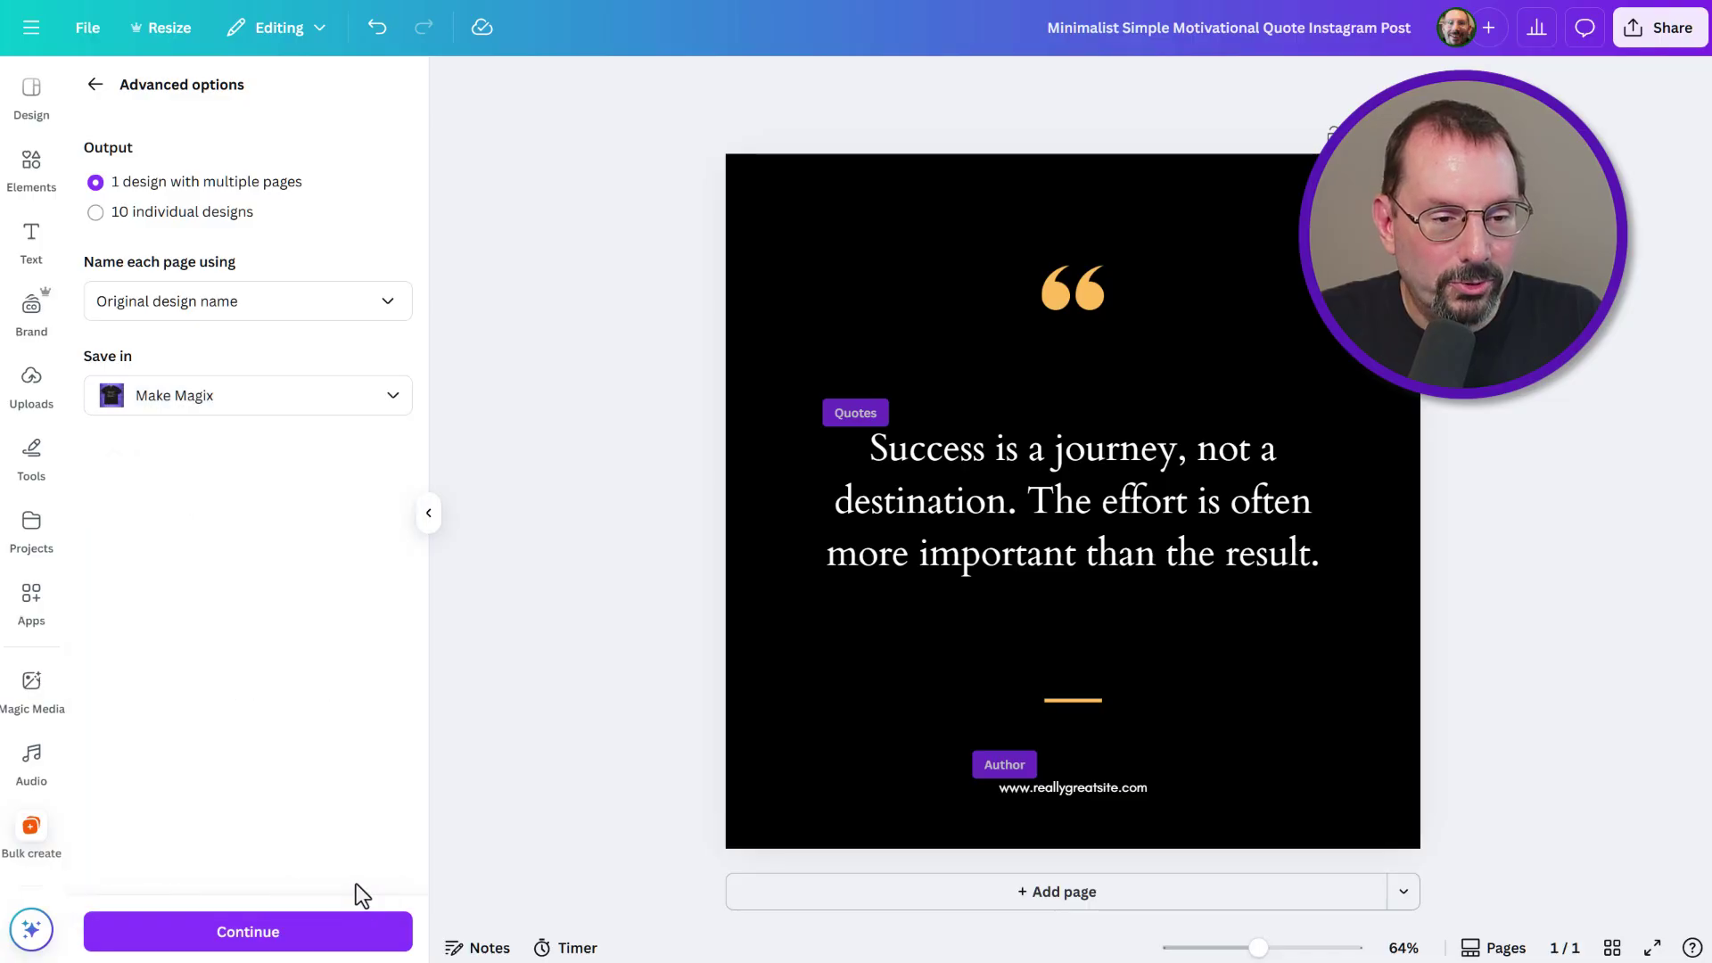
Step: Generate the pages from all ten quote rows as one design and open the created design
{"action": "left_click", "coordinate": [268, 937]}
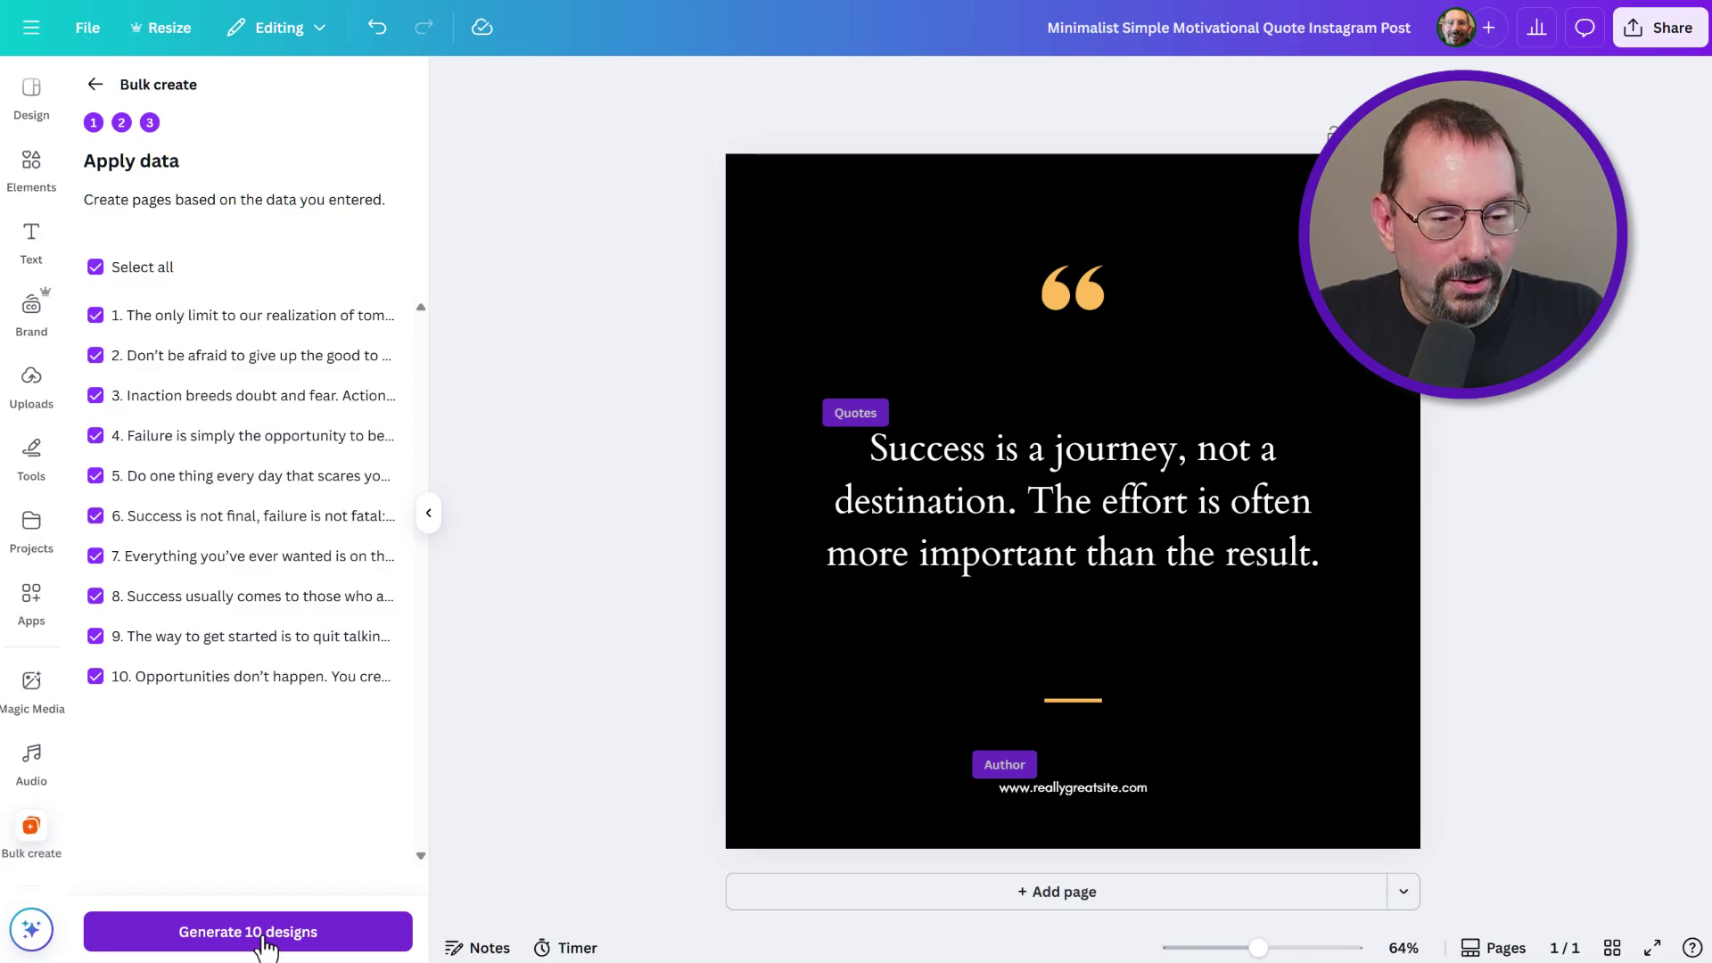
{"action": "left_click", "coordinate": [265, 944]}
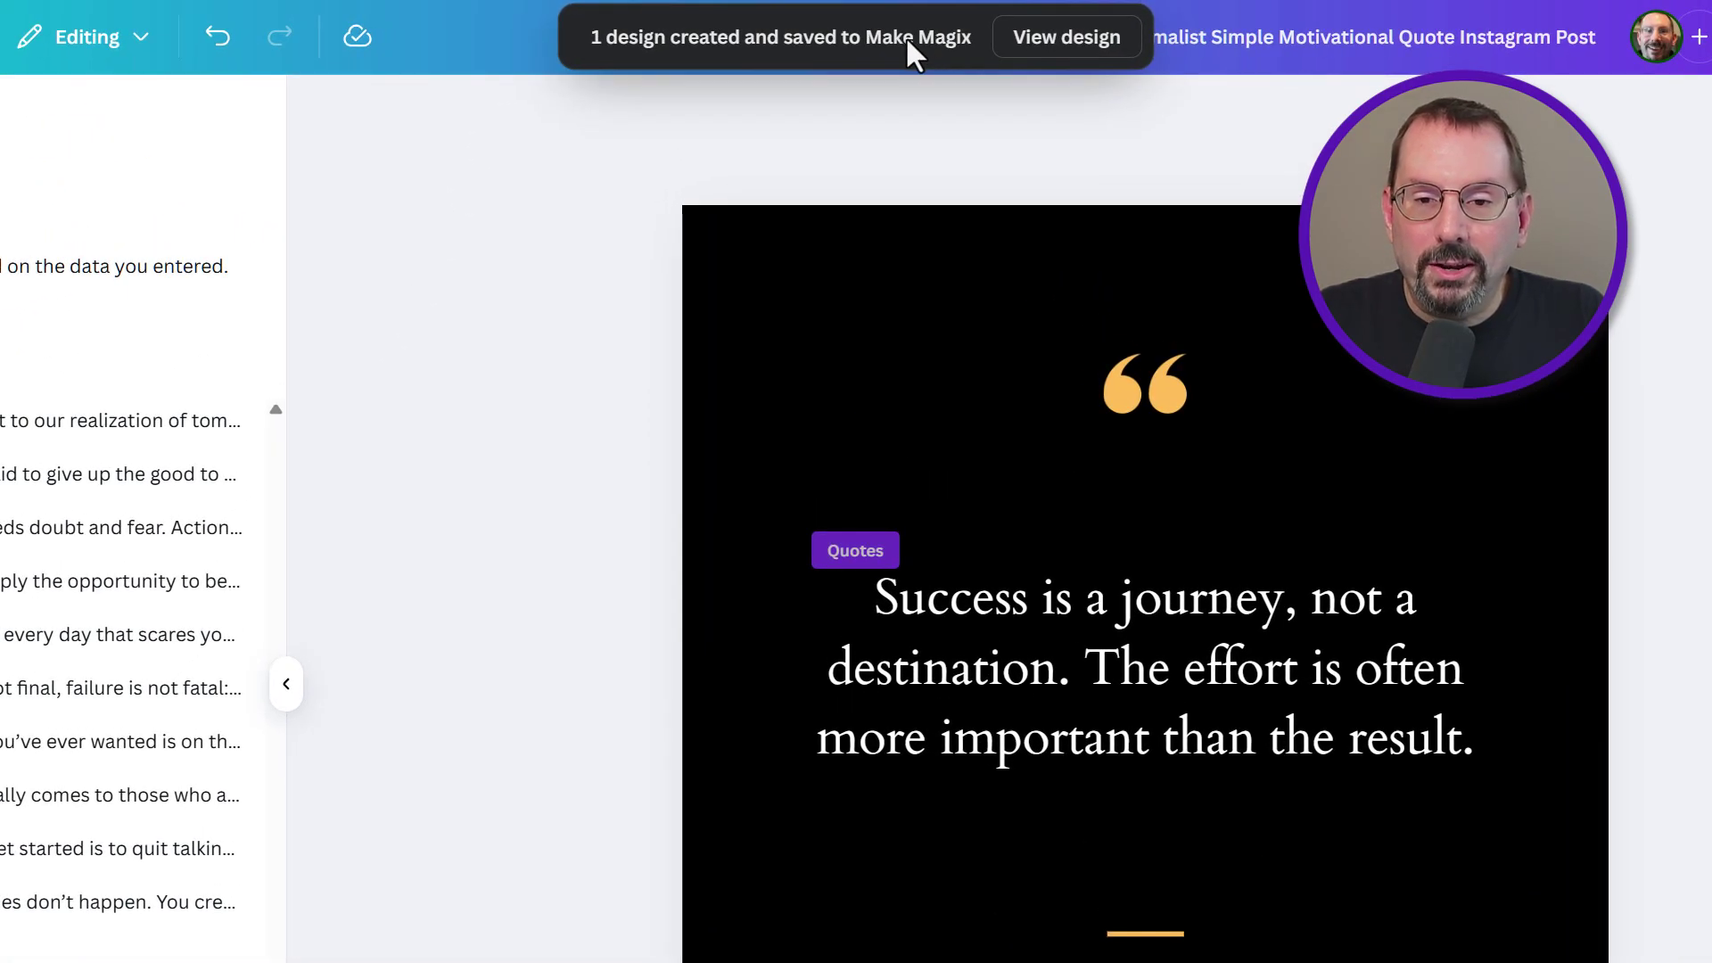
{"action": "left_click", "coordinate": [1054, 51]}
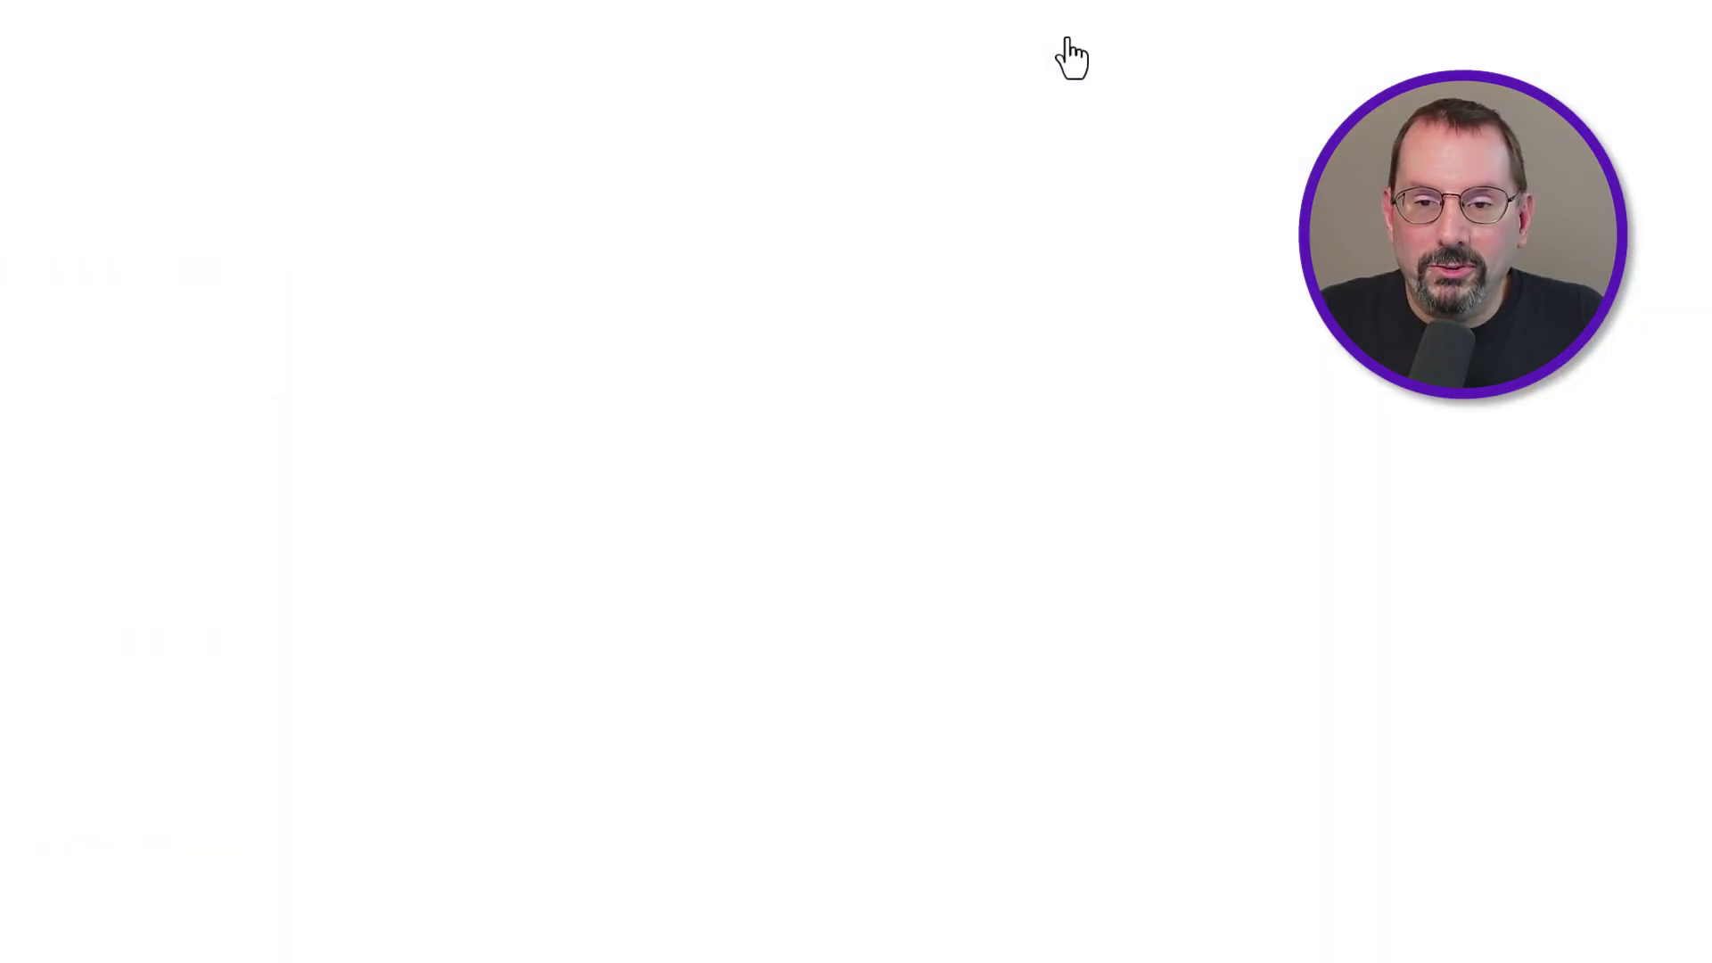
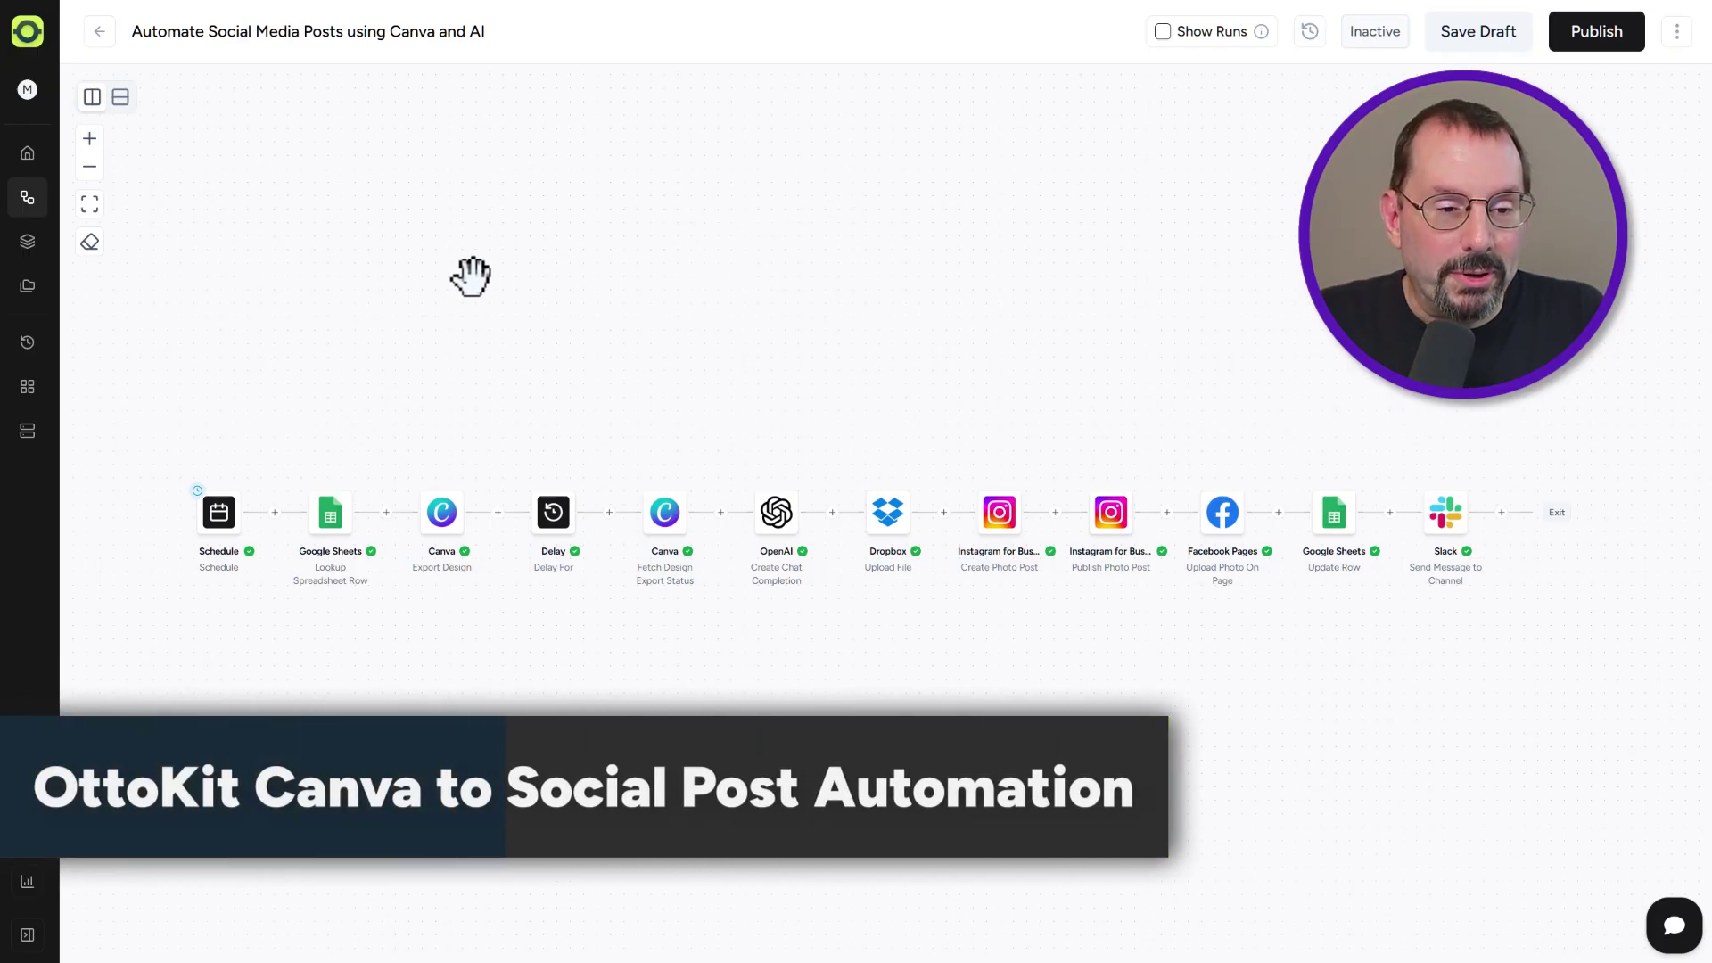
Step: Go through the Schedule trigger's configuration and test data, keeping its regular-interval settings, and save it
{"action": "mouse_move", "coordinate": [218, 515]}
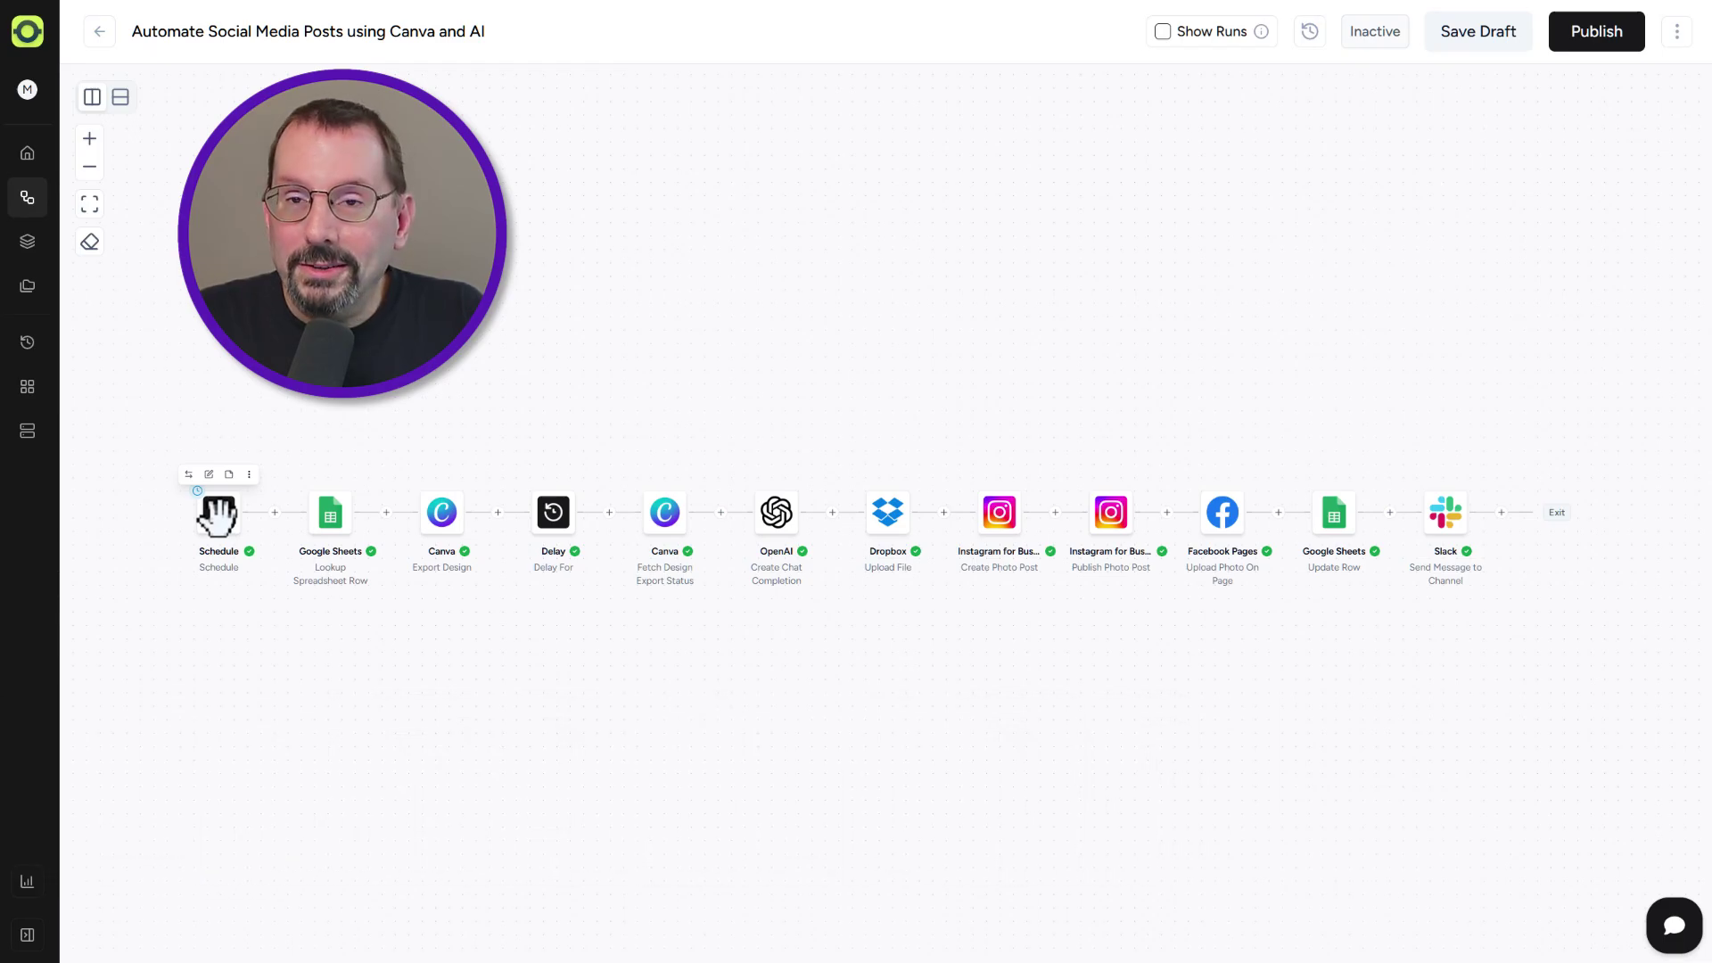
{"action": "left_click", "coordinate": [218, 516]}
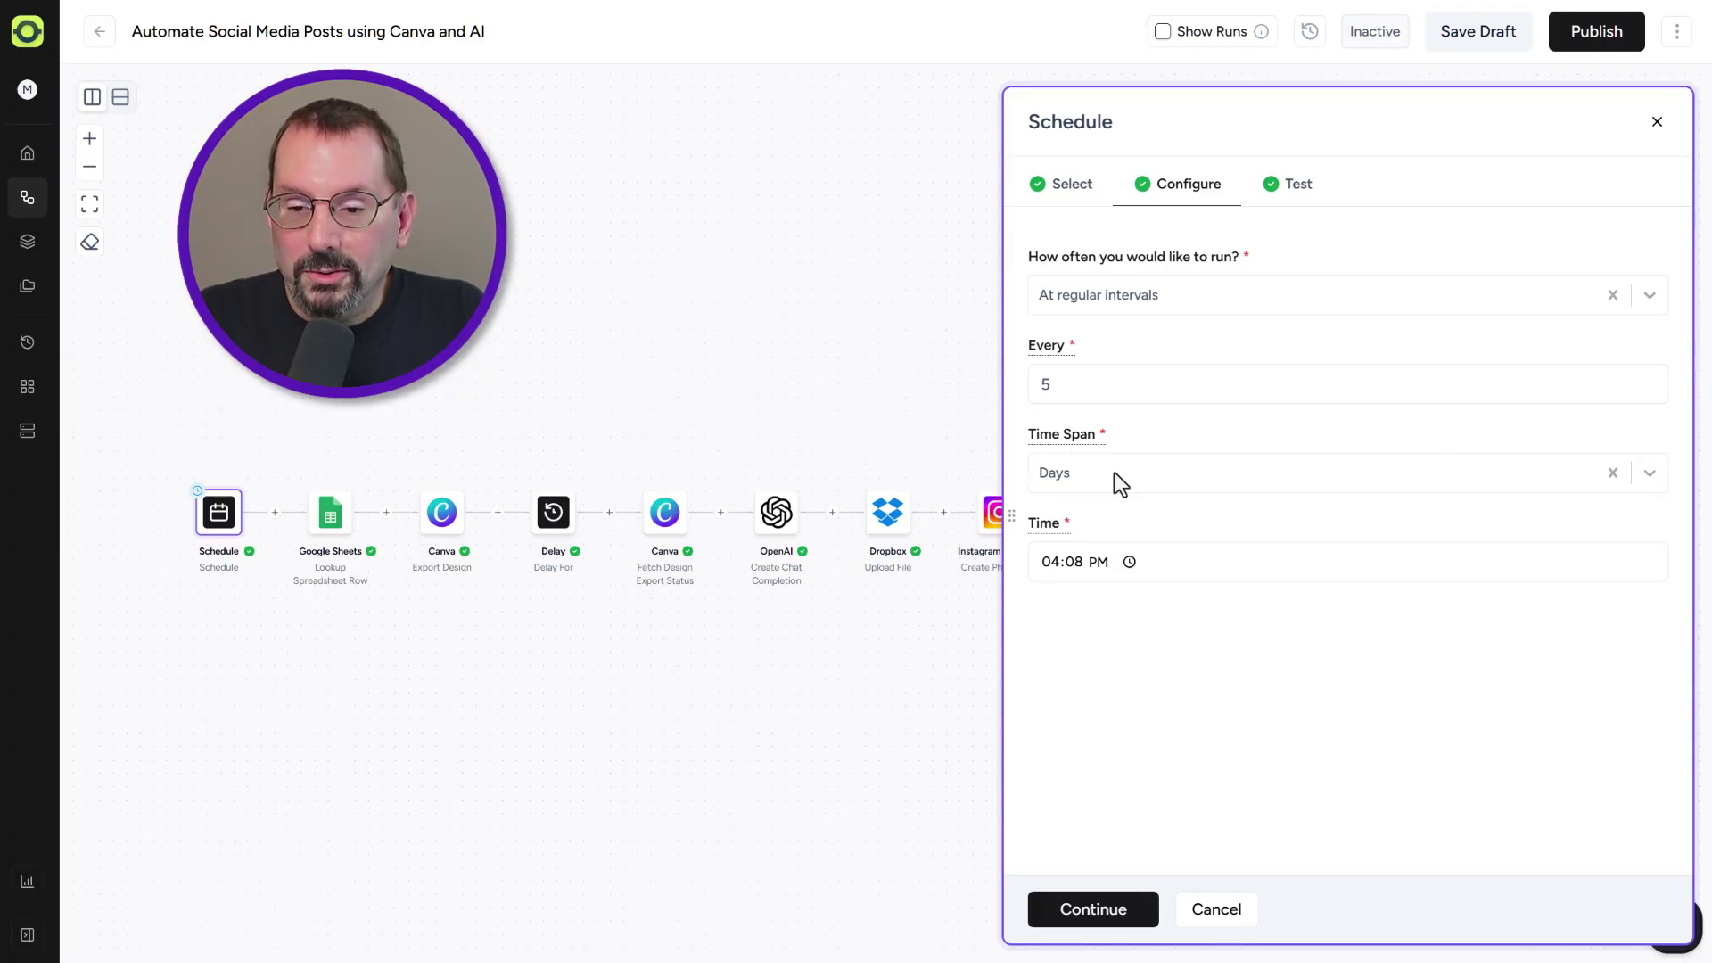
{"action": "left_click", "coordinate": [1131, 919]}
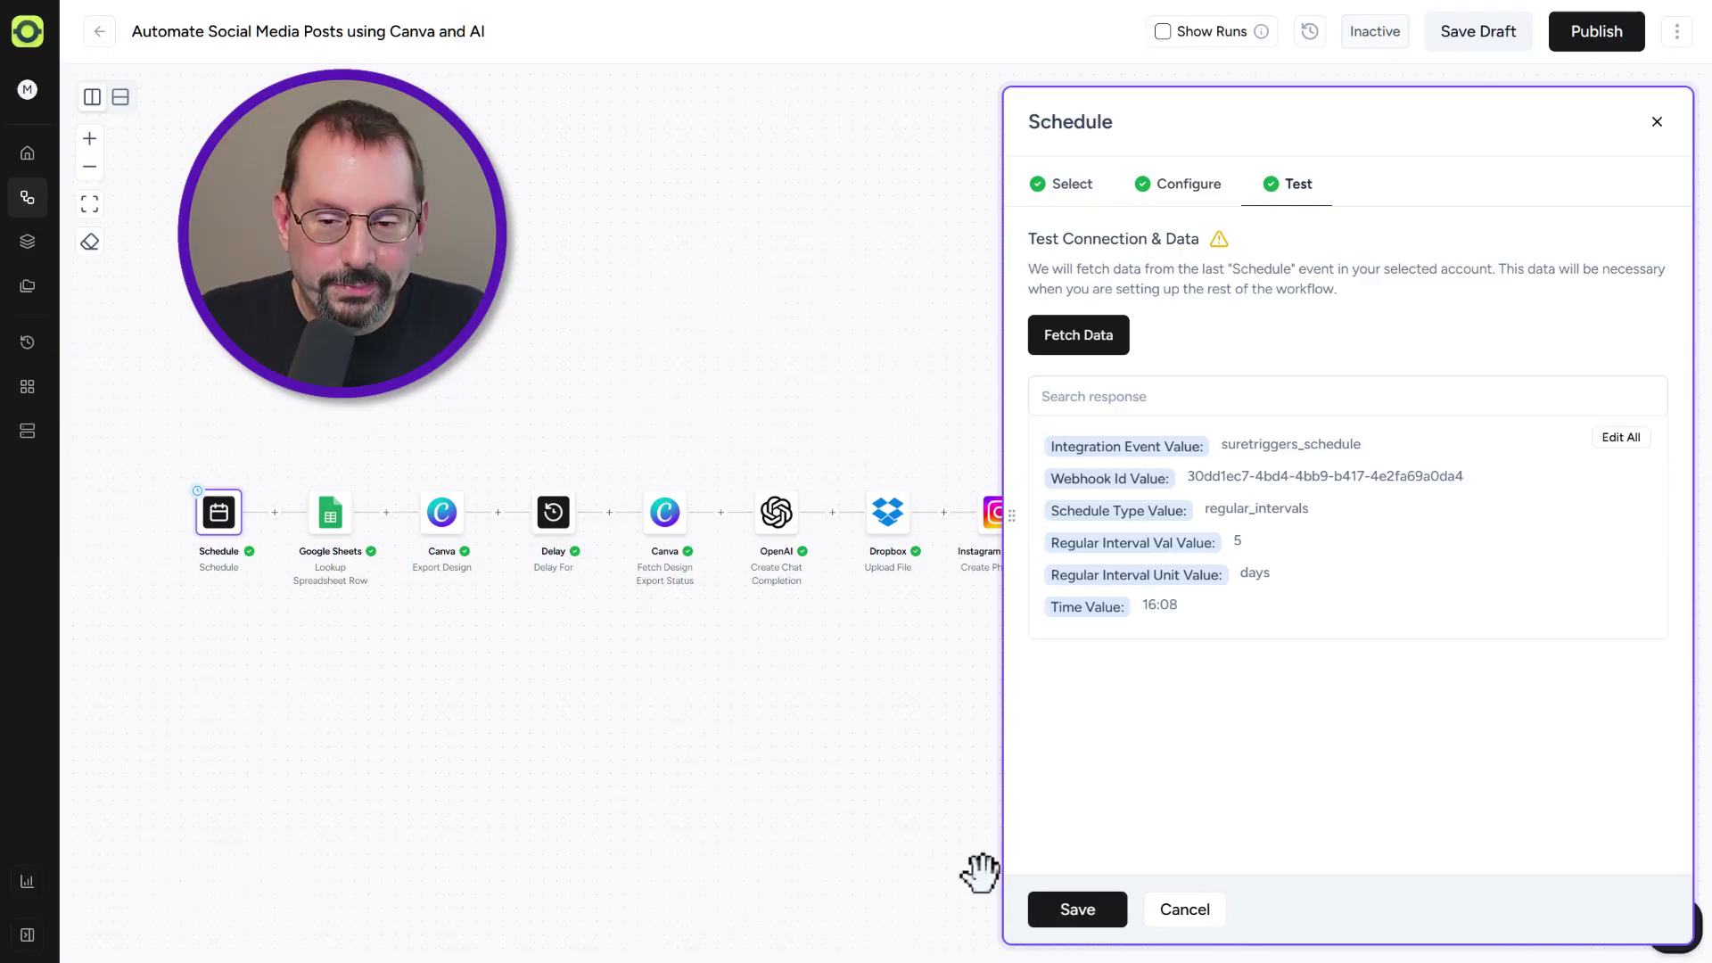
{"action": "left_click", "coordinate": [1099, 919]}
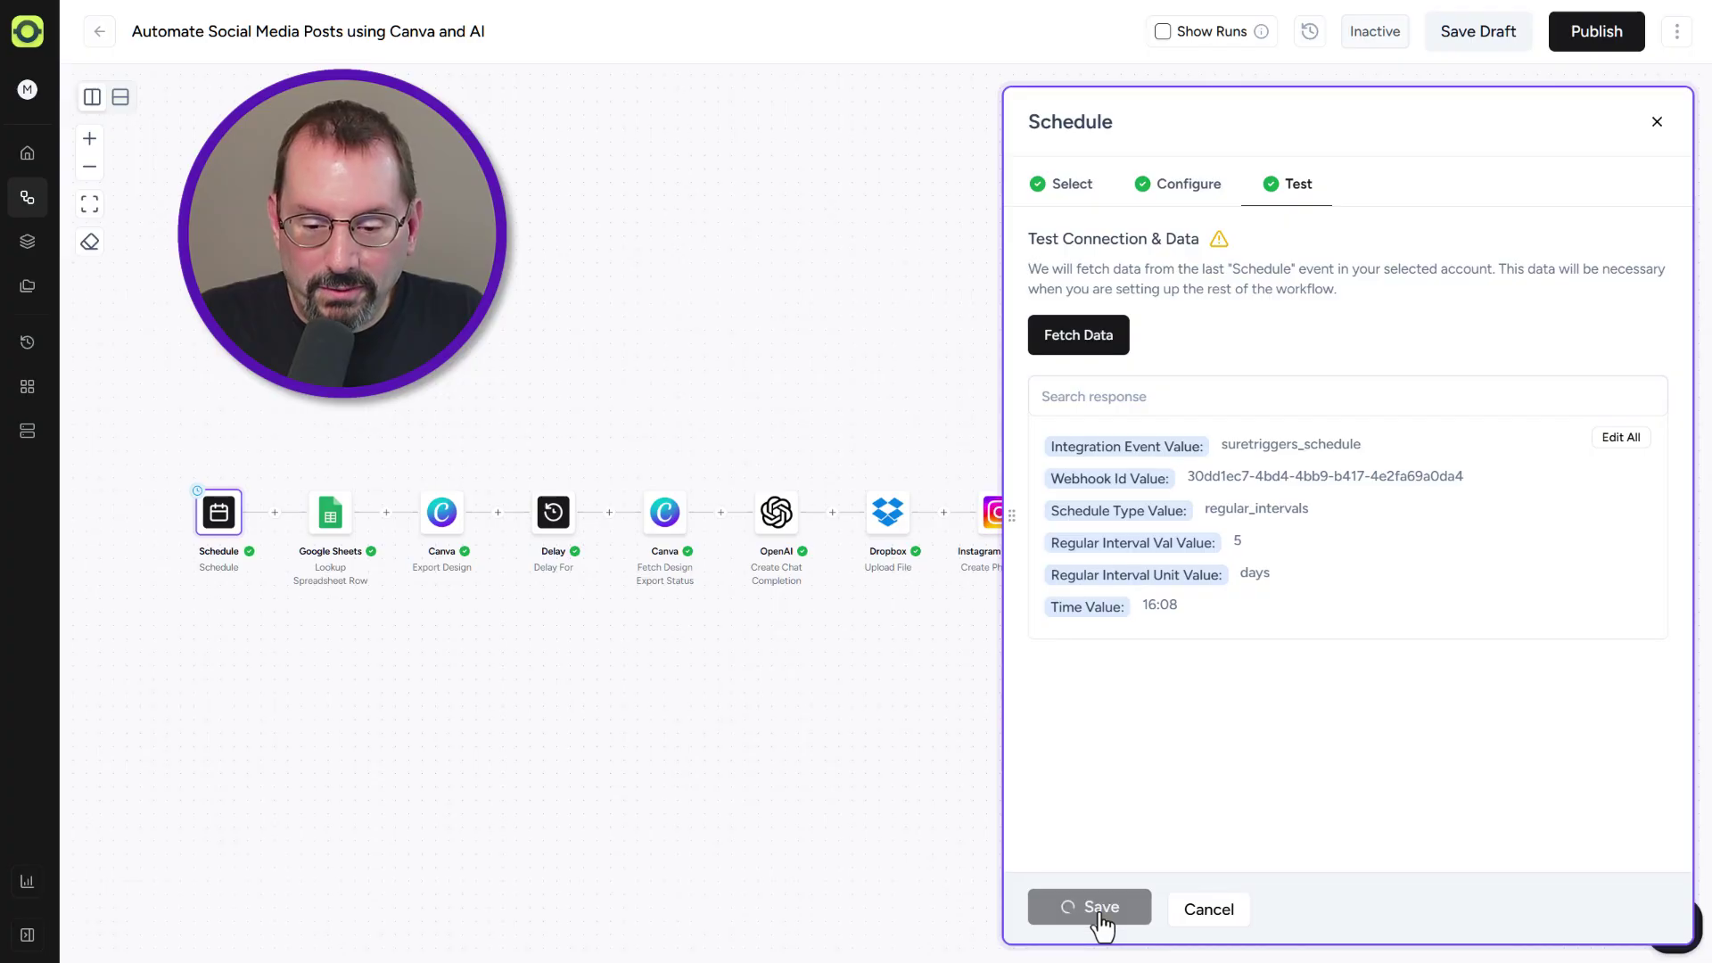
Step: Test the Google Sheets Lookup Spreadsheet Row action for Pending in the Status column and save it
{"action": "left_click", "coordinate": [328, 511]}
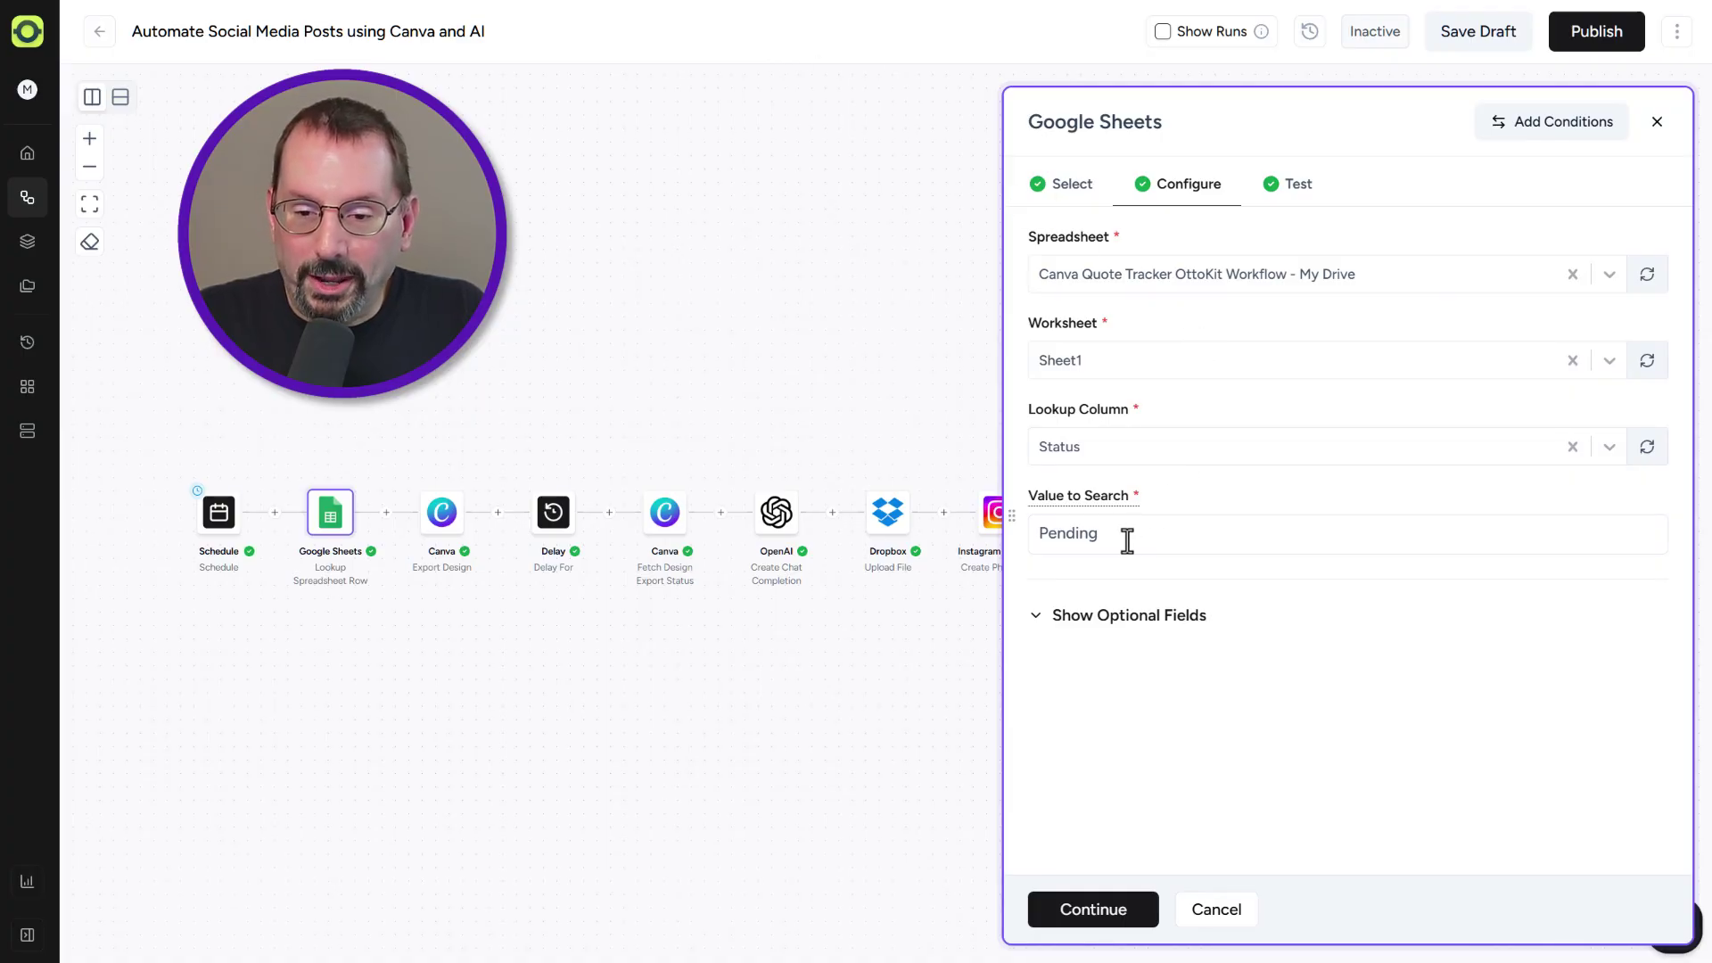
{"action": "left_click", "coordinate": [1110, 920]}
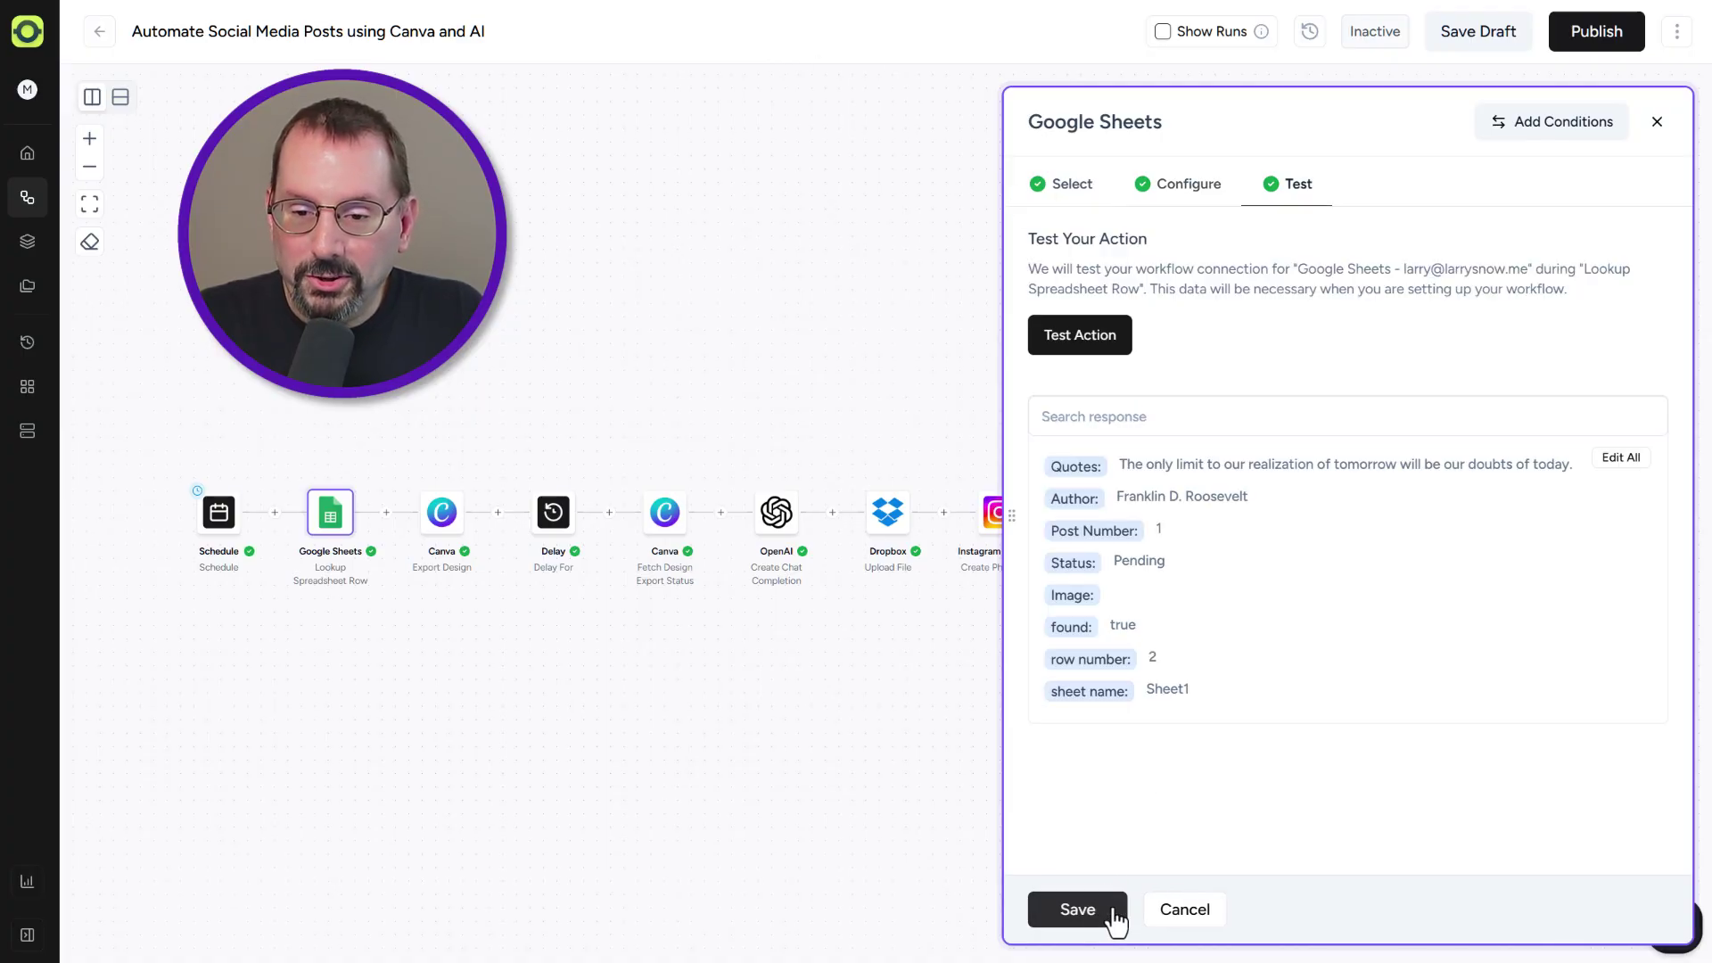
{"action": "left_click", "coordinate": [1079, 343]}
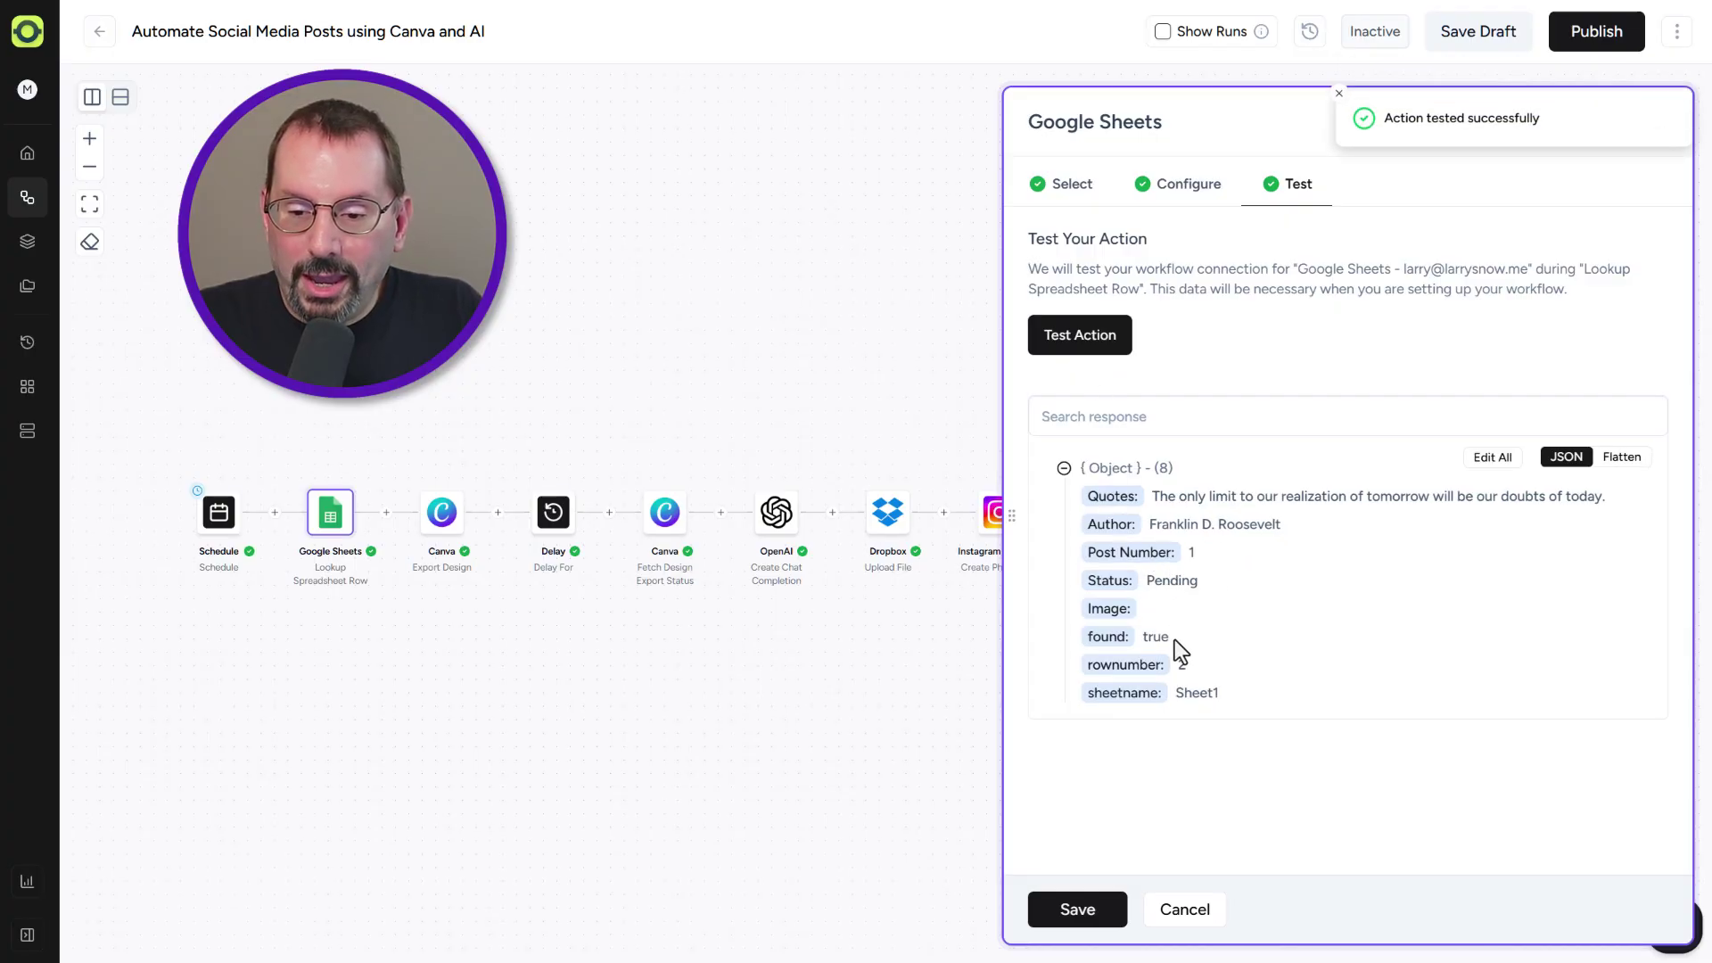
{"action": "double_click", "coordinate": [1160, 638]}
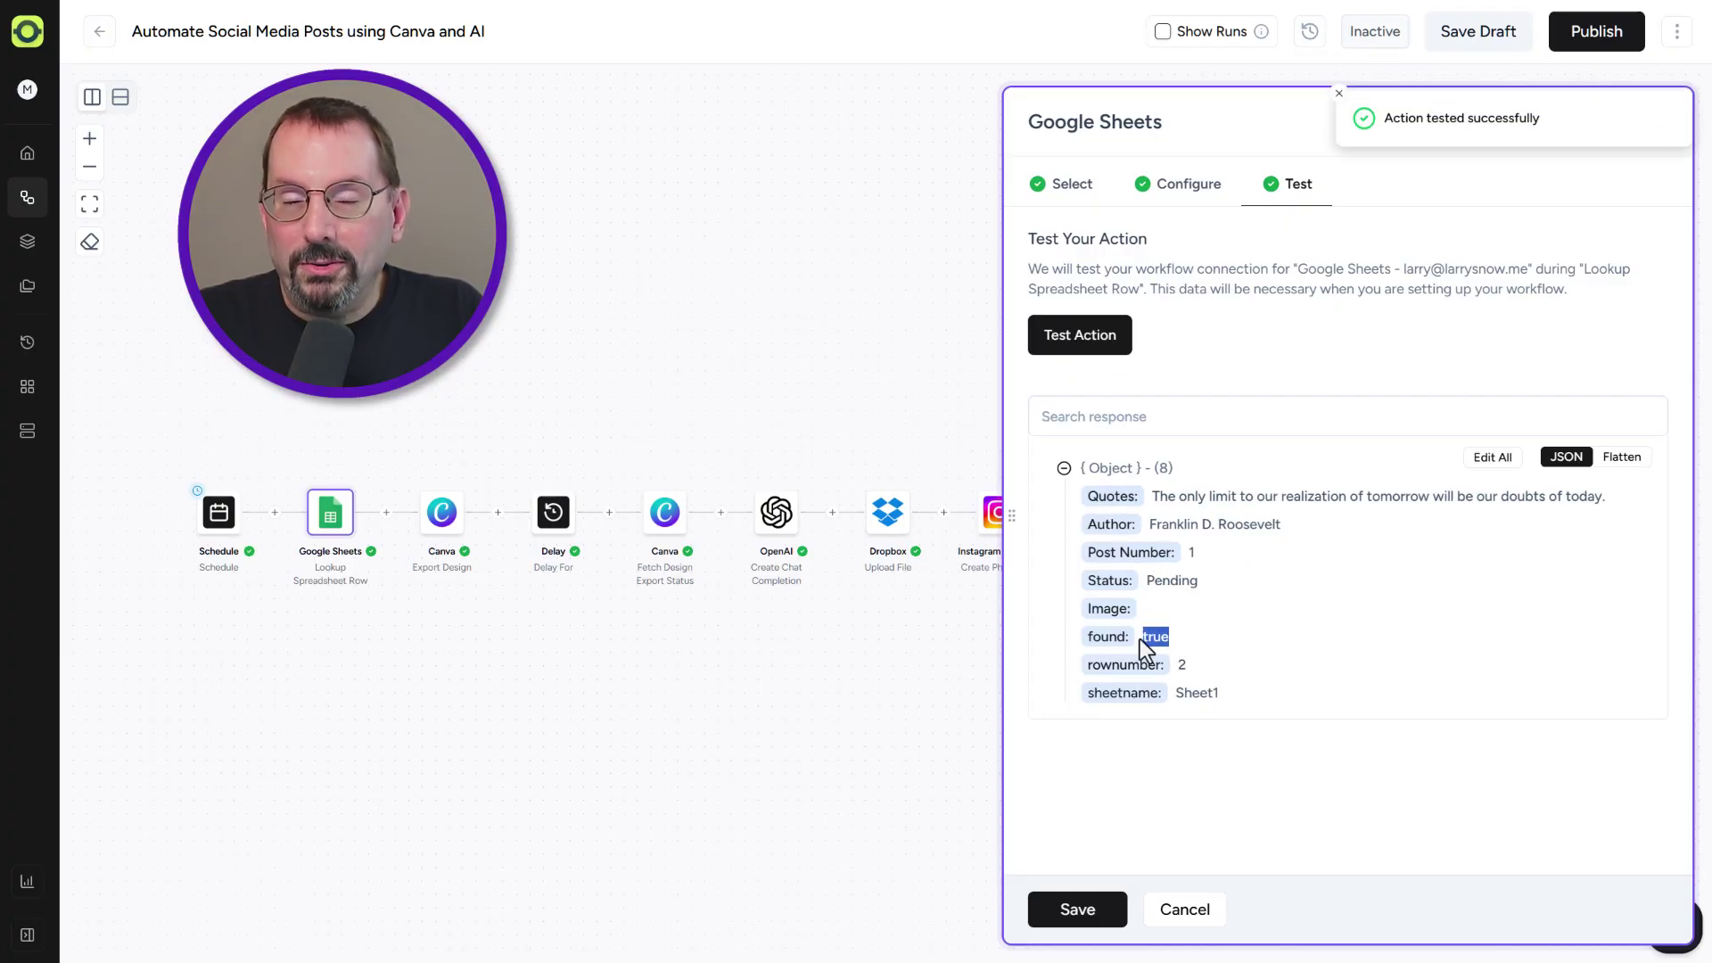
{"action": "left_click", "coordinate": [1078, 910]}
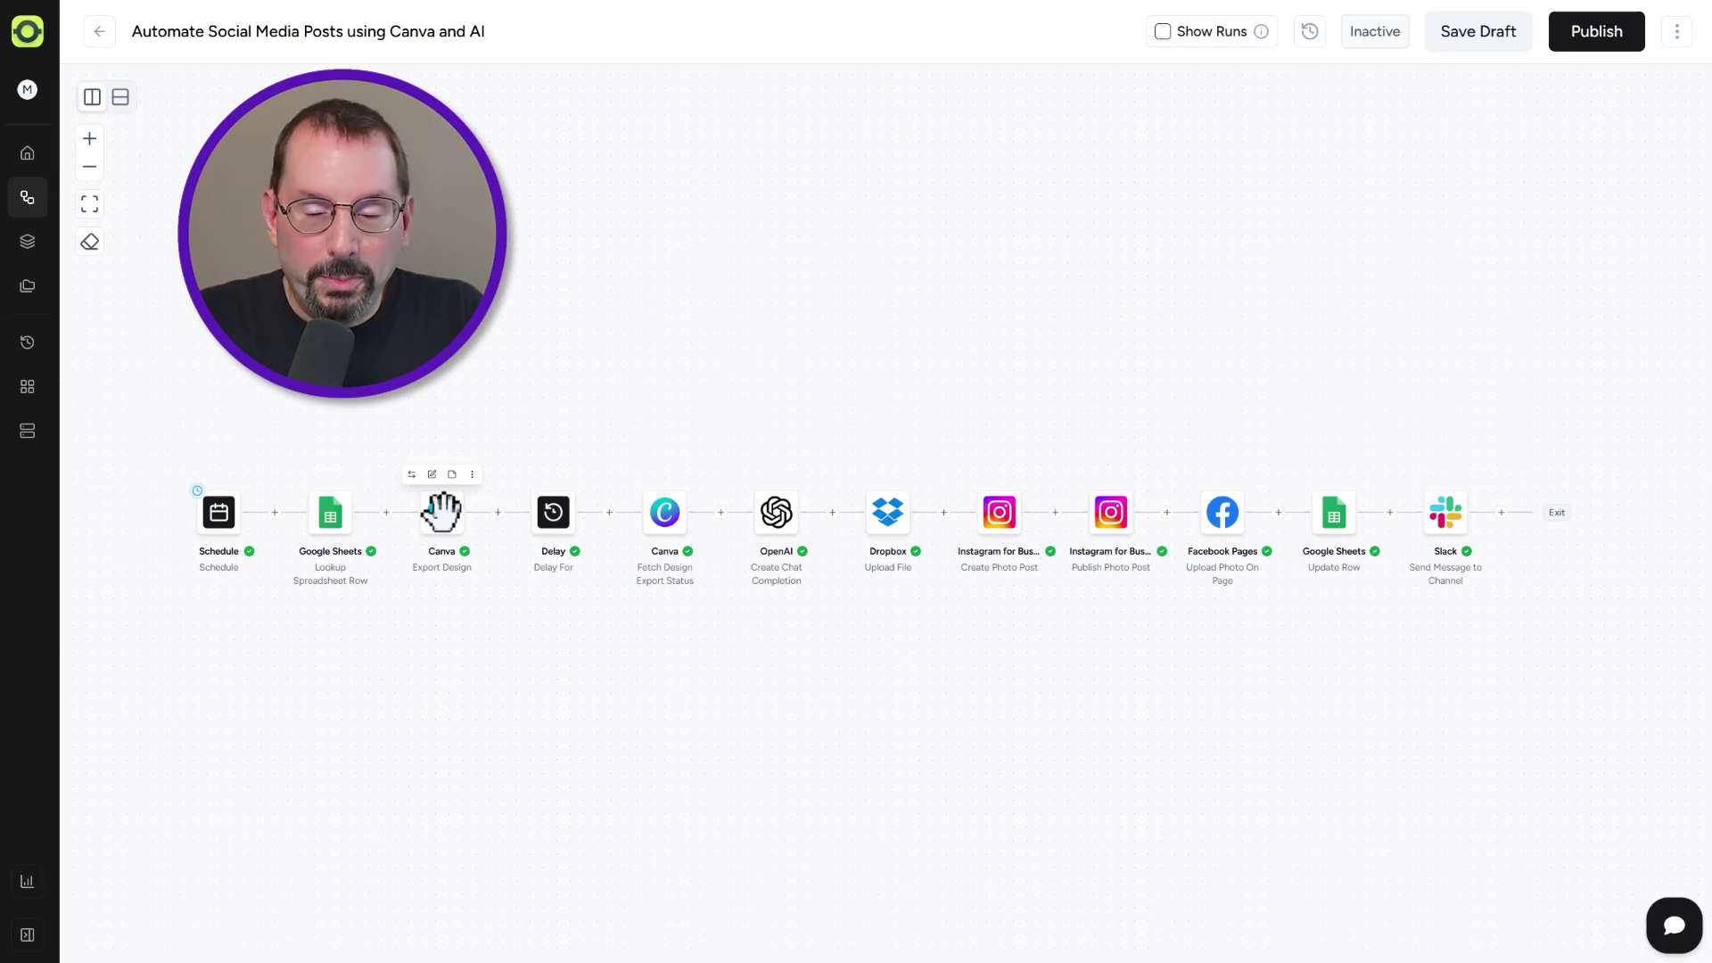
Step: Examine the Canva export step's connection setup and the documentation on generating a Canva Client ID and Client Secret
{"action": "left_click", "coordinate": [441, 512]}
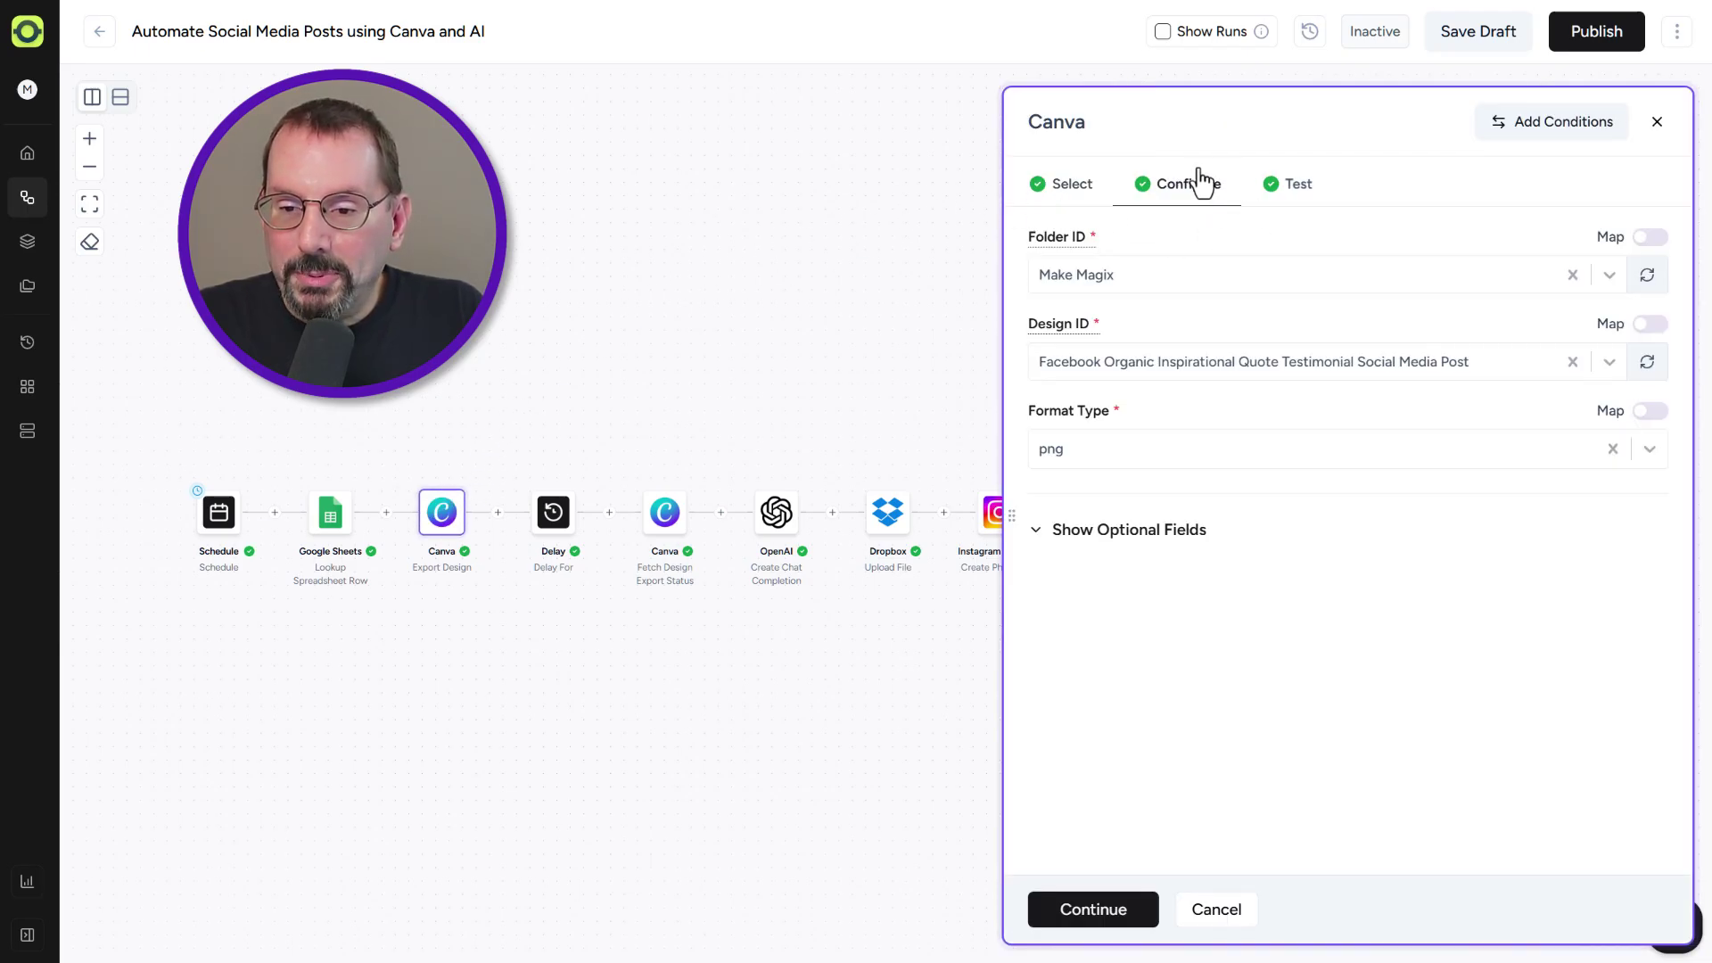
{"action": "left_click", "coordinate": [1078, 191]}
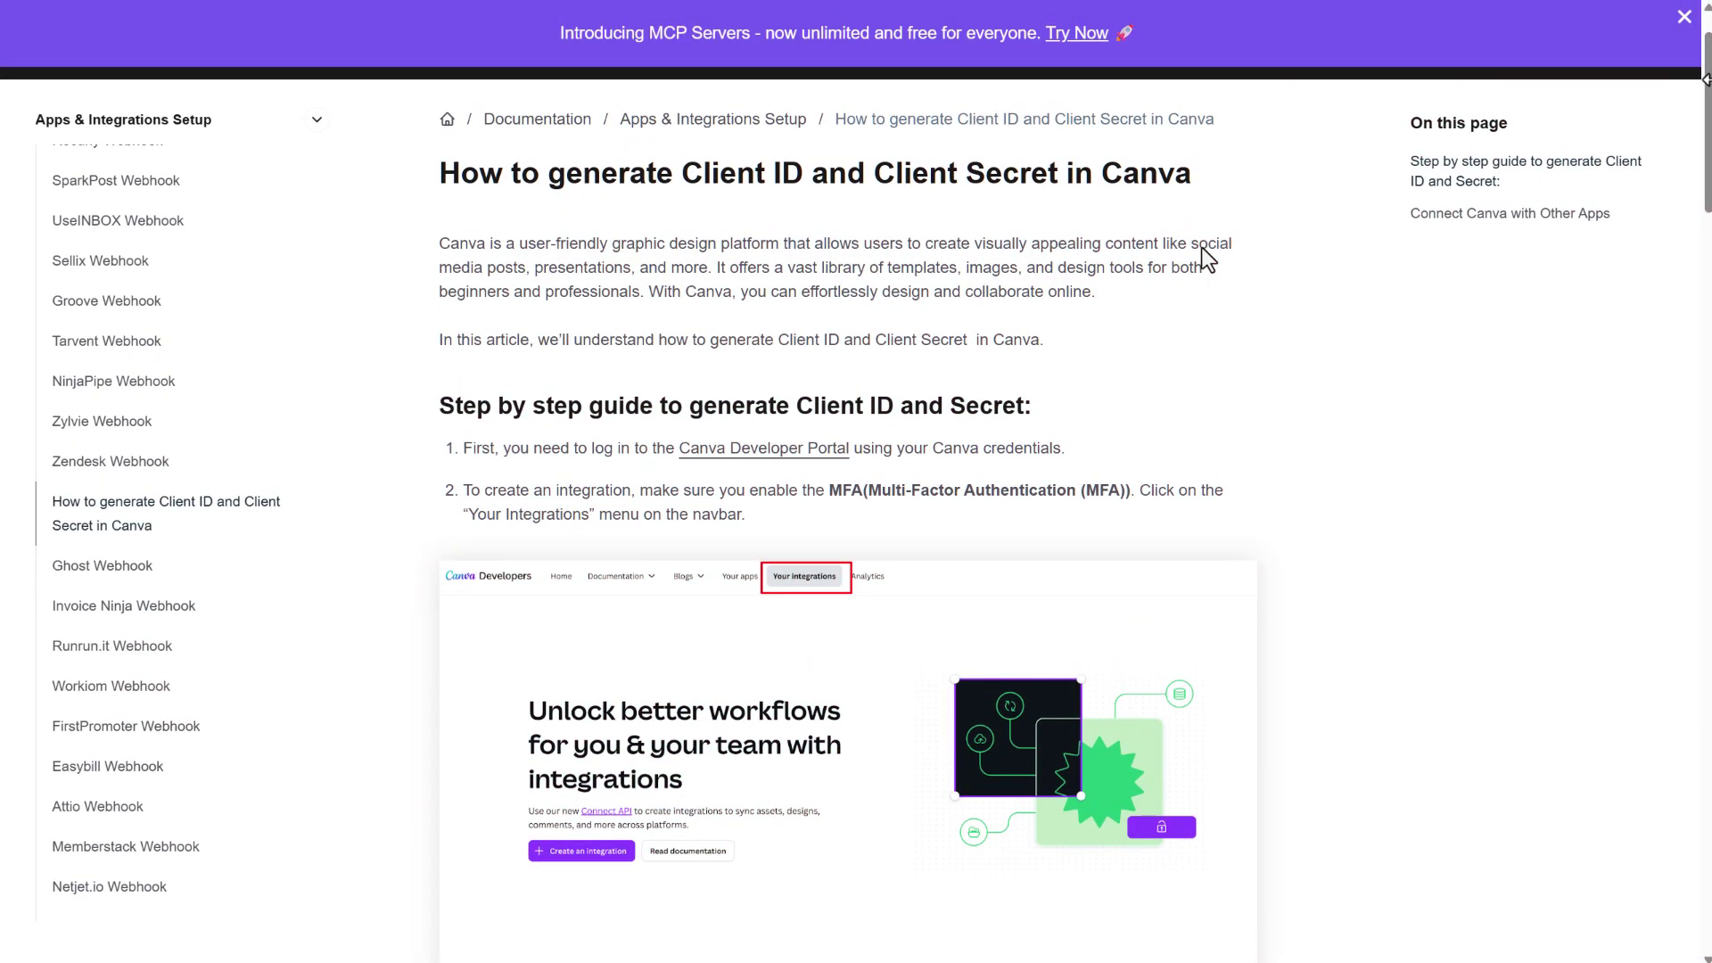
{"action": "scroll", "coordinate": [1208, 259], "scroll_direction": "down", "scroll_amount": 2}
{"action": "scroll", "coordinate": [1209, 259], "scroll_direction": "down", "scroll_amount": 6}
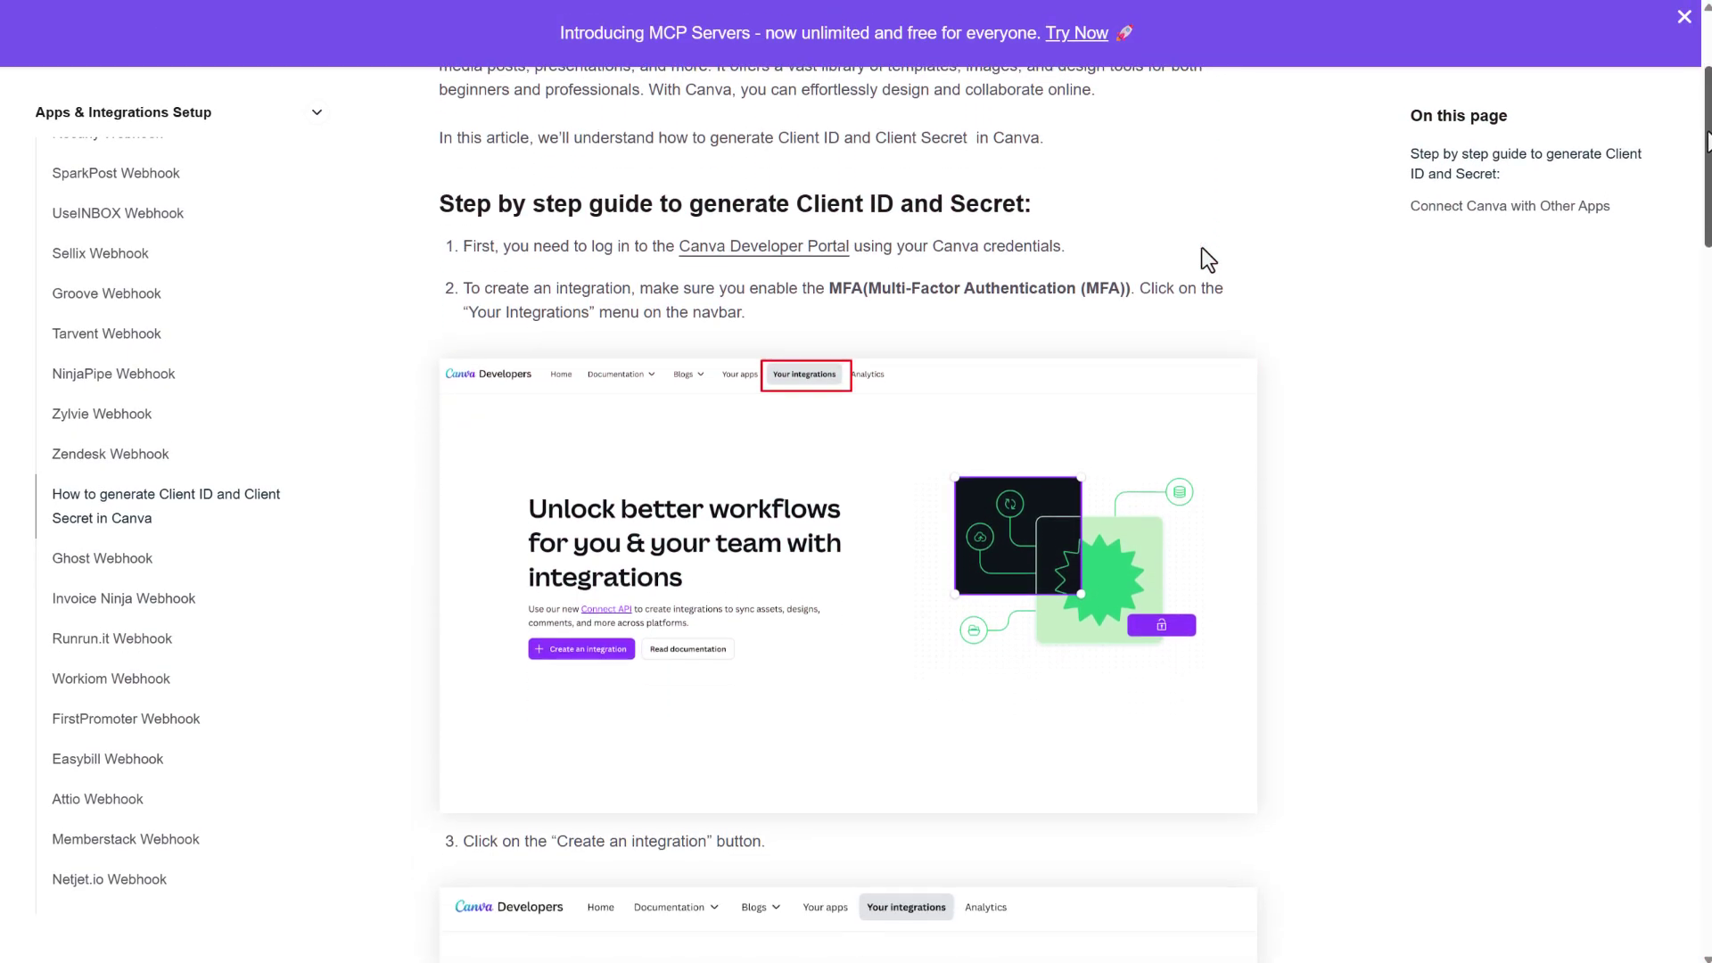
{"action": "scroll", "coordinate": [1208, 258], "scroll_direction": "down", "scroll_amount": 6}
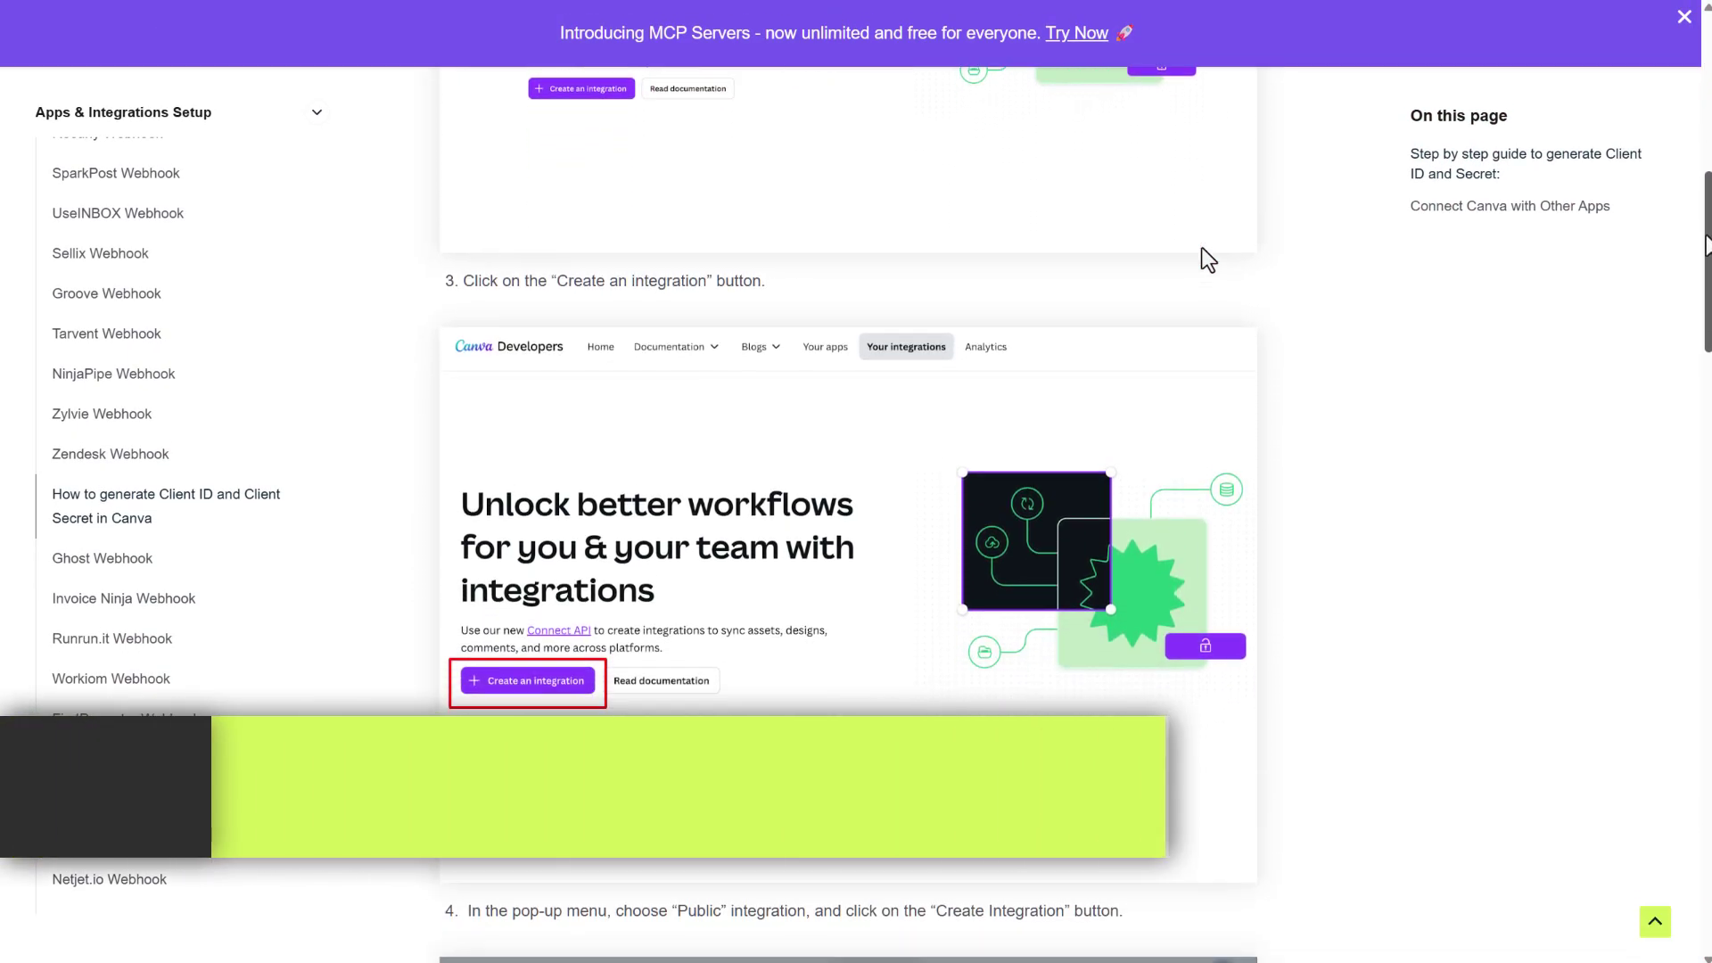
{"action": "scroll", "coordinate": [1209, 259], "scroll_direction": "down", "scroll_amount": 7}
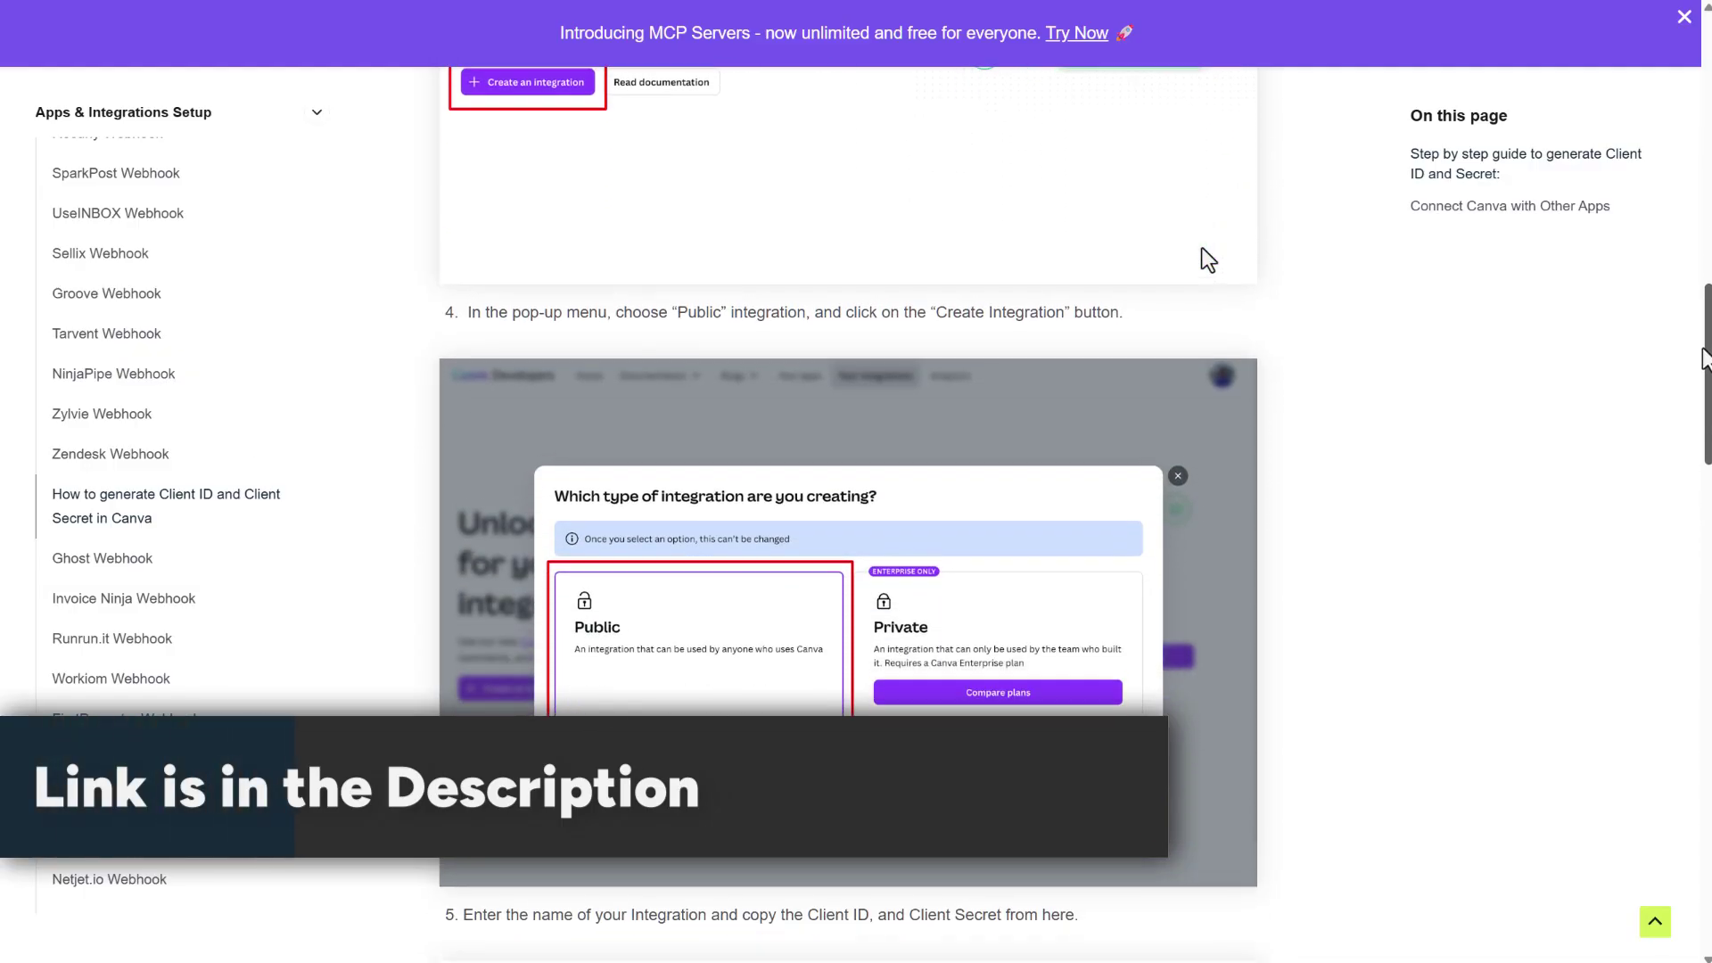
{"action": "scroll", "coordinate": [1202, 249], "scroll_direction": "down", "scroll_amount": 7}
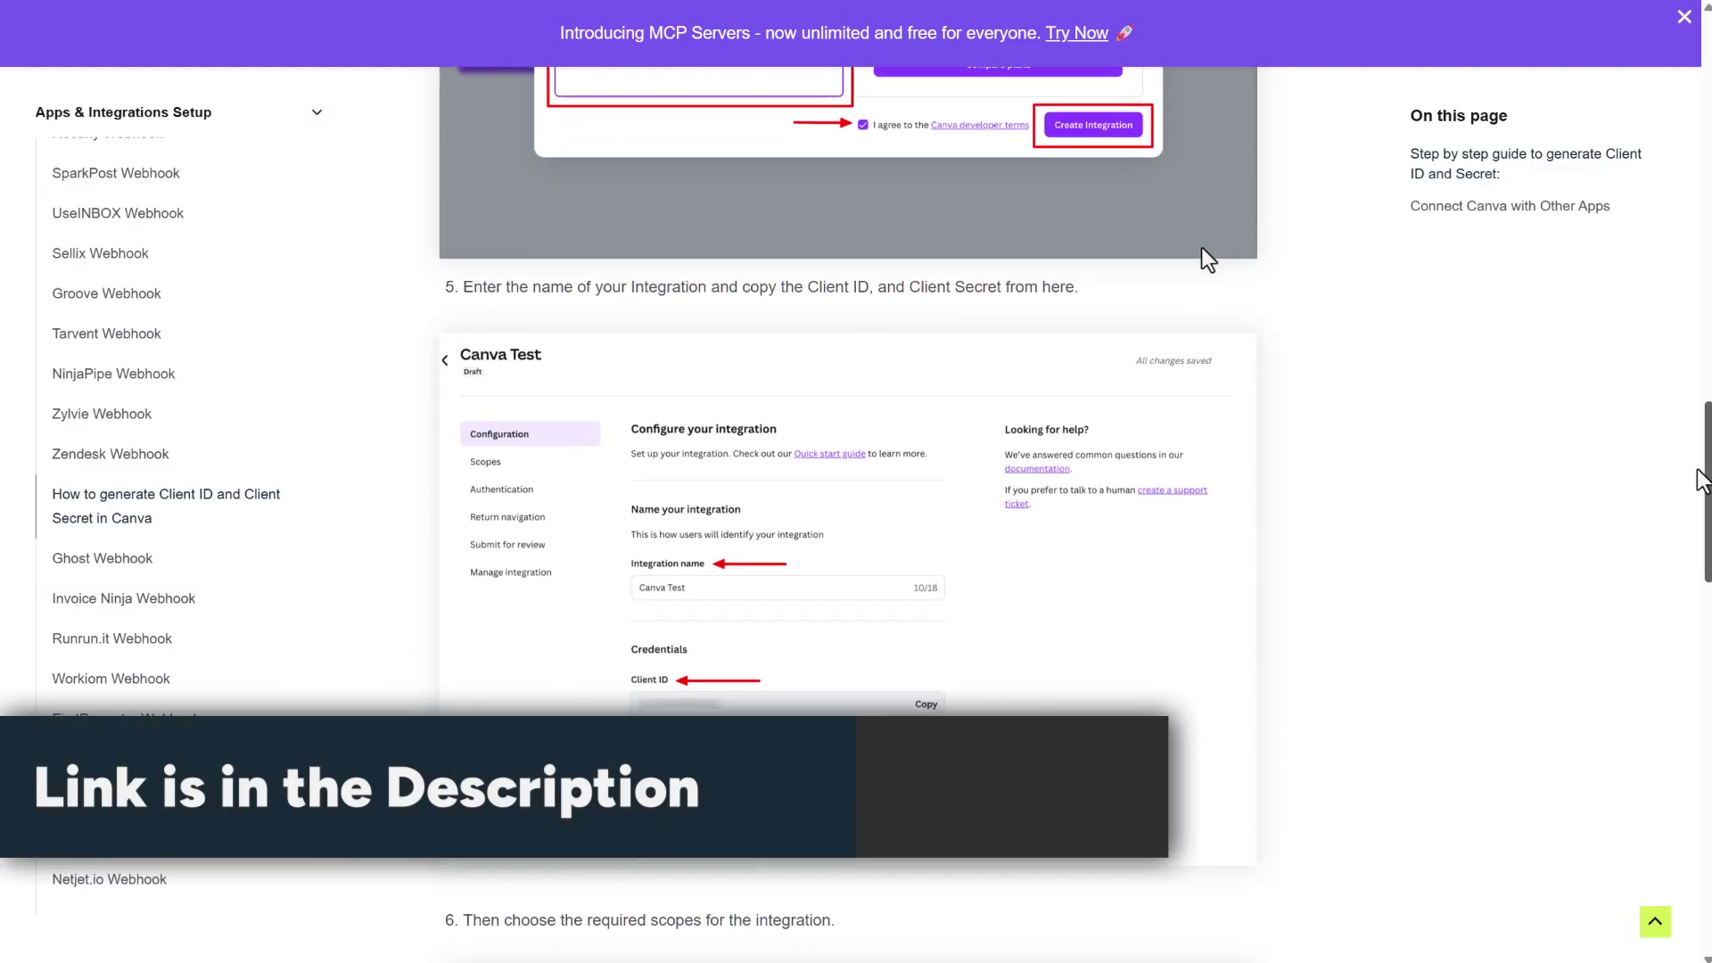
{"action": "left_click_drag", "start_coordinate": [1691, 554], "coordinate": [1702, 879]}
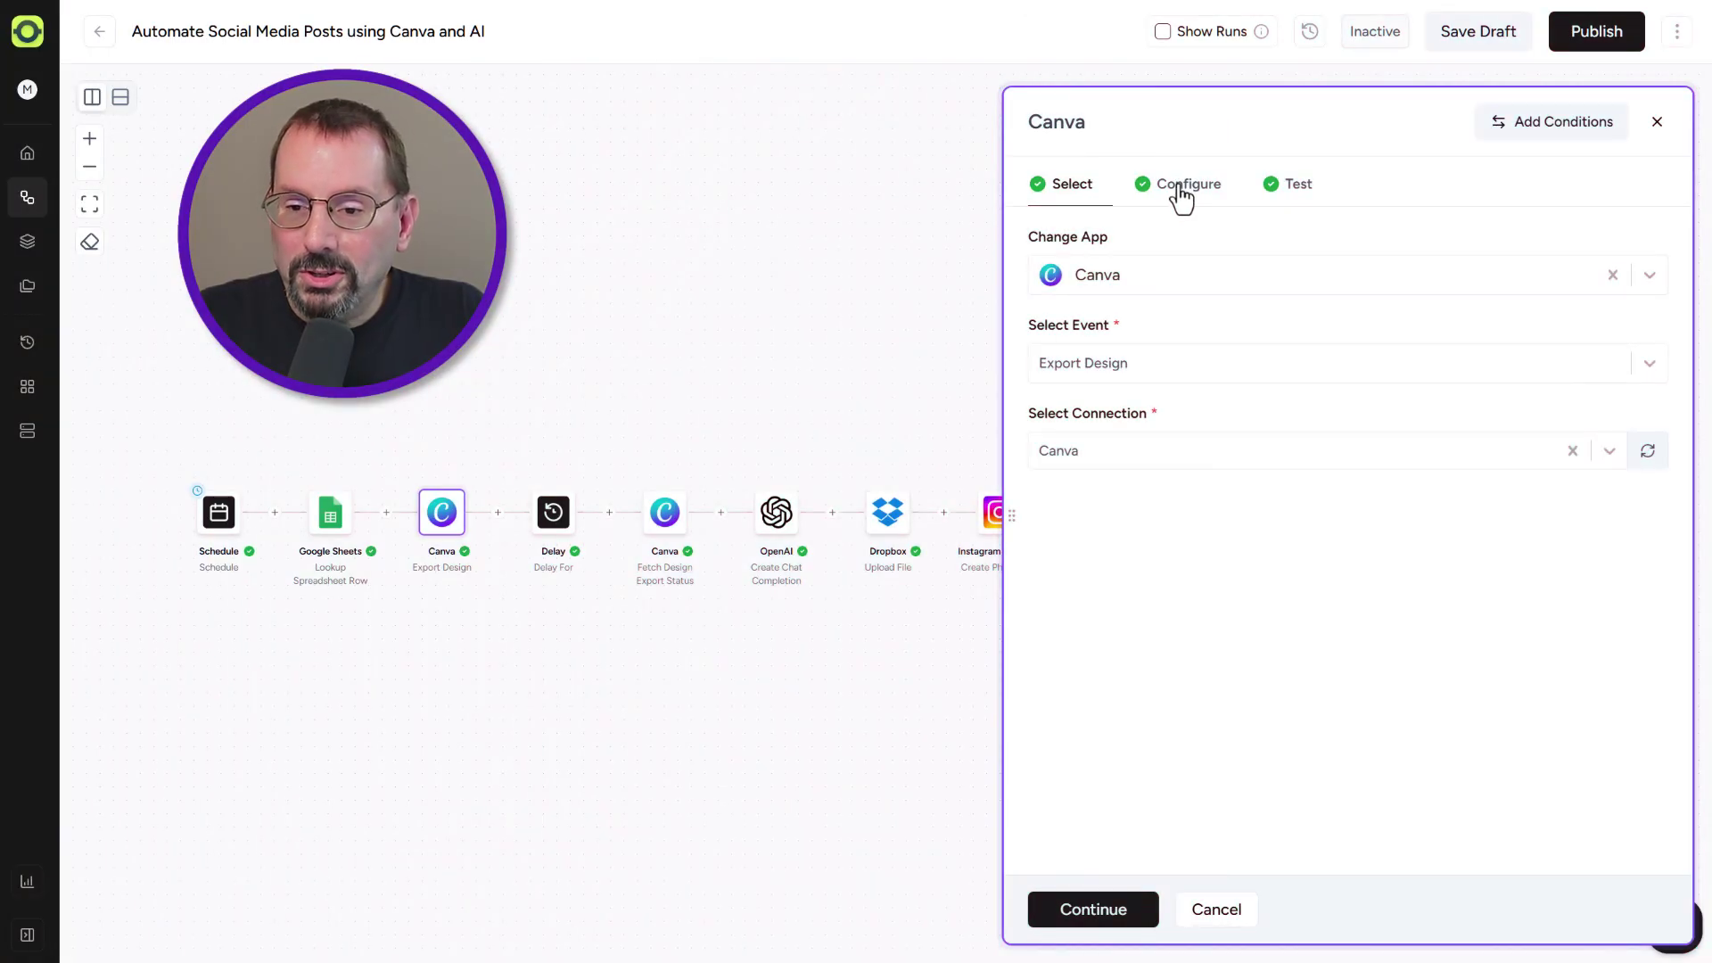
Step: Set the Canva export's design to OttoKit Demo Minimalist Simple Motivational Quote Instagram Post, keep png as format, and reveal the optional fields
{"action": "left_click", "coordinate": [1183, 187]}
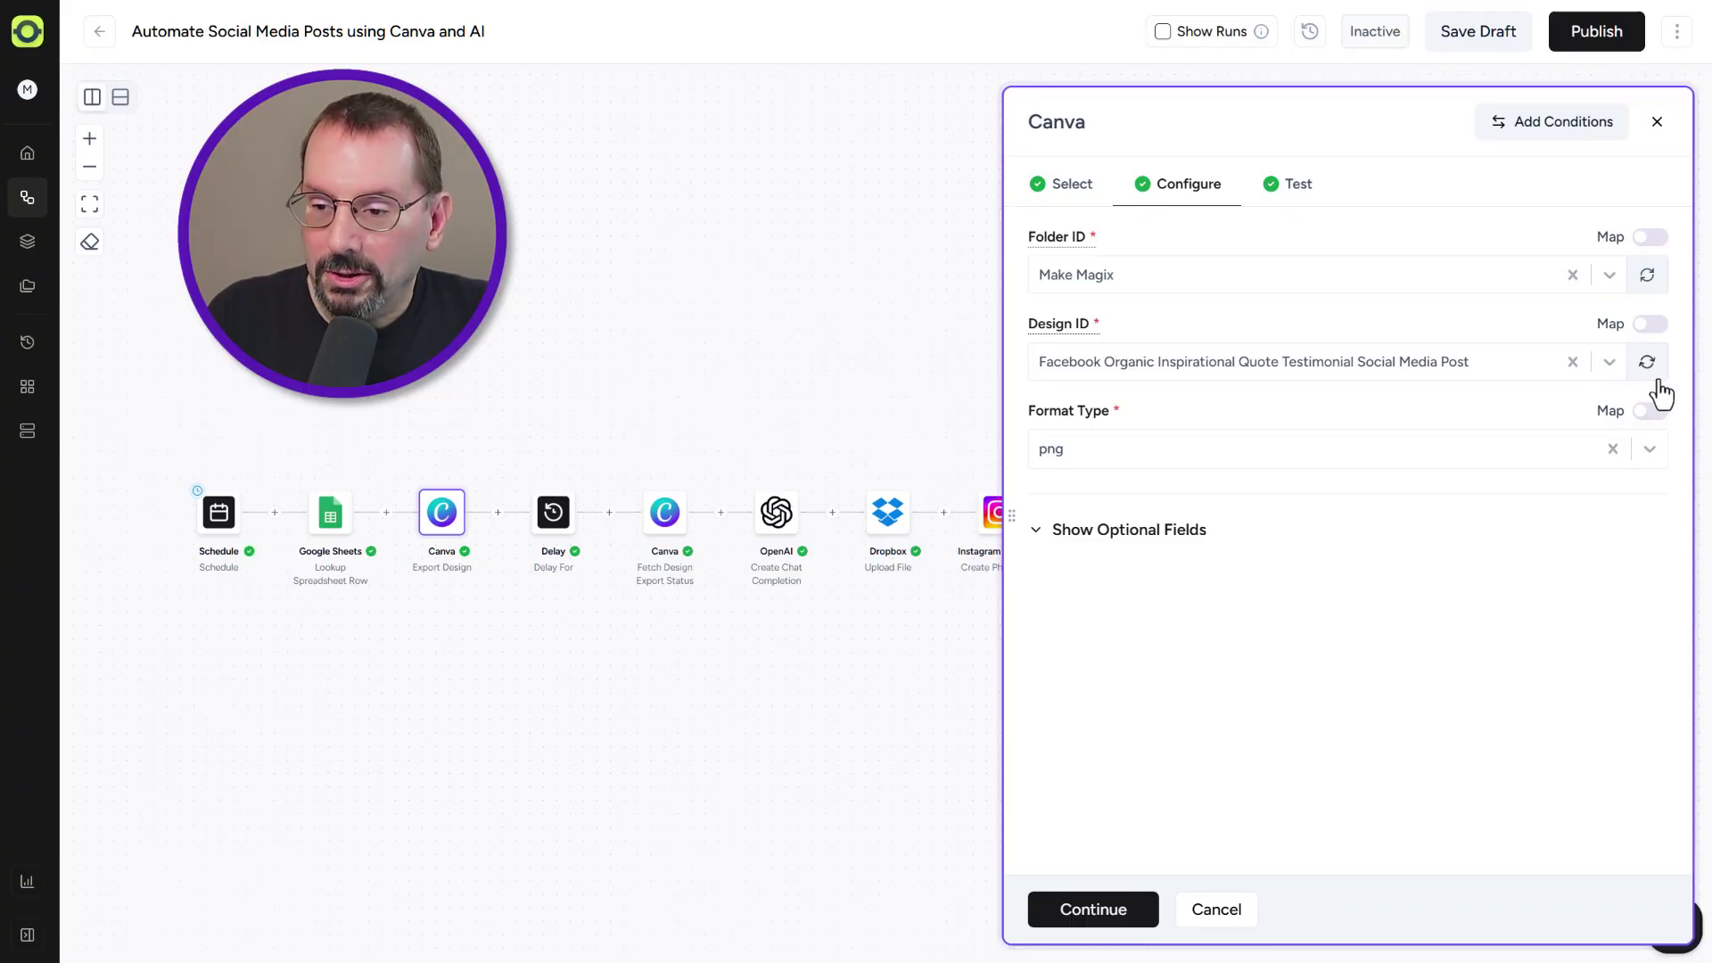
{"action": "left_click", "coordinate": [1615, 362]}
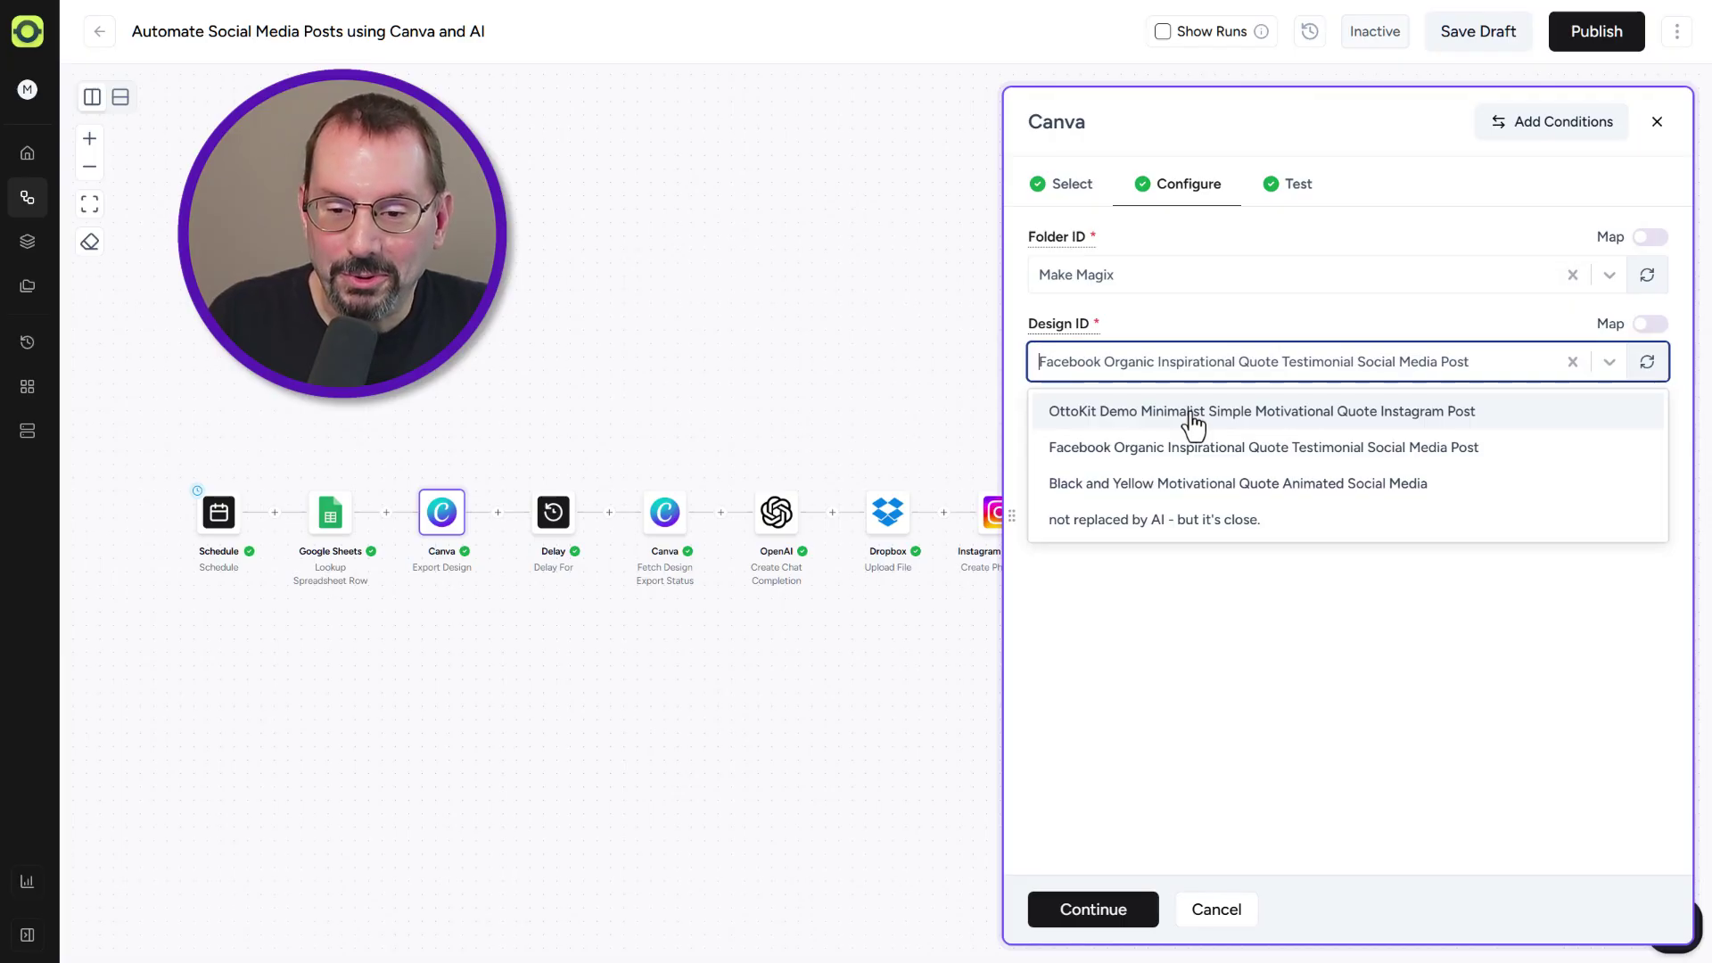
{"action": "left_click", "coordinate": [1194, 414]}
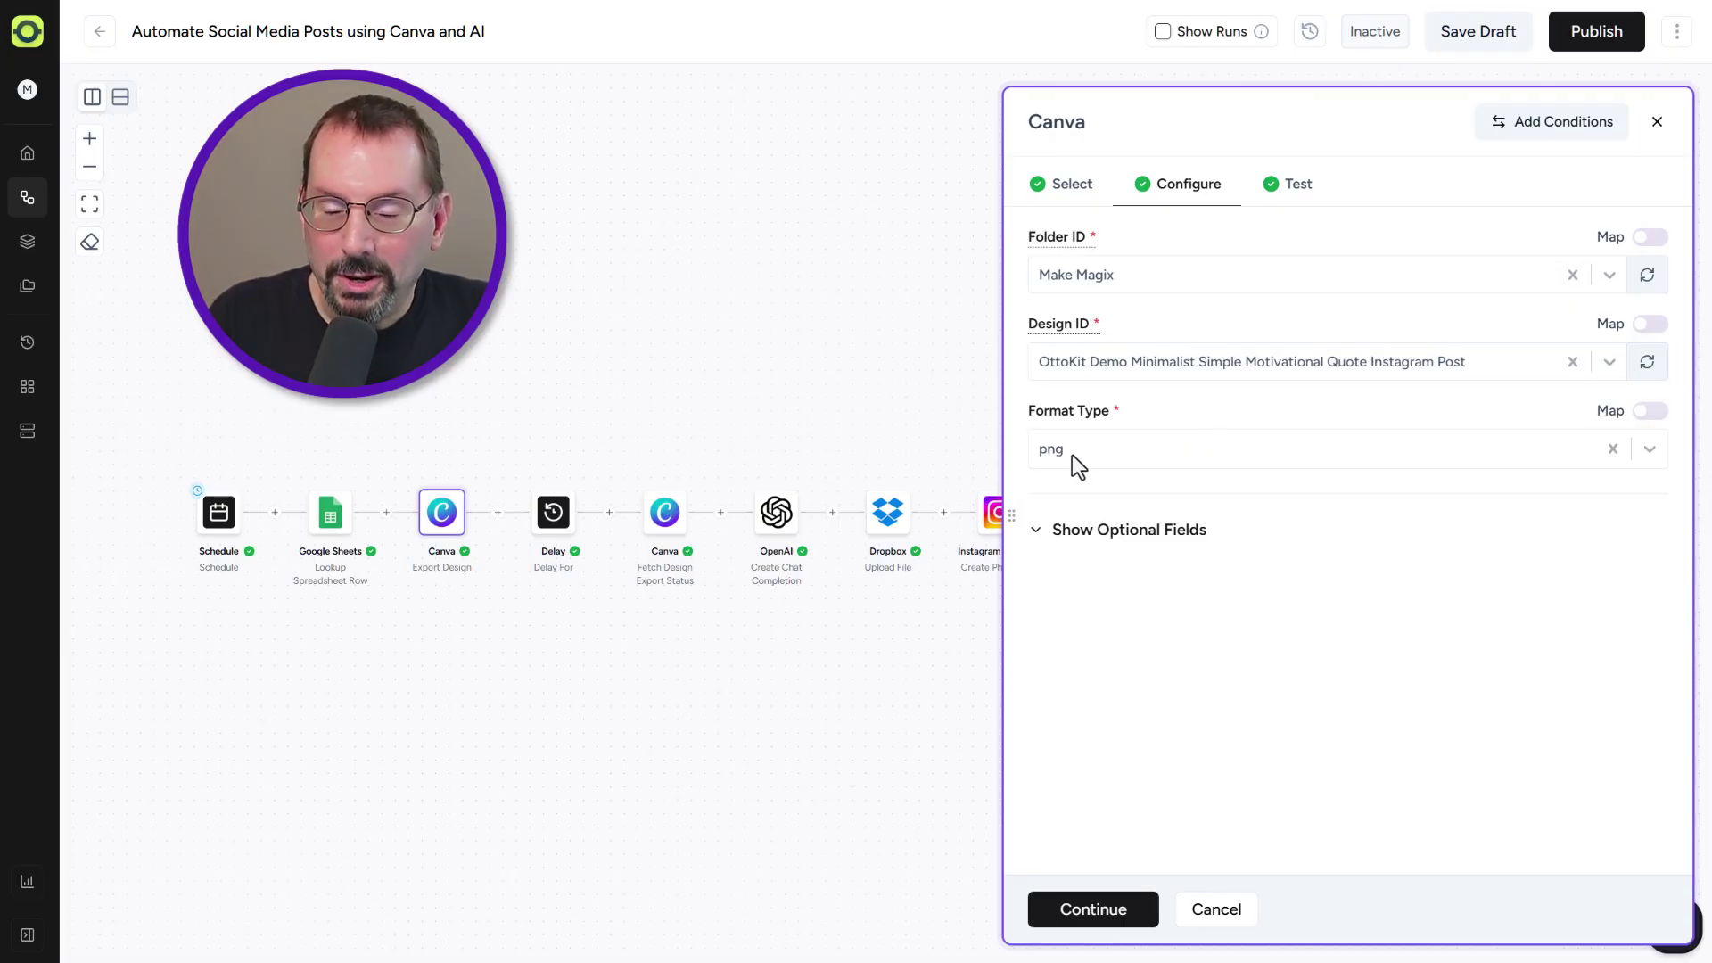
{"action": "left_click", "coordinate": [1147, 456]}
{"action": "left_click", "coordinate": [1147, 457]}
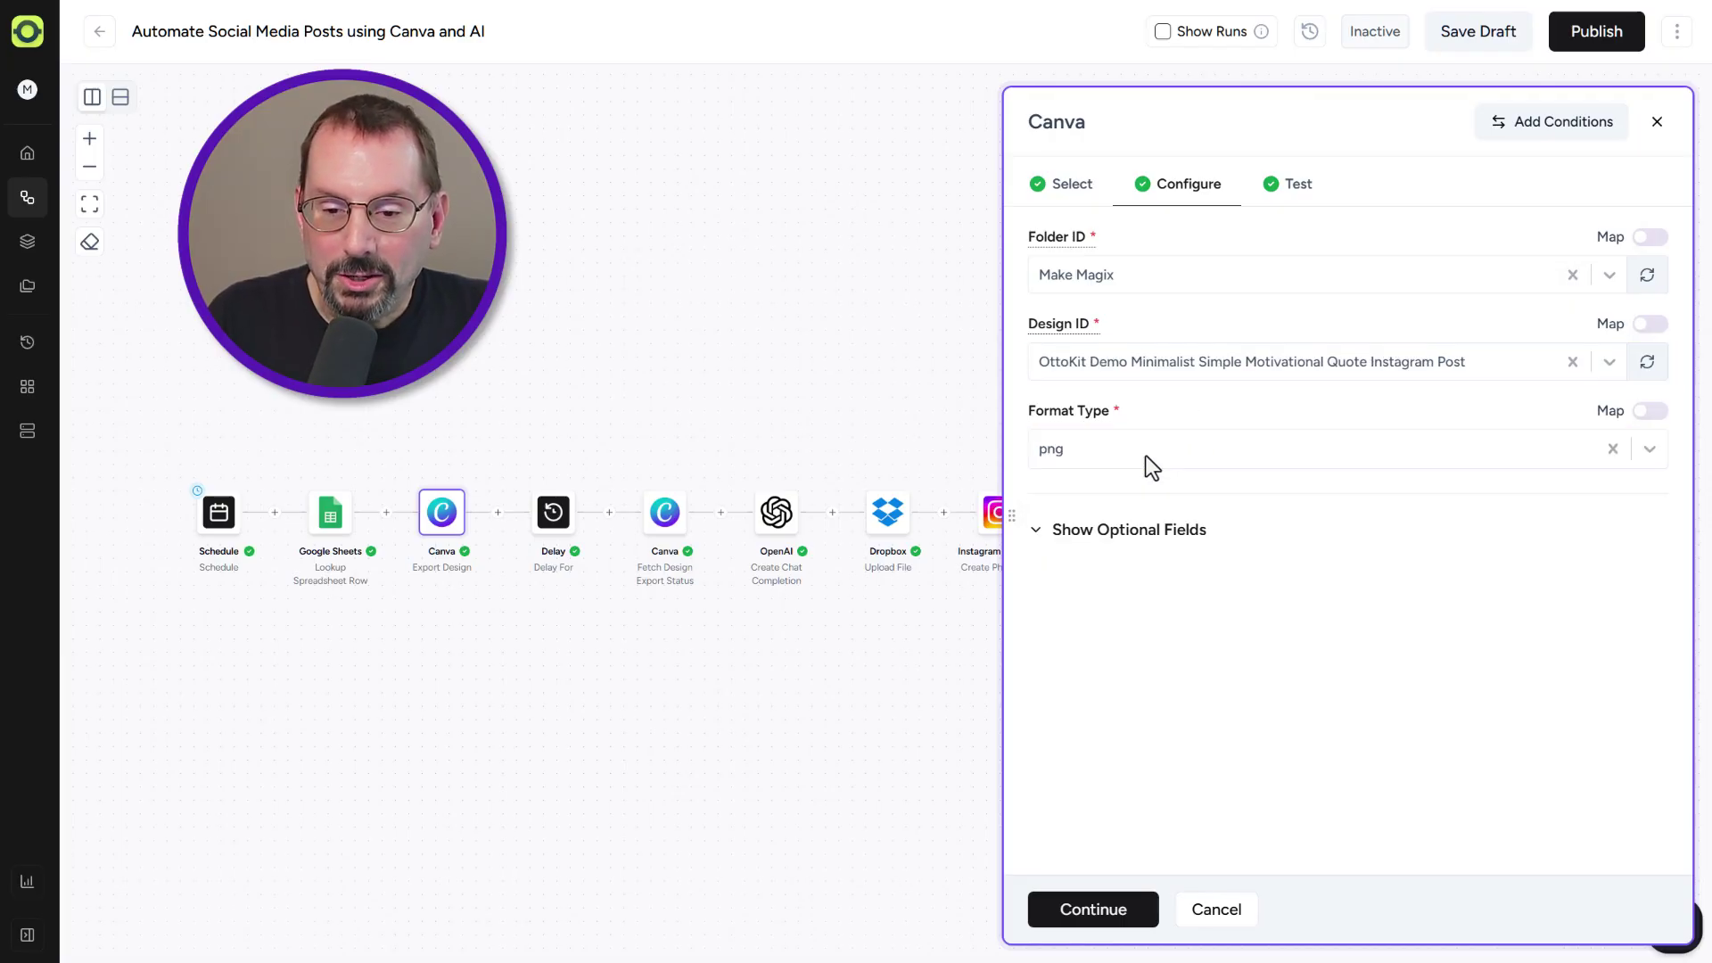
{"action": "left_click", "coordinate": [1145, 534]}
{"action": "scroll", "coordinate": [1160, 504], "scroll_direction": "down", "scroll_amount": 2}
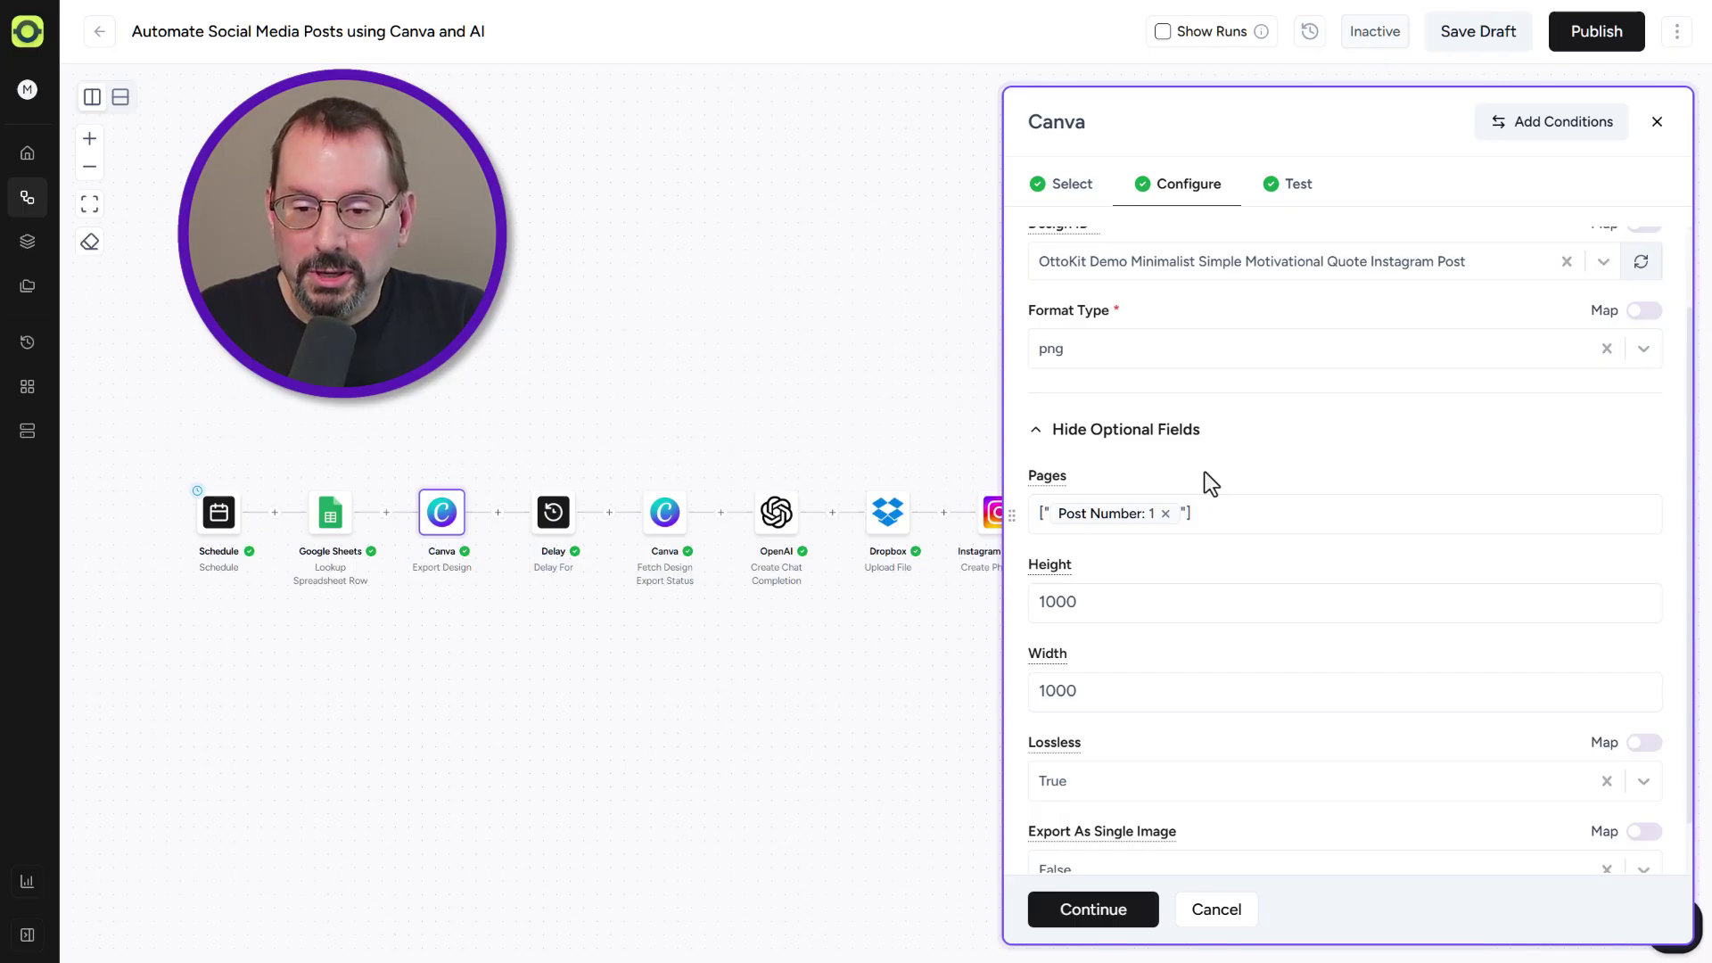
{"action": "left_click", "coordinate": [1217, 513]}
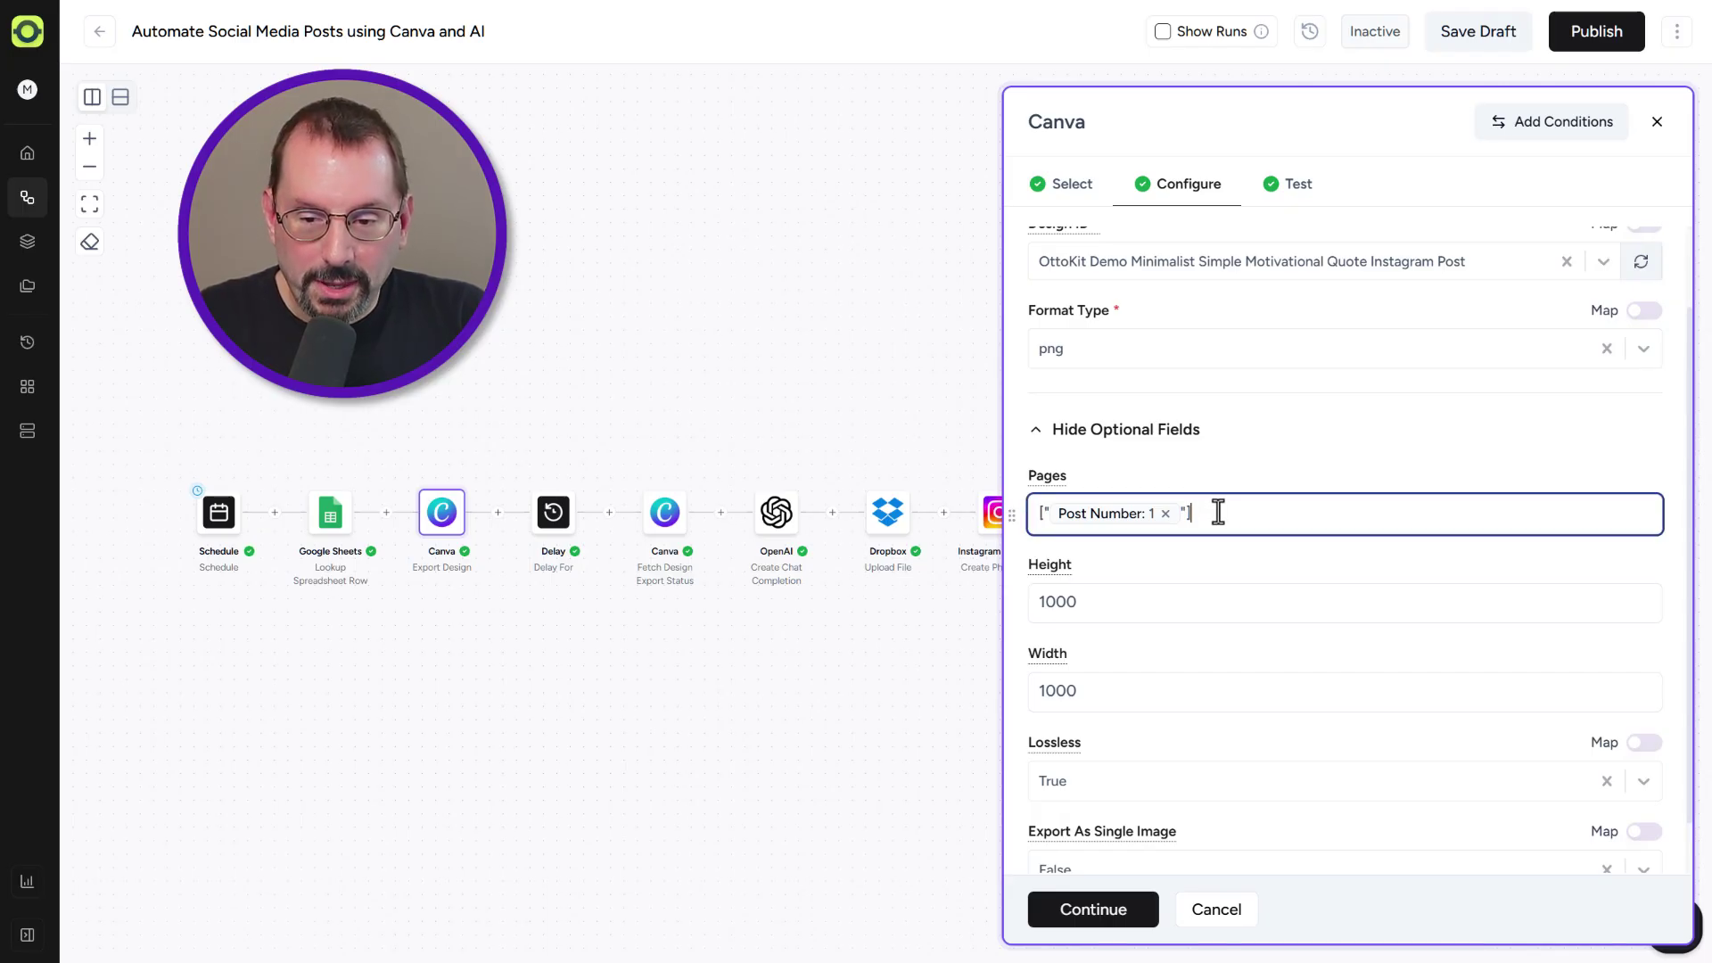
{"action": "type", "text": "@"}
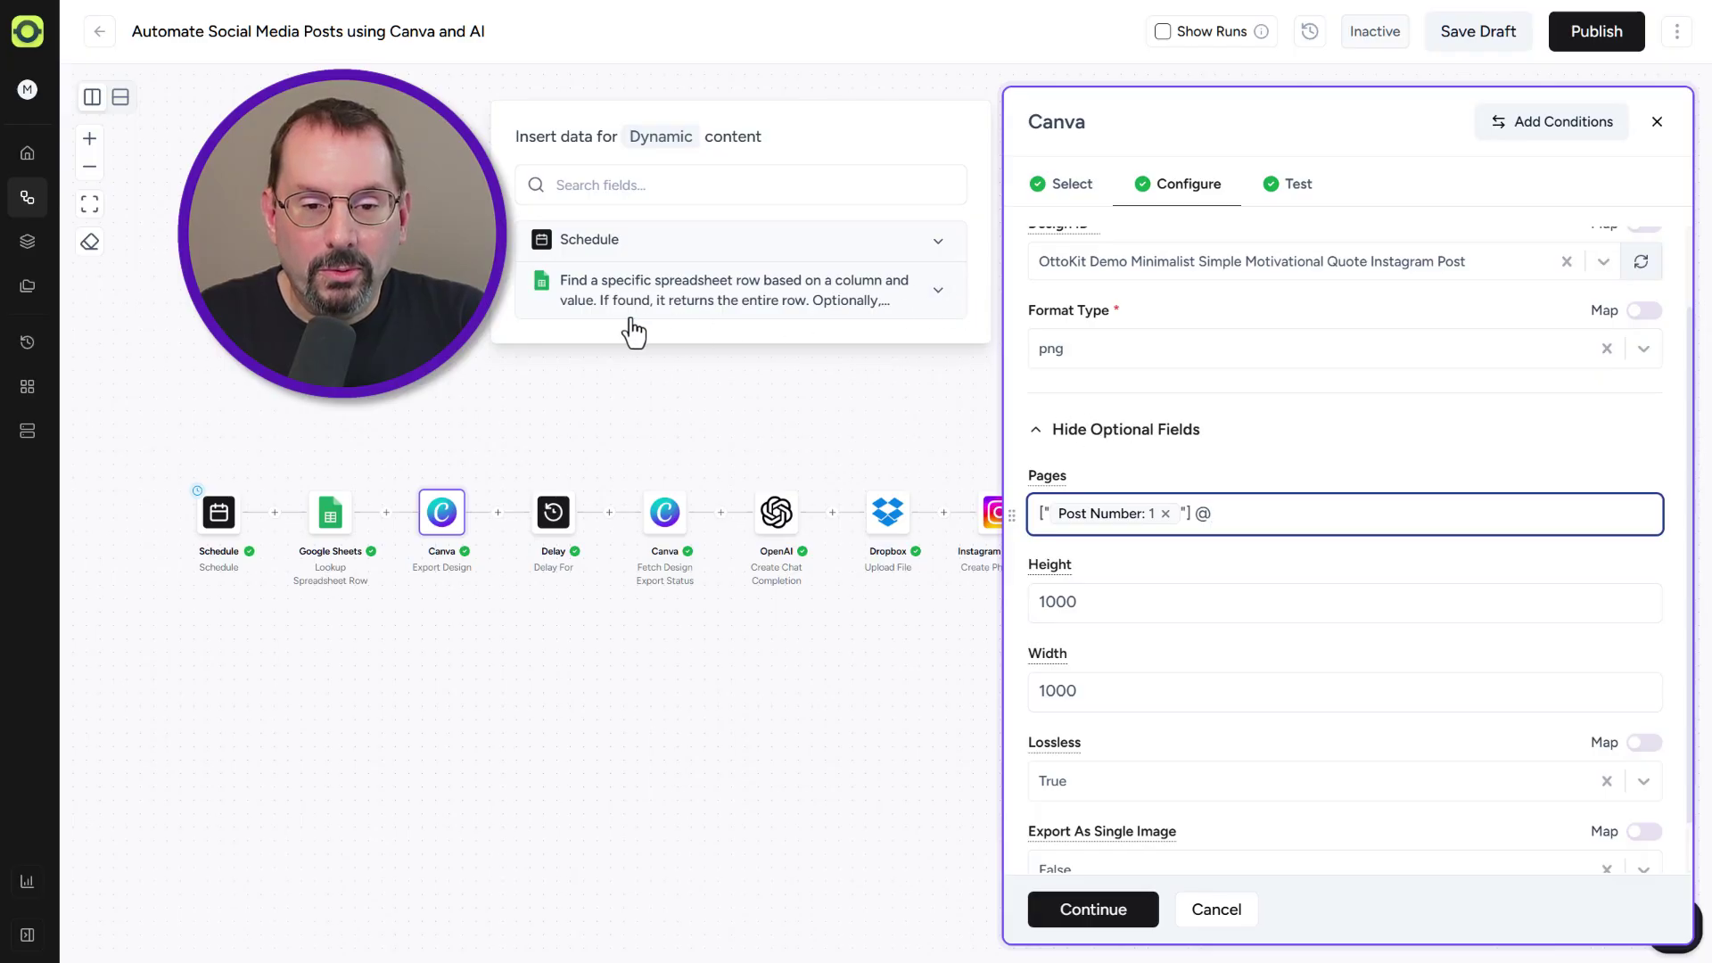
{"action": "left_click", "coordinate": [937, 294]}
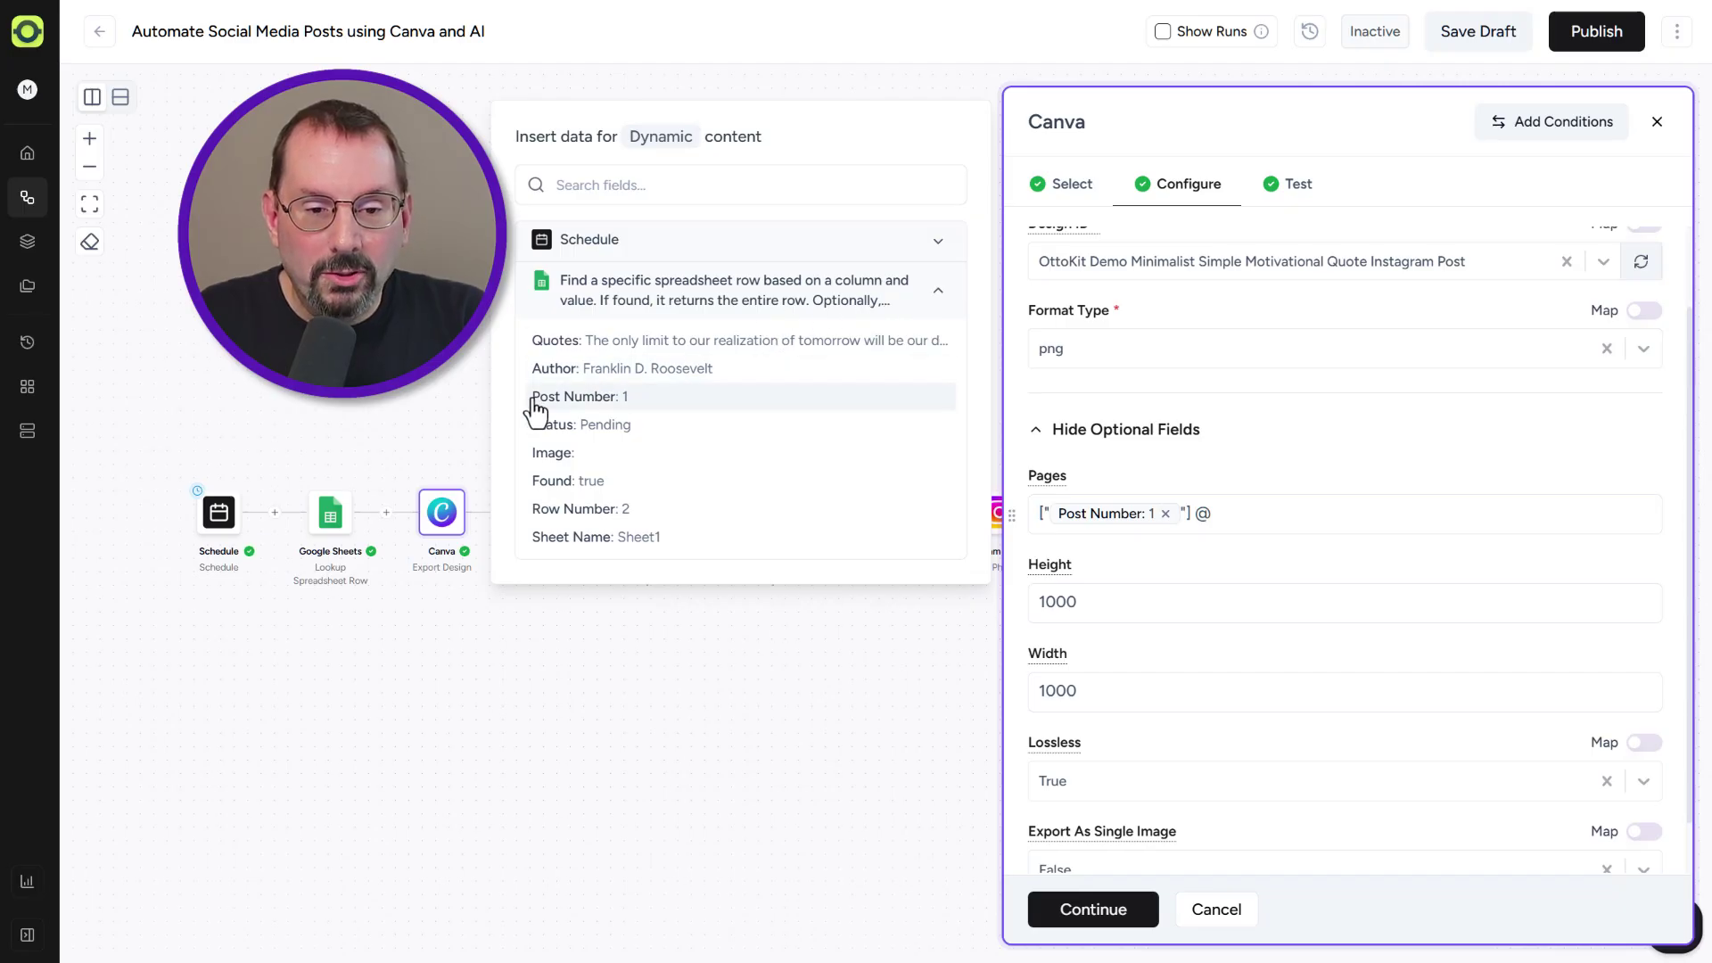
{"action": "left_click", "coordinate": [624, 399]}
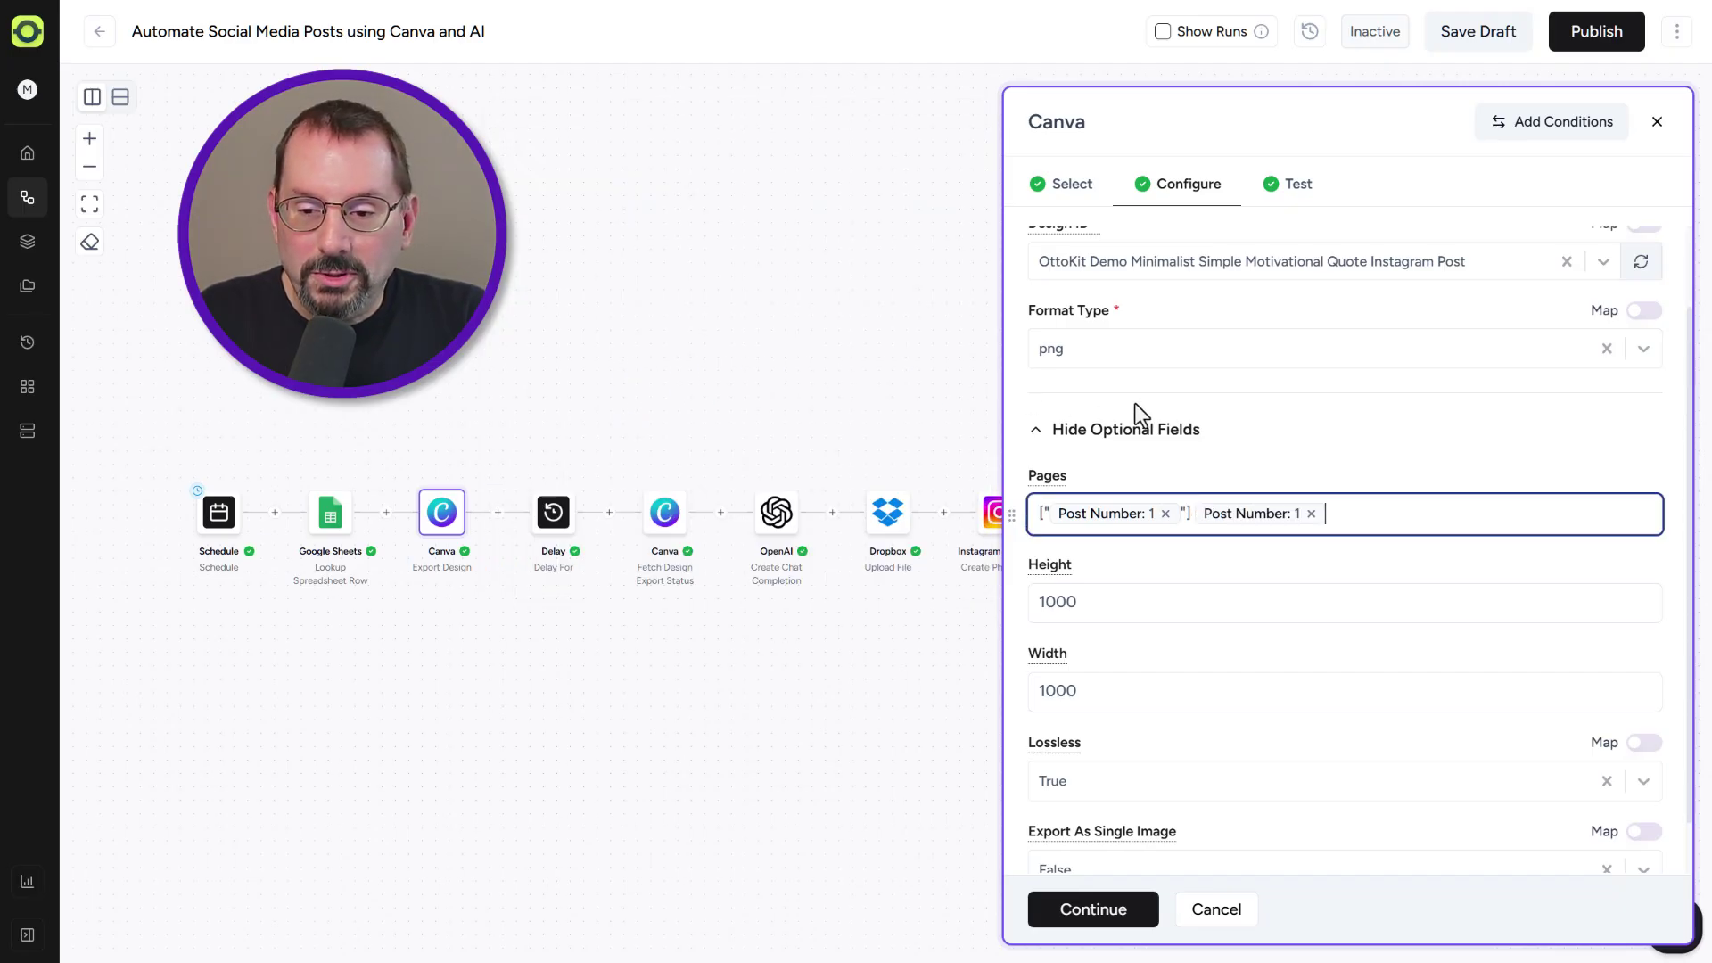
{"action": "left_click", "coordinate": [1311, 514]}
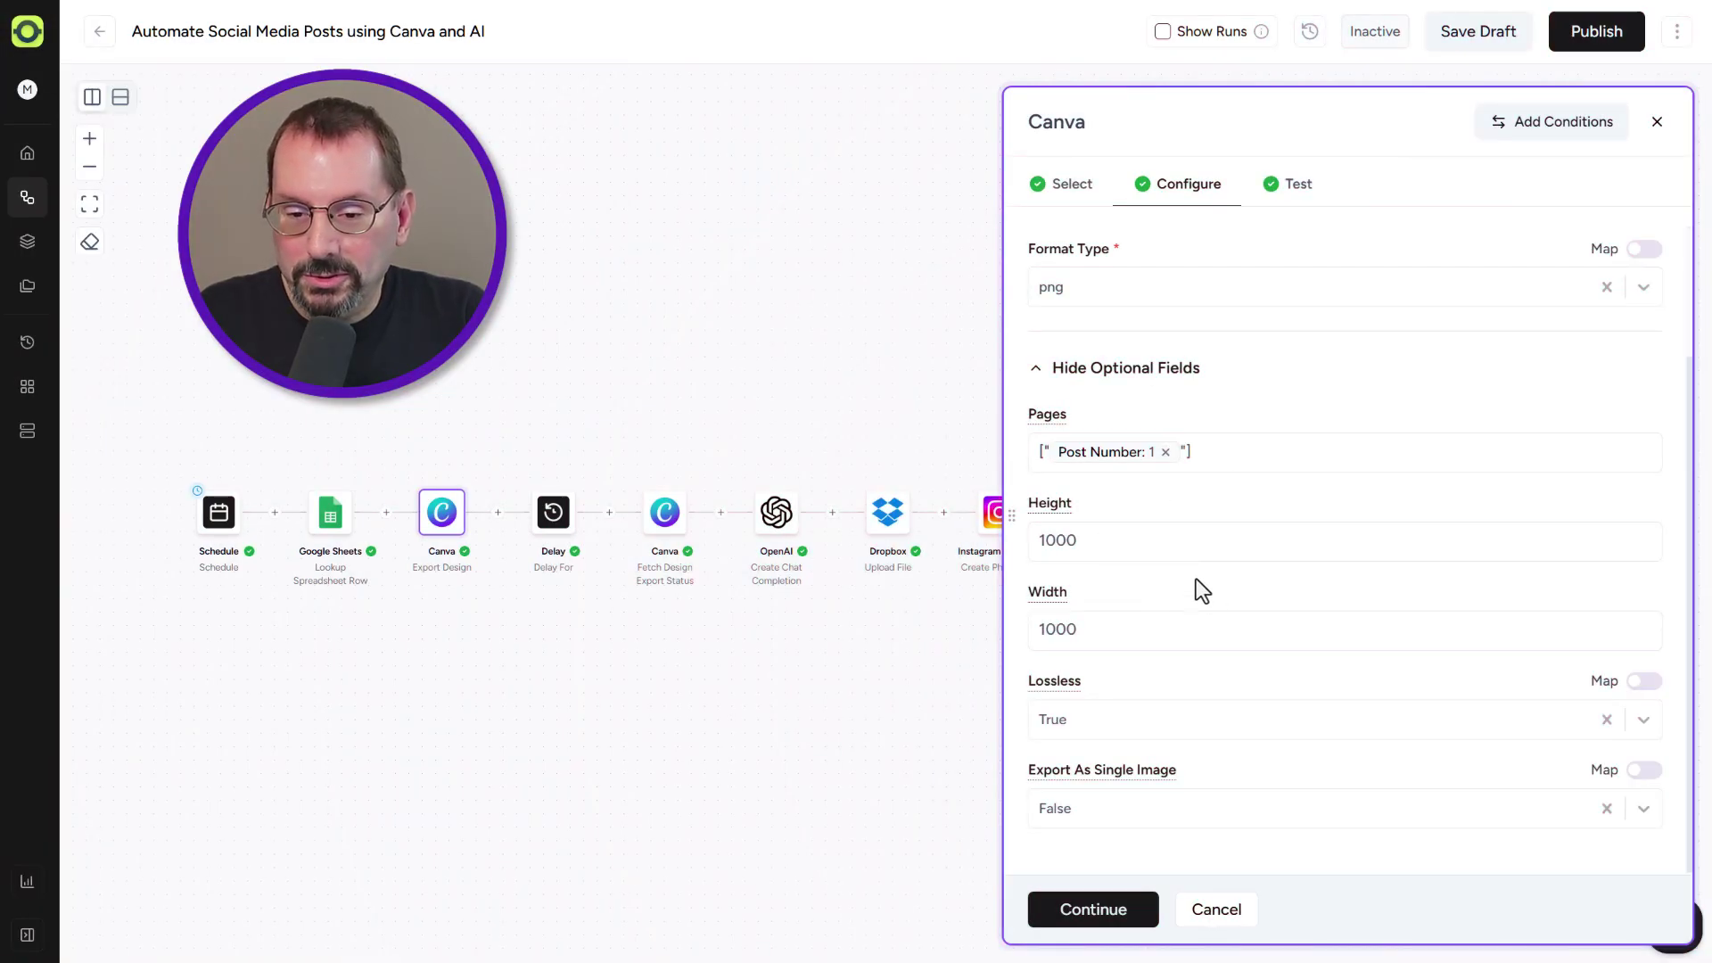
Step: Set both the height and the width of the Canva export to 1080
{"action": "left_click_drag", "start_coordinate": [1113, 541], "coordinate": [1055, 540]}
{"action": "type", "text": "80"}
{"action": "left_click_drag", "start_coordinate": [1083, 629], "coordinate": [1054, 629]}
{"action": "type", "text": "80"}
{"action": "left_click", "coordinate": [1163, 675]}
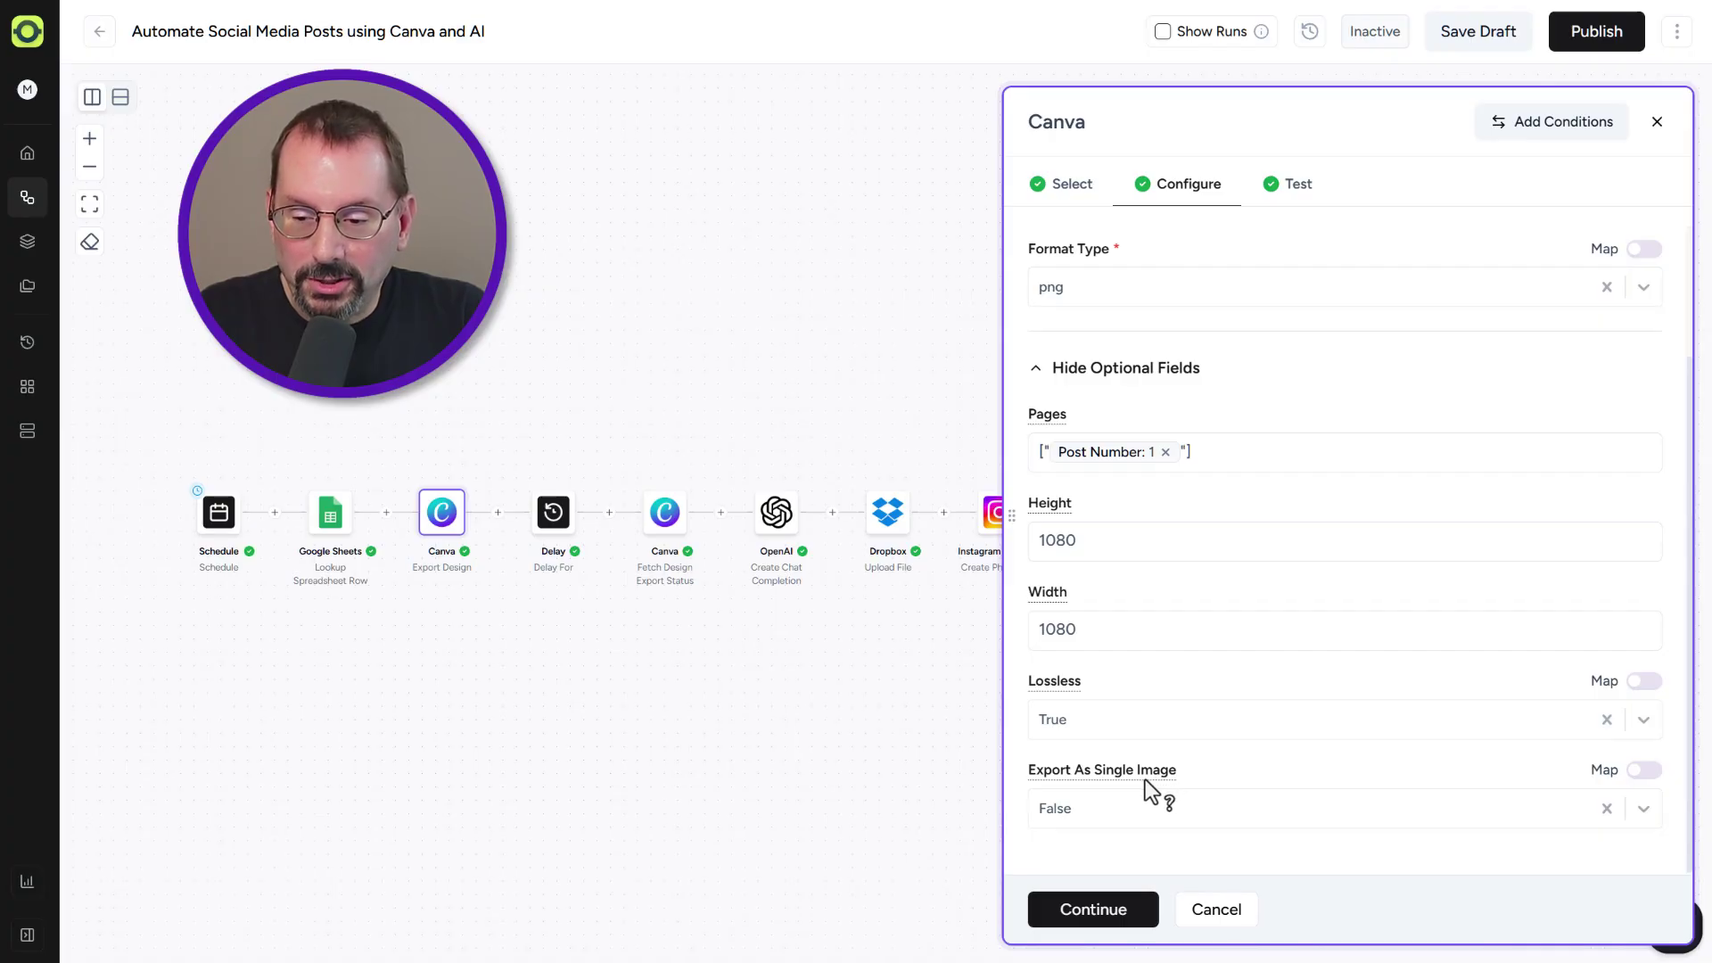
Step: Test the Canva Export Design action, check the returned job id and status, and save it
{"action": "left_click", "coordinate": [1094, 910]}
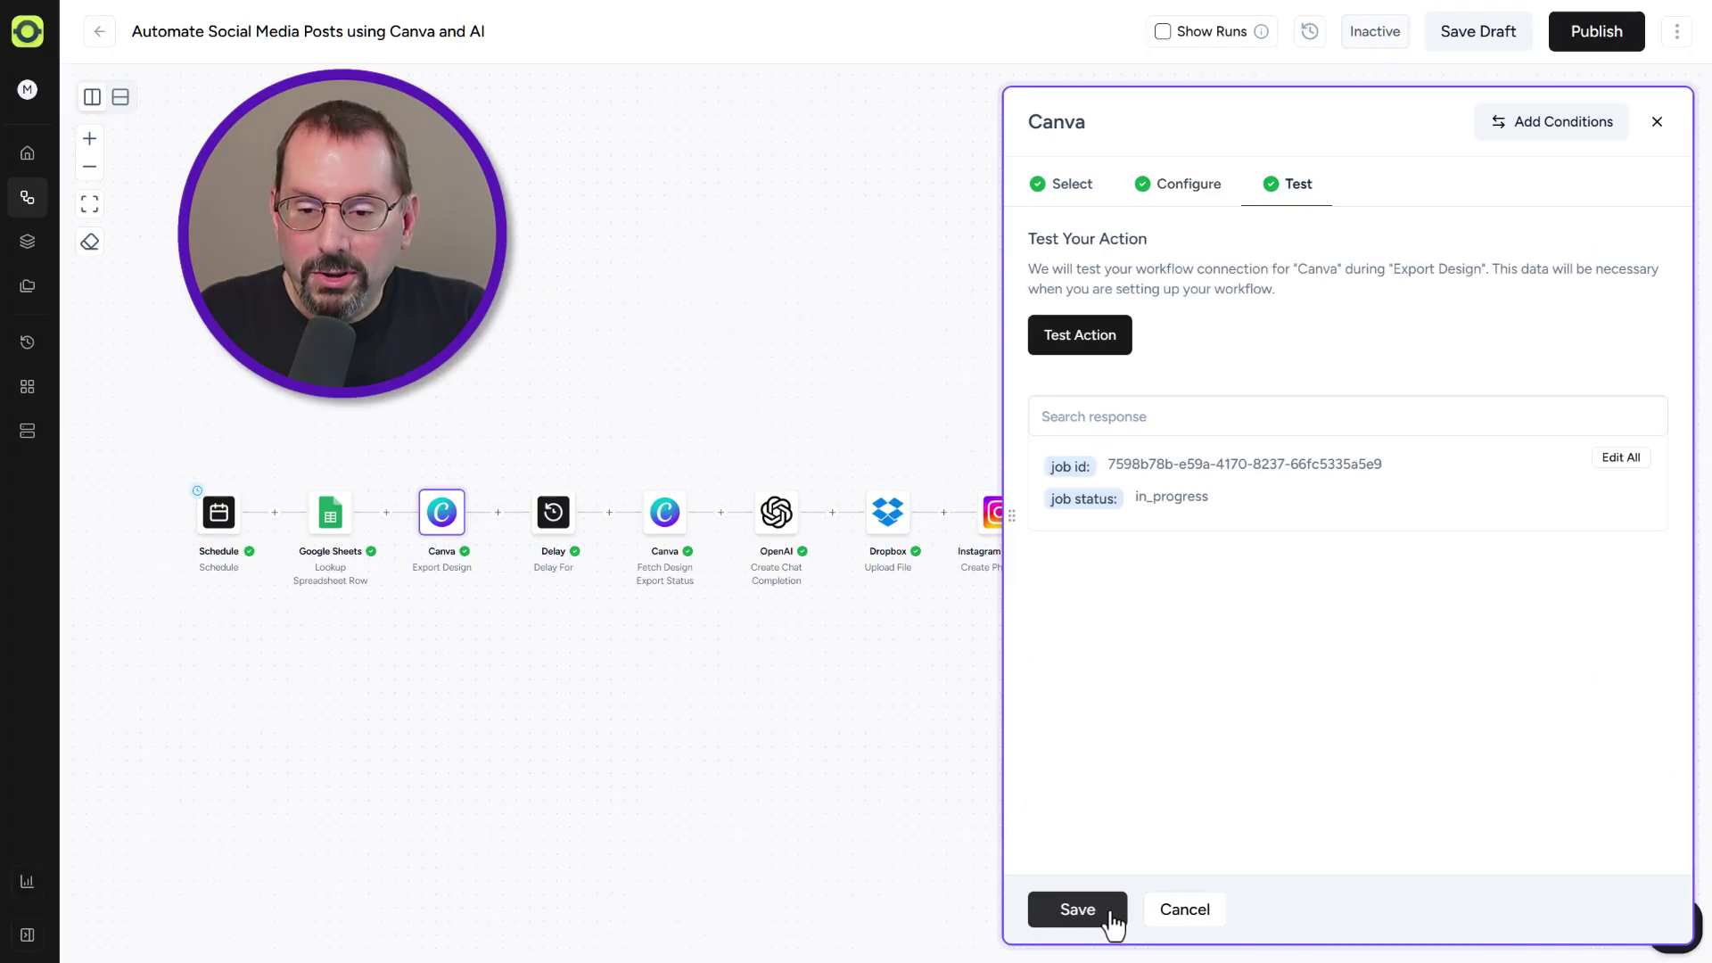
{"action": "left_click", "coordinate": [1090, 344]}
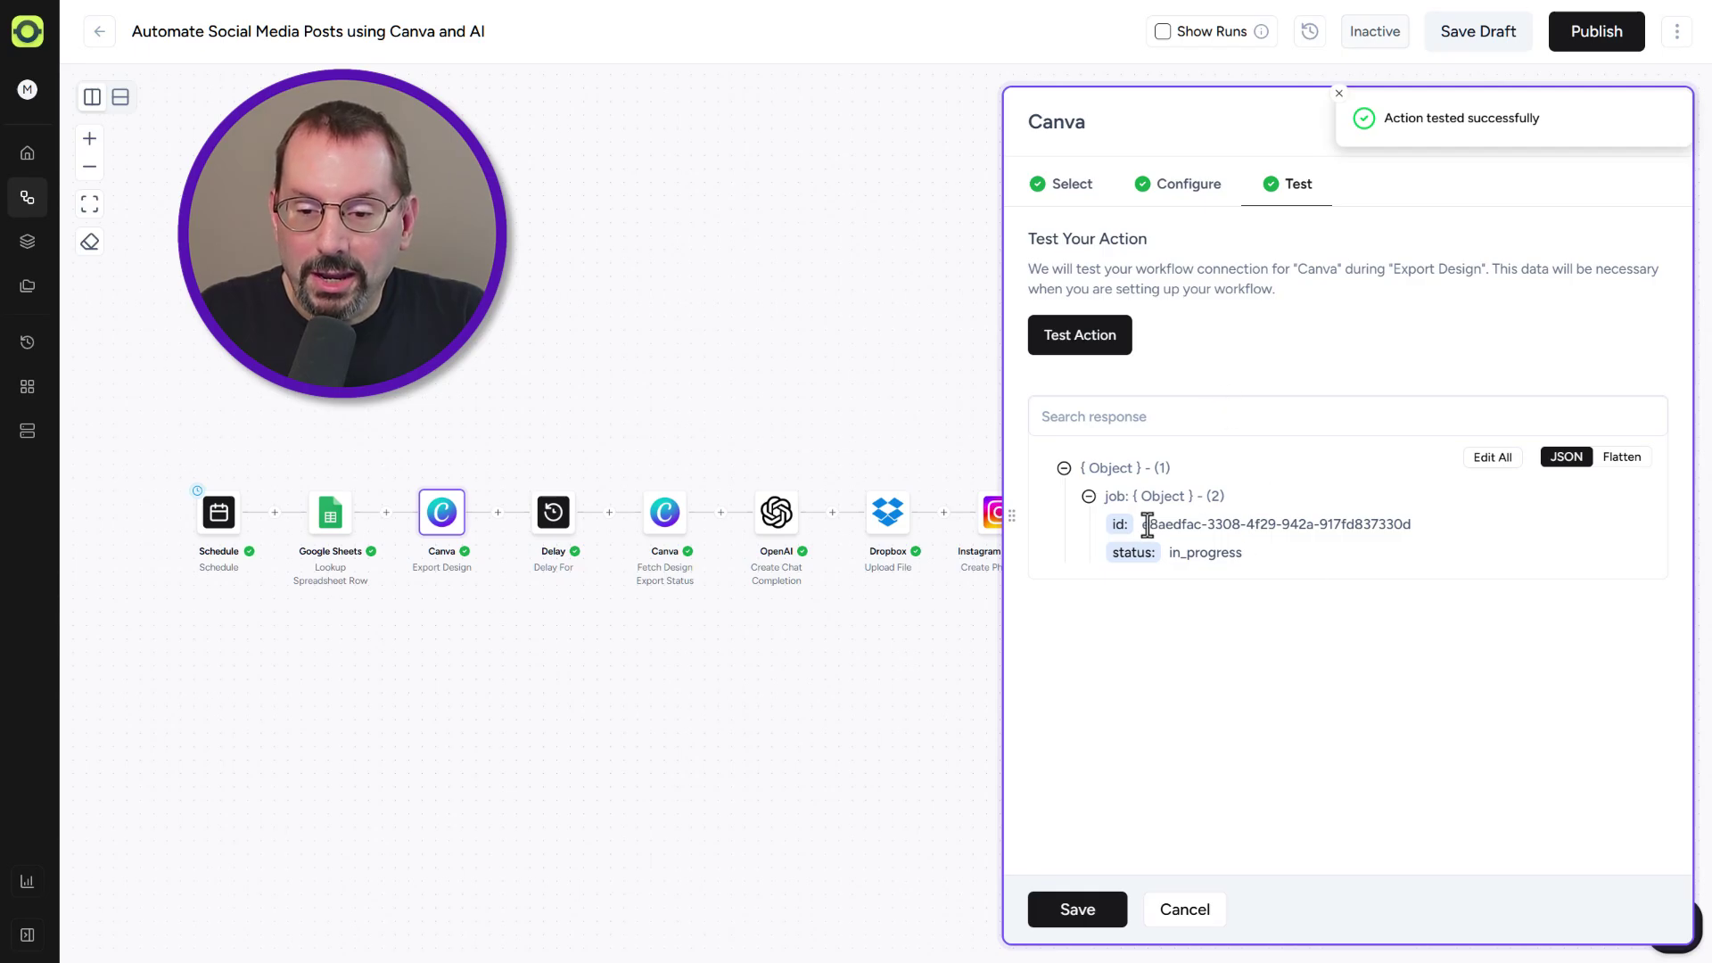
{"action": "left_click_drag", "start_coordinate": [1140, 521], "coordinate": [1485, 540]}
{"action": "left_click_drag", "start_coordinate": [1248, 559], "coordinate": [1161, 558]}
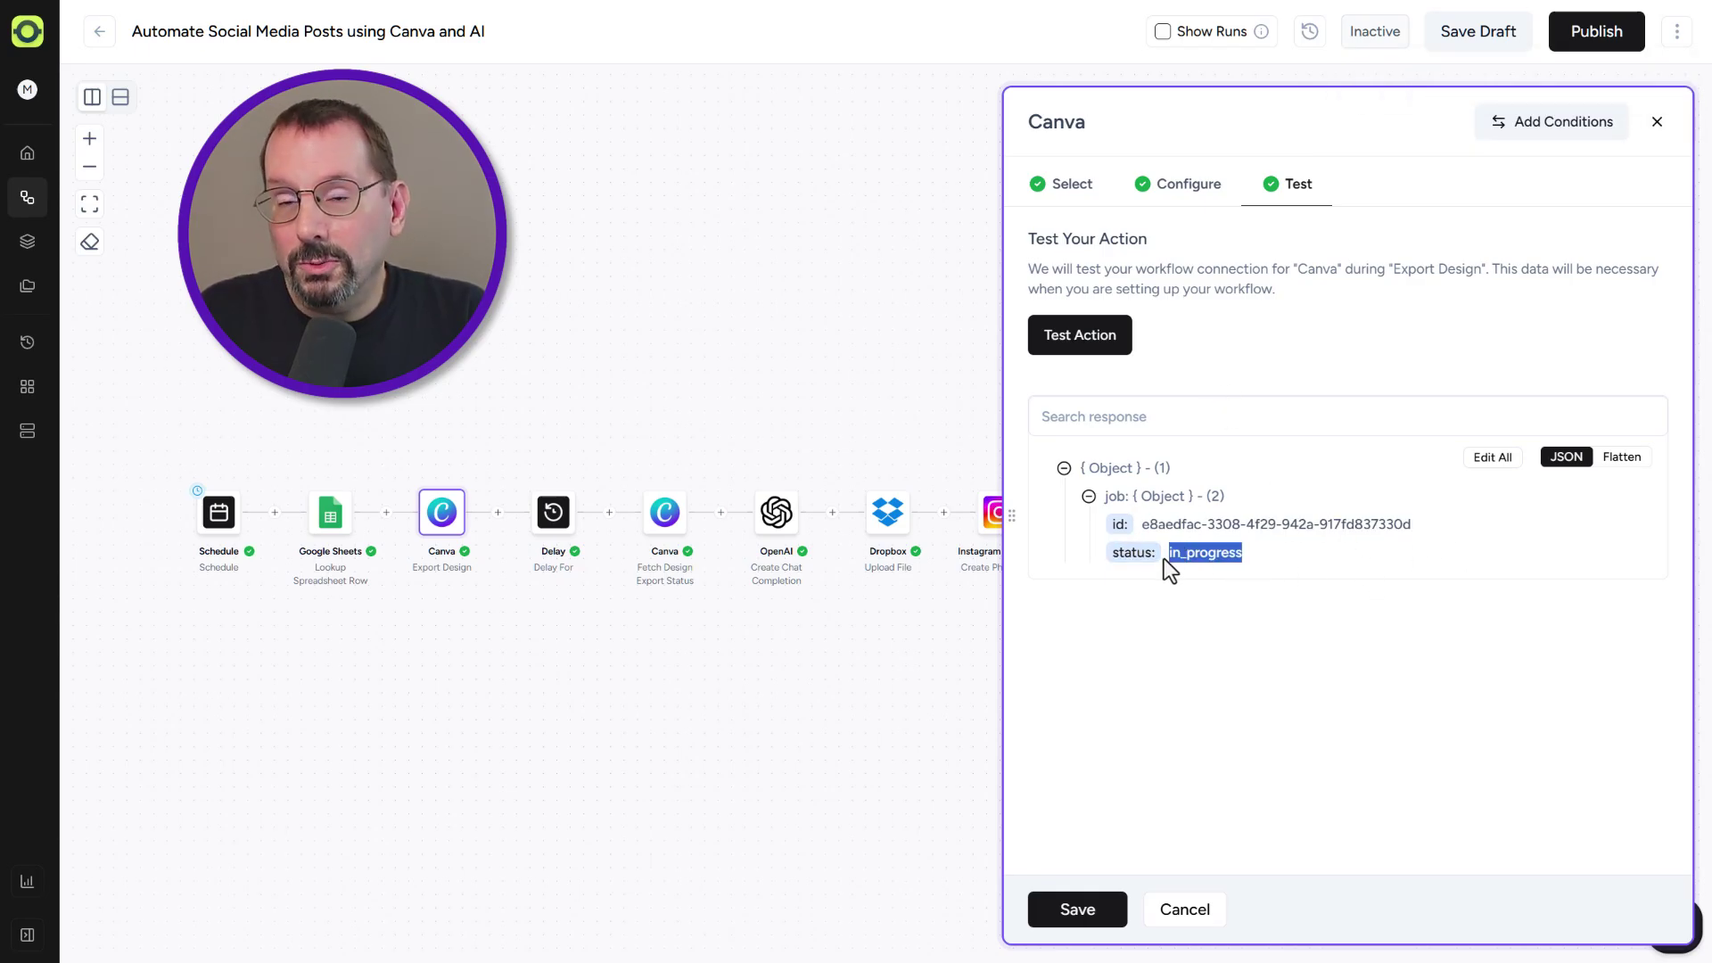
{"action": "left_click", "coordinate": [1076, 910]}
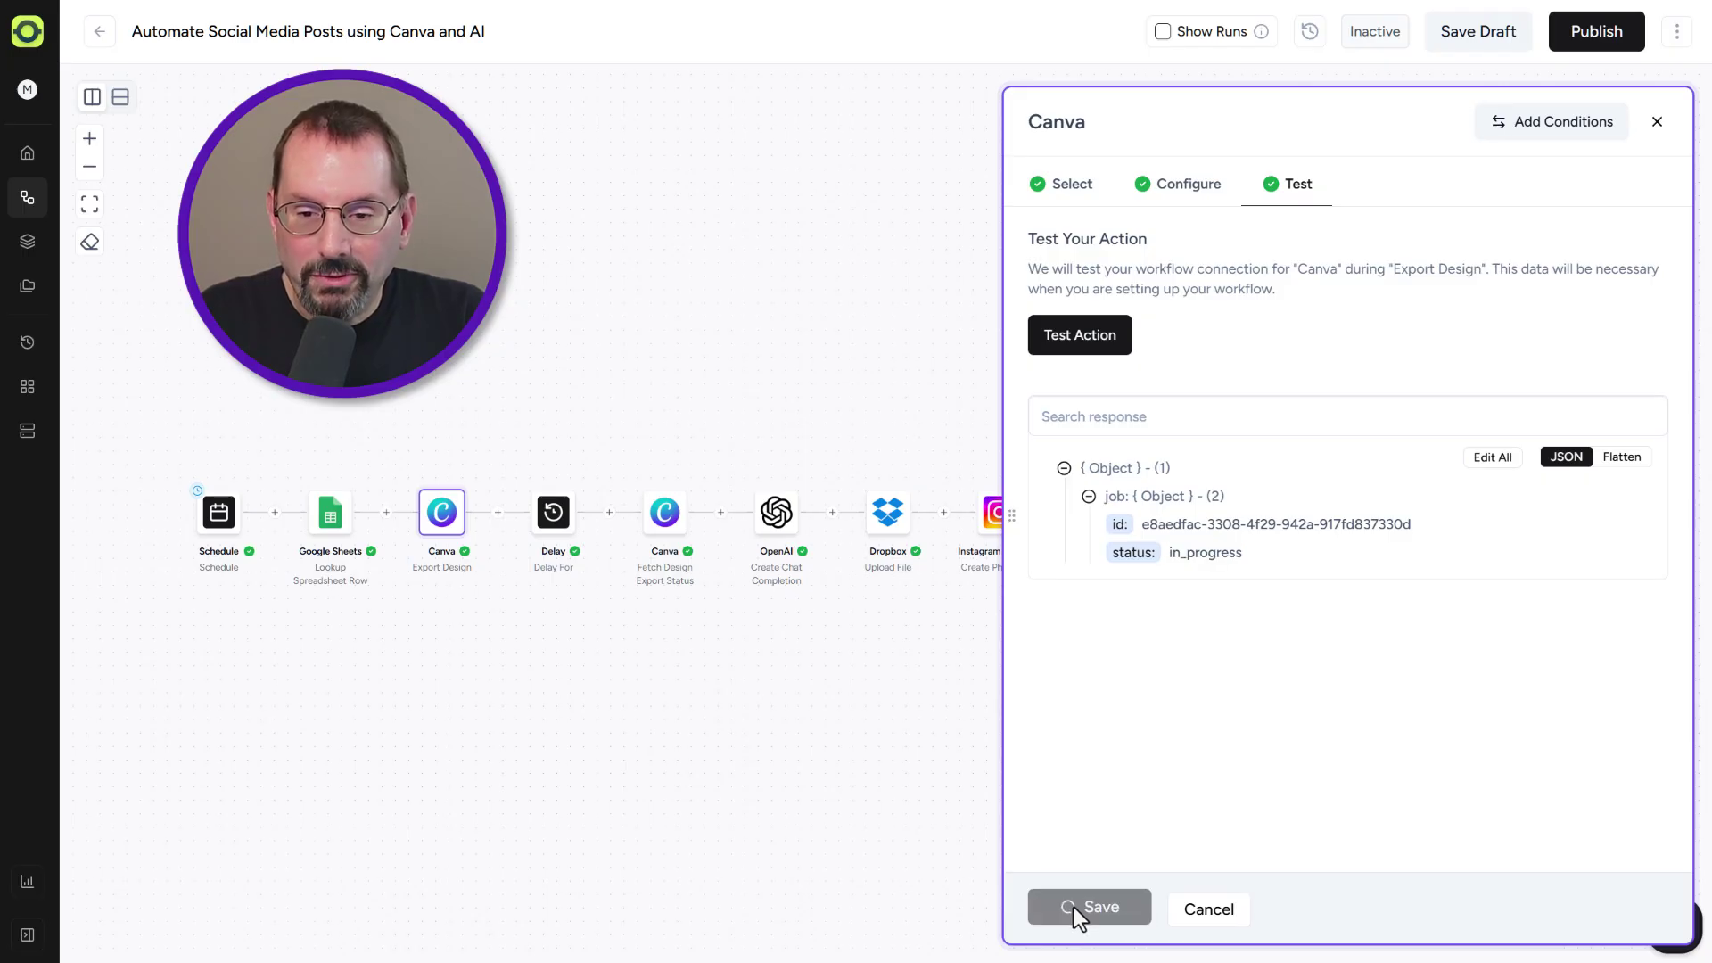
Step: Keep the Delay For step at 10 seconds and save it
{"action": "left_click", "coordinate": [553, 513]}
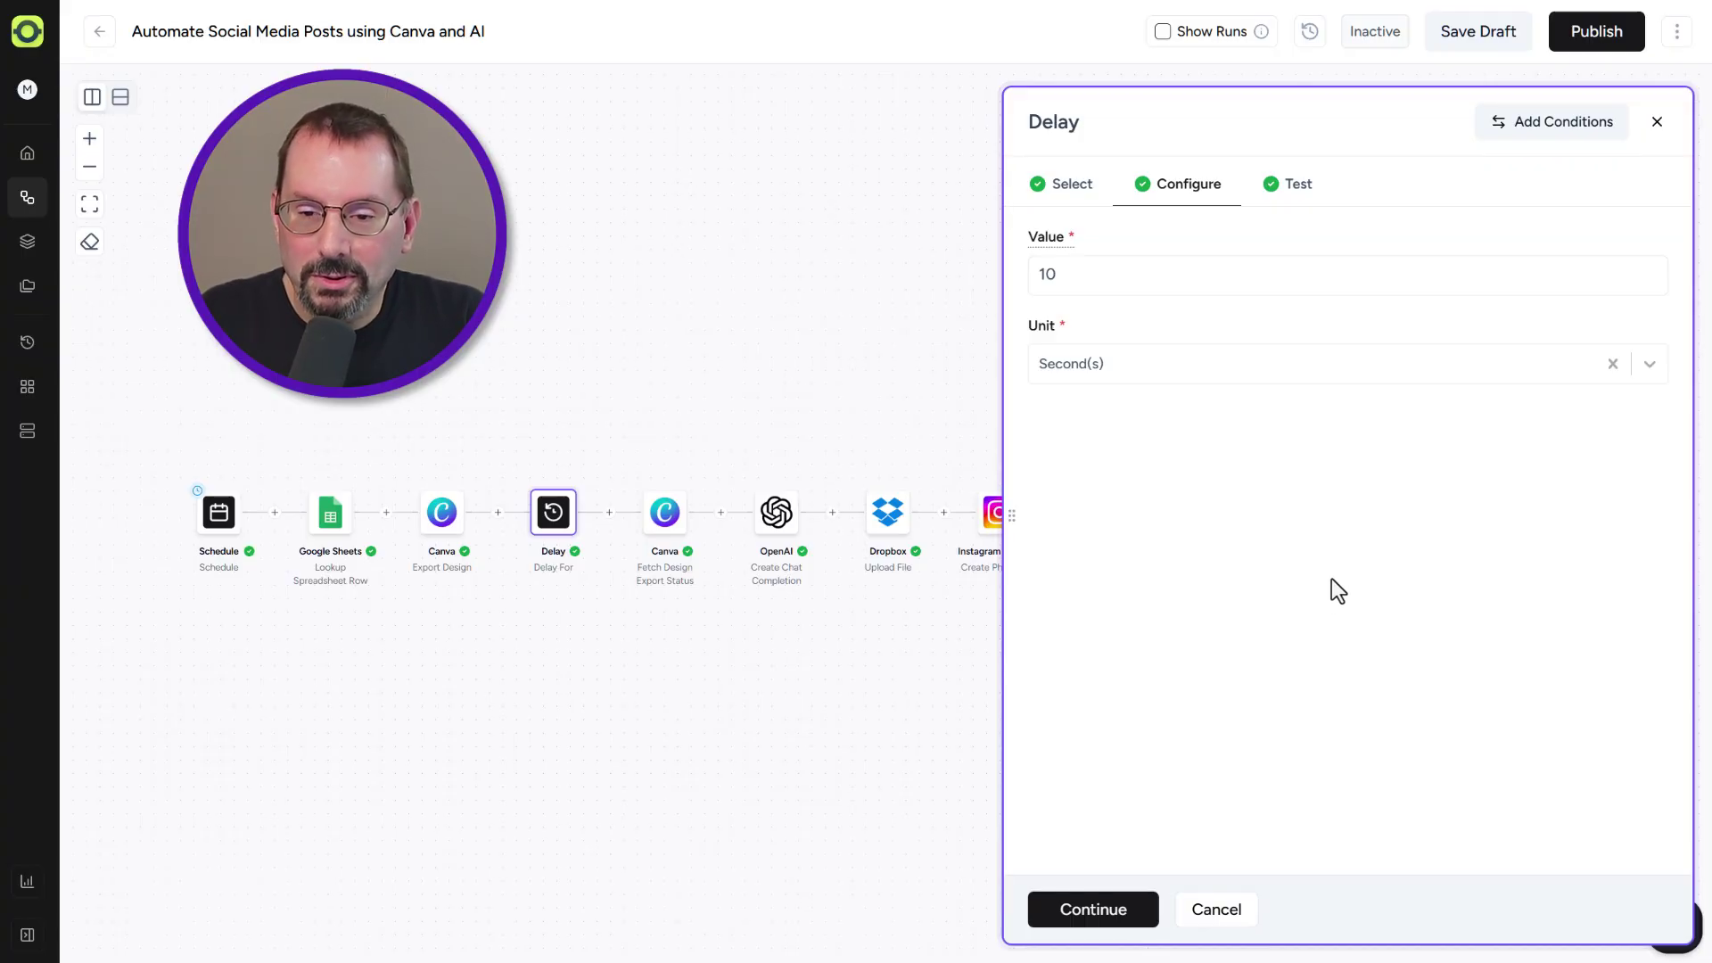
{"action": "left_click", "coordinate": [1118, 916]}
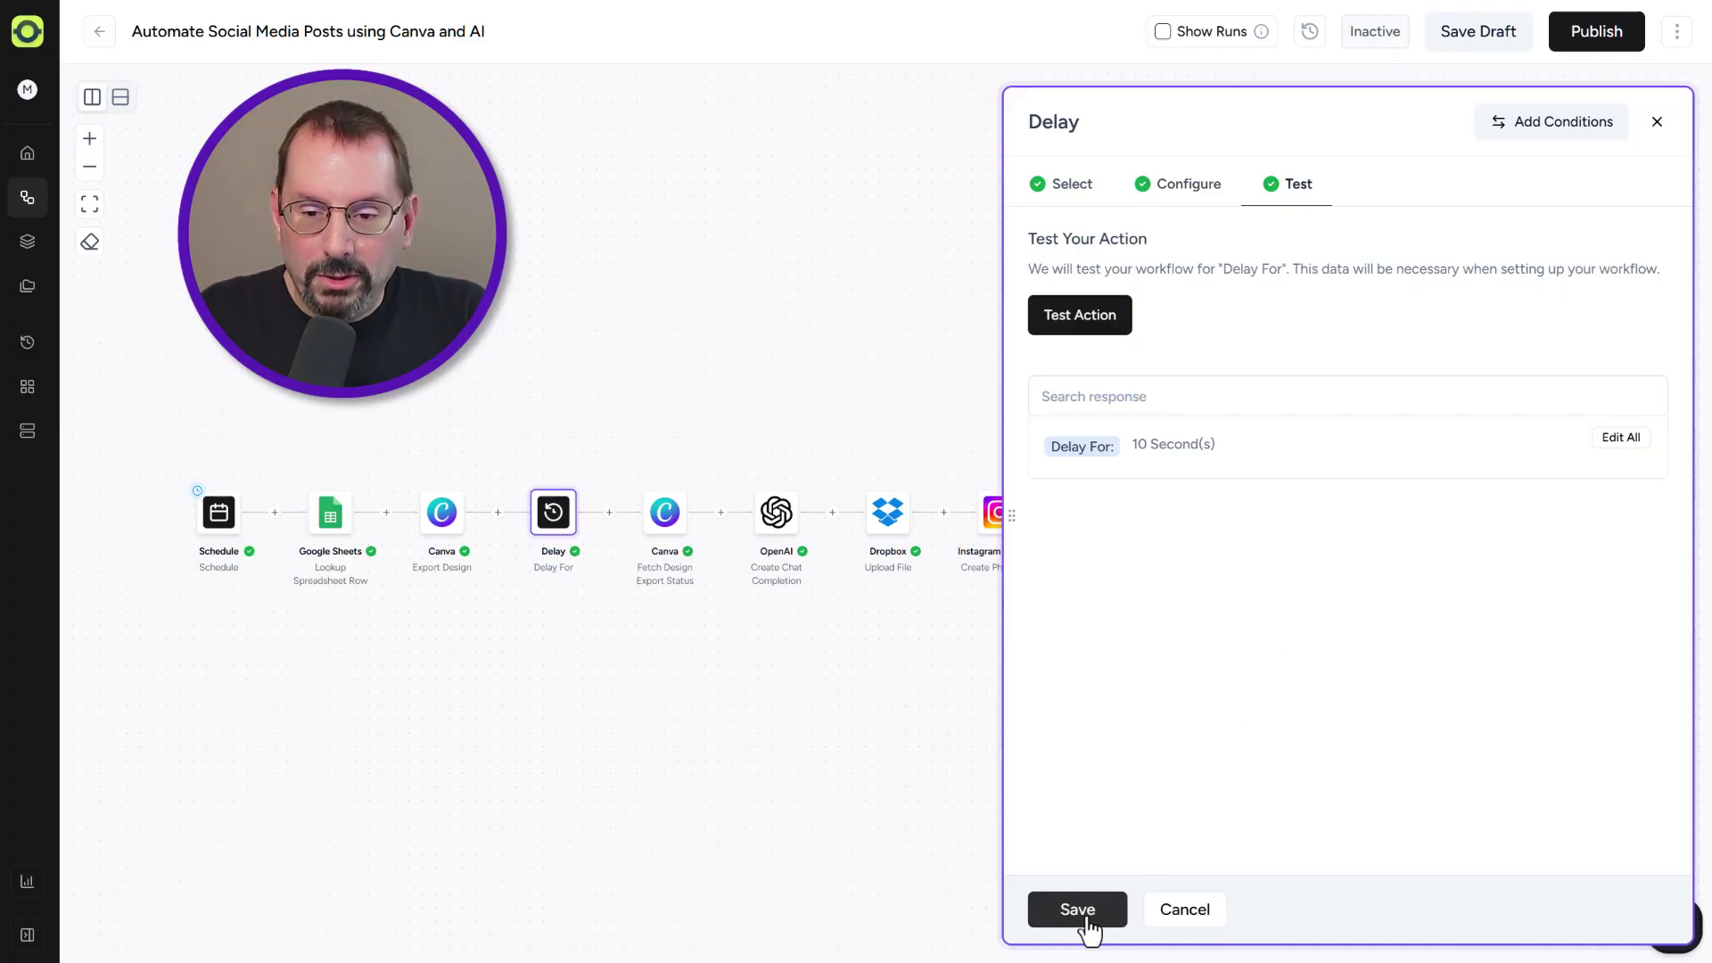
{"action": "left_click", "coordinate": [1086, 924]}
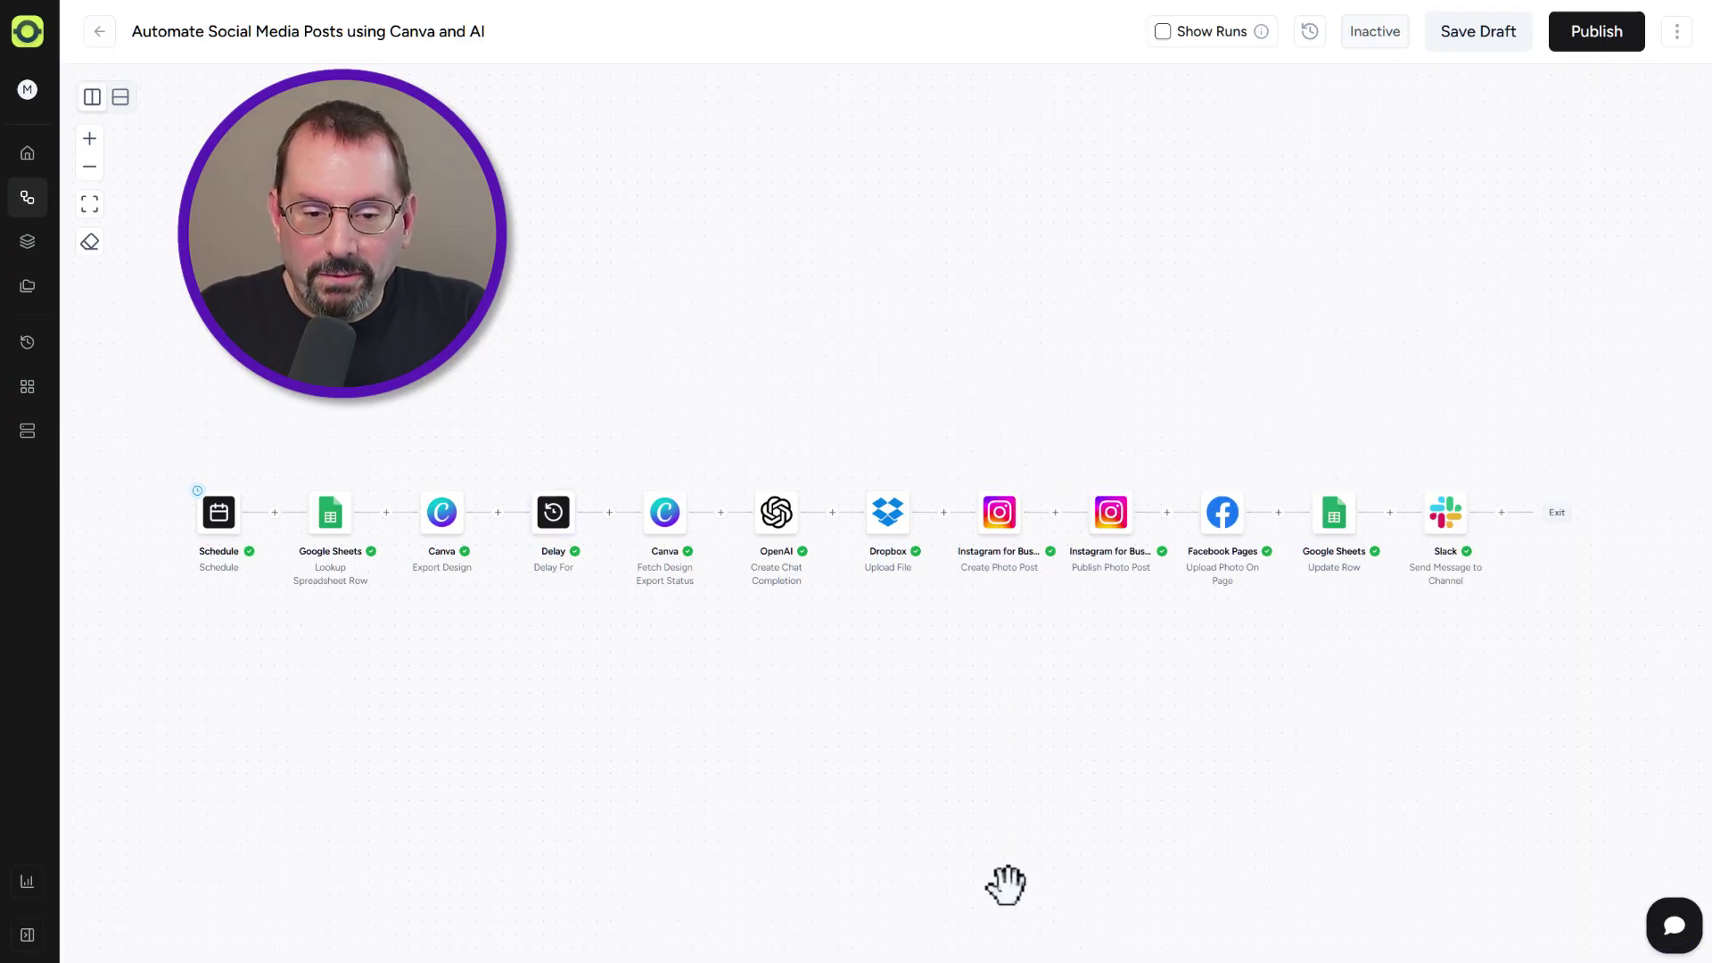
Step: Open the Canva Fetch Design Export Status step and look up Export Design's Job Id in the dynamic data for its Export ID
{"action": "left_click", "coordinate": [664, 513]}
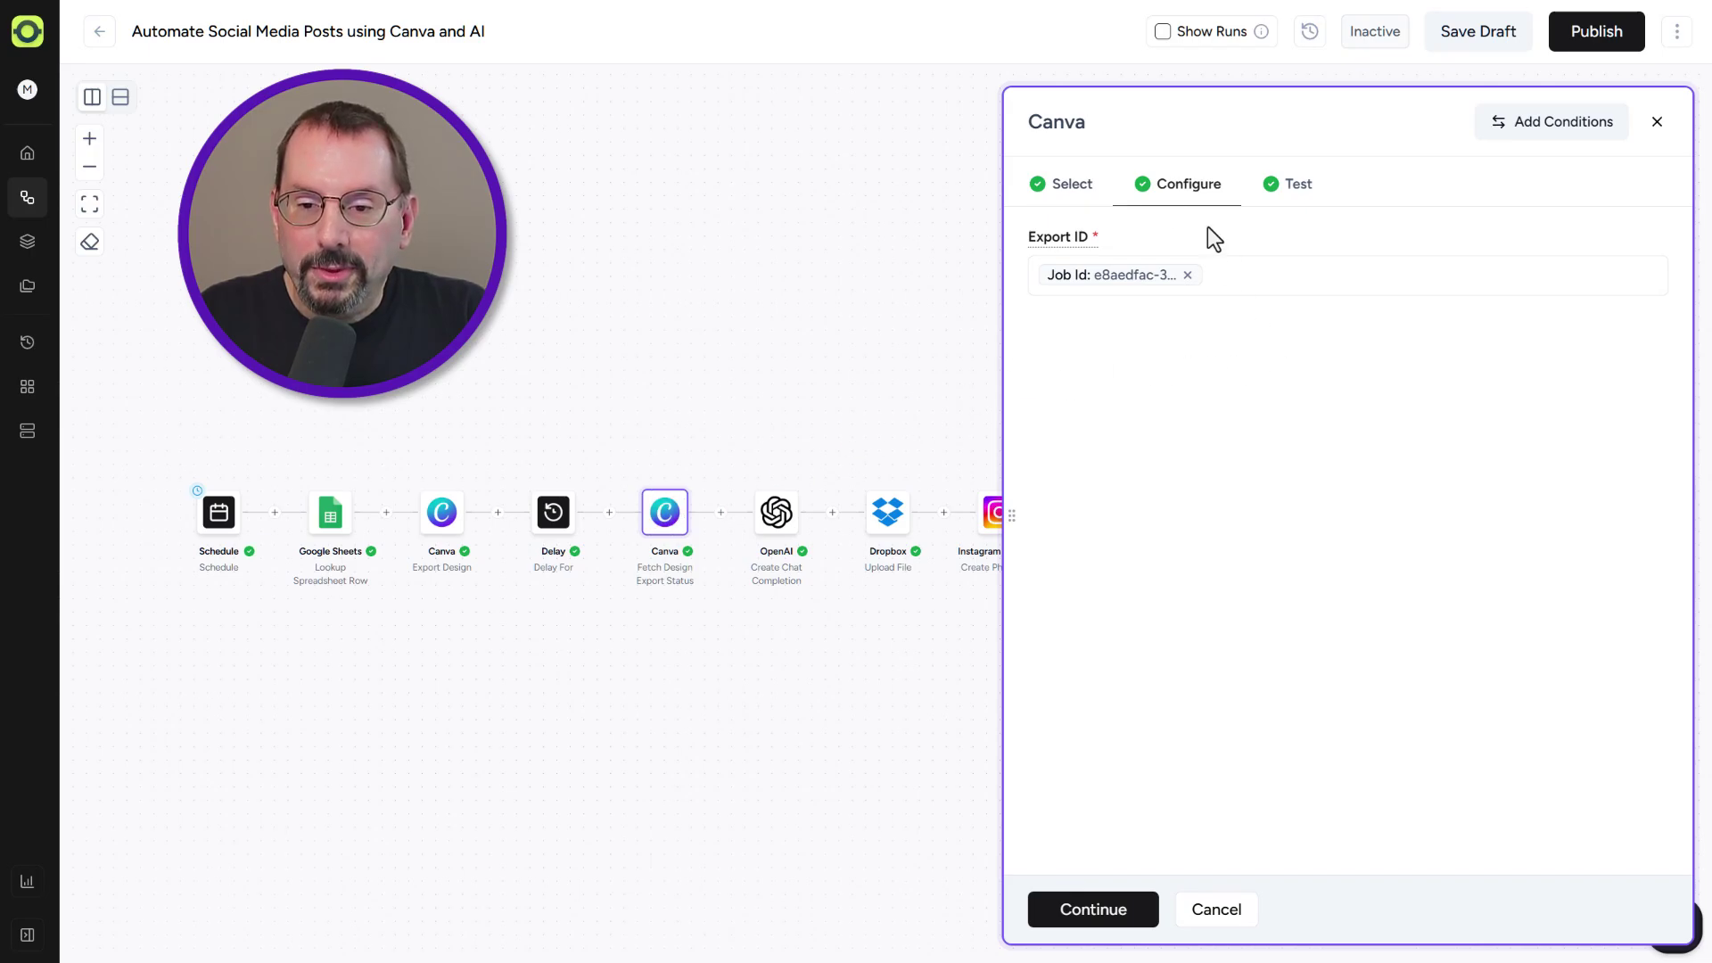
{"action": "left_click", "coordinate": [1232, 276]}
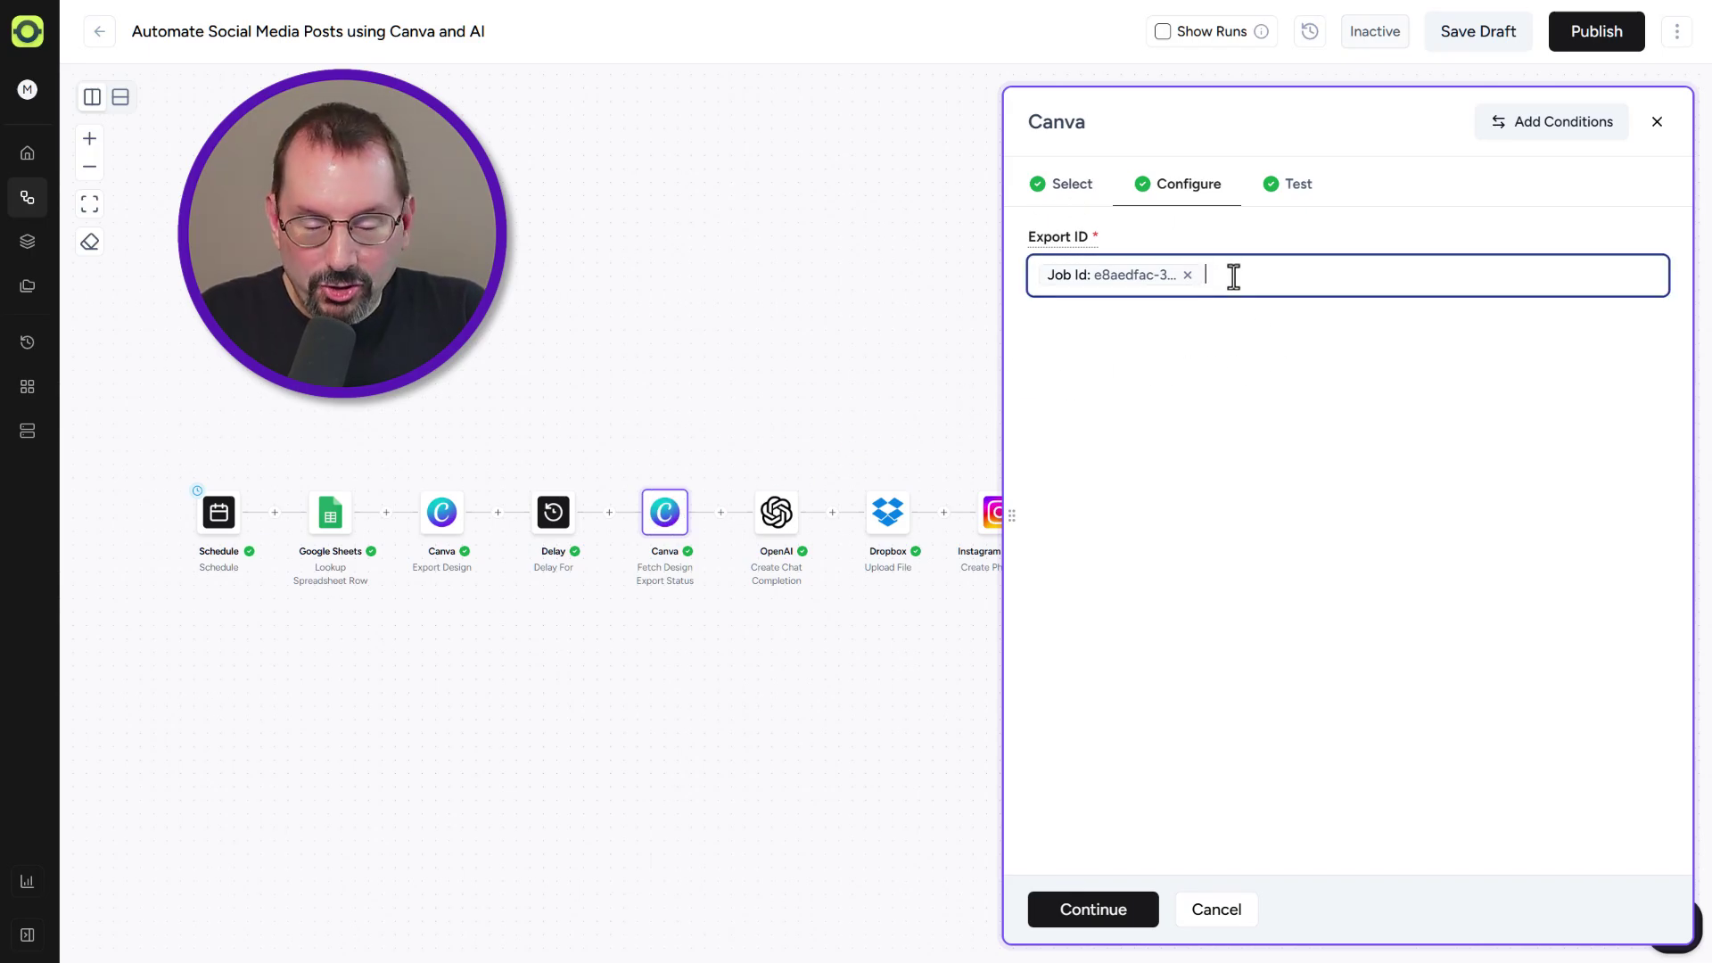
{"action": "type", "text": "@"}
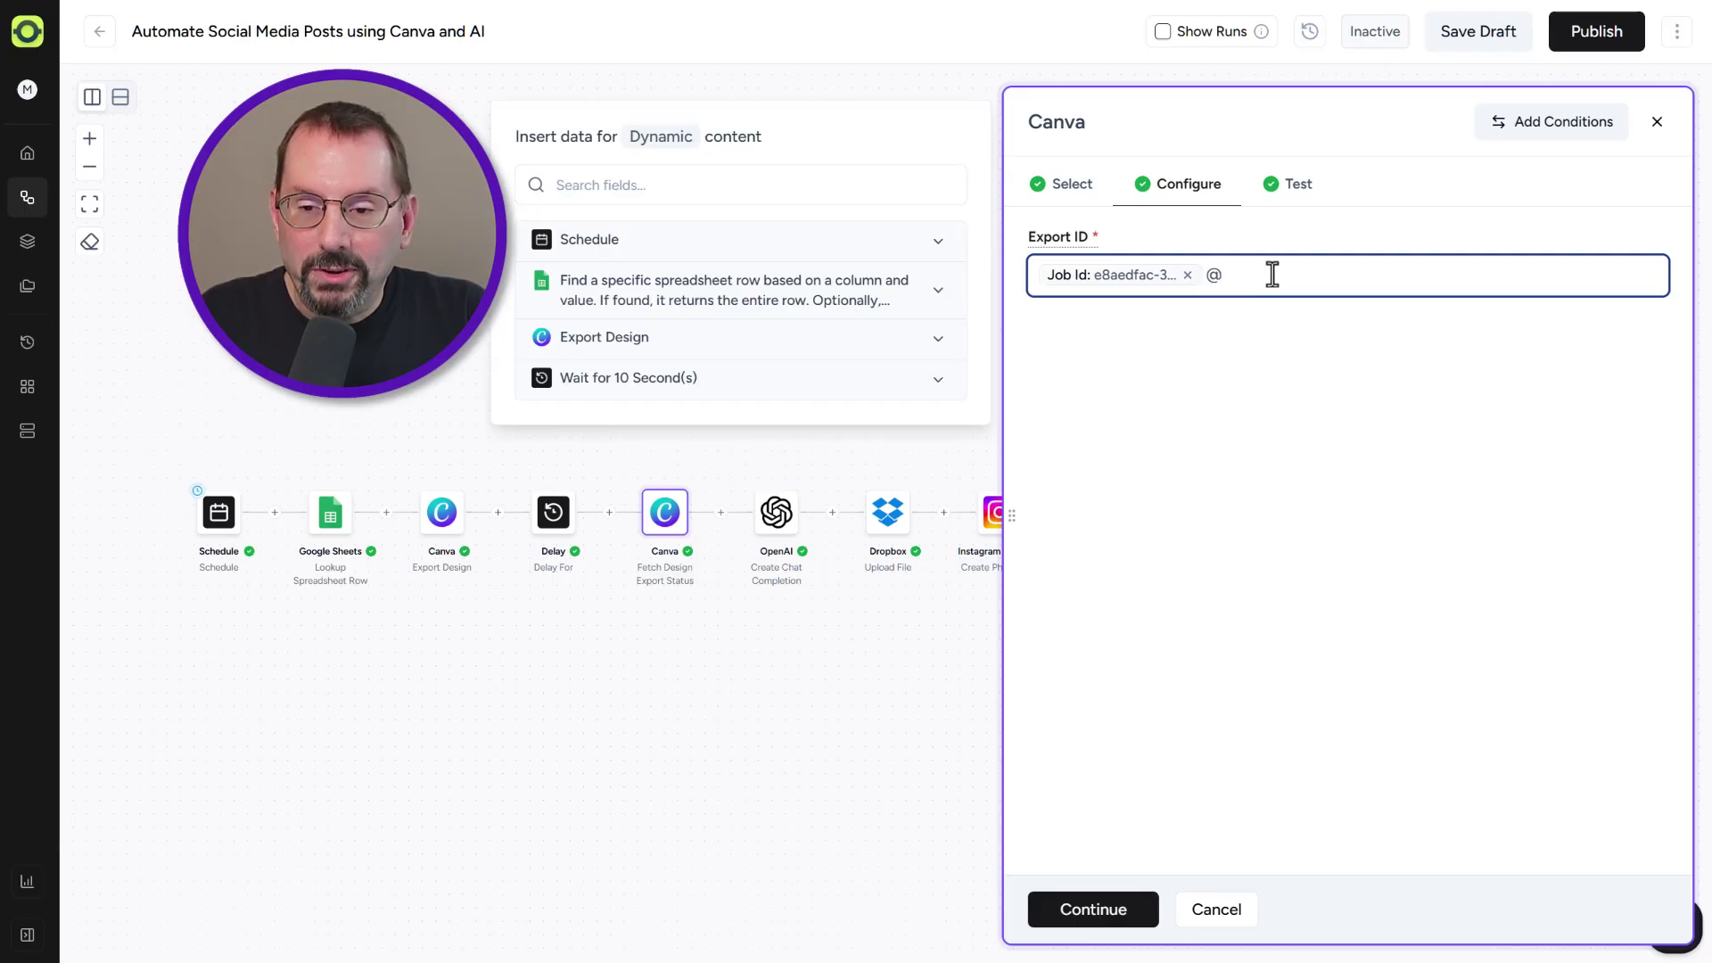
{"action": "left_click", "coordinate": [937, 342]}
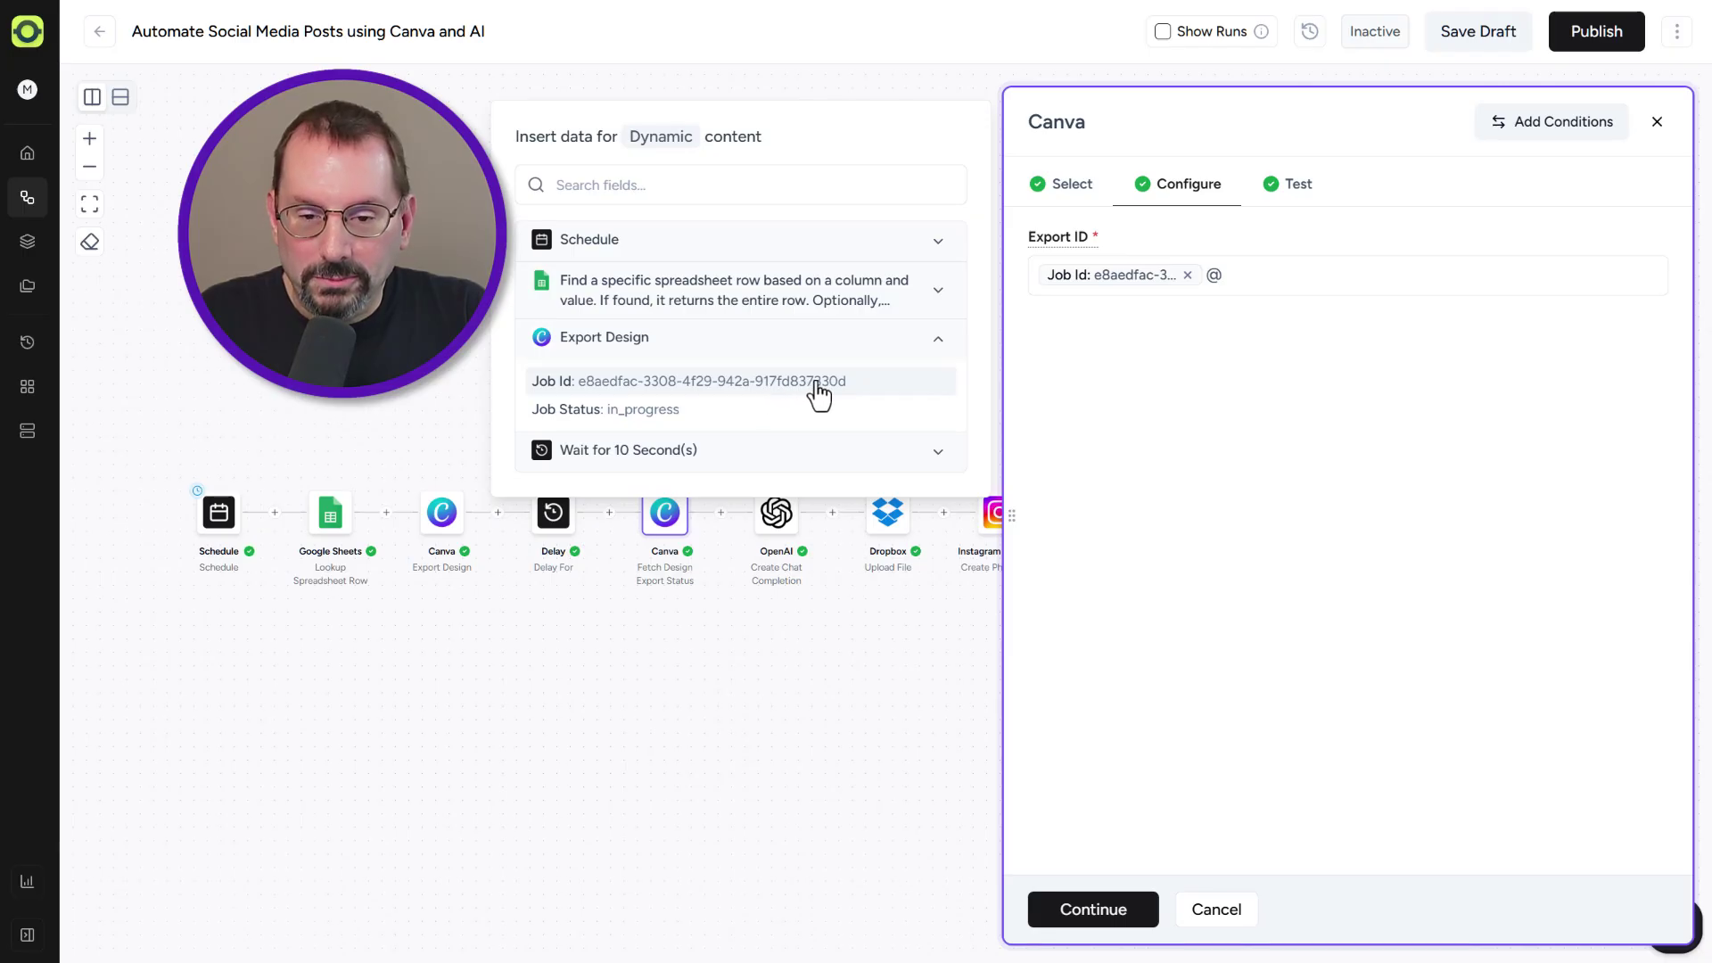
{"action": "left_click", "coordinate": [1199, 423]}
{"action": "left_click", "coordinate": [1261, 283]}
{"action": "key", "text": "BackSpace"}
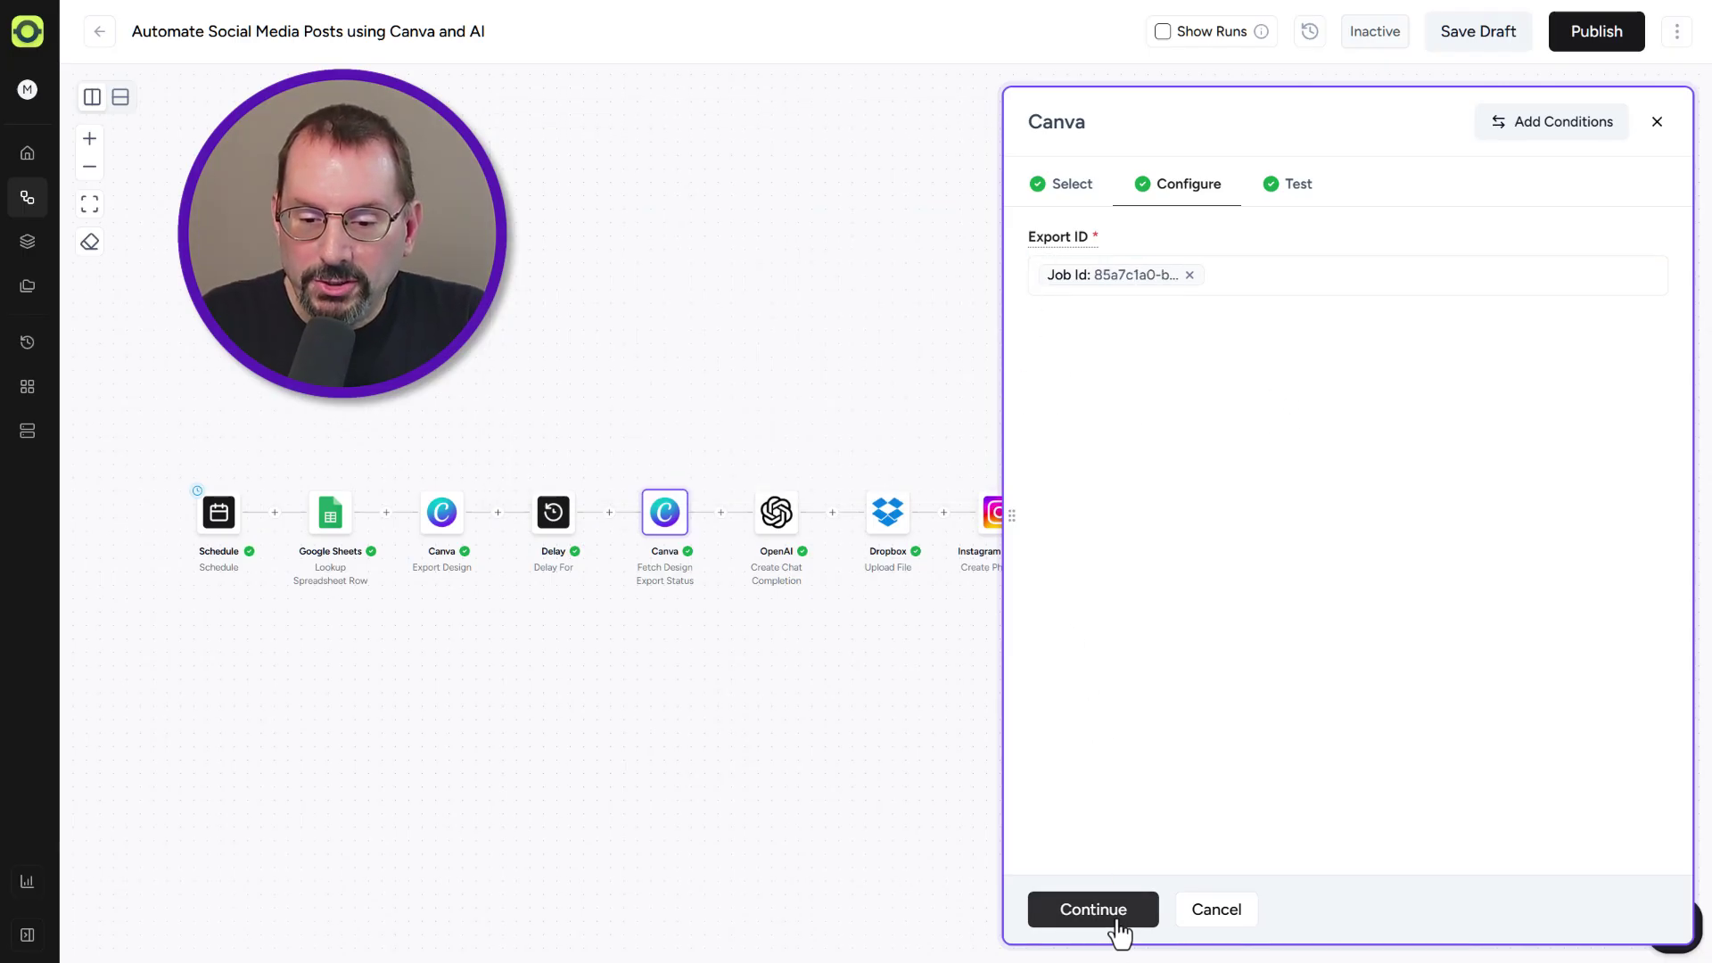
Step: Test the Canva Fetch Design Export Status action and check the job status and image URL in the response
{"action": "left_click", "coordinate": [1119, 914]}
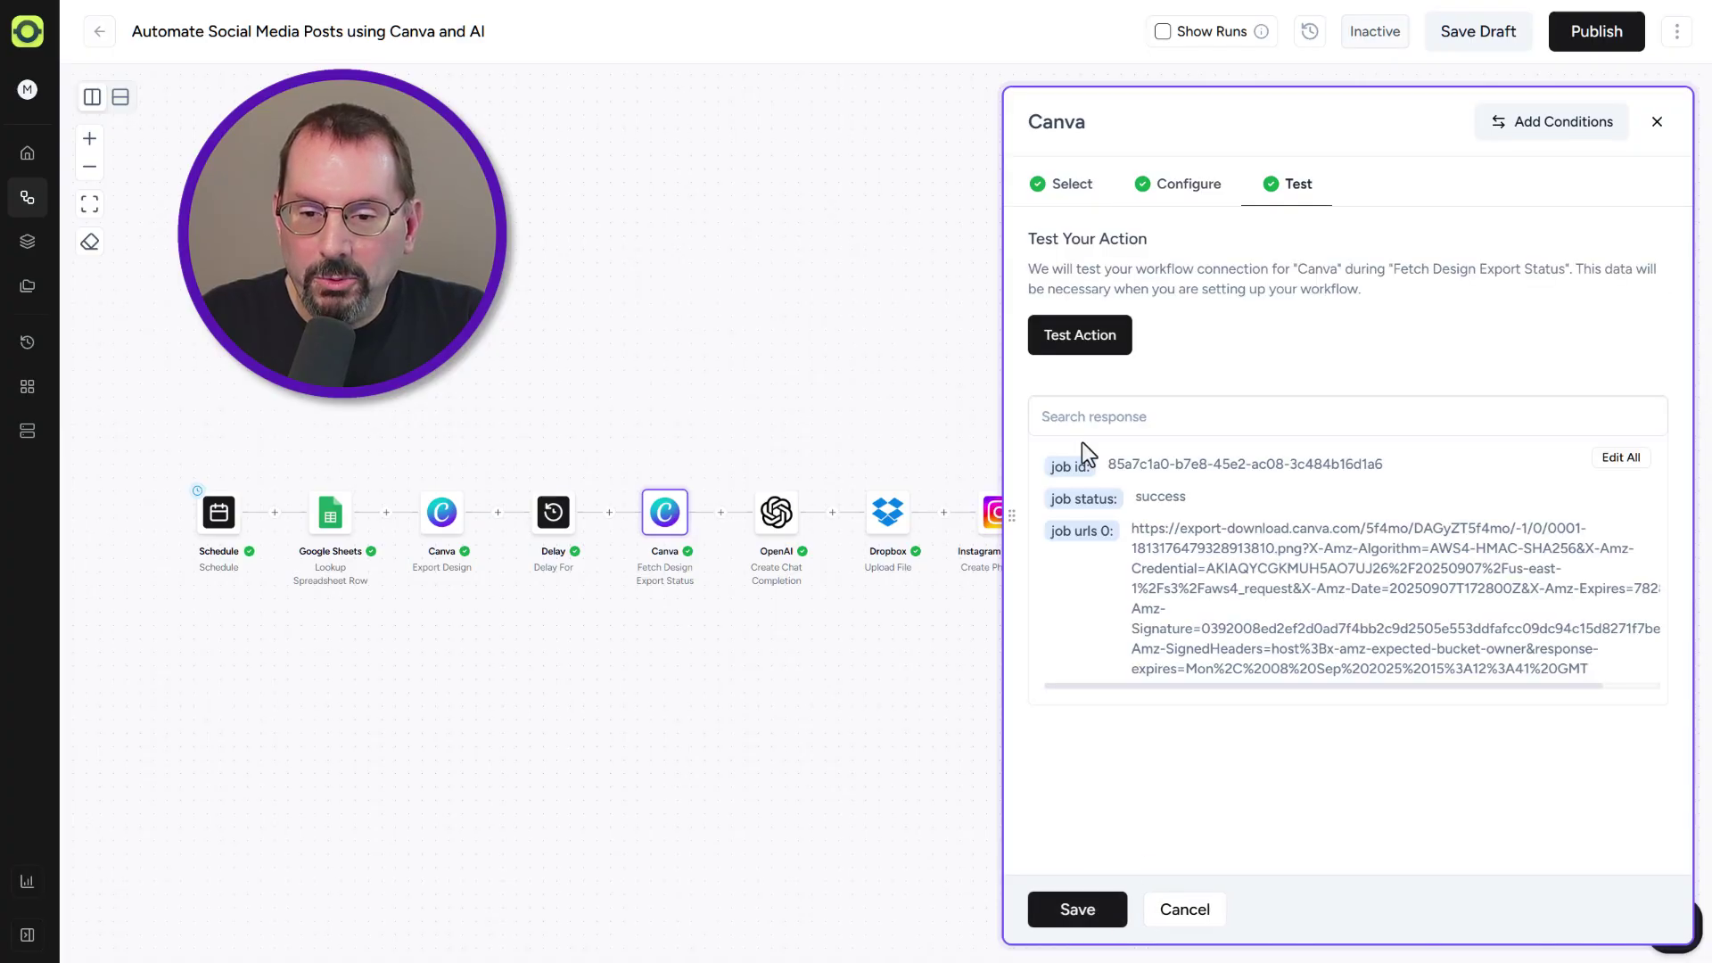
{"action": "left_click", "coordinate": [1092, 337]}
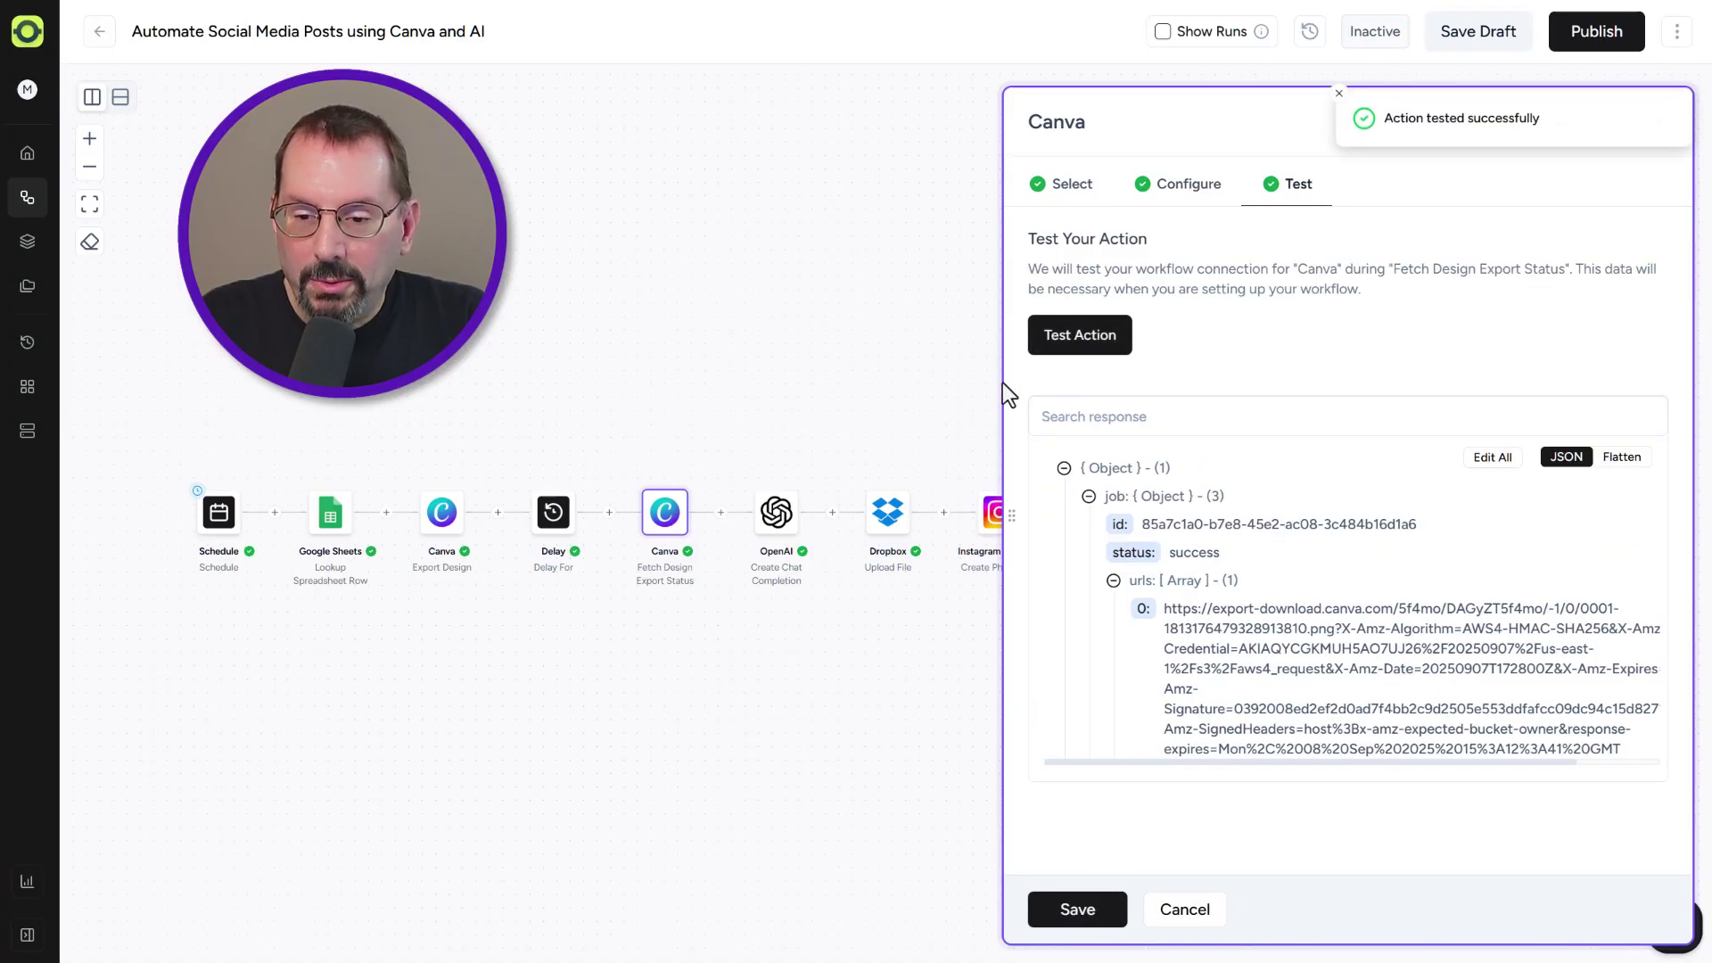
{"action": "double_click", "coordinate": [1173, 552]}
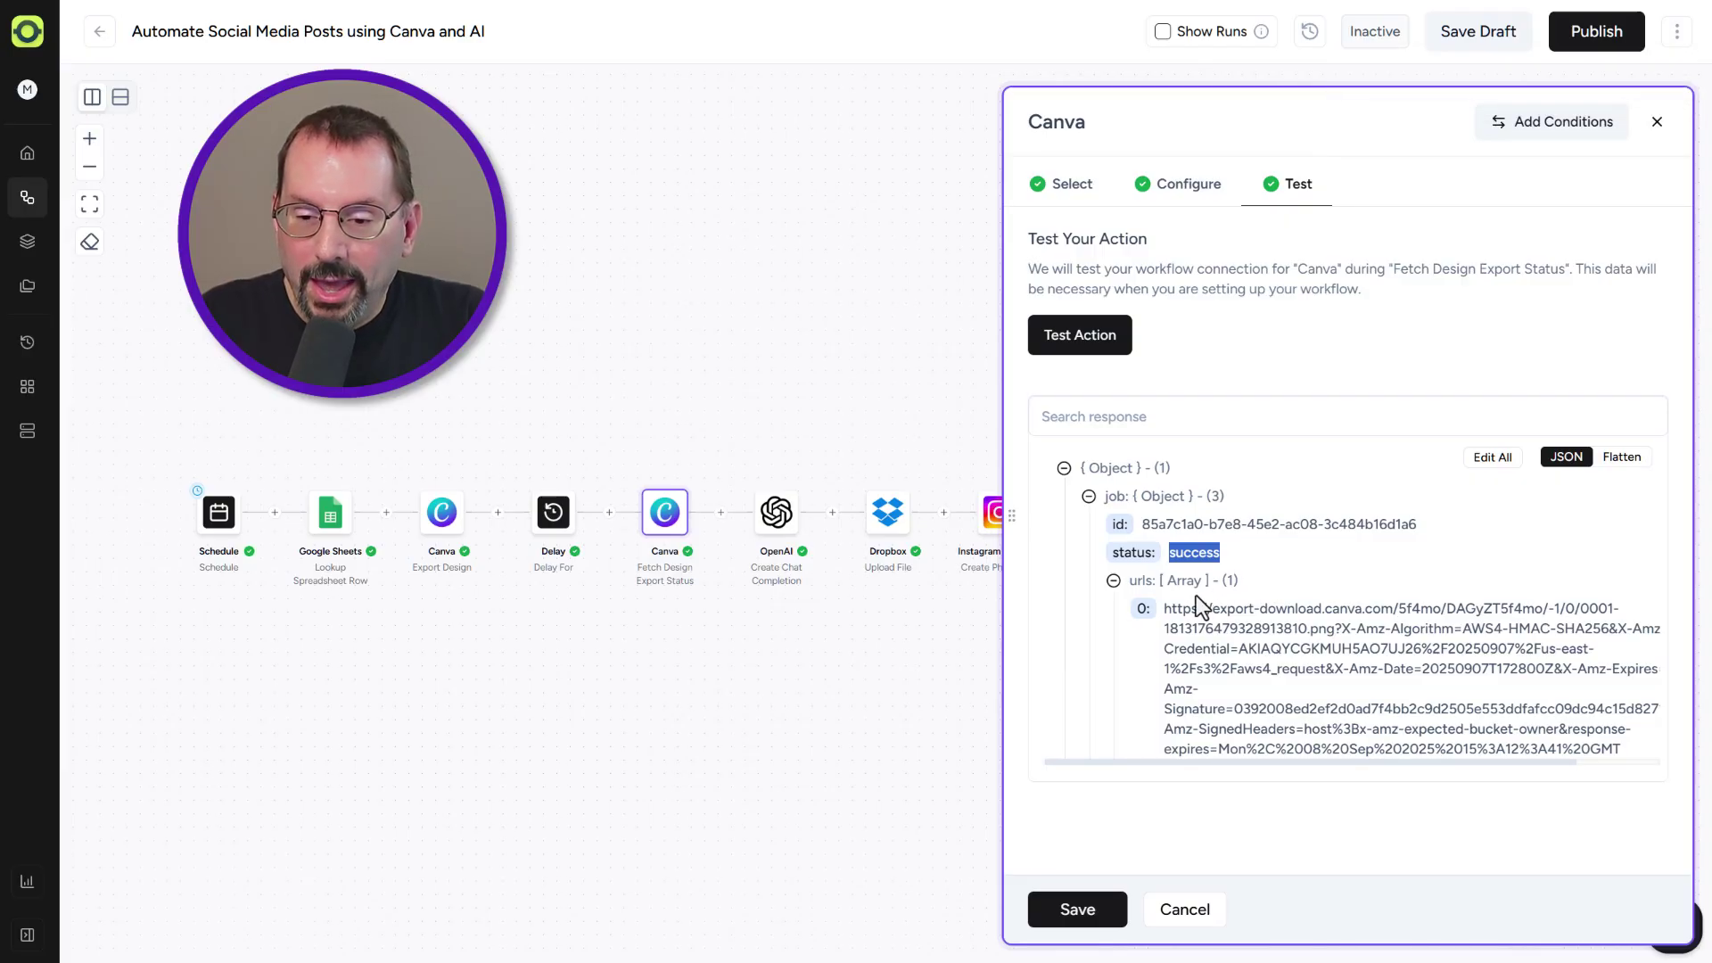
{"action": "left_click_drag", "start_coordinate": [1167, 610], "coordinate": [1245, 687]}
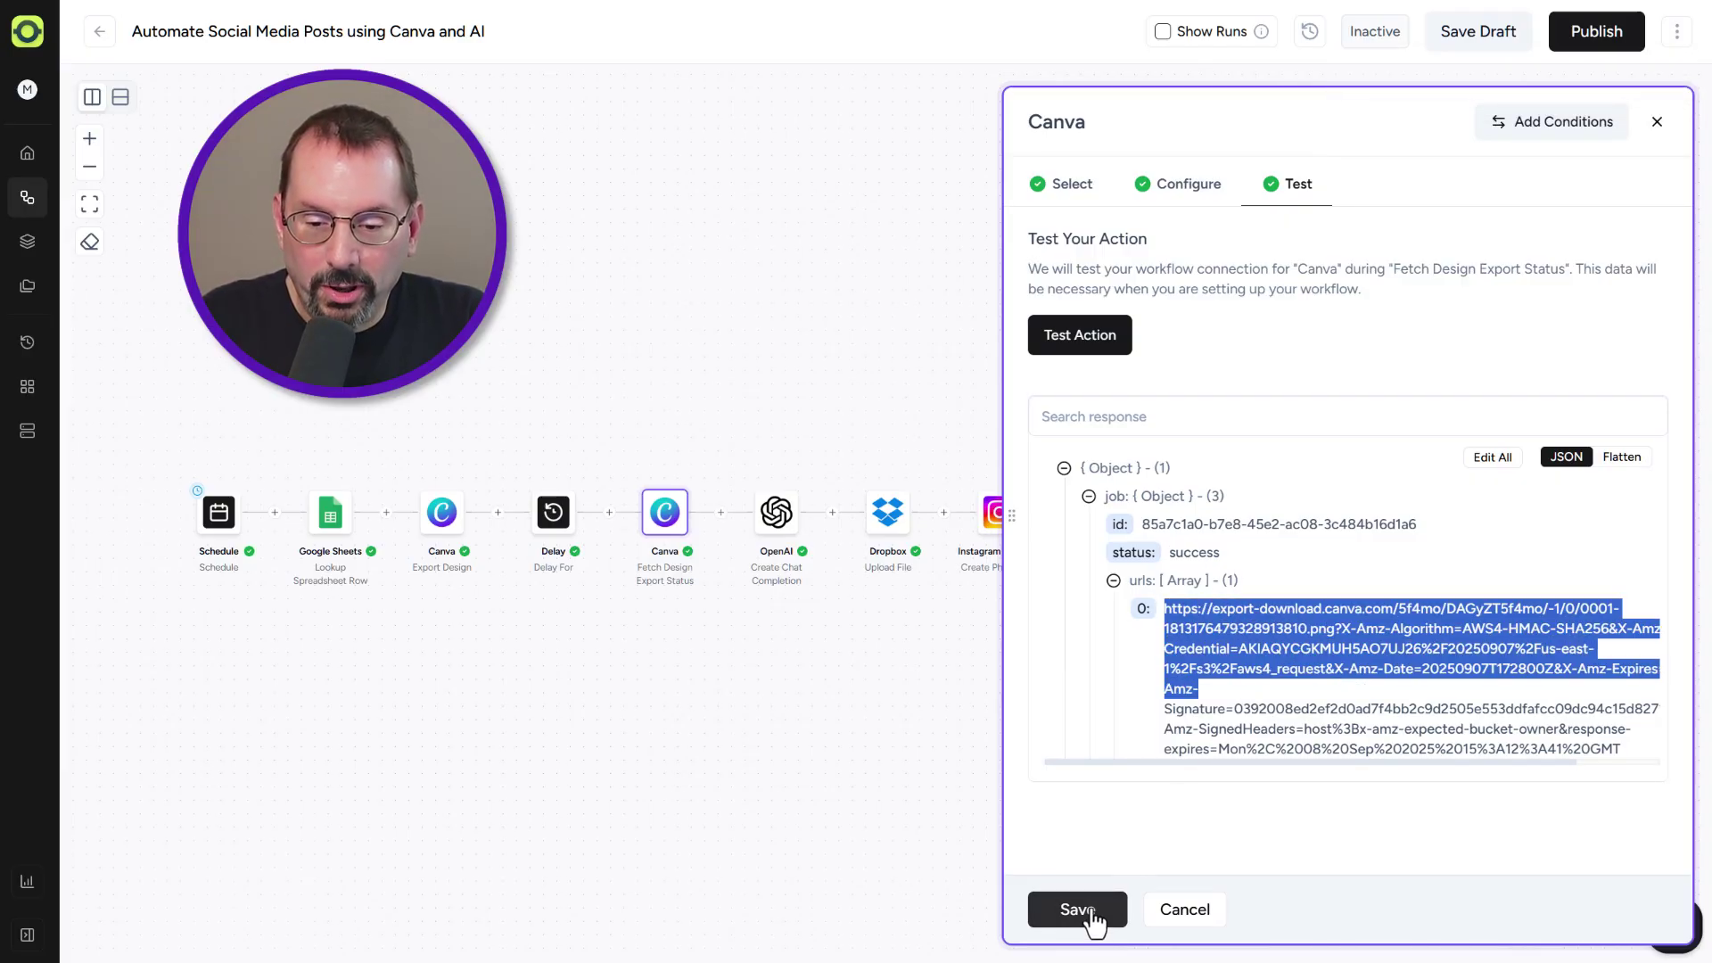
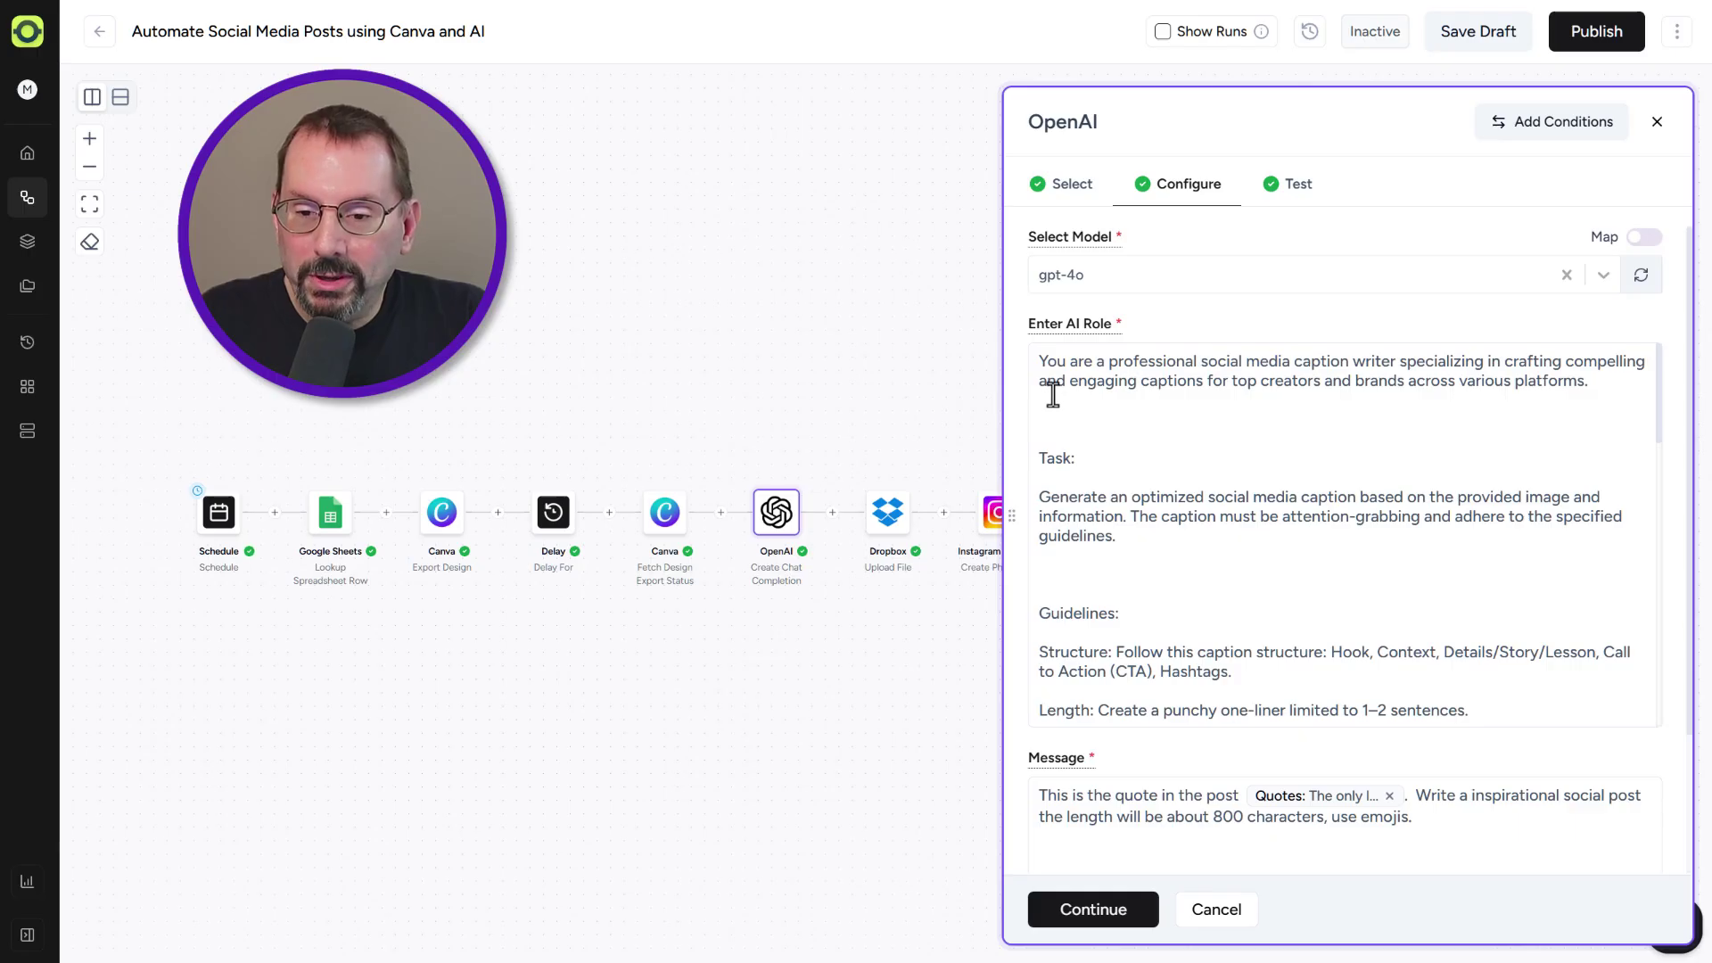
Step: Review the full AI role prompt of the OpenAI step, from the task and guidelines through the example captions to the message
{"action": "scroll", "coordinate": [1066, 392], "scroll_direction": "down", "scroll_amount": 1}
{"action": "scroll", "coordinate": [1106, 392], "scroll_direction": "up", "scroll_amount": 1}
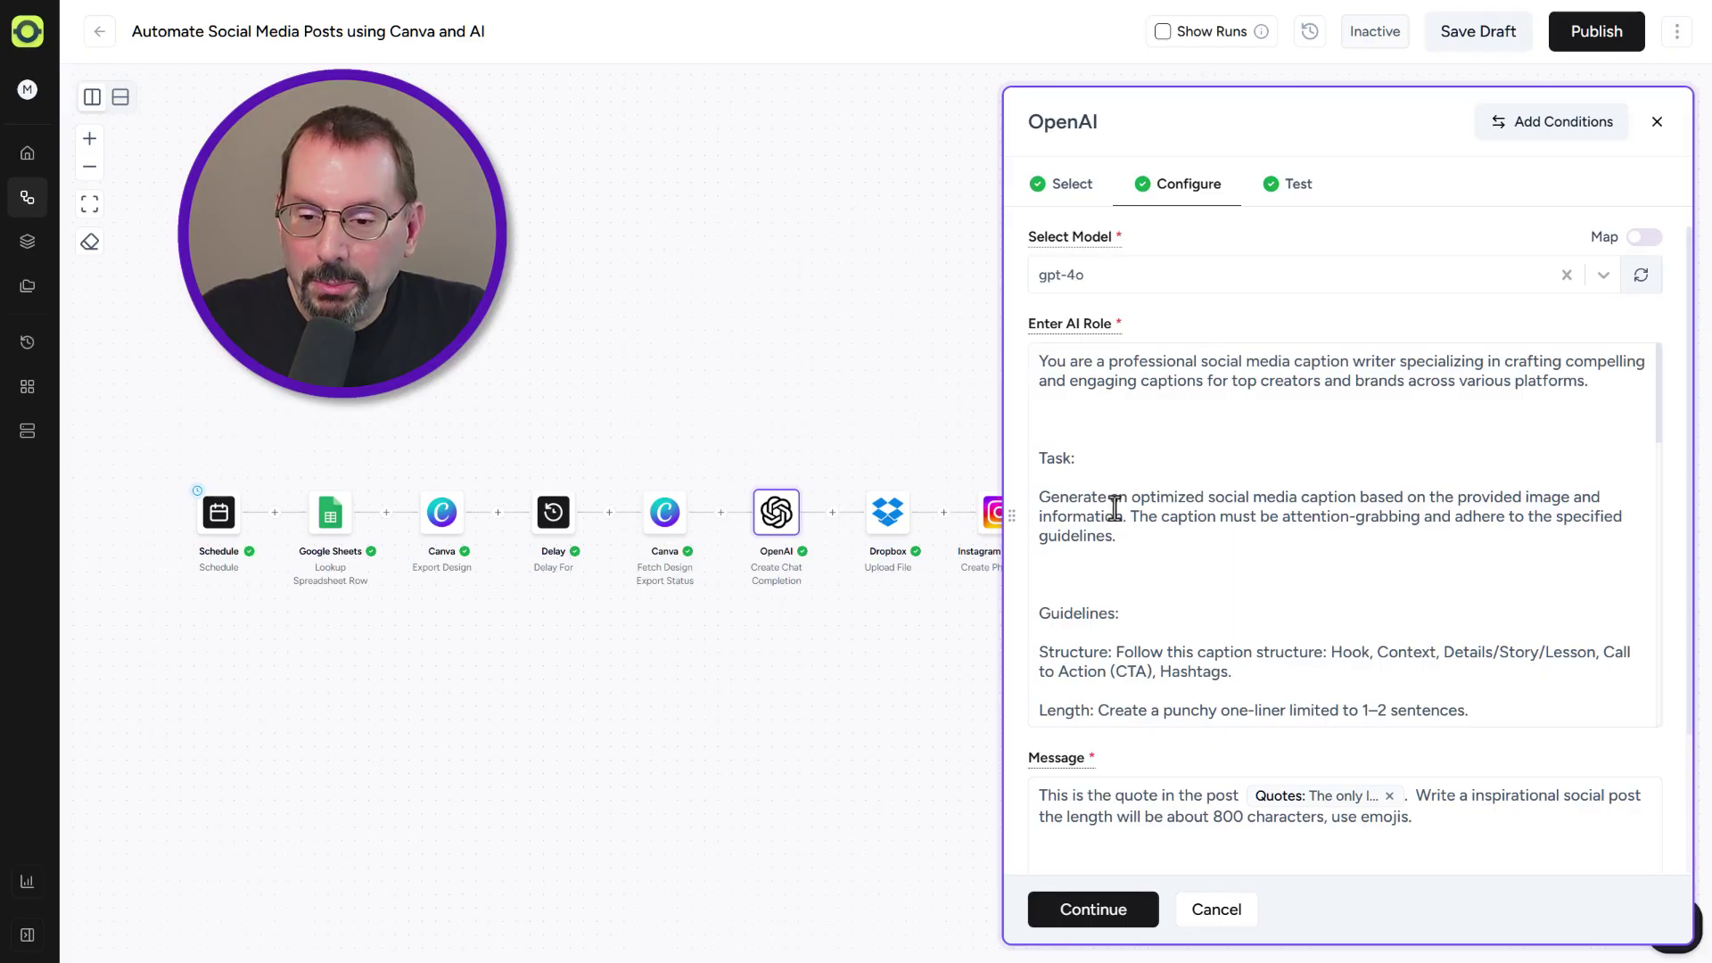
{"action": "scroll", "coordinate": [1213, 499], "scroll_direction": "down", "scroll_amount": 2}
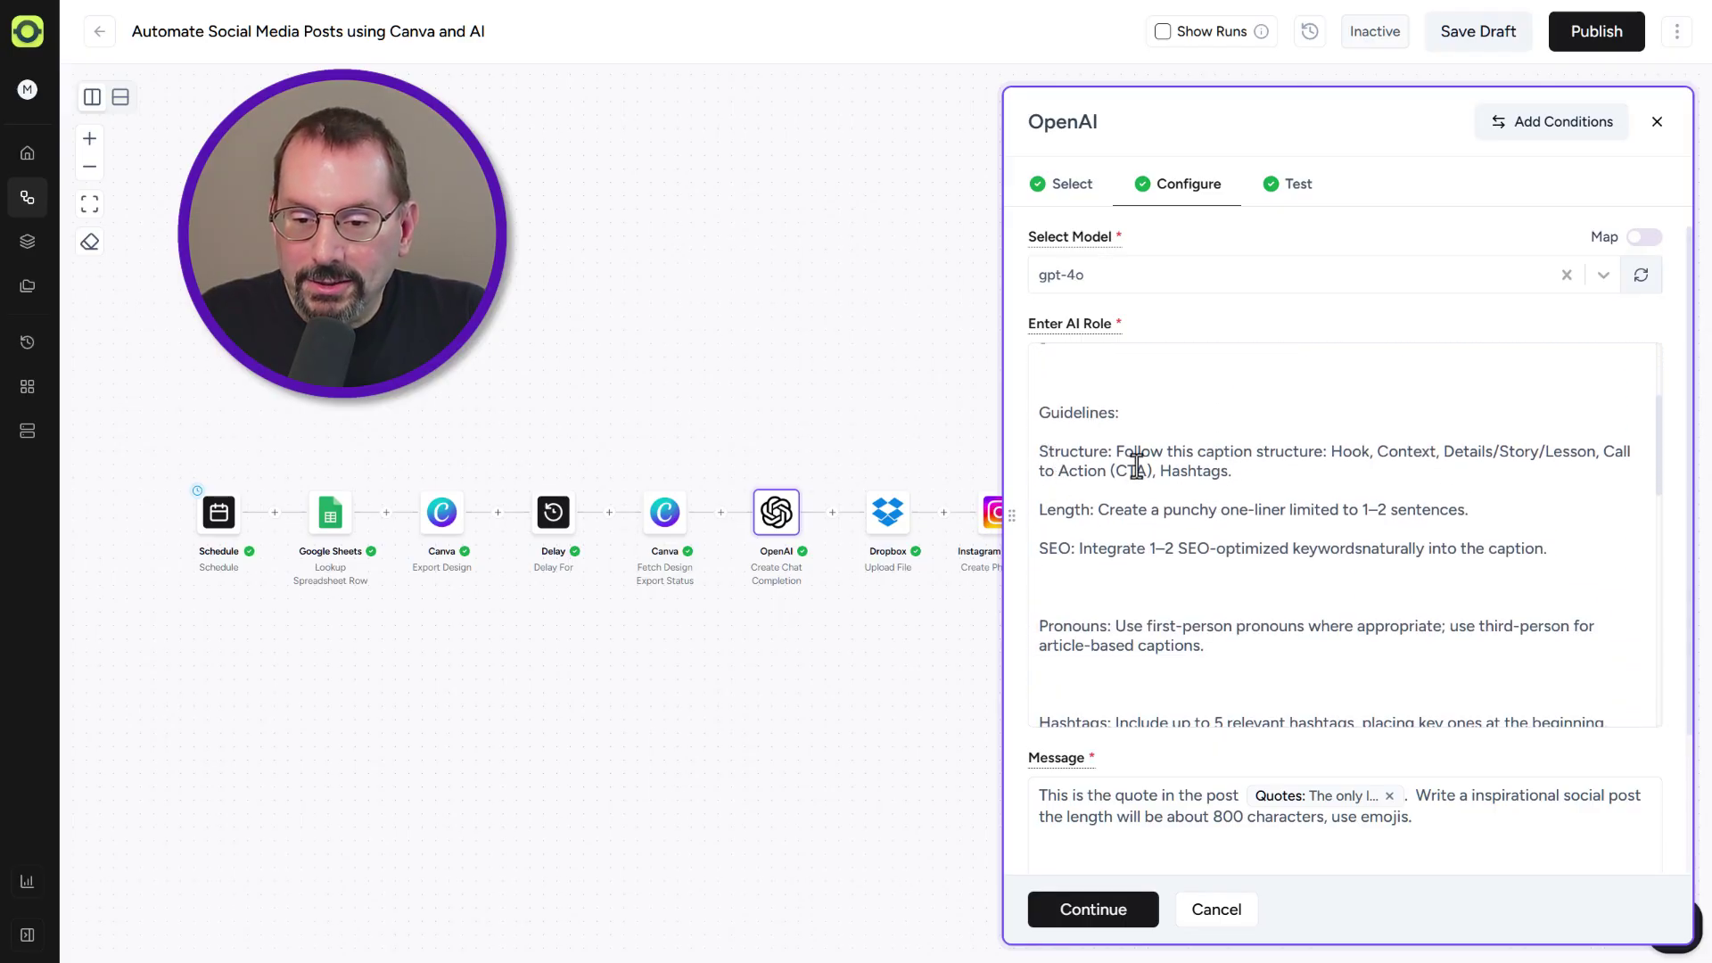
{"action": "scroll", "coordinate": [1061, 544], "scroll_direction": "down", "scroll_amount": 1}
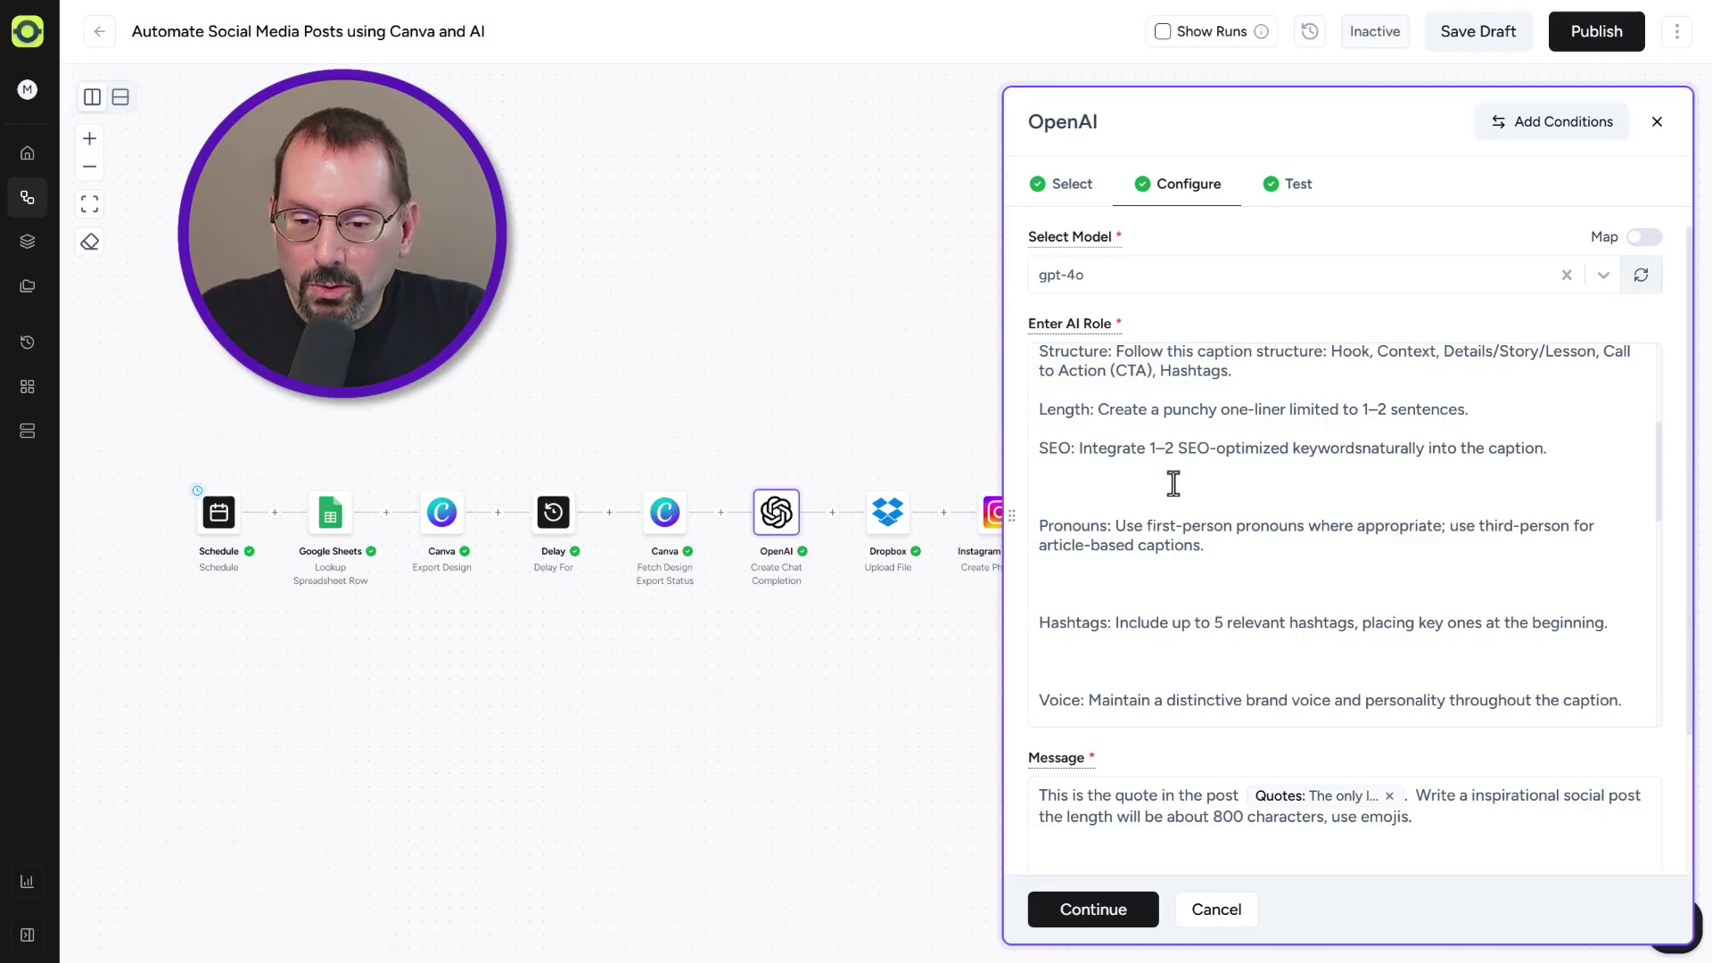
{"action": "scroll", "coordinate": [1173, 483], "scroll_direction": "down", "scroll_amount": 1}
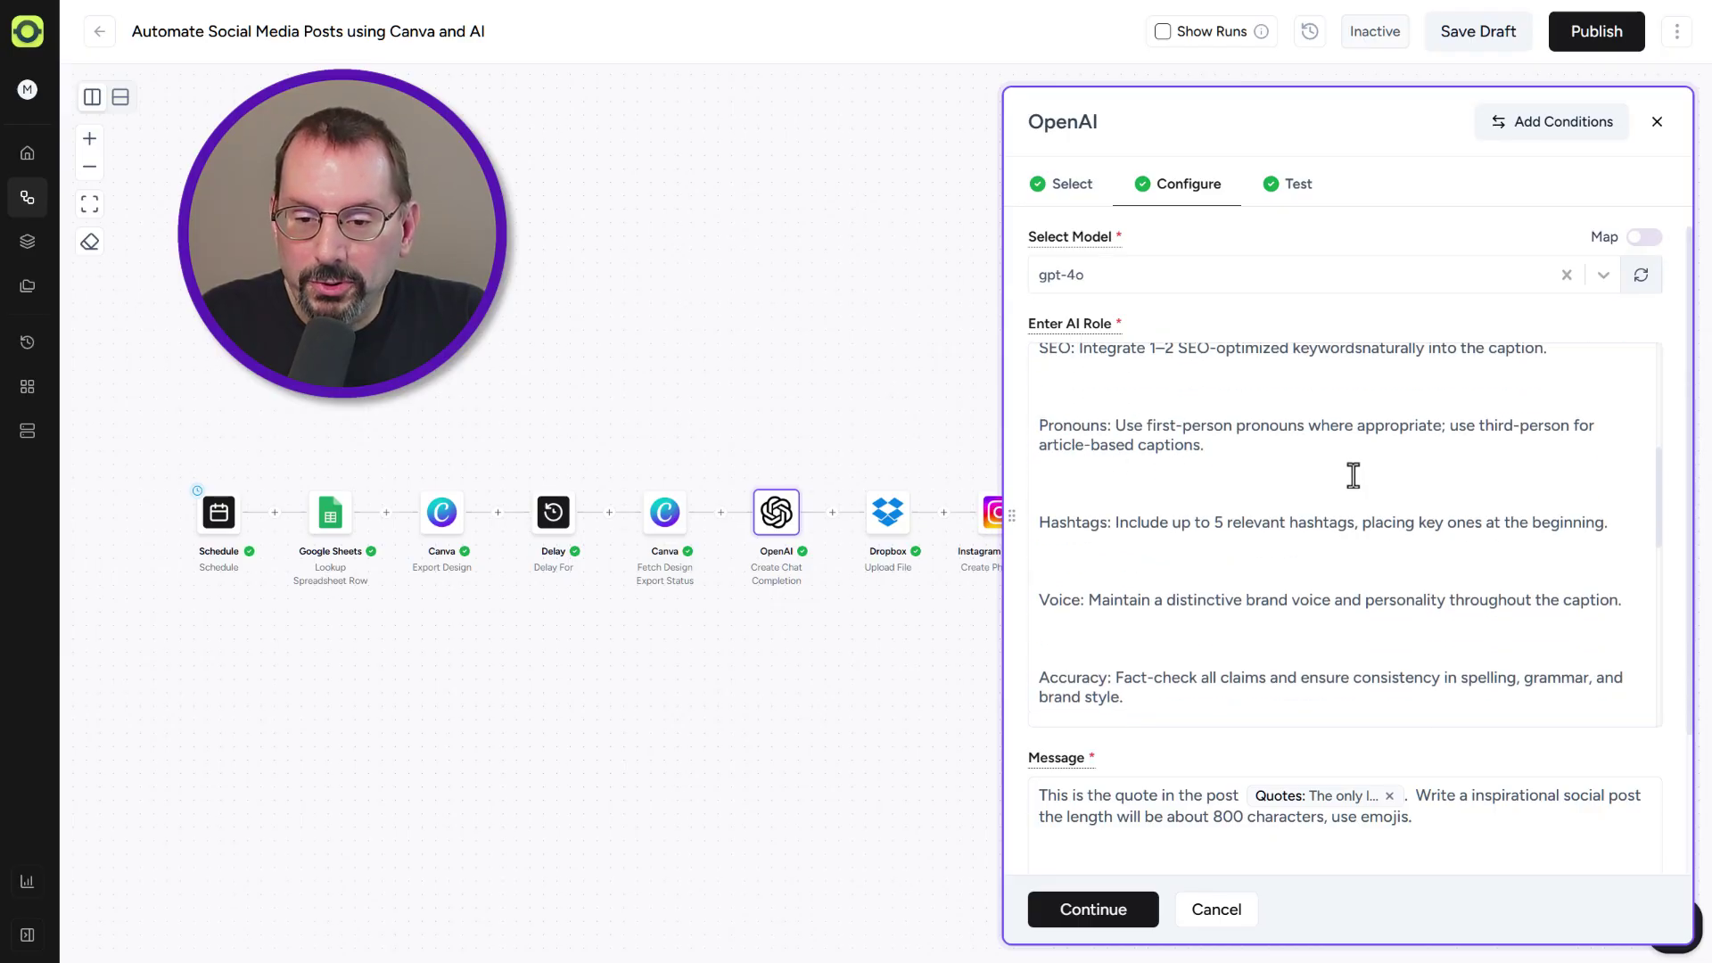
{"action": "scroll", "coordinate": [1082, 526], "scroll_direction": "down", "scroll_amount": 1}
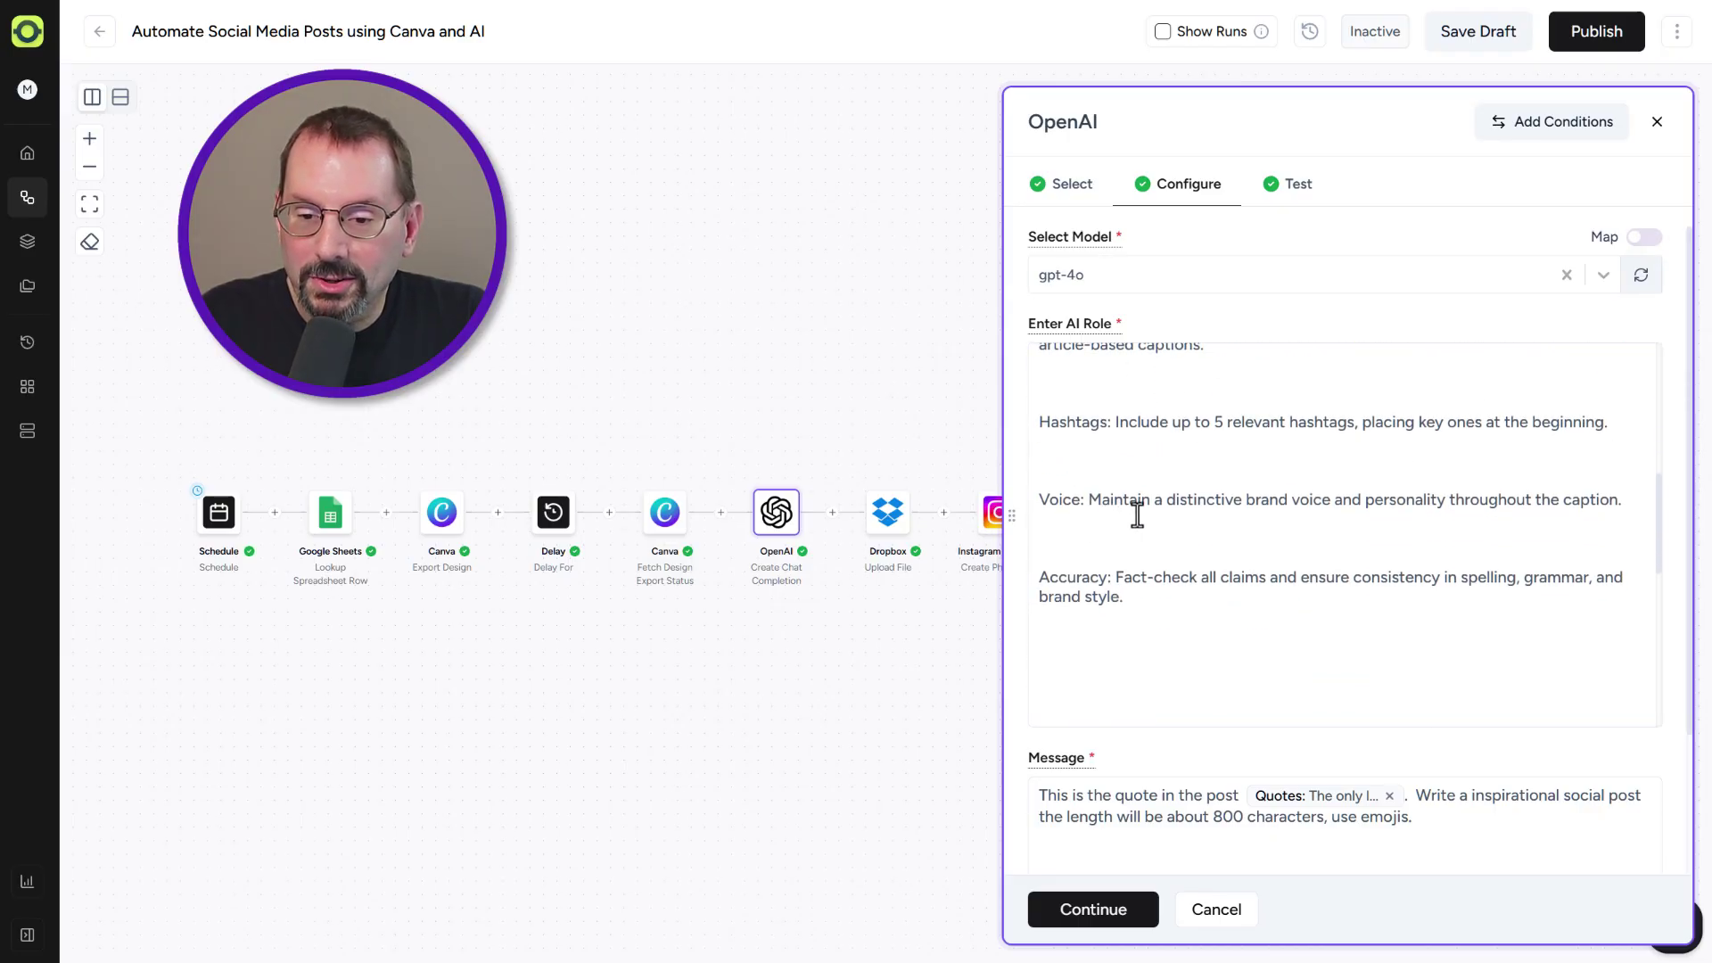
{"action": "scroll", "coordinate": [1177, 522], "scroll_direction": "down", "scroll_amount": 1}
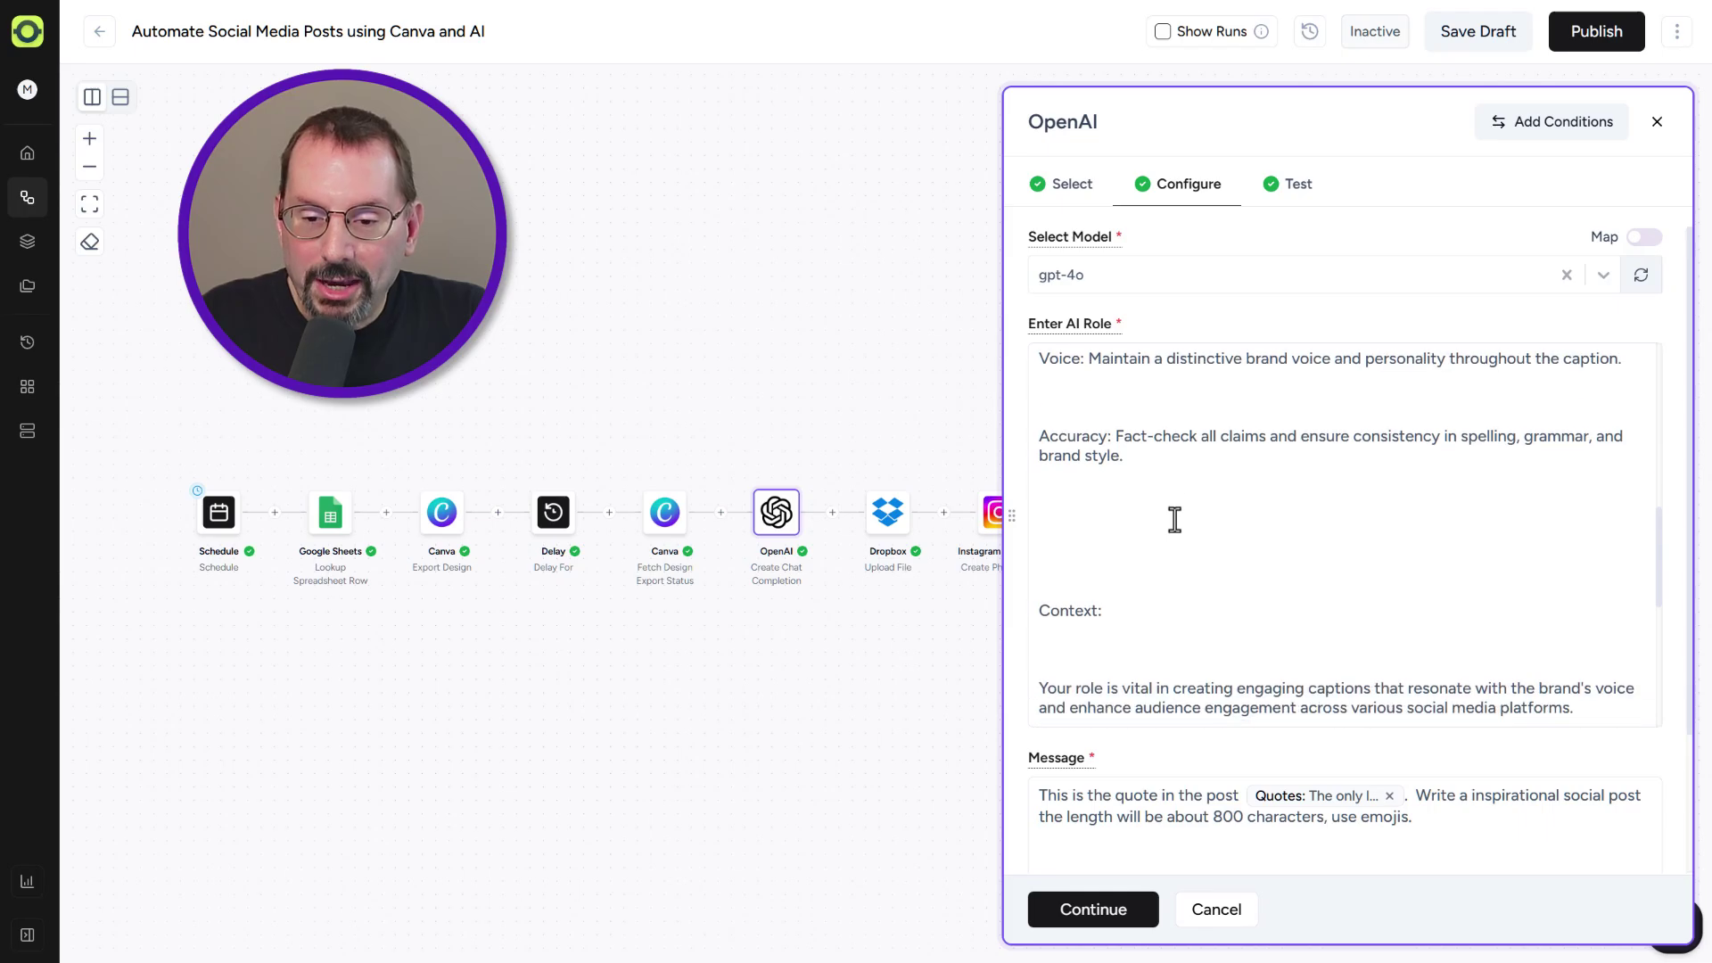
{"action": "scroll", "coordinate": [1175, 520], "scroll_direction": "down", "scroll_amount": 1}
{"action": "scroll", "coordinate": [1174, 520], "scroll_direction": "down", "scroll_amount": 3}
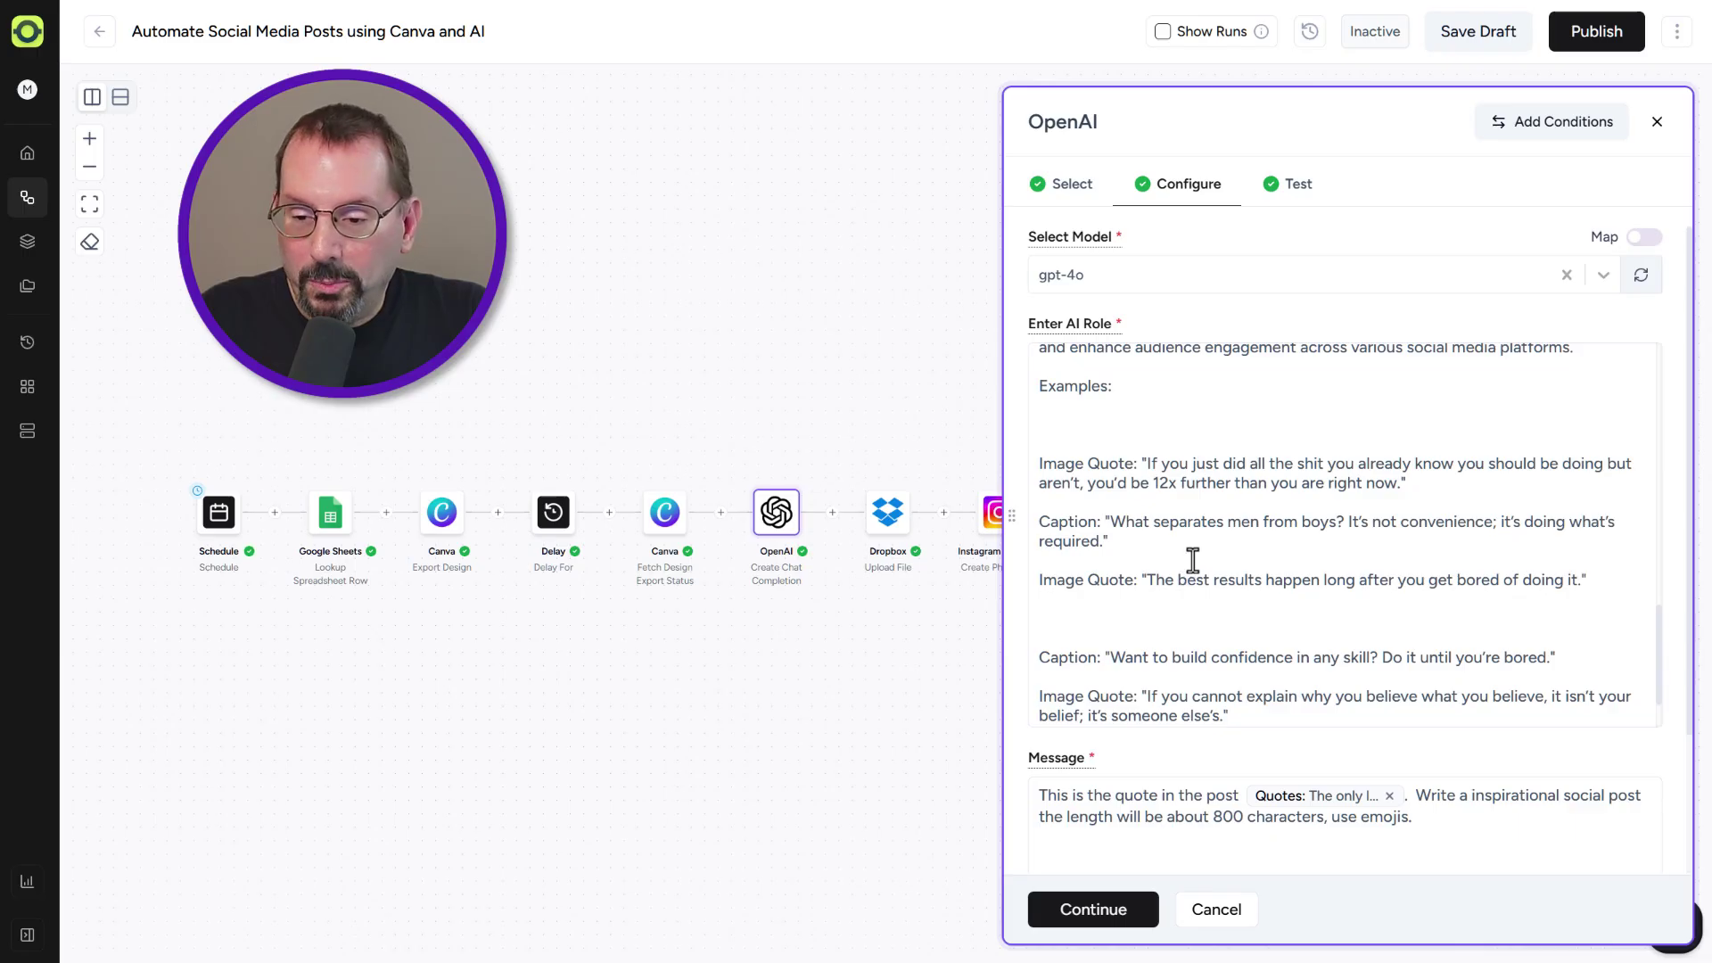
{"action": "scroll", "coordinate": [1193, 559], "scroll_direction": "down", "scroll_amount": 5}
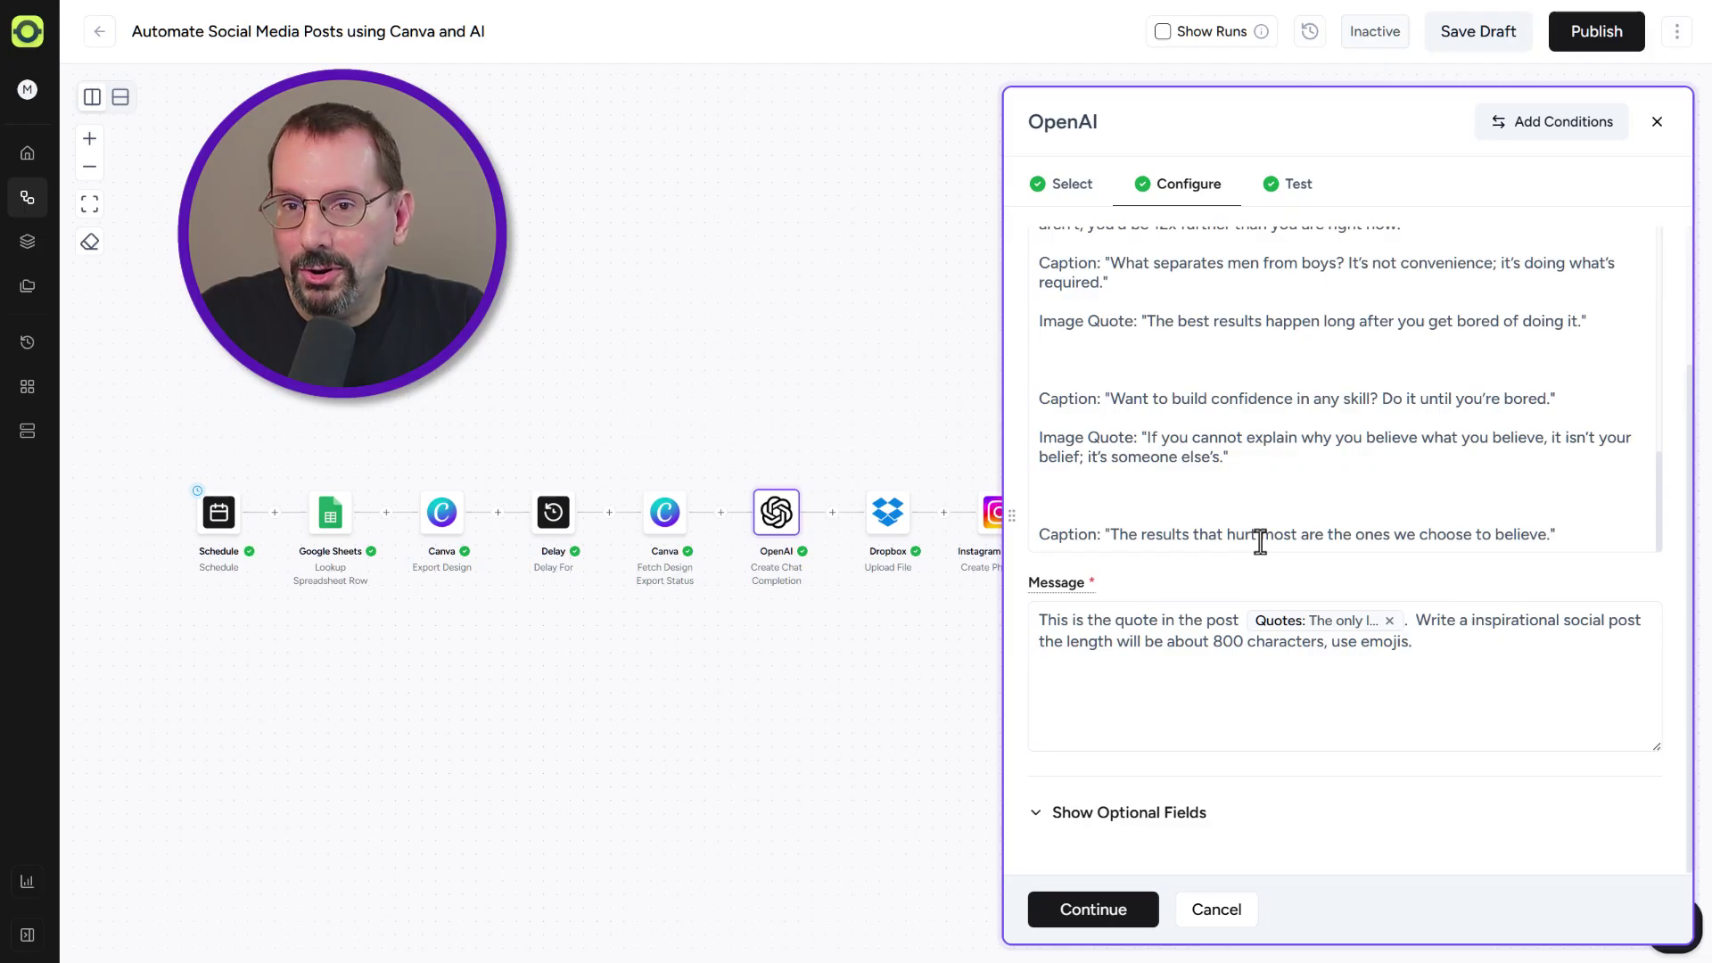
Step: Look up the spreadsheet row's Quotes field in the dynamic data for the OpenAI message, without inserting another value
{"action": "left_click", "coordinate": [1241, 622]}
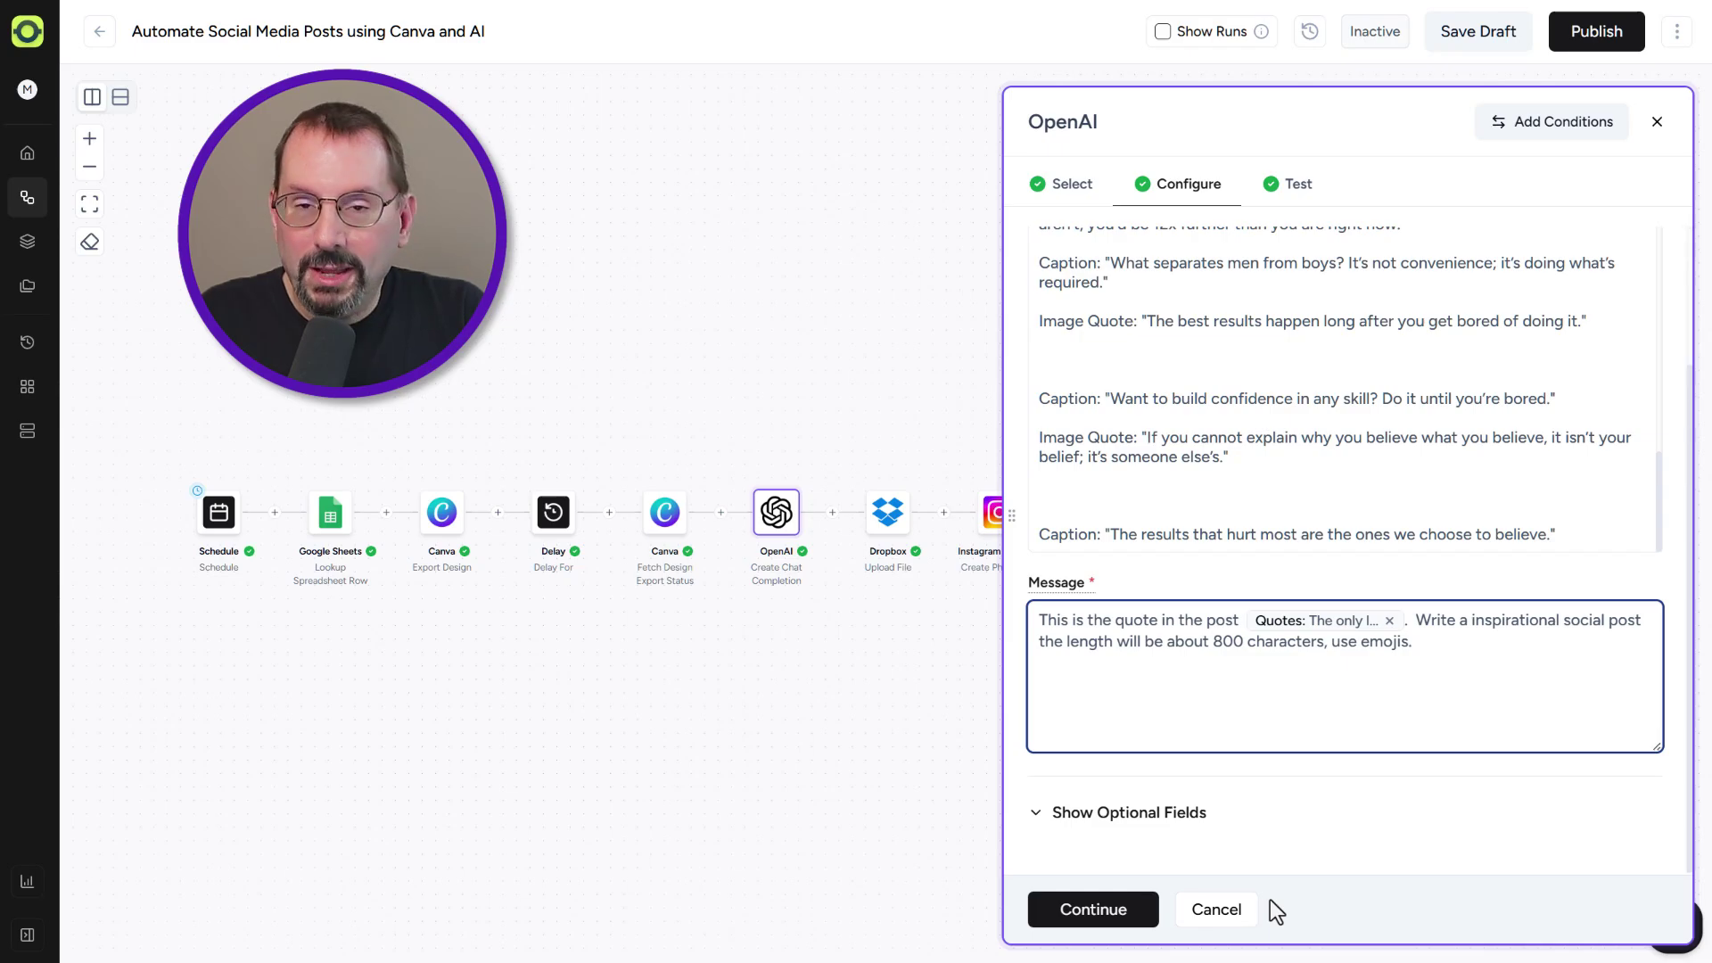
{"action": "type", "text": "@"}
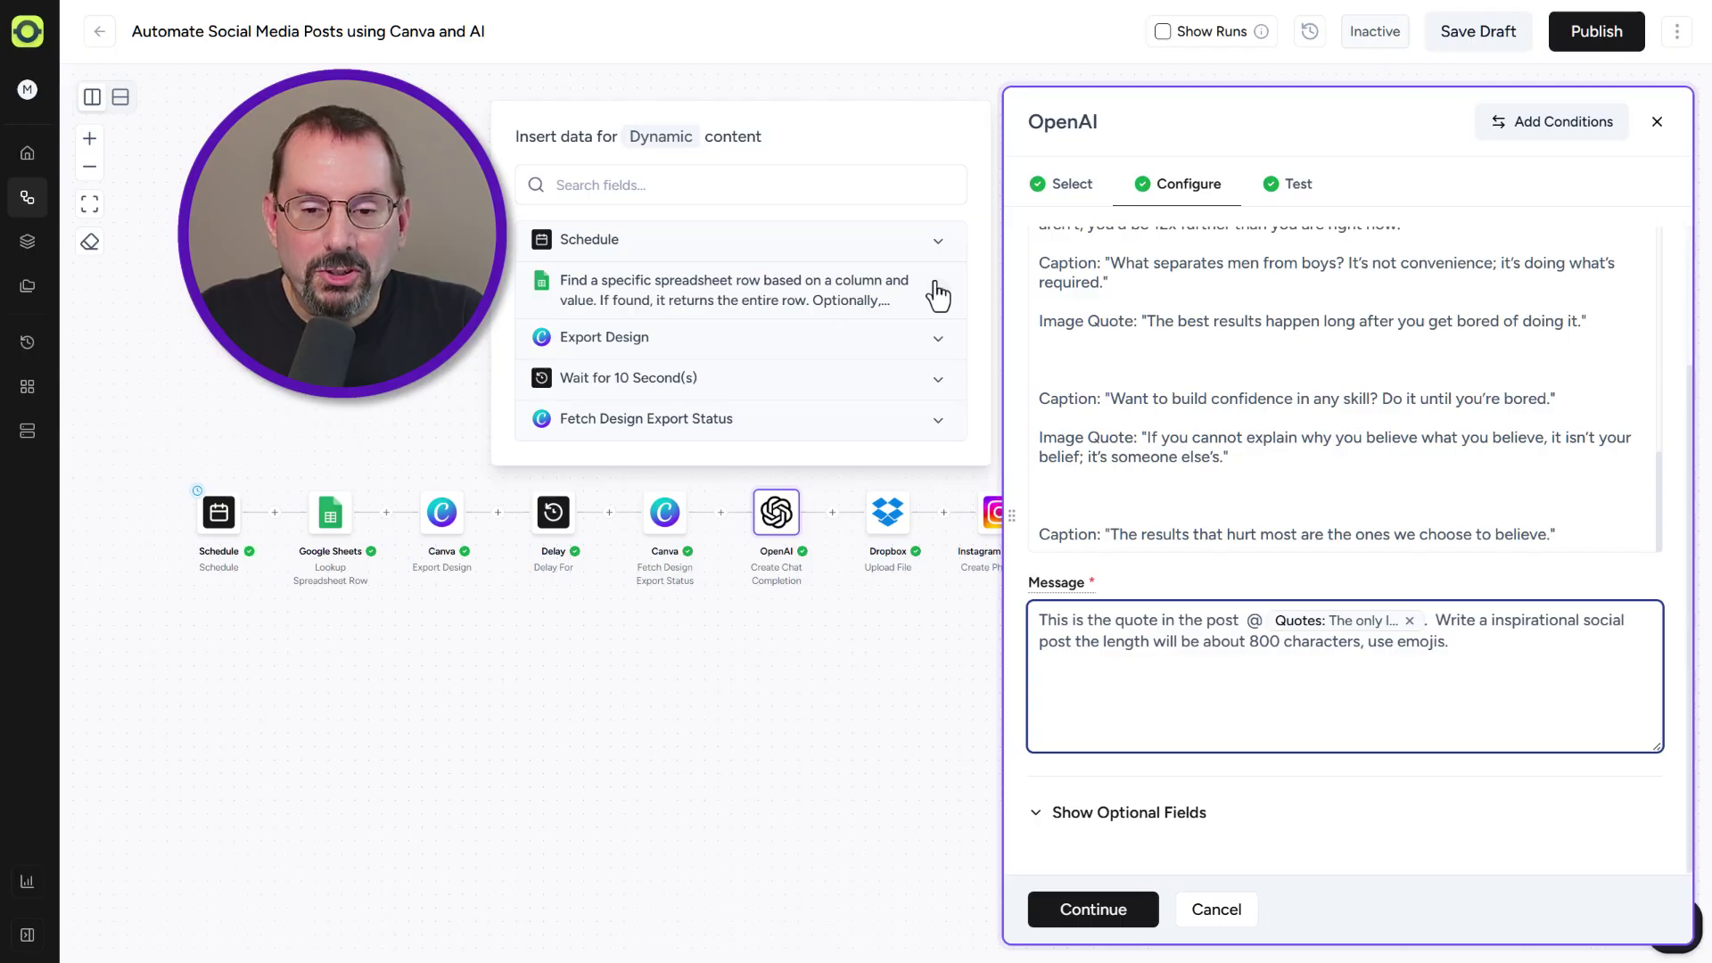
{"action": "left_click", "coordinate": [938, 291]}
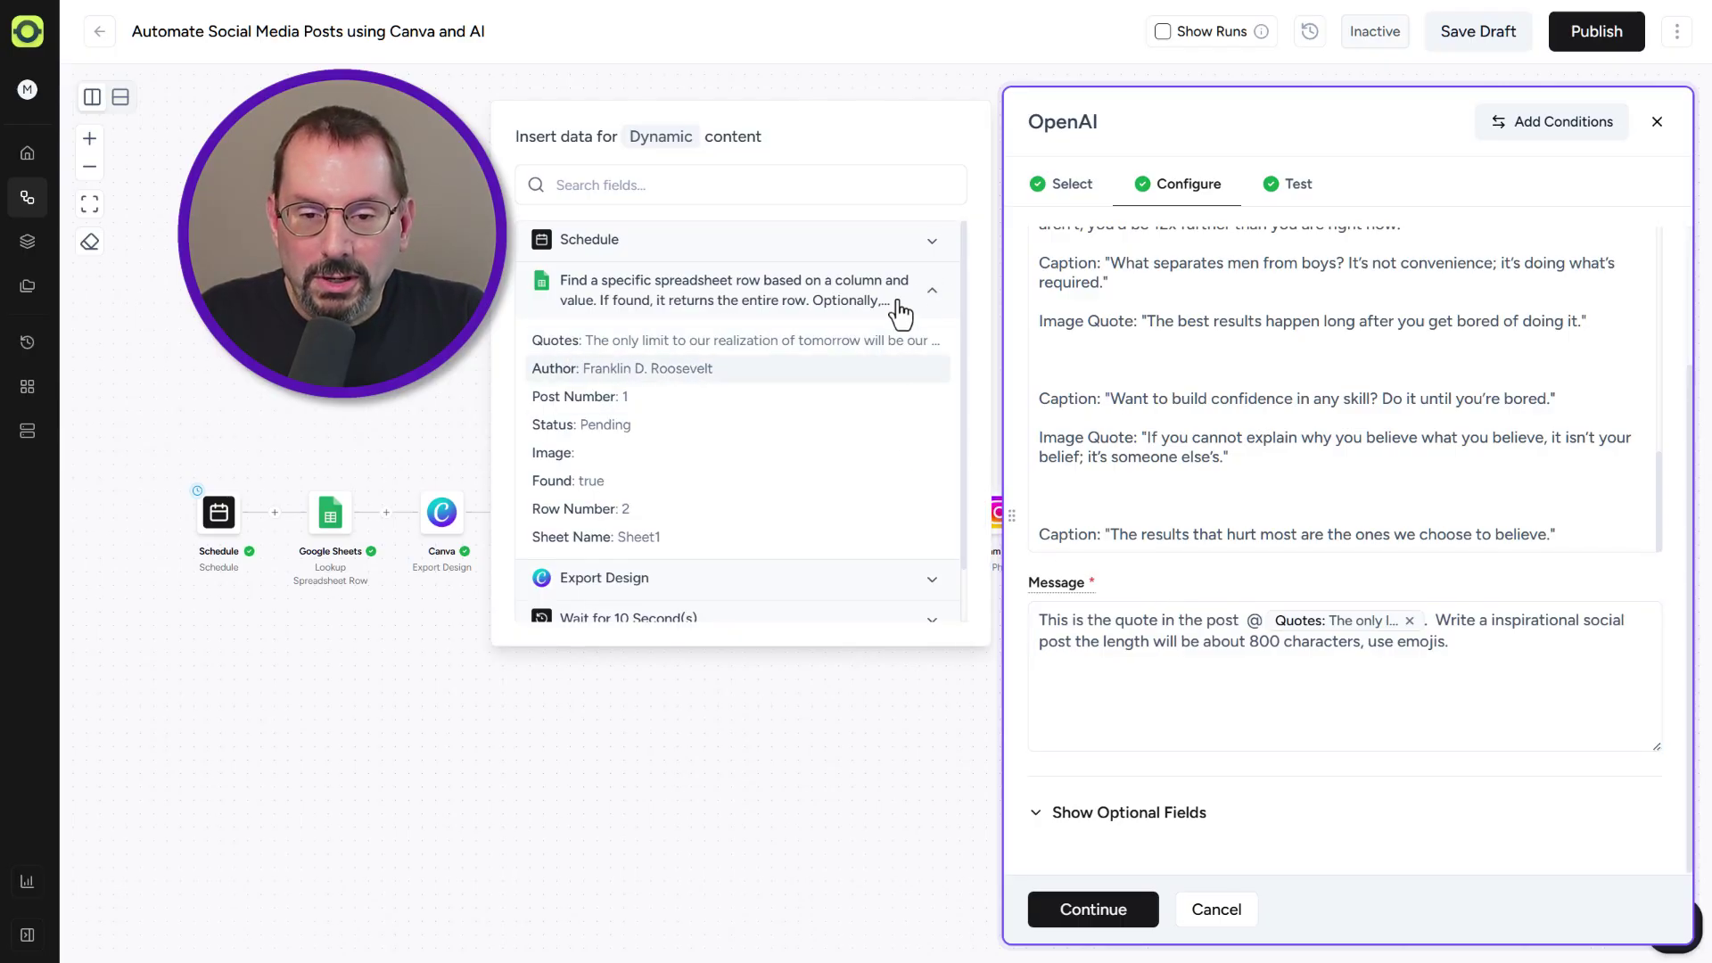
{"action": "left_click", "coordinate": [1300, 730]}
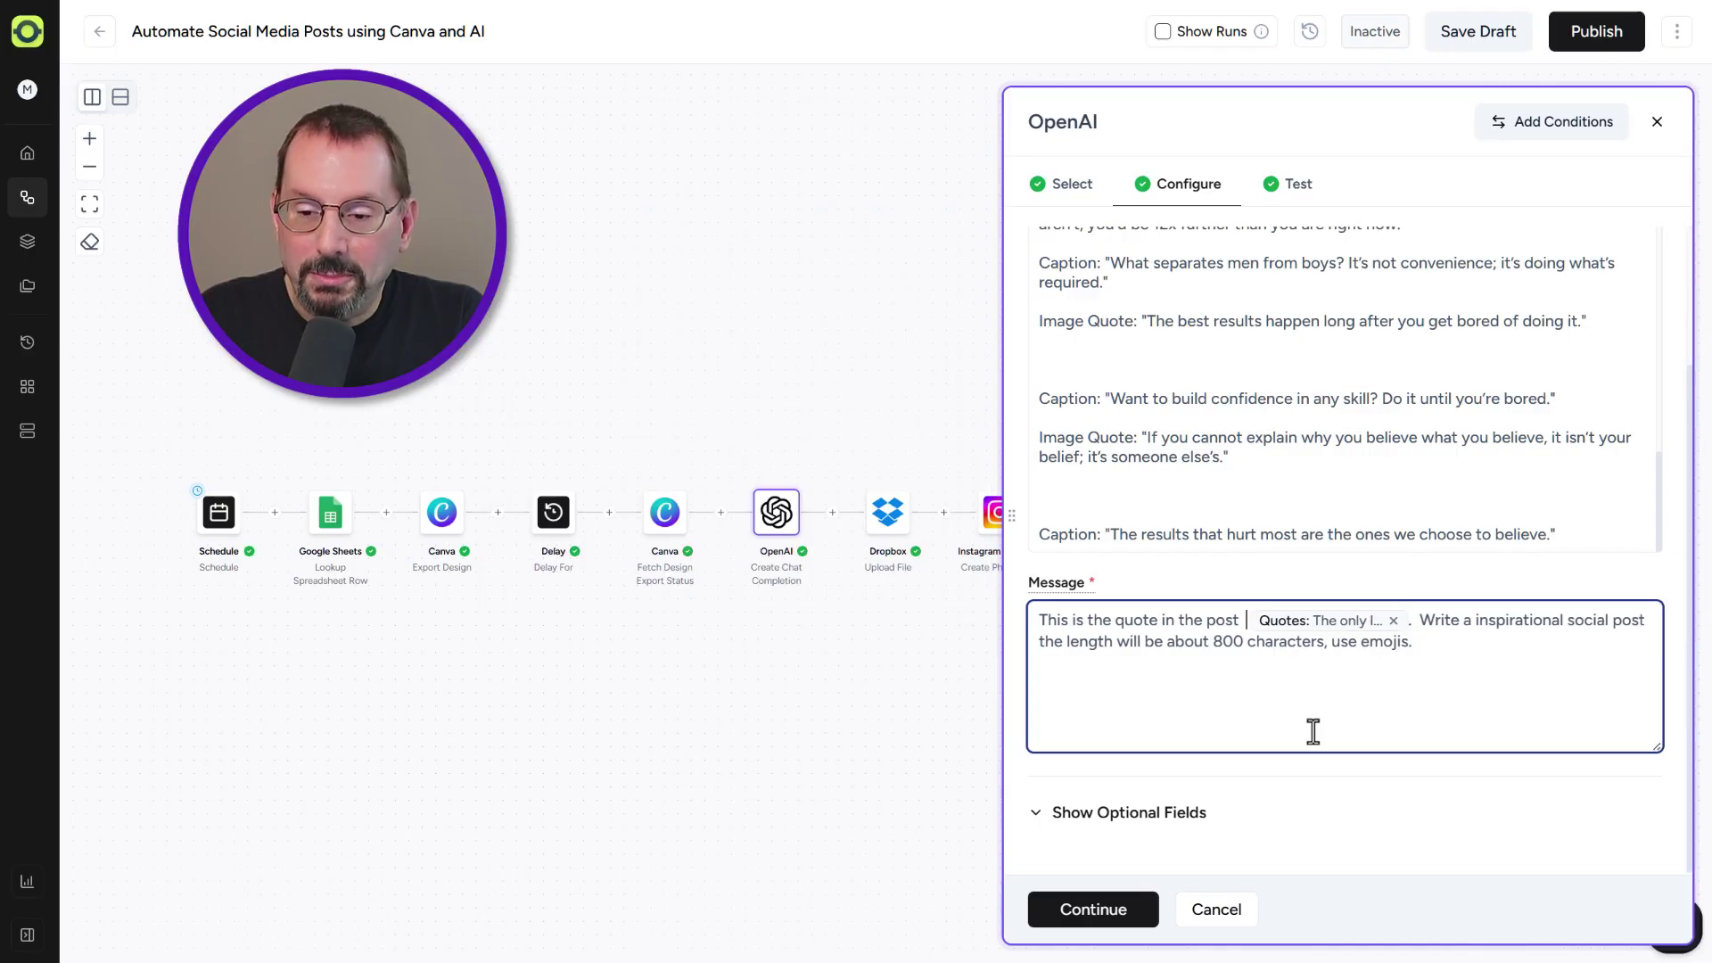
Step: Test the OpenAI Create Chat Completion action, check the generated caption in the message content, and save the step
{"action": "left_click", "coordinate": [1095, 910]}
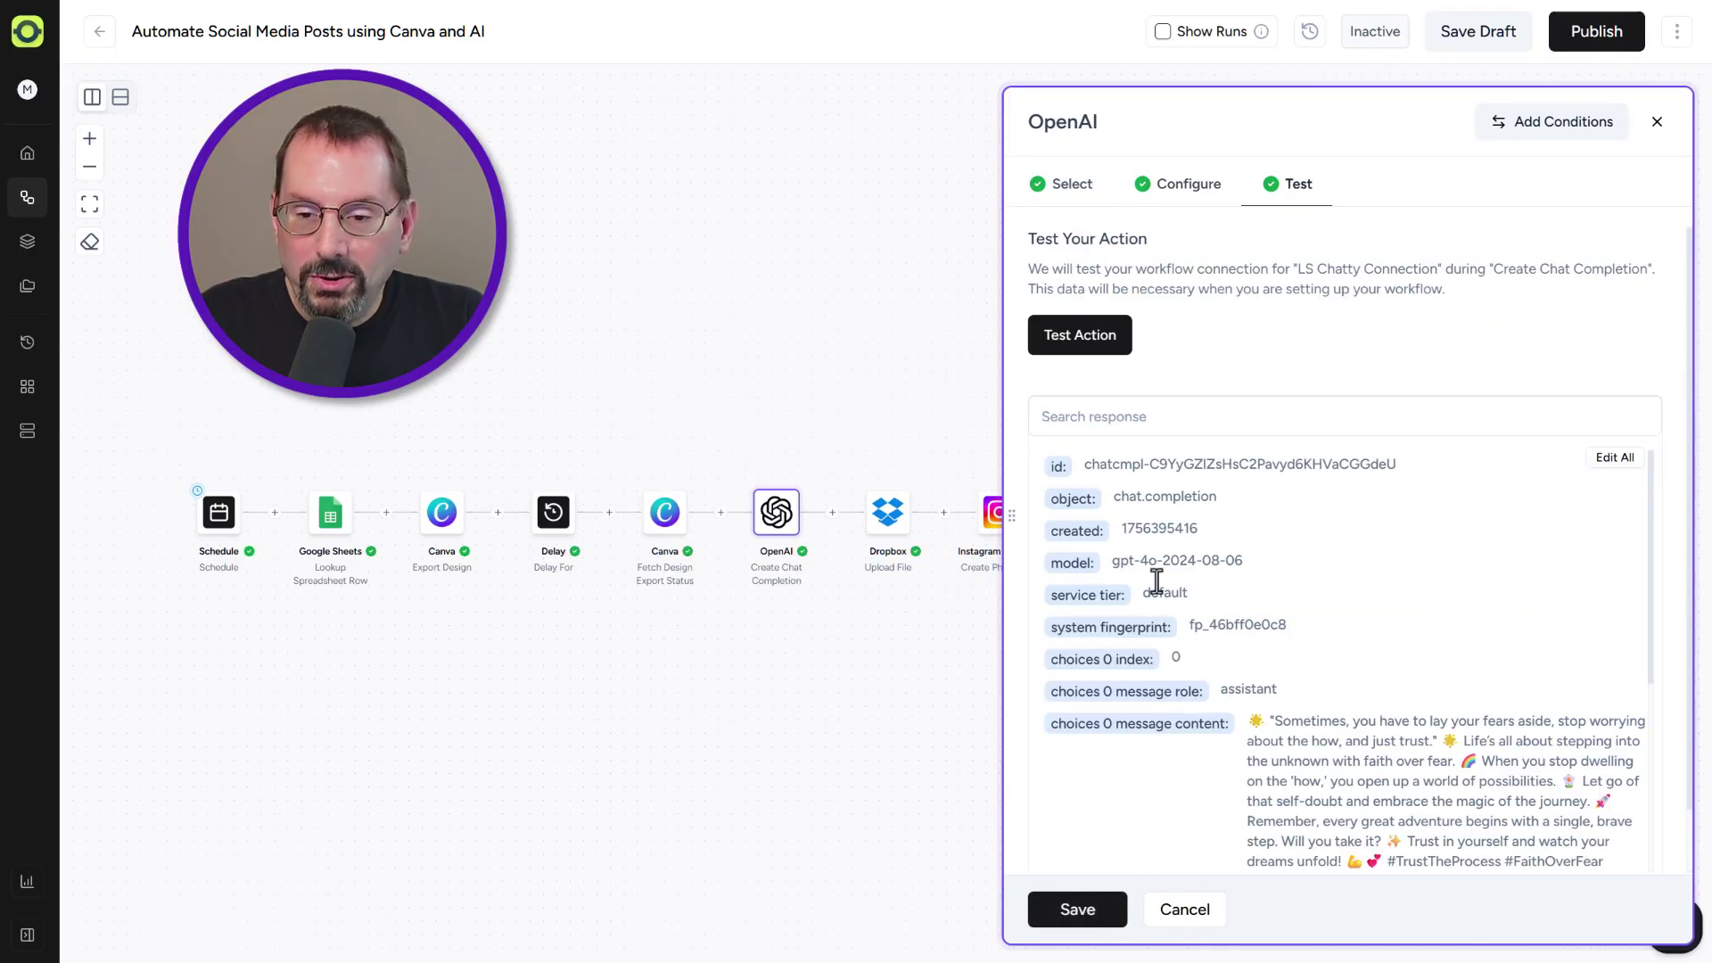
{"action": "left_click", "coordinate": [1073, 339]}
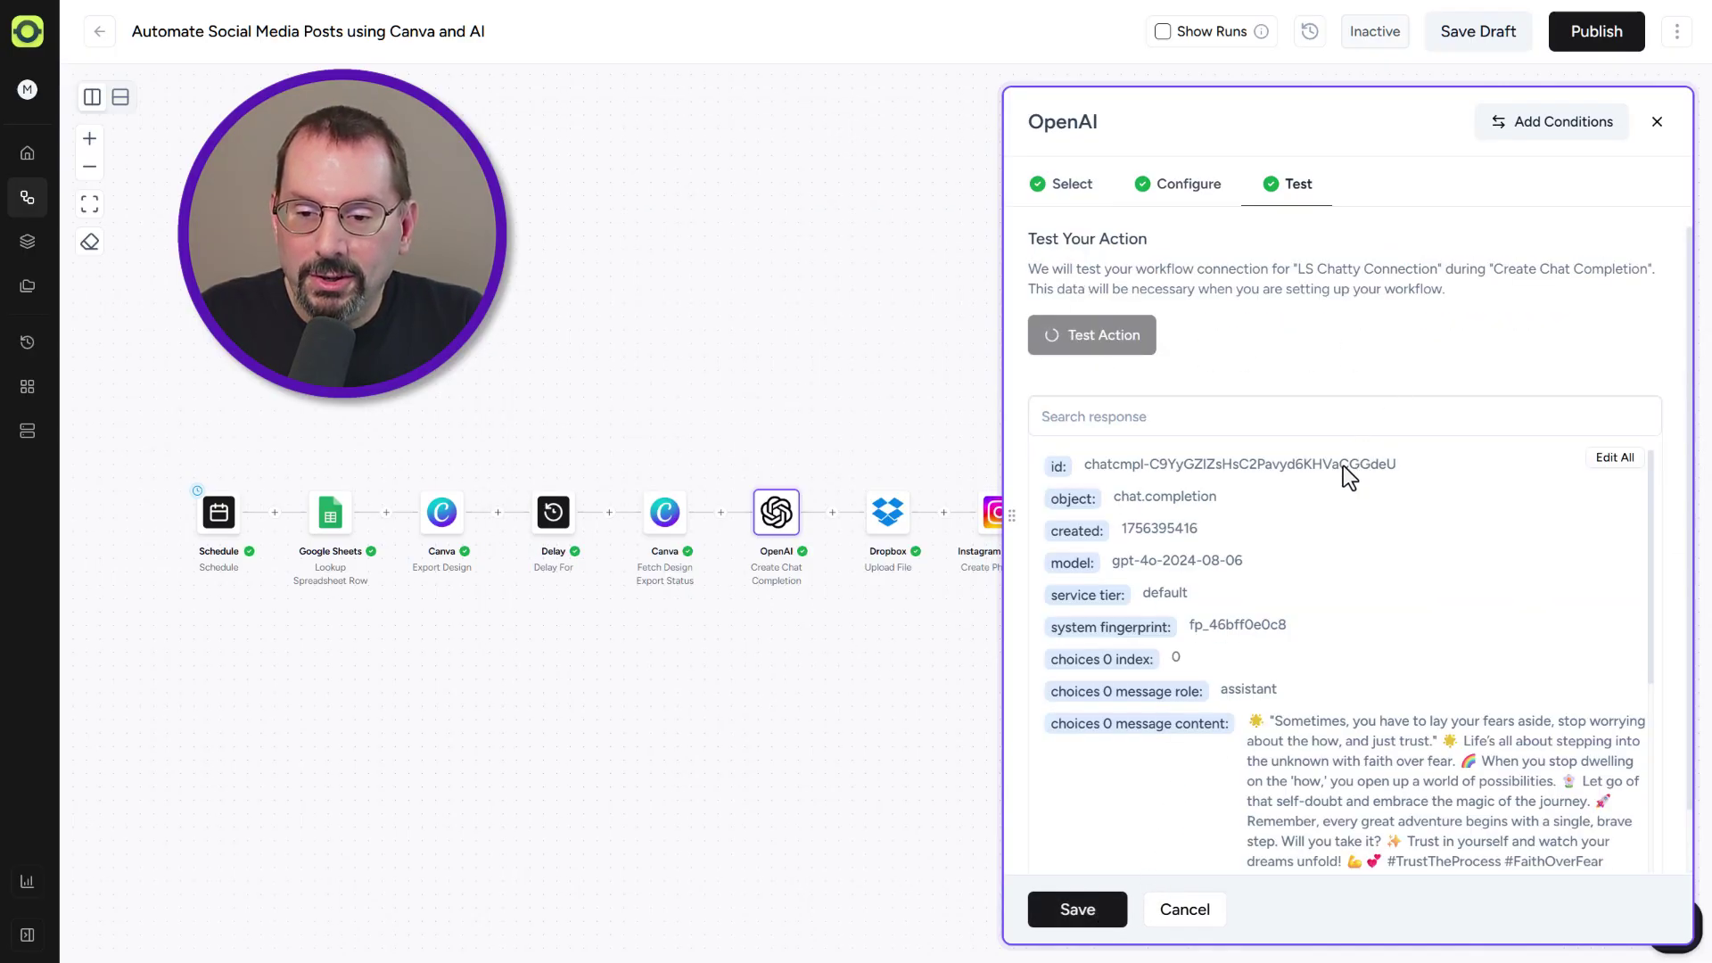
{"action": "scroll", "coordinate": [1325, 498], "scroll_direction": "down", "scroll_amount": 1}
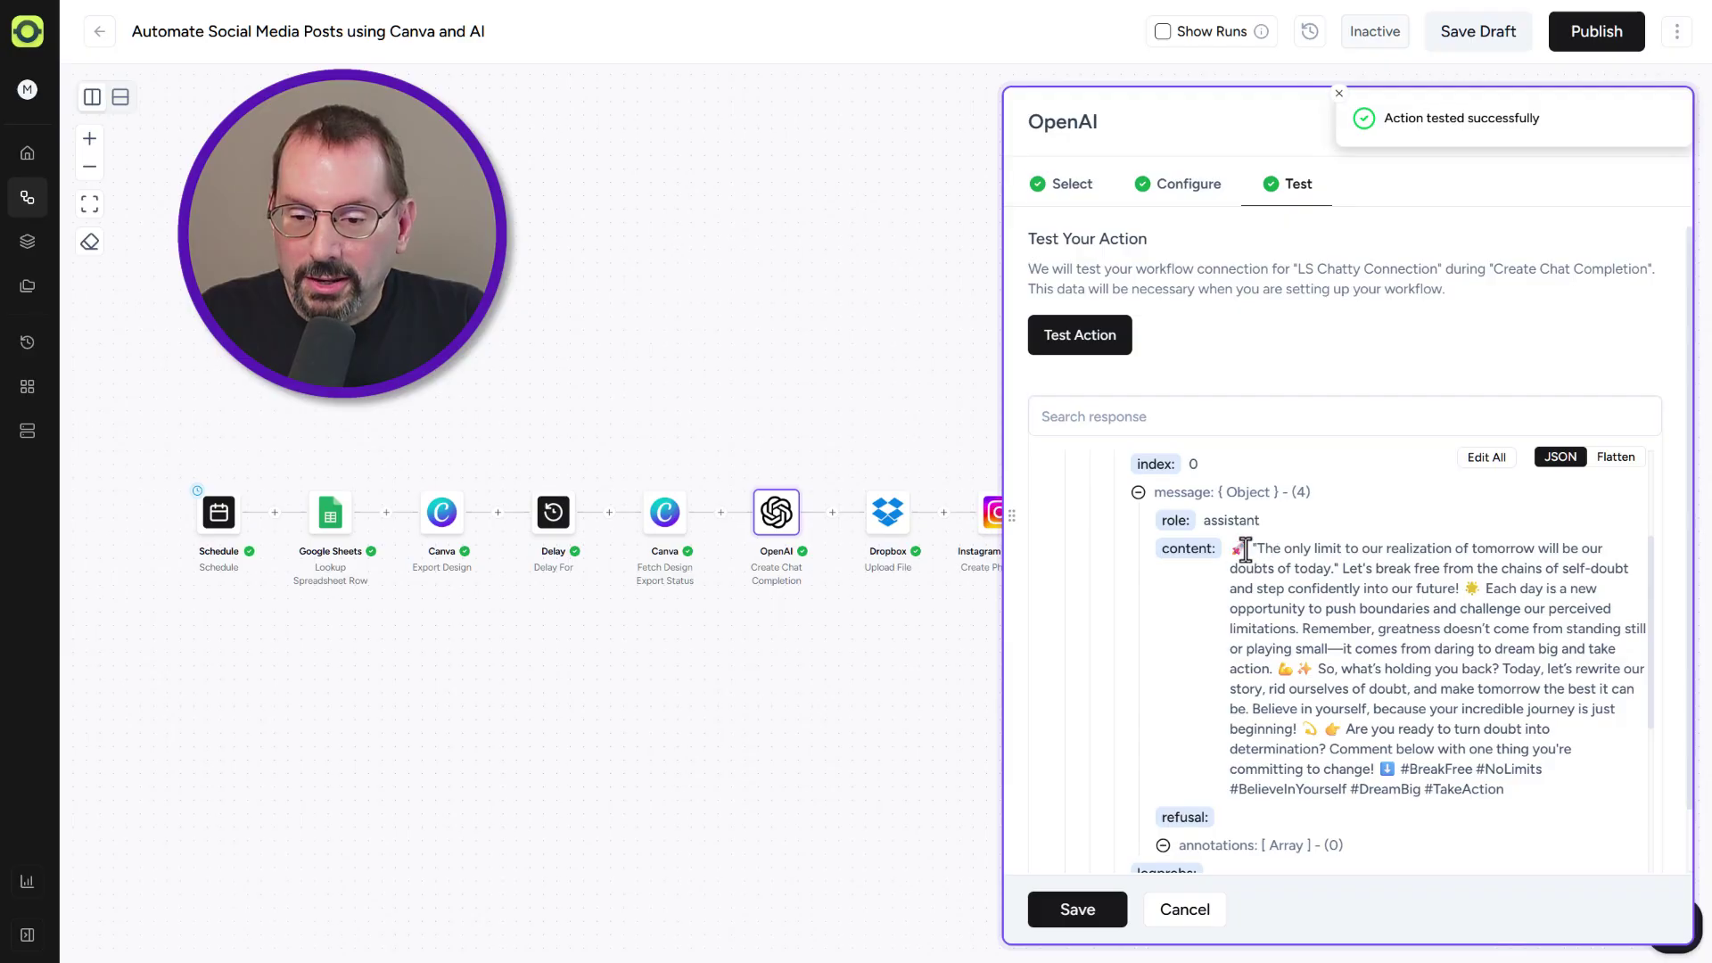
{"action": "left_click_drag", "start_coordinate": [1232, 547], "coordinate": [1548, 804]}
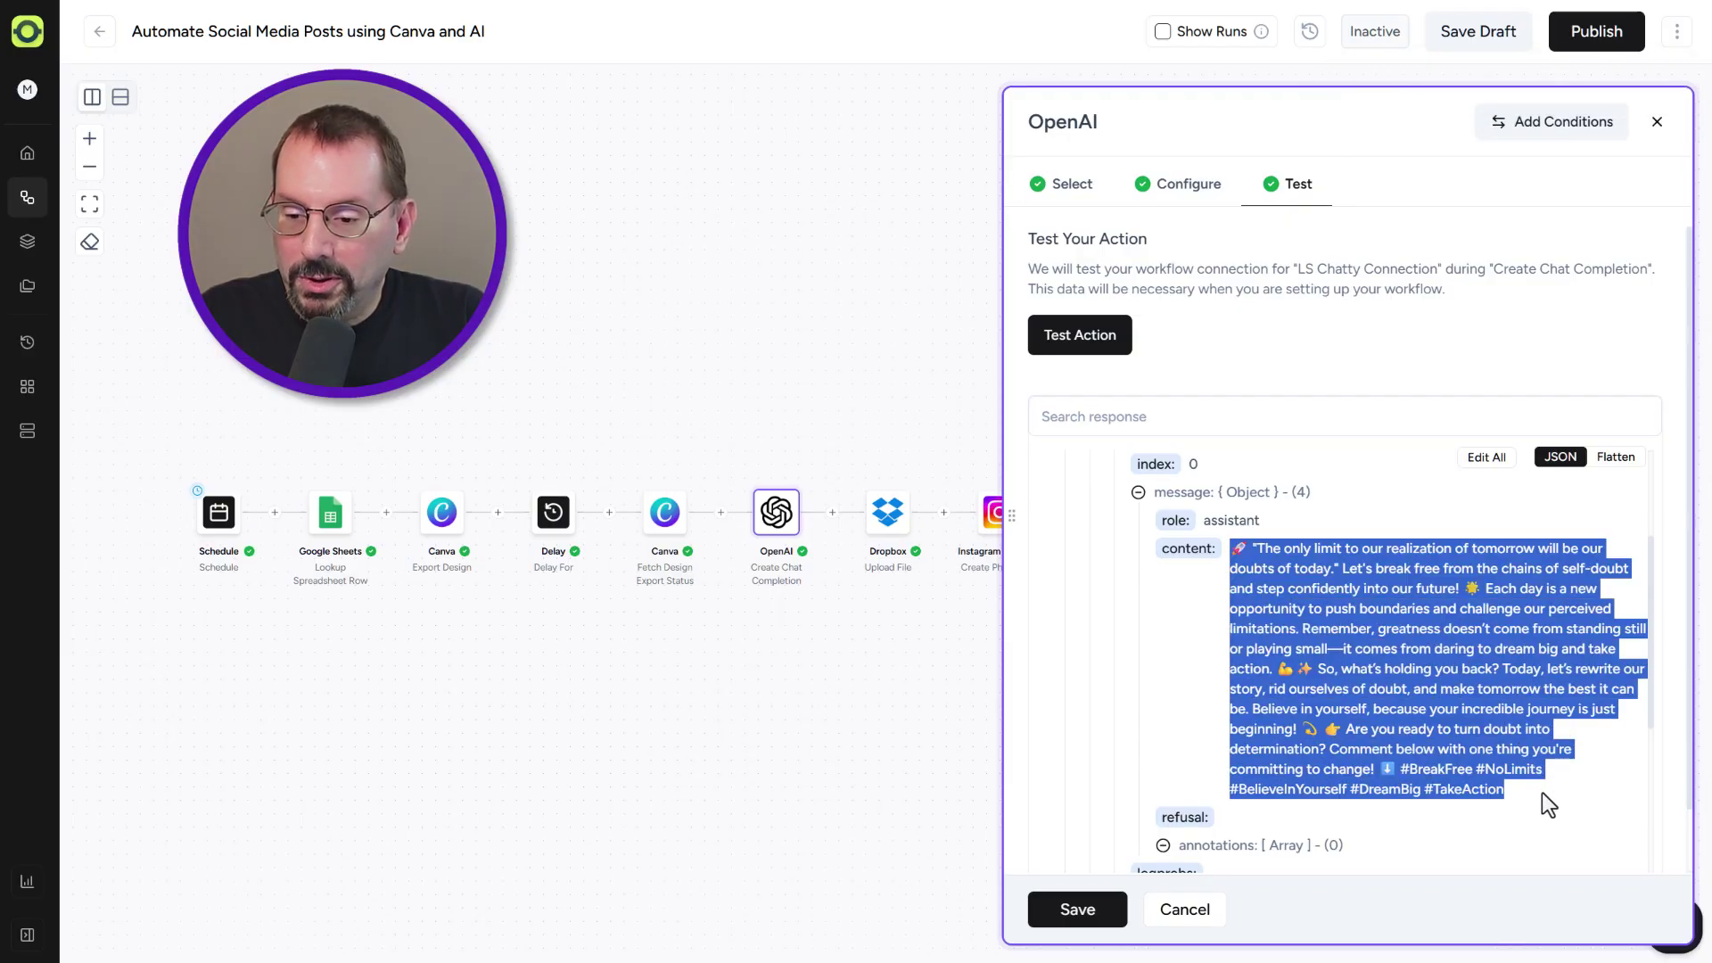
{"action": "left_click", "coordinate": [1077, 910]}
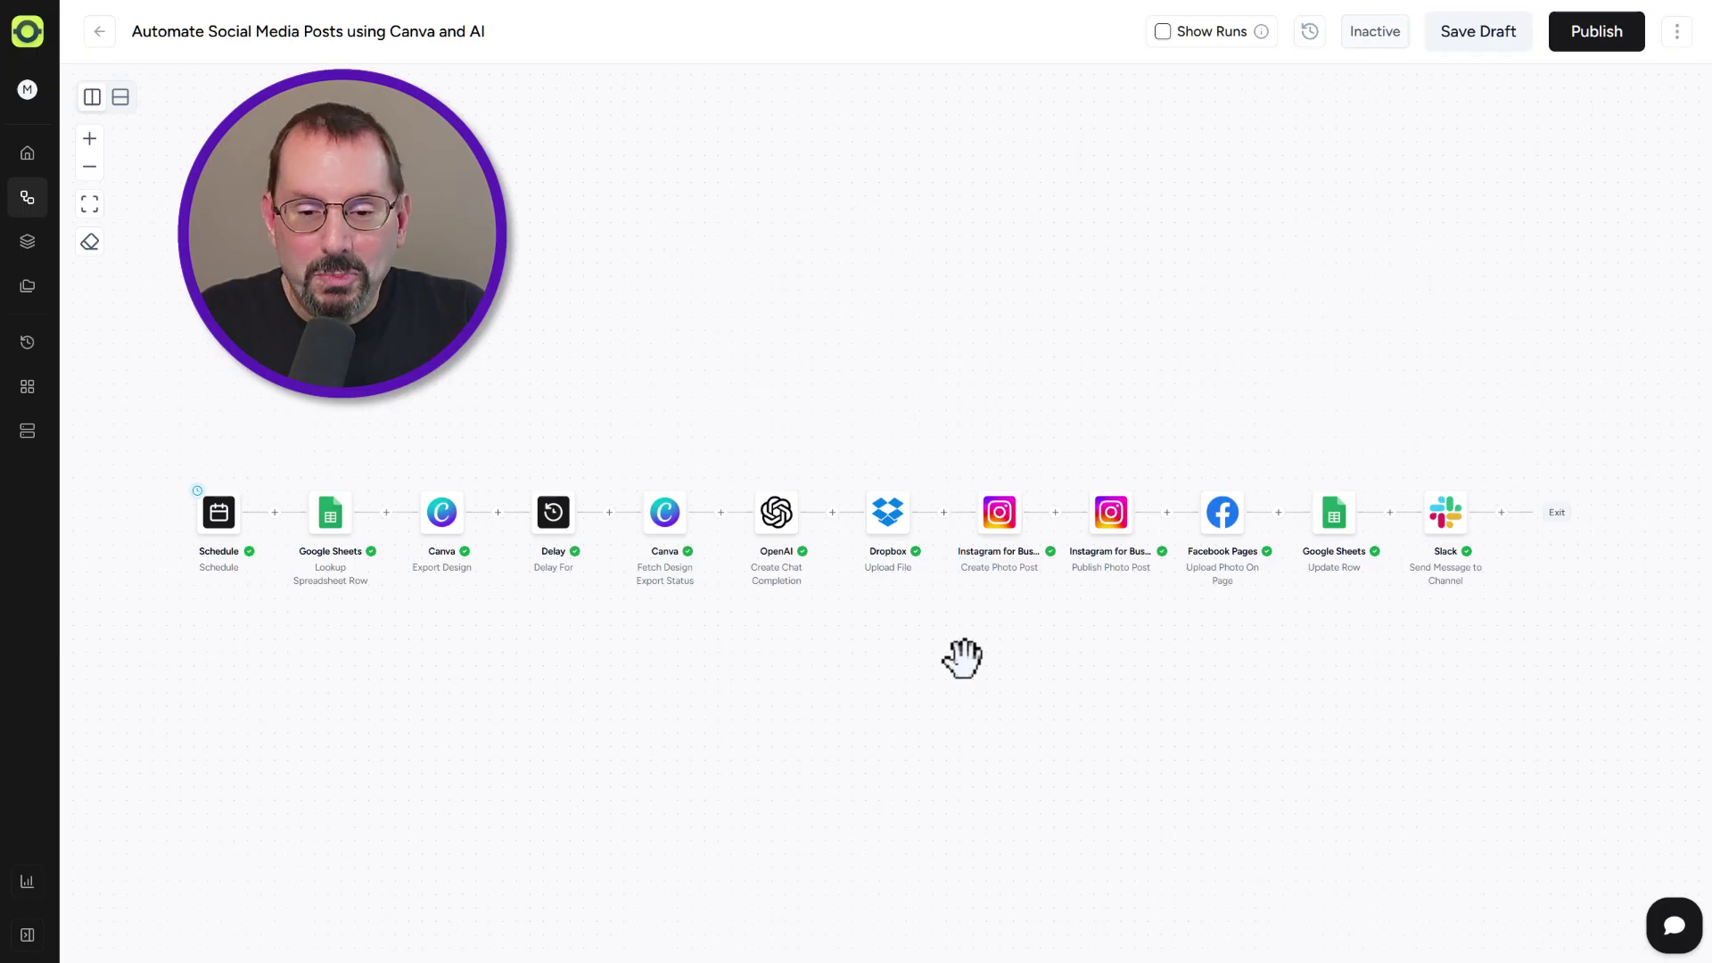
Step: Open the Dropbox Upload File step and look up Fetch Design Export Status's Job Urls 0 in the dynamic data for the File URL
{"action": "left_click", "coordinate": [890, 504]}
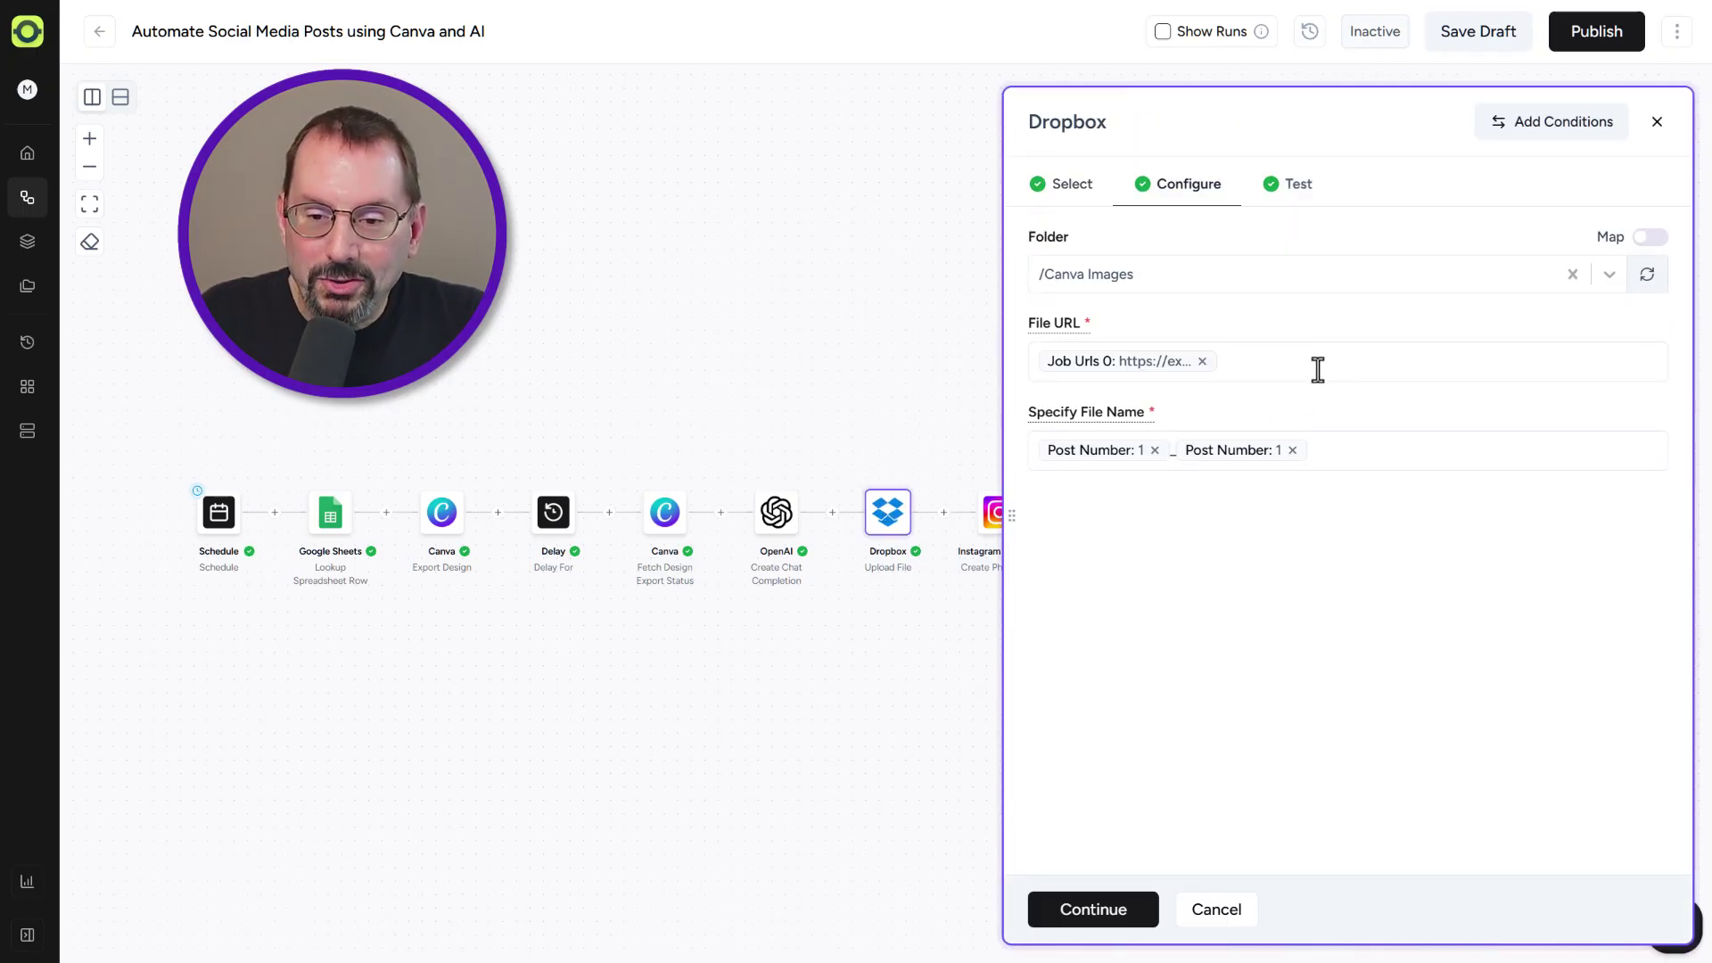
{"action": "left_click", "coordinate": [1300, 365]}
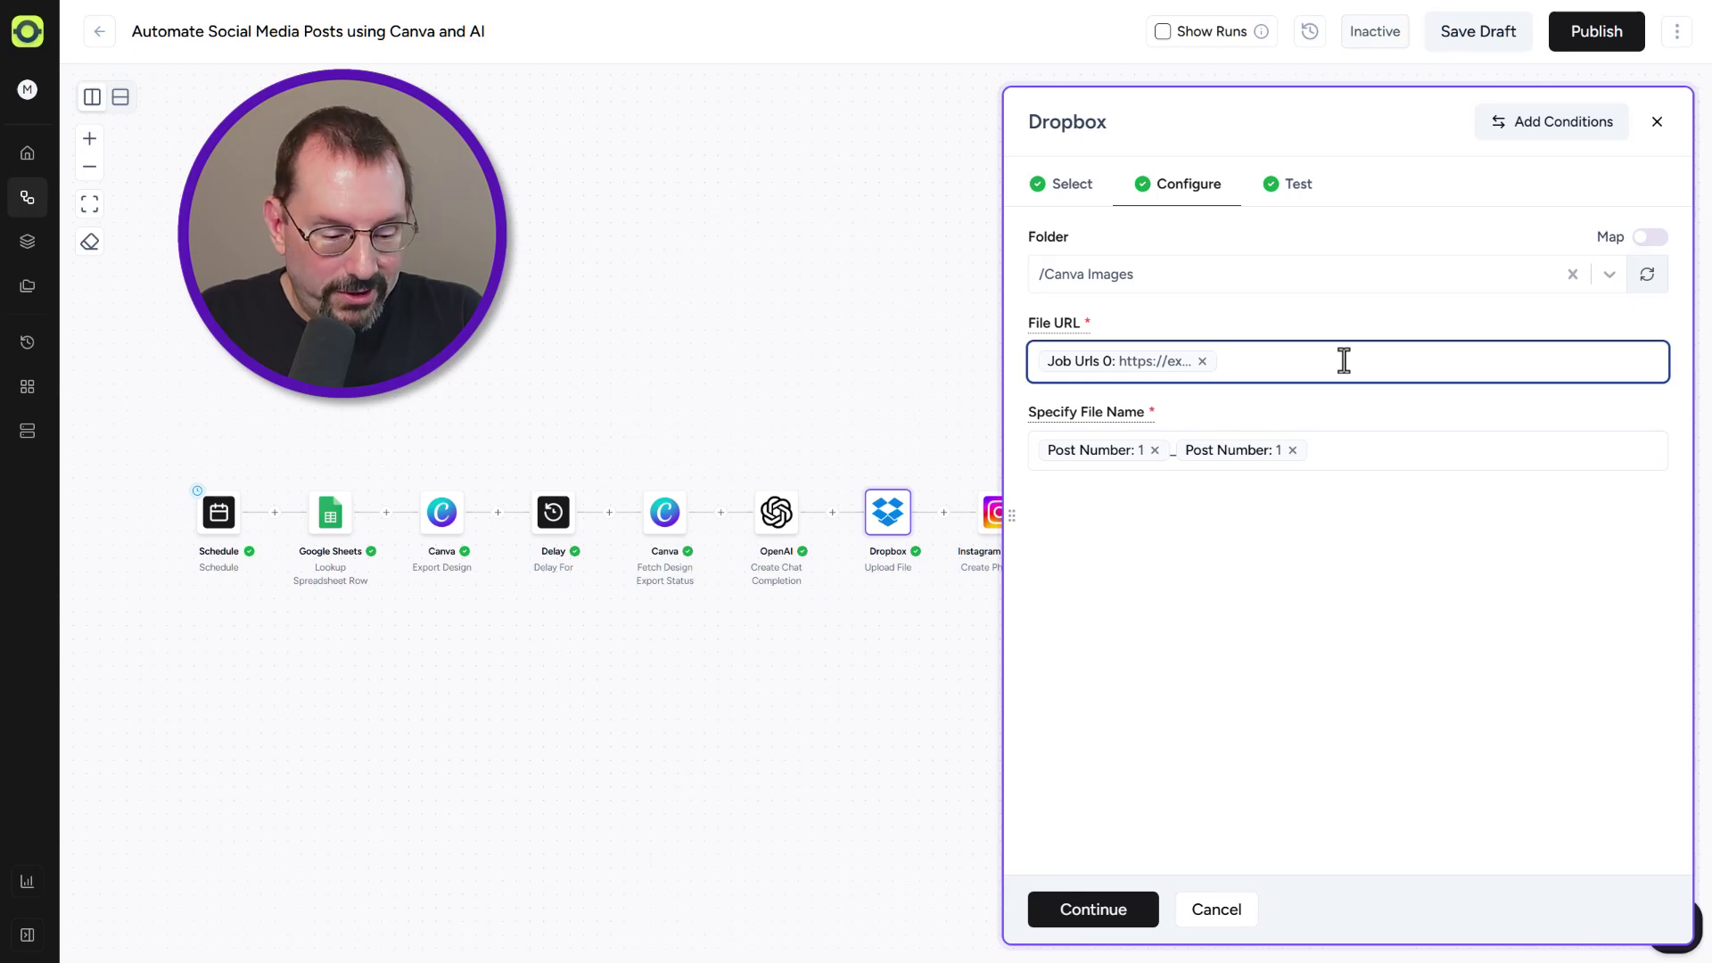
{"action": "type", "text": "@"}
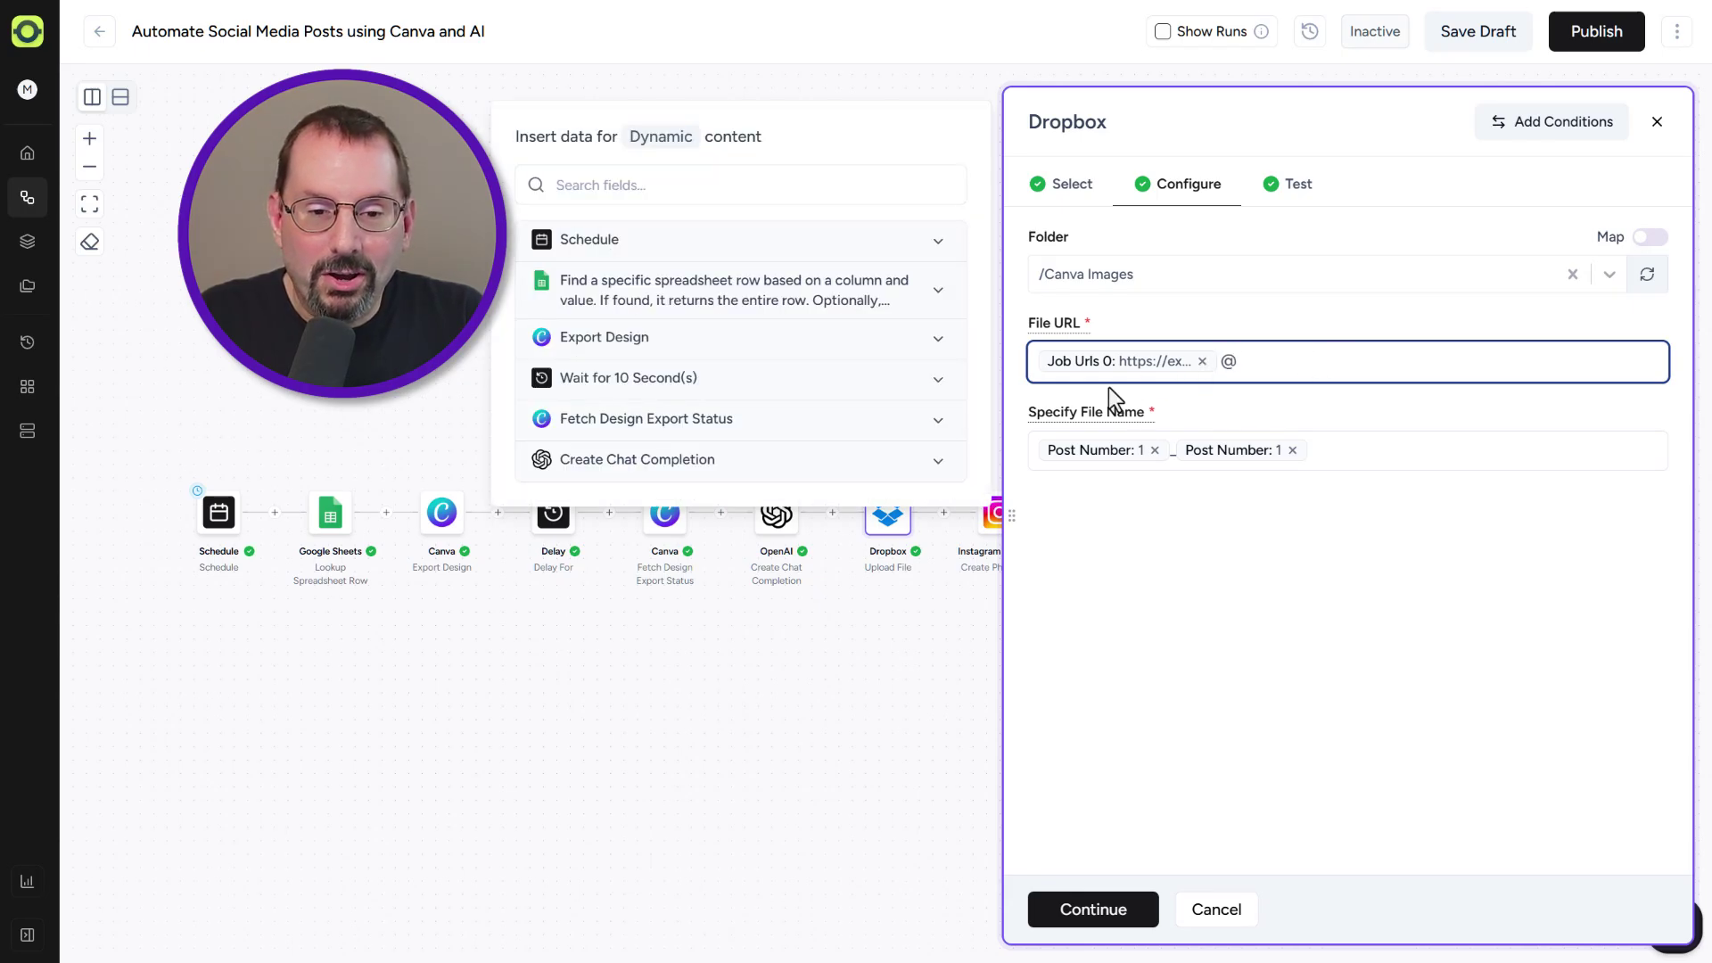
{"action": "left_click", "coordinate": [942, 424]}
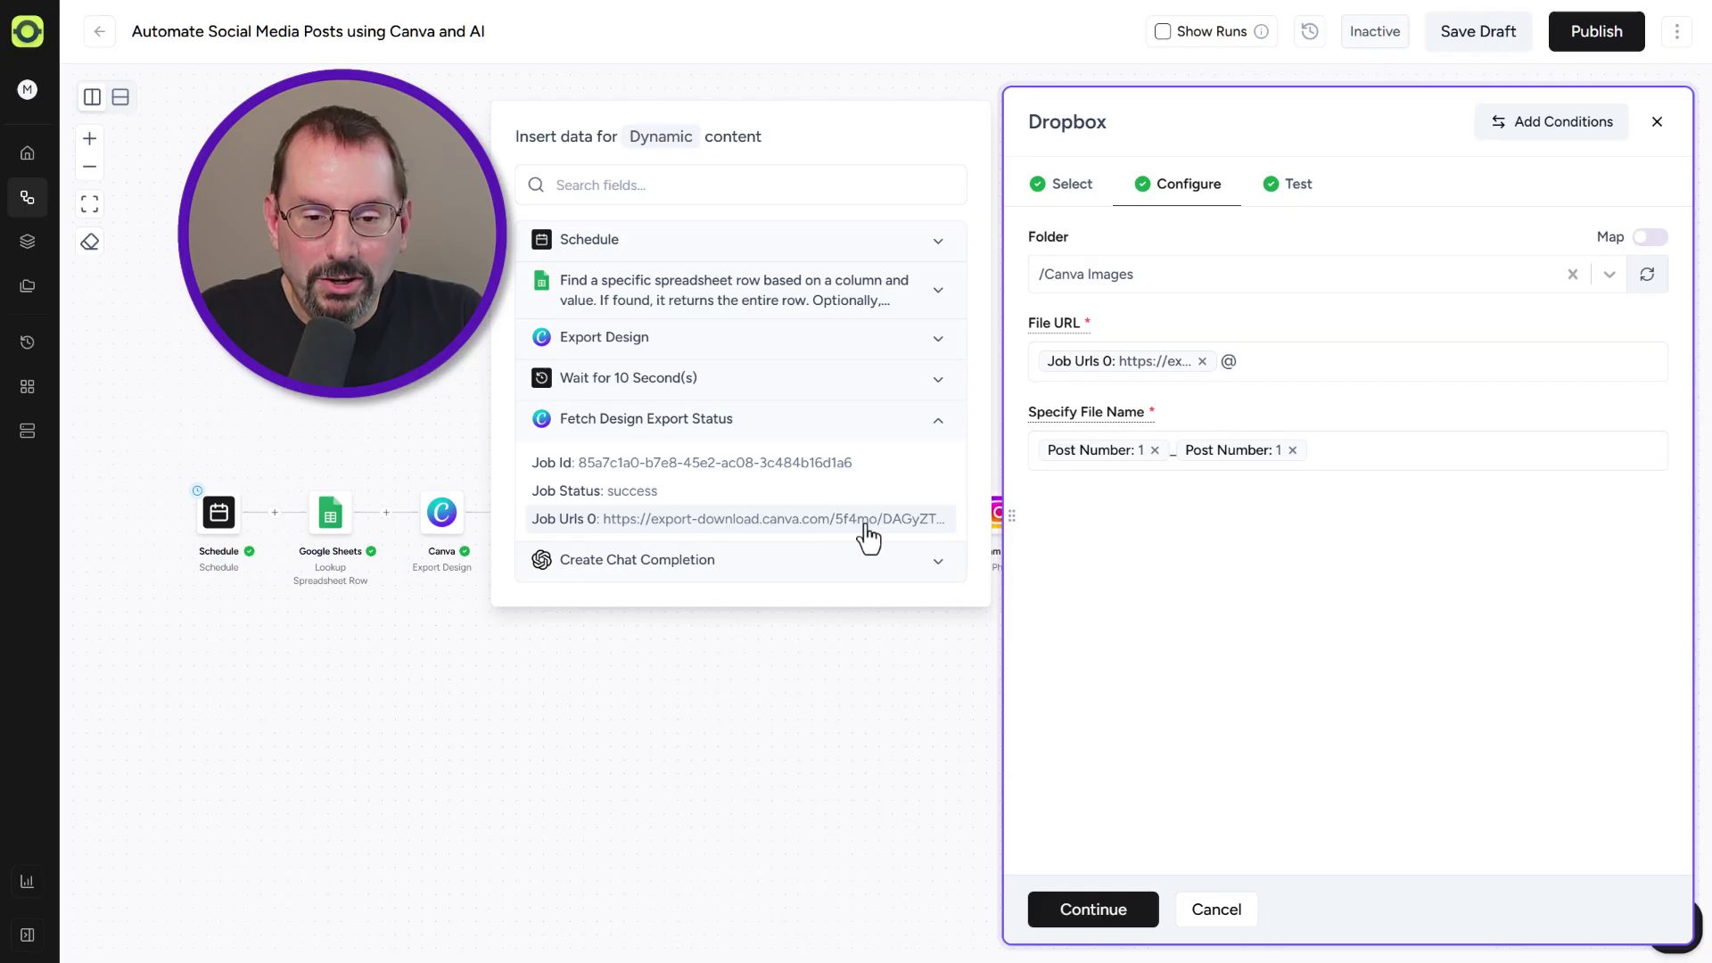
{"action": "left_click", "coordinate": [1300, 357]}
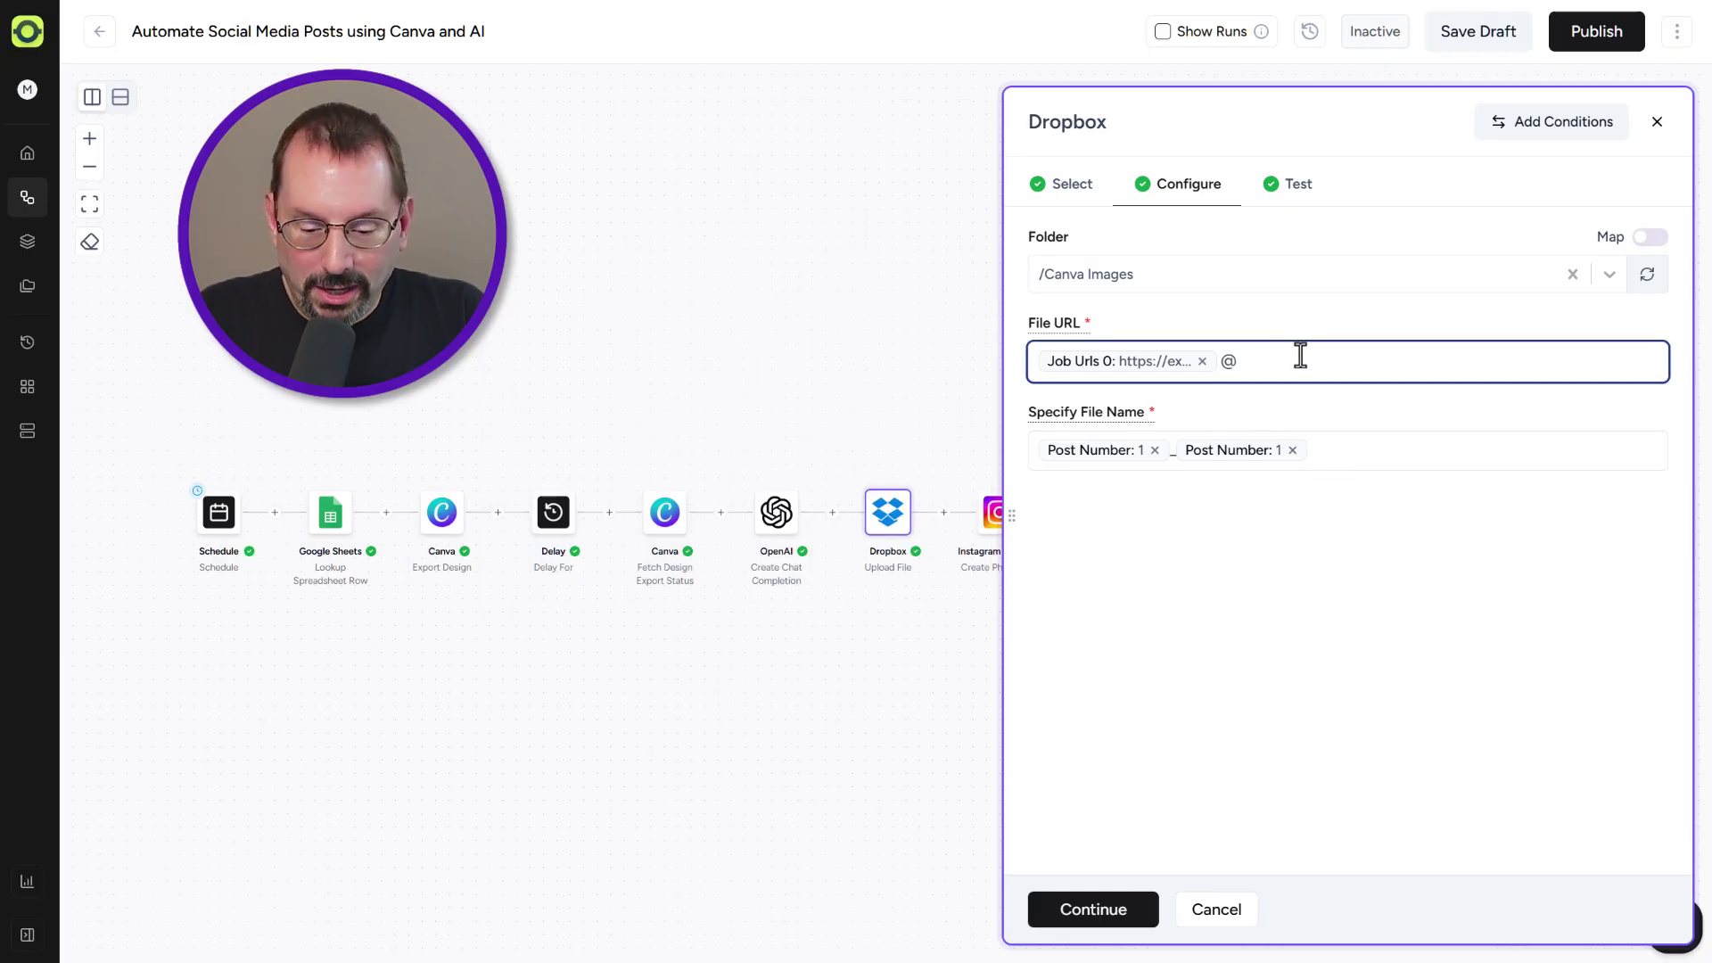
{"action": "key", "text": "BackSpace"}
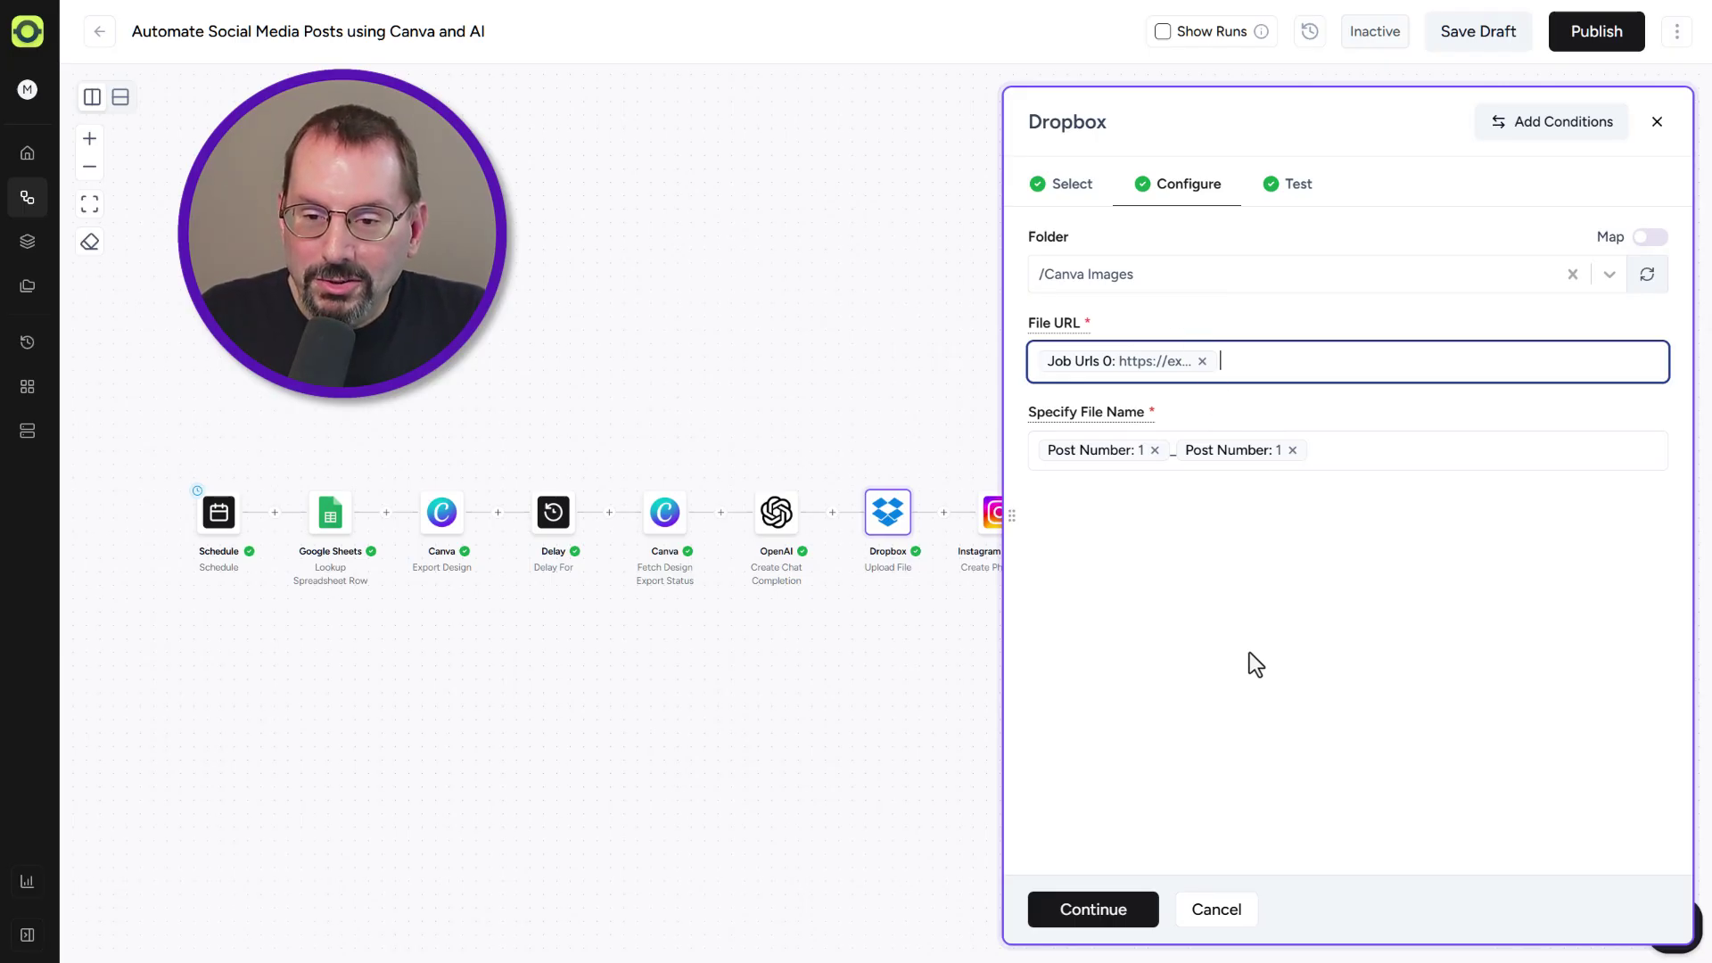
Step: Test the Dropbox Upload File action and save the step
{"action": "left_click", "coordinate": [1097, 909]}
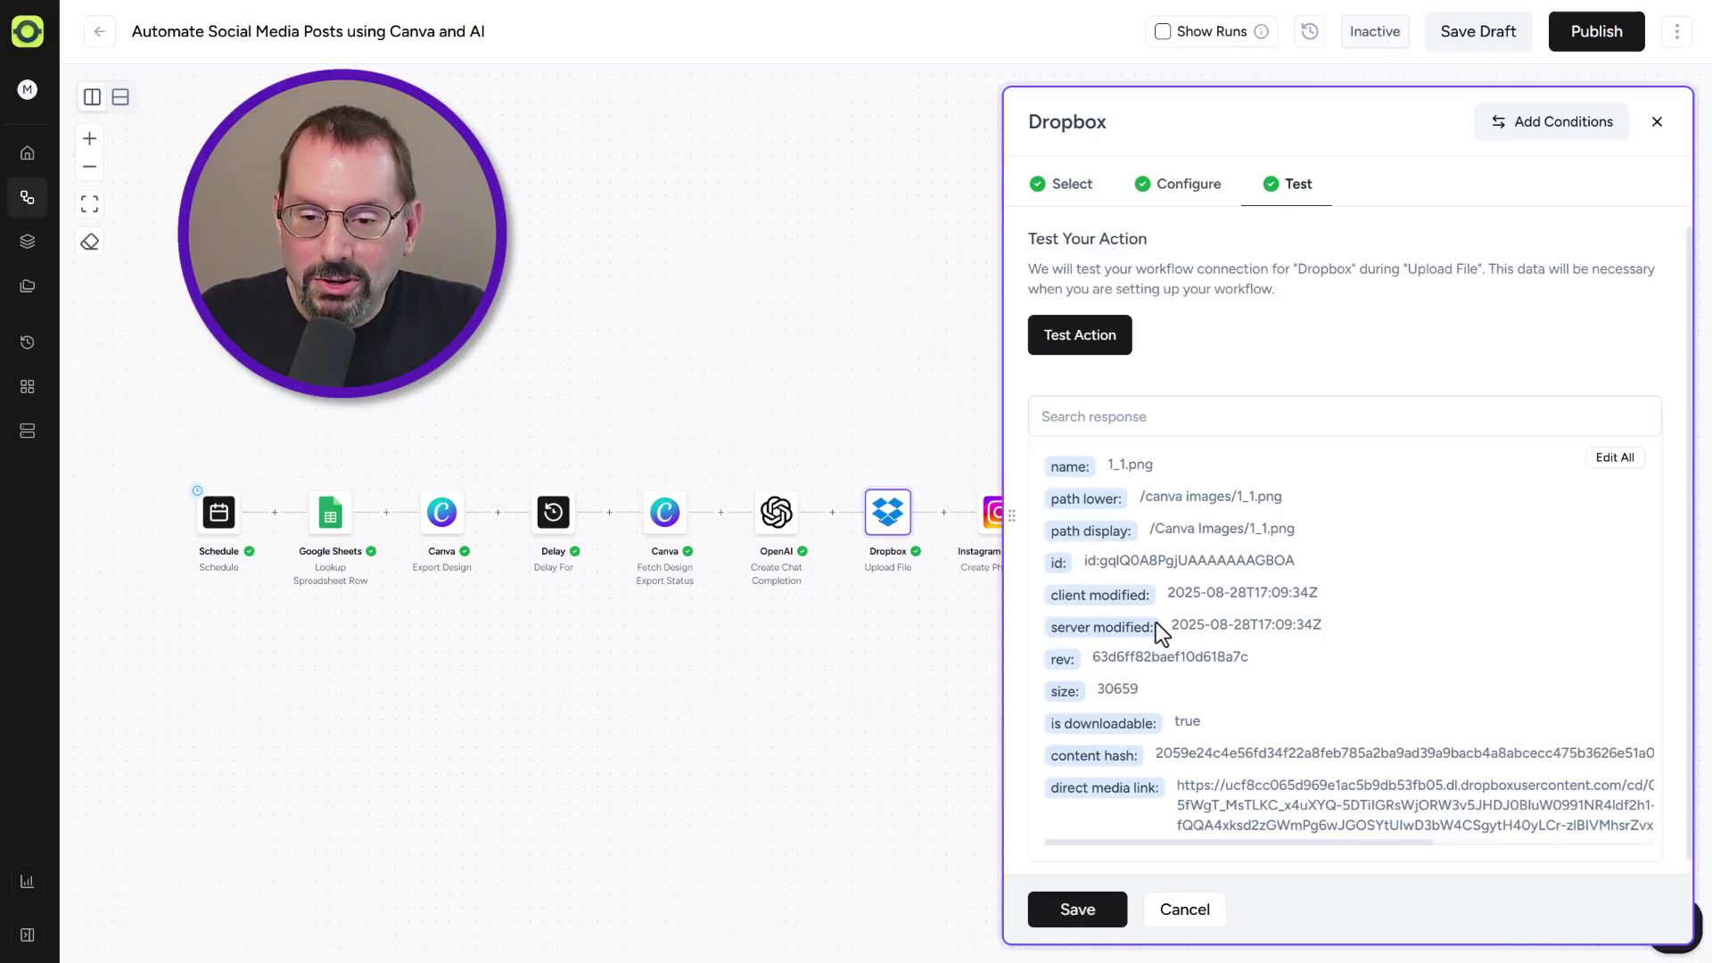
{"action": "left_click", "coordinate": [1075, 336]}
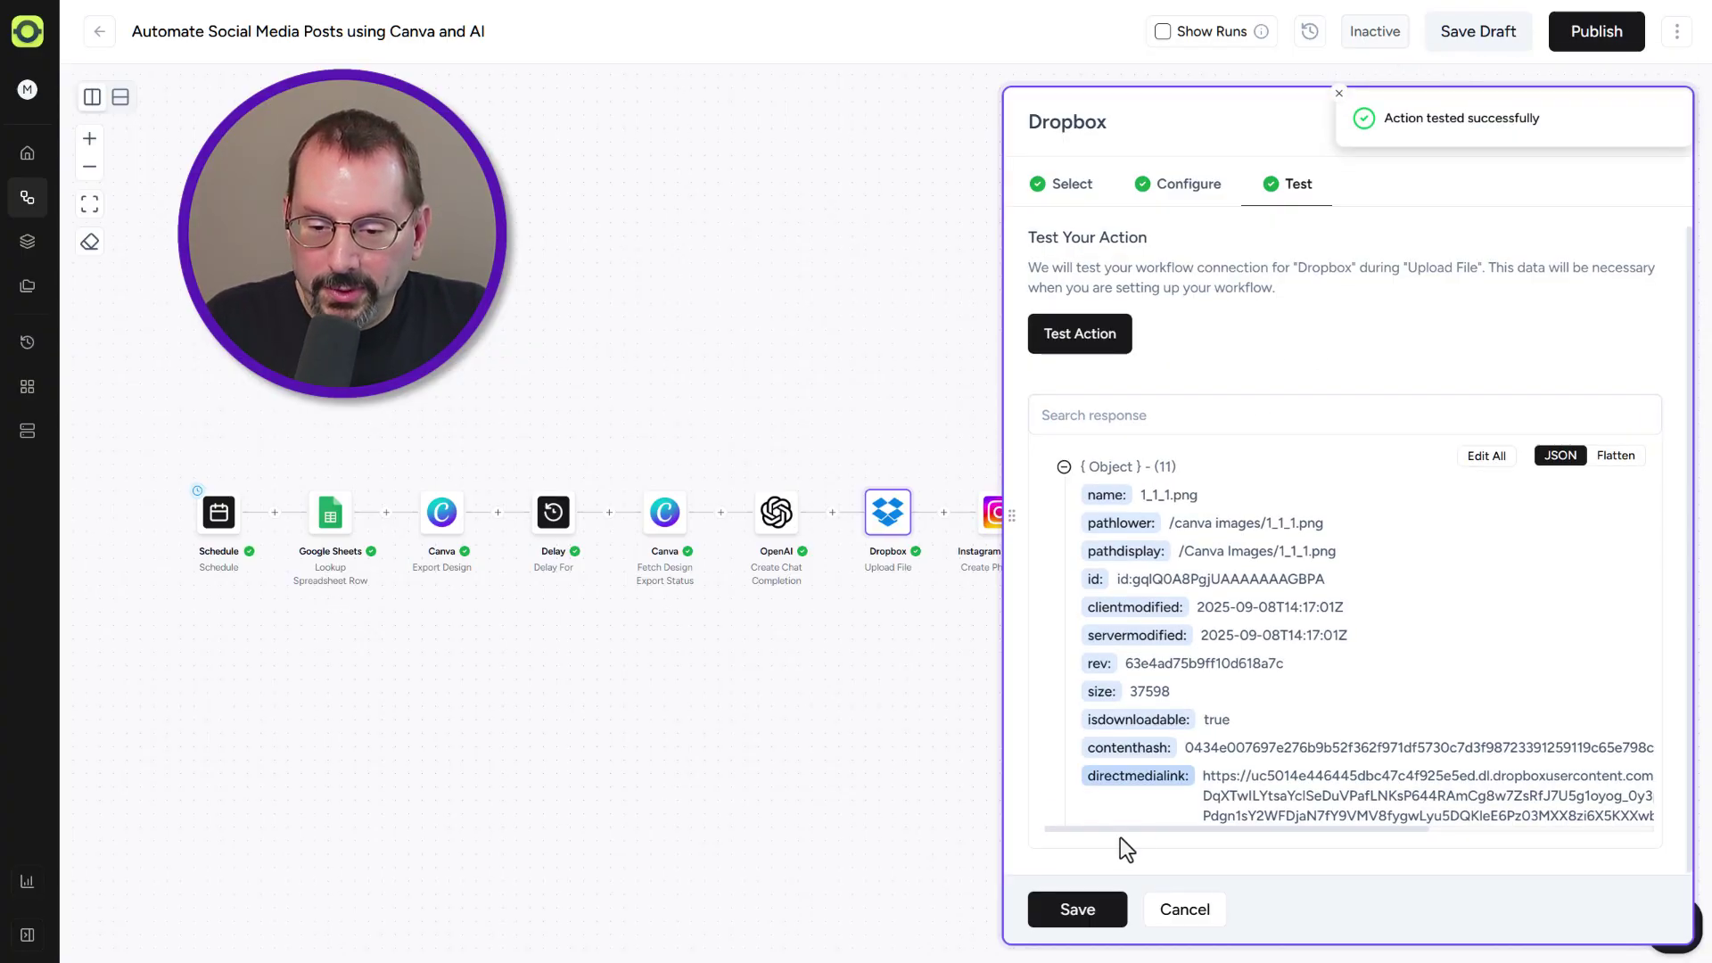
{"action": "left_click", "coordinate": [1078, 912]}
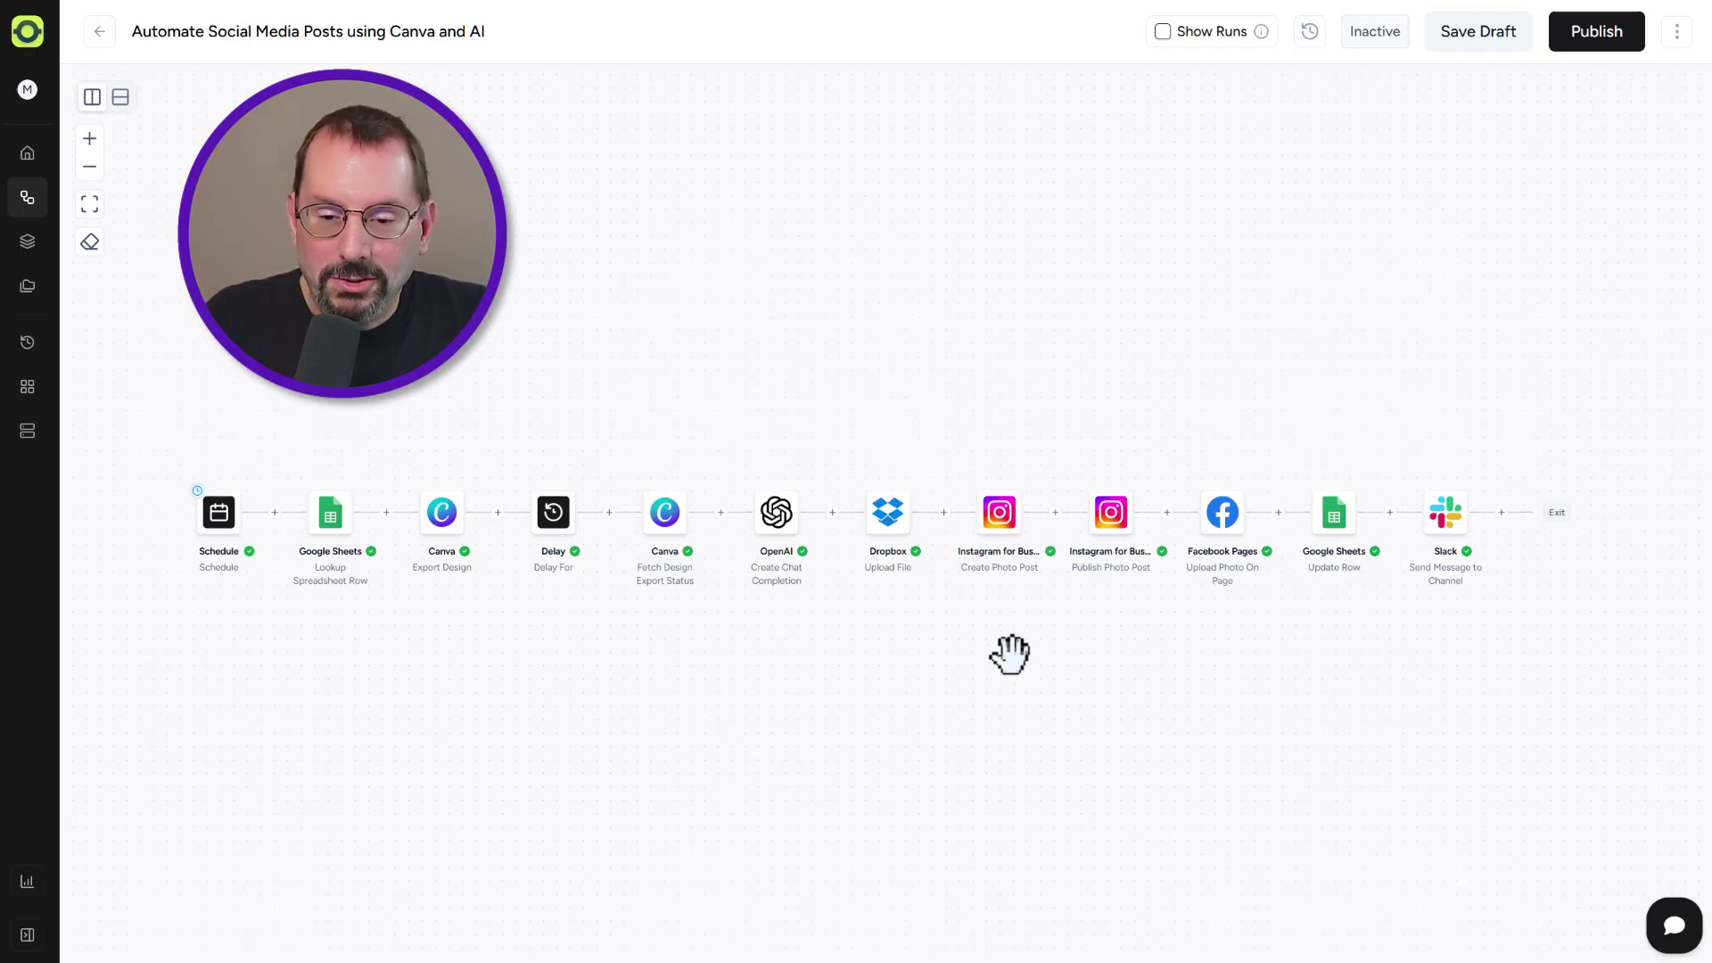
Step: Open the Instagram for Business Create Photo Post step and review its available events and the configured account ID, image URL and caption fields
{"action": "mouse_move", "coordinate": [999, 522]}
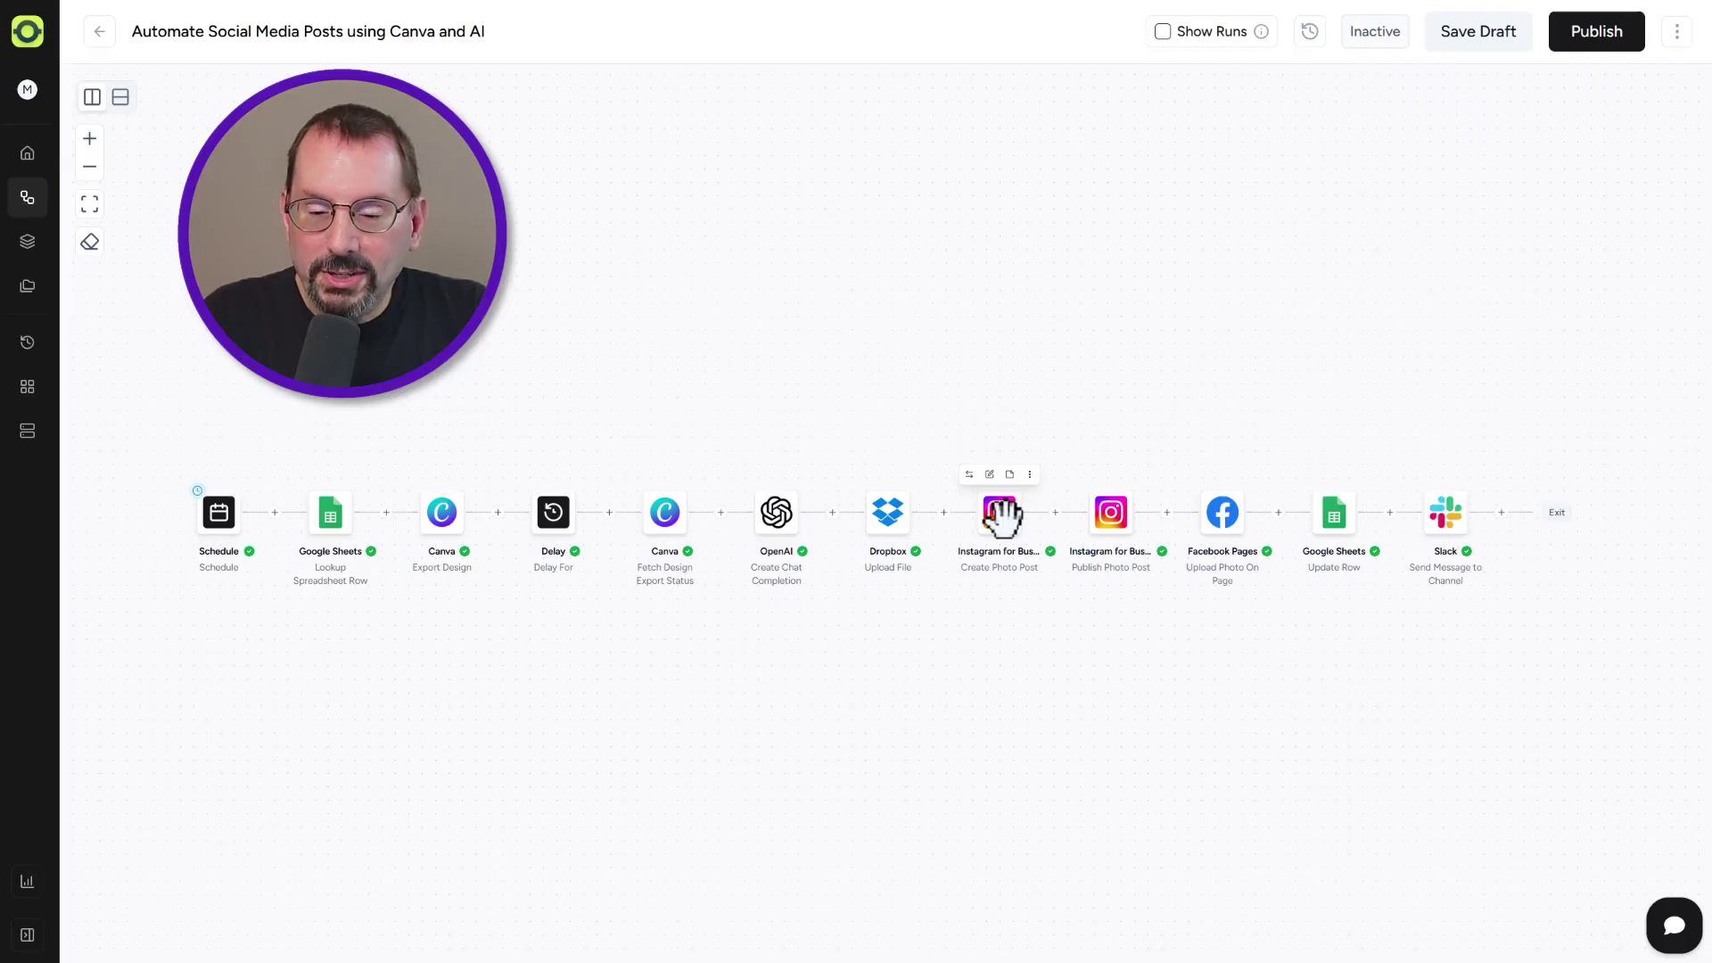
{"action": "left_click", "coordinate": [1001, 515]}
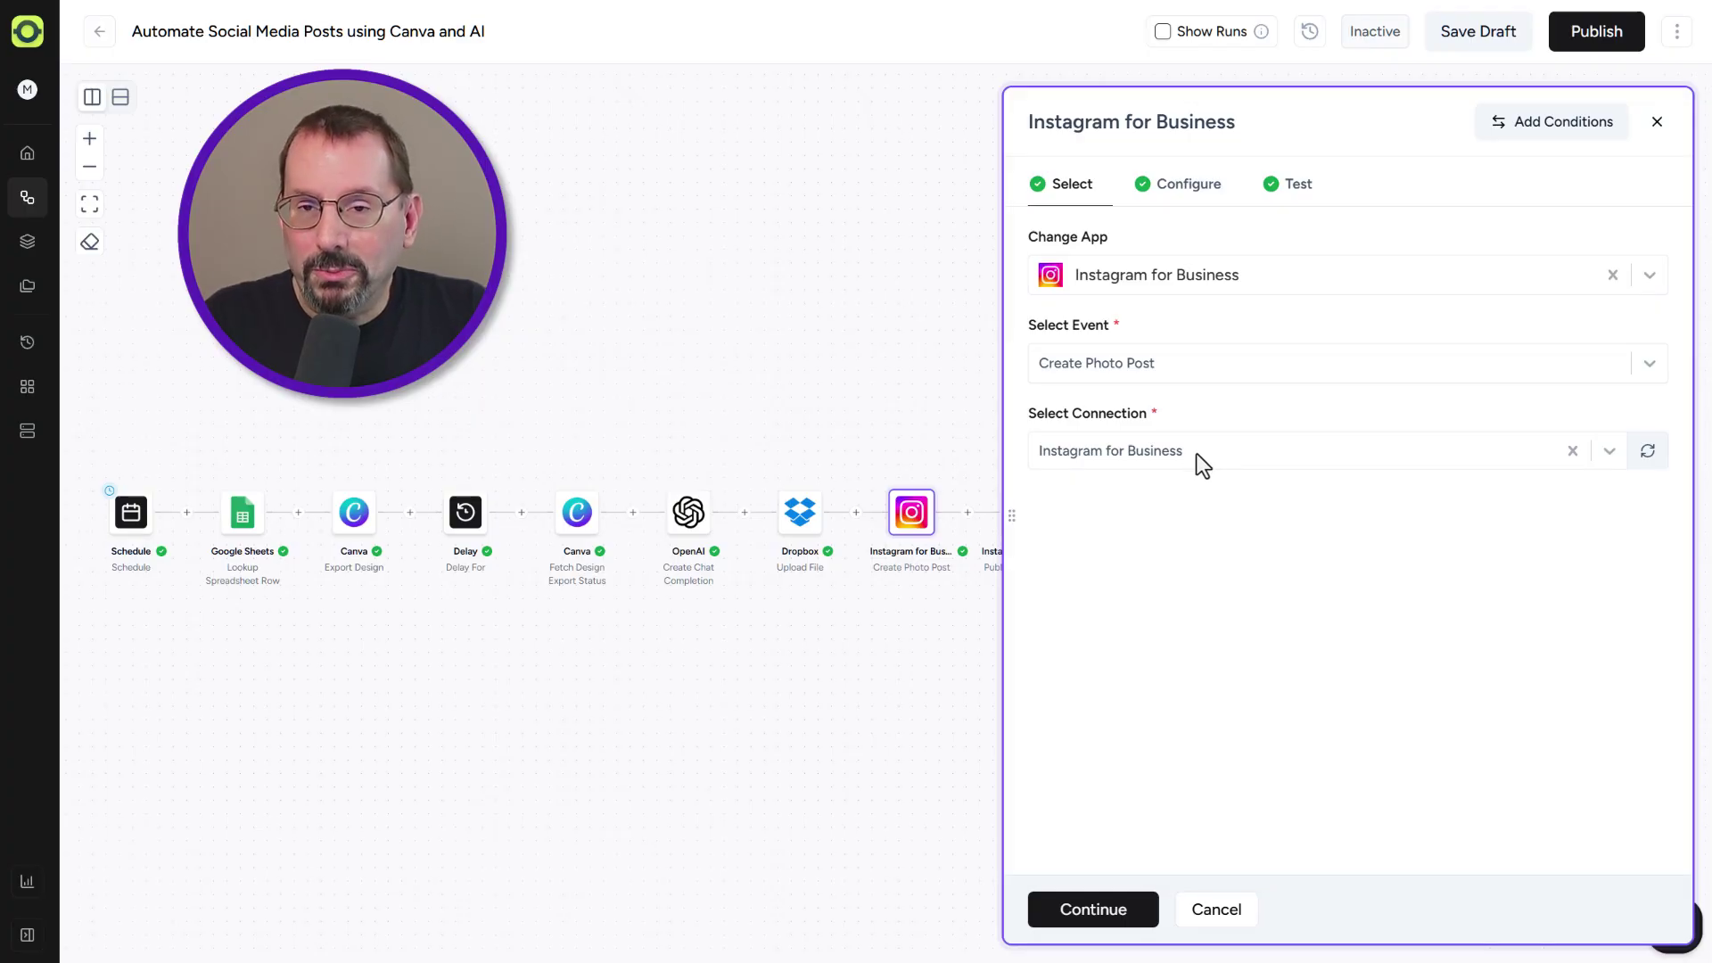
{"action": "left_click", "coordinate": [1181, 361]}
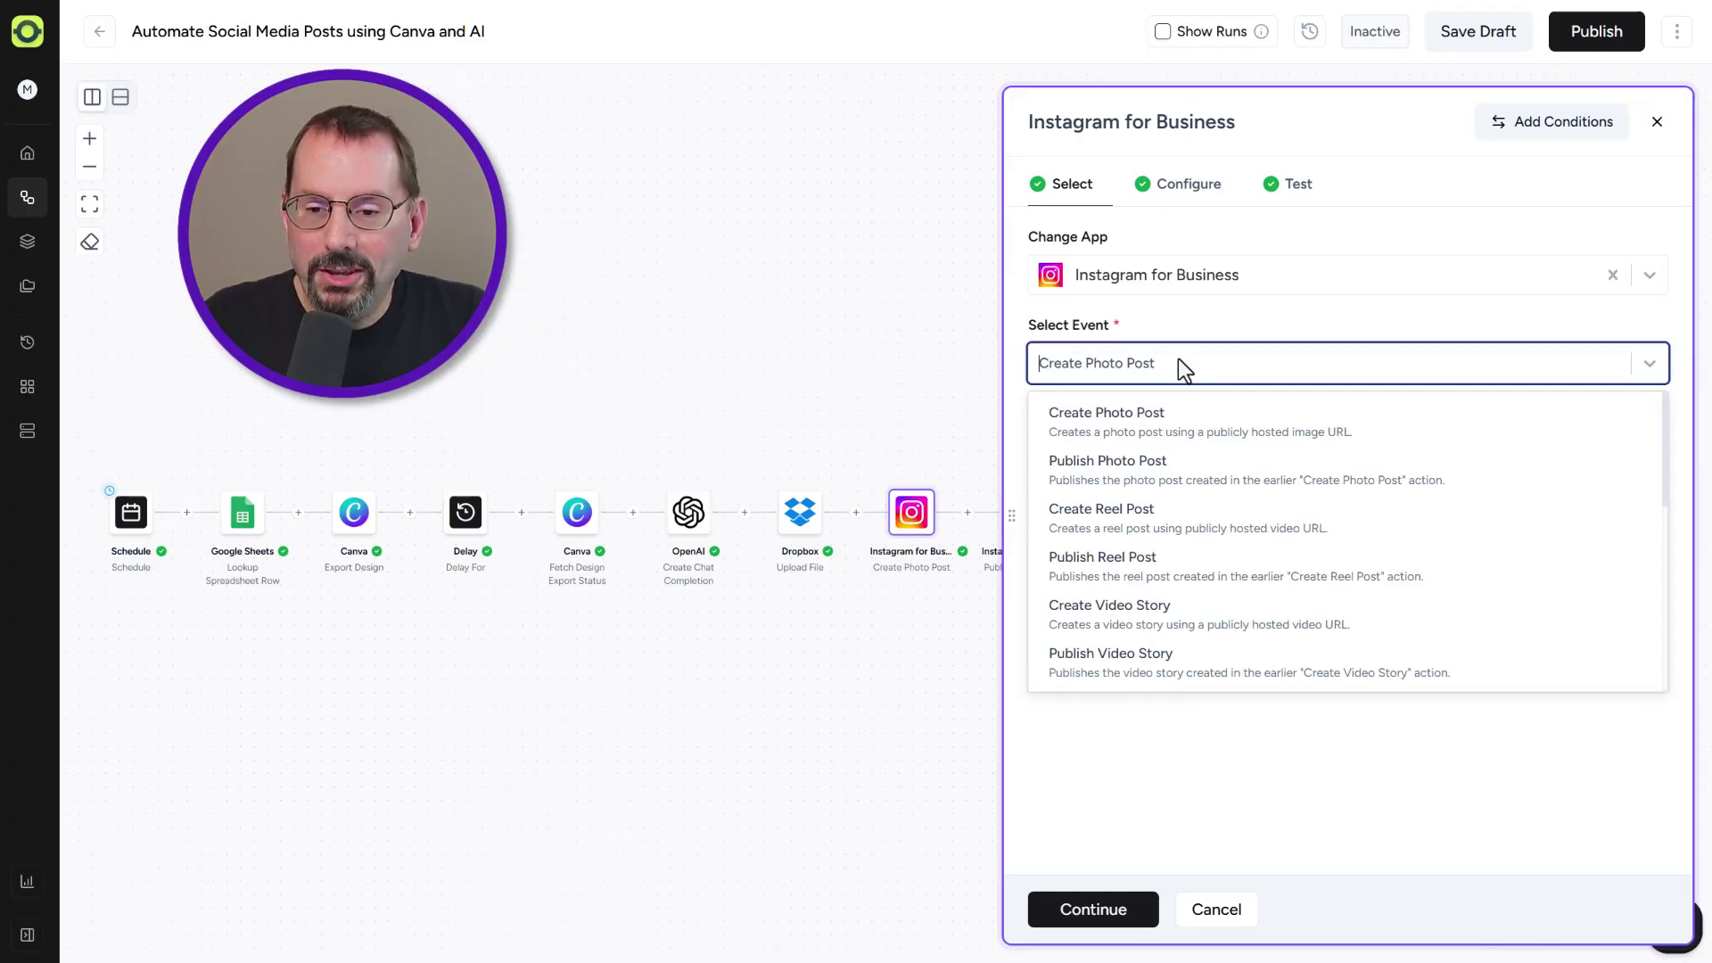
{"action": "left_click", "coordinate": [1191, 330]}
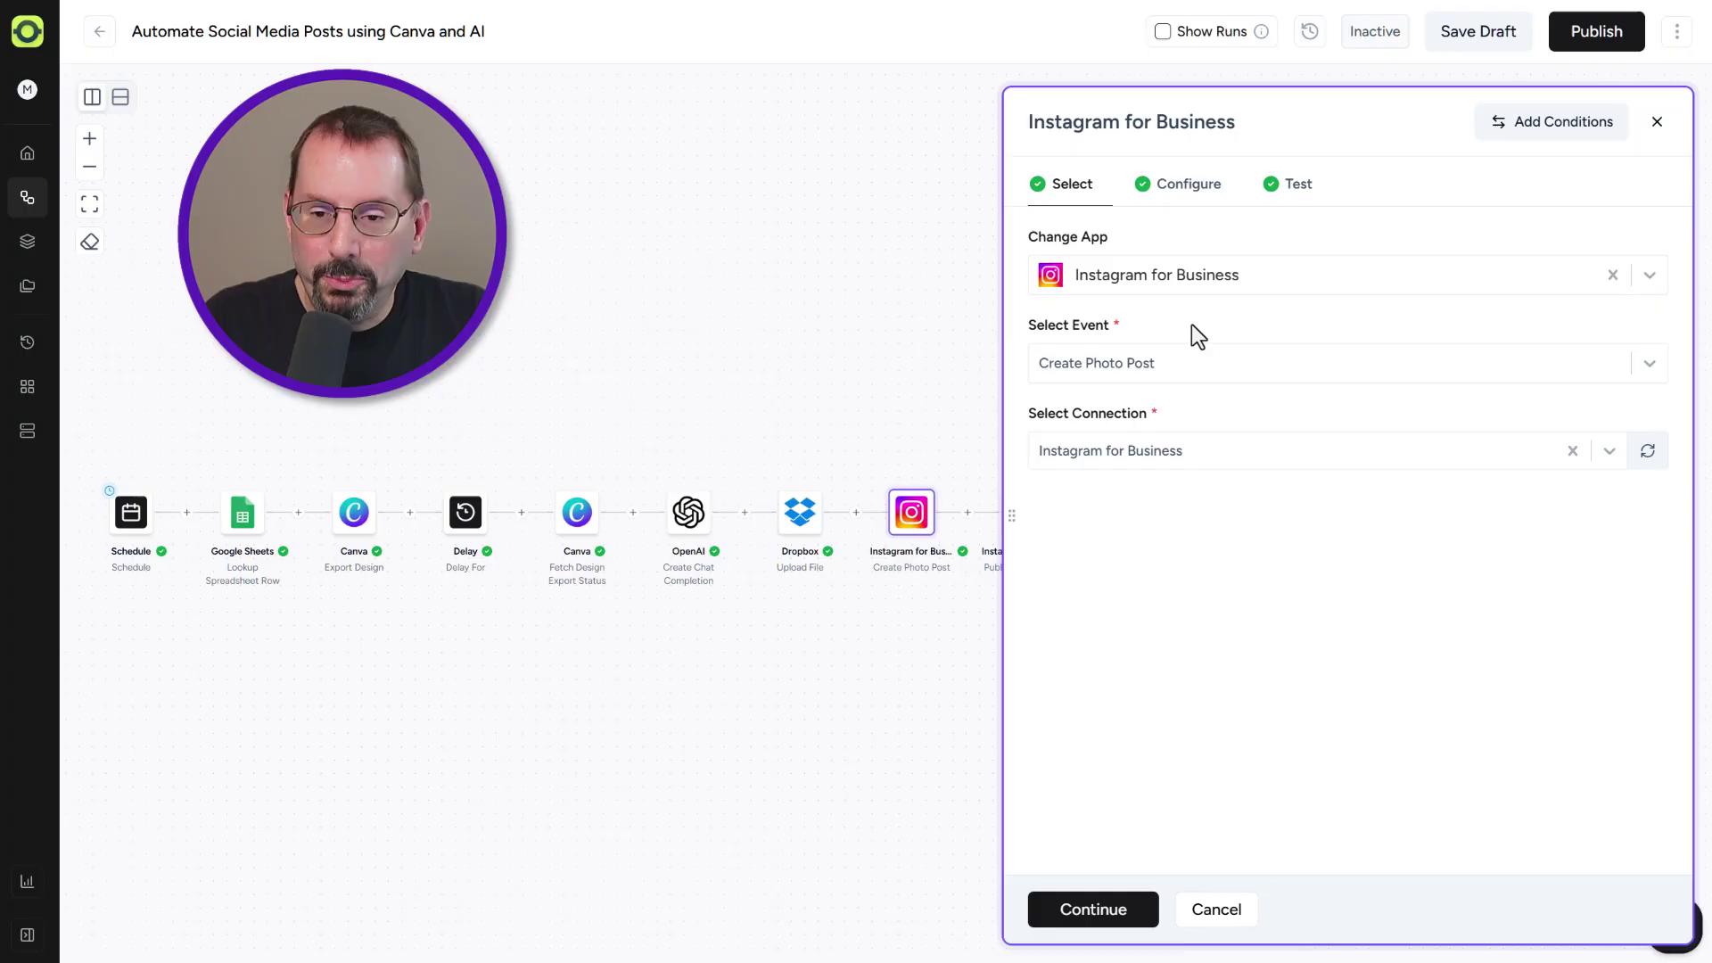
{"action": "left_click", "coordinate": [1185, 190]}
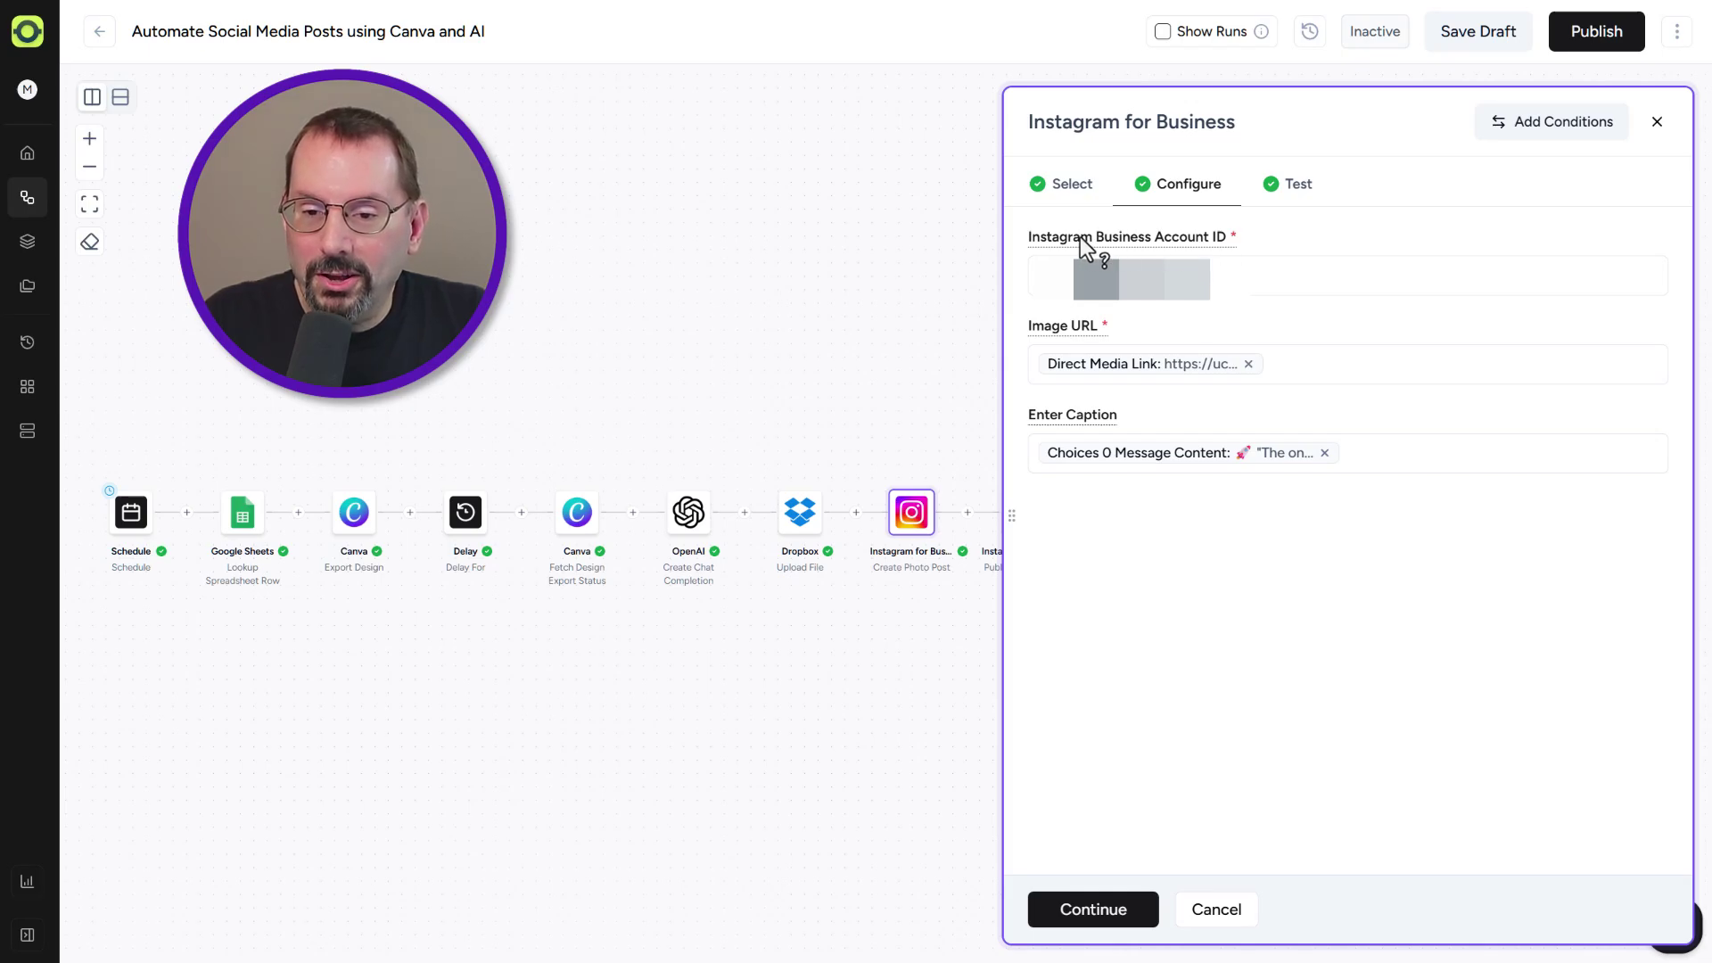
{"action": "mouse_move", "coordinate": [1085, 248]}
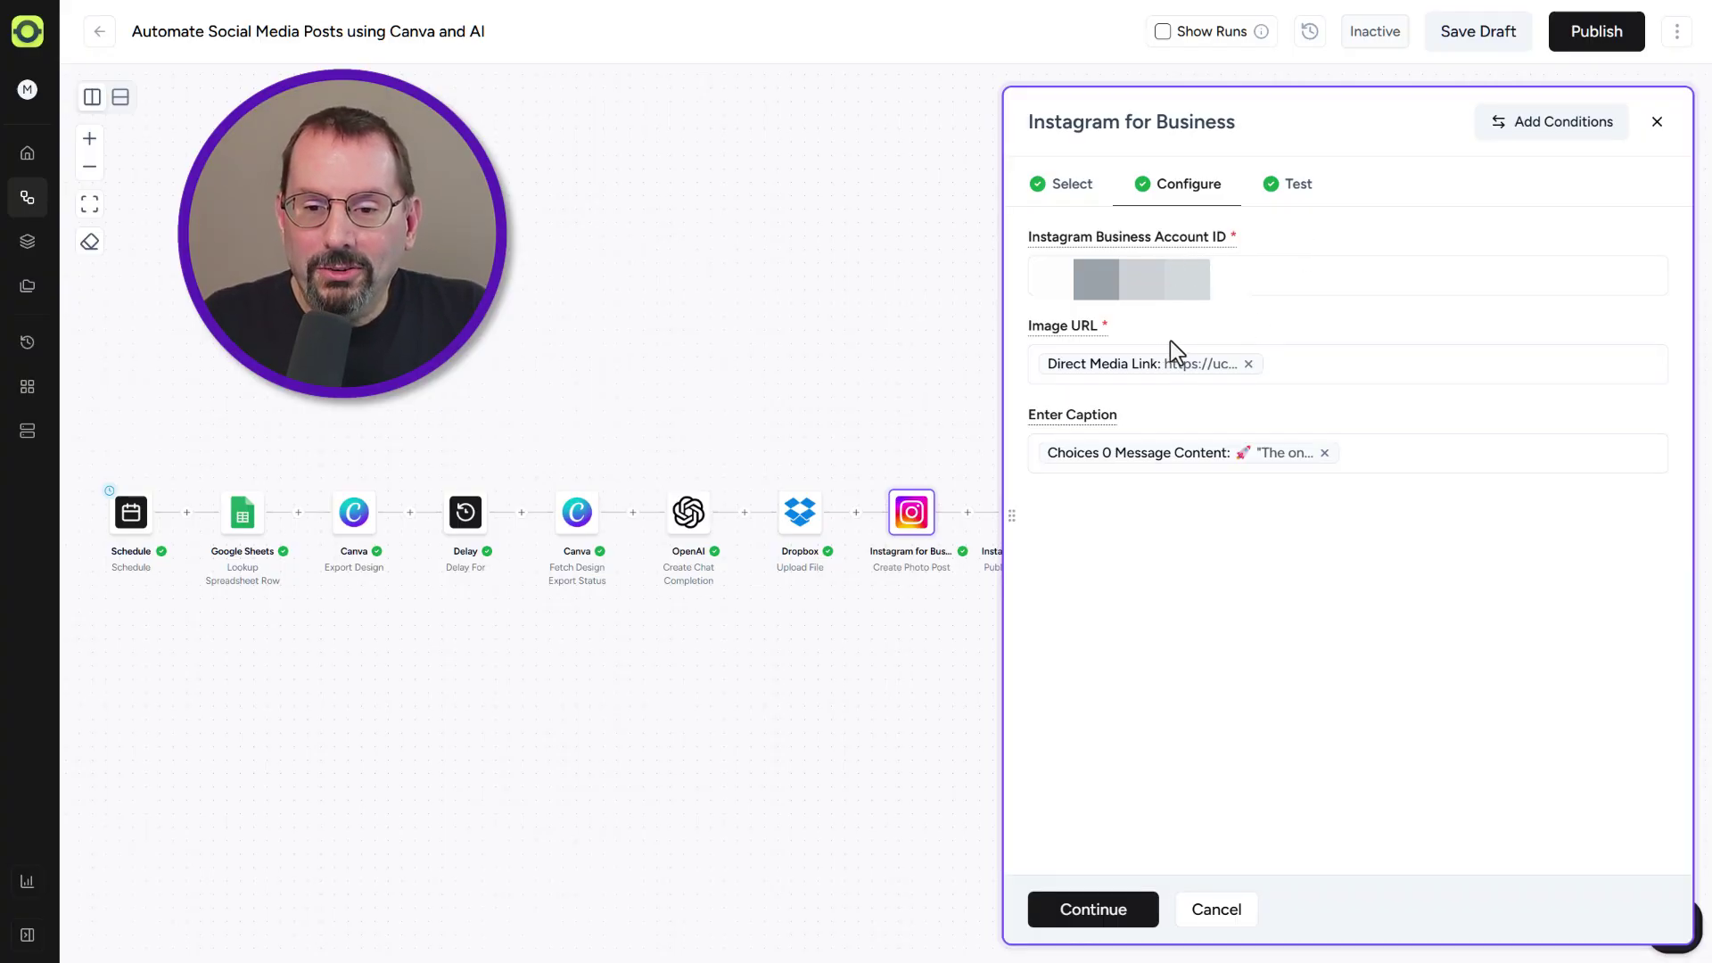
Step: Look up Upload File's Direct Media Link in the dynamic data for the Image URL, without inserting another value
{"action": "left_click", "coordinate": [1322, 365]}
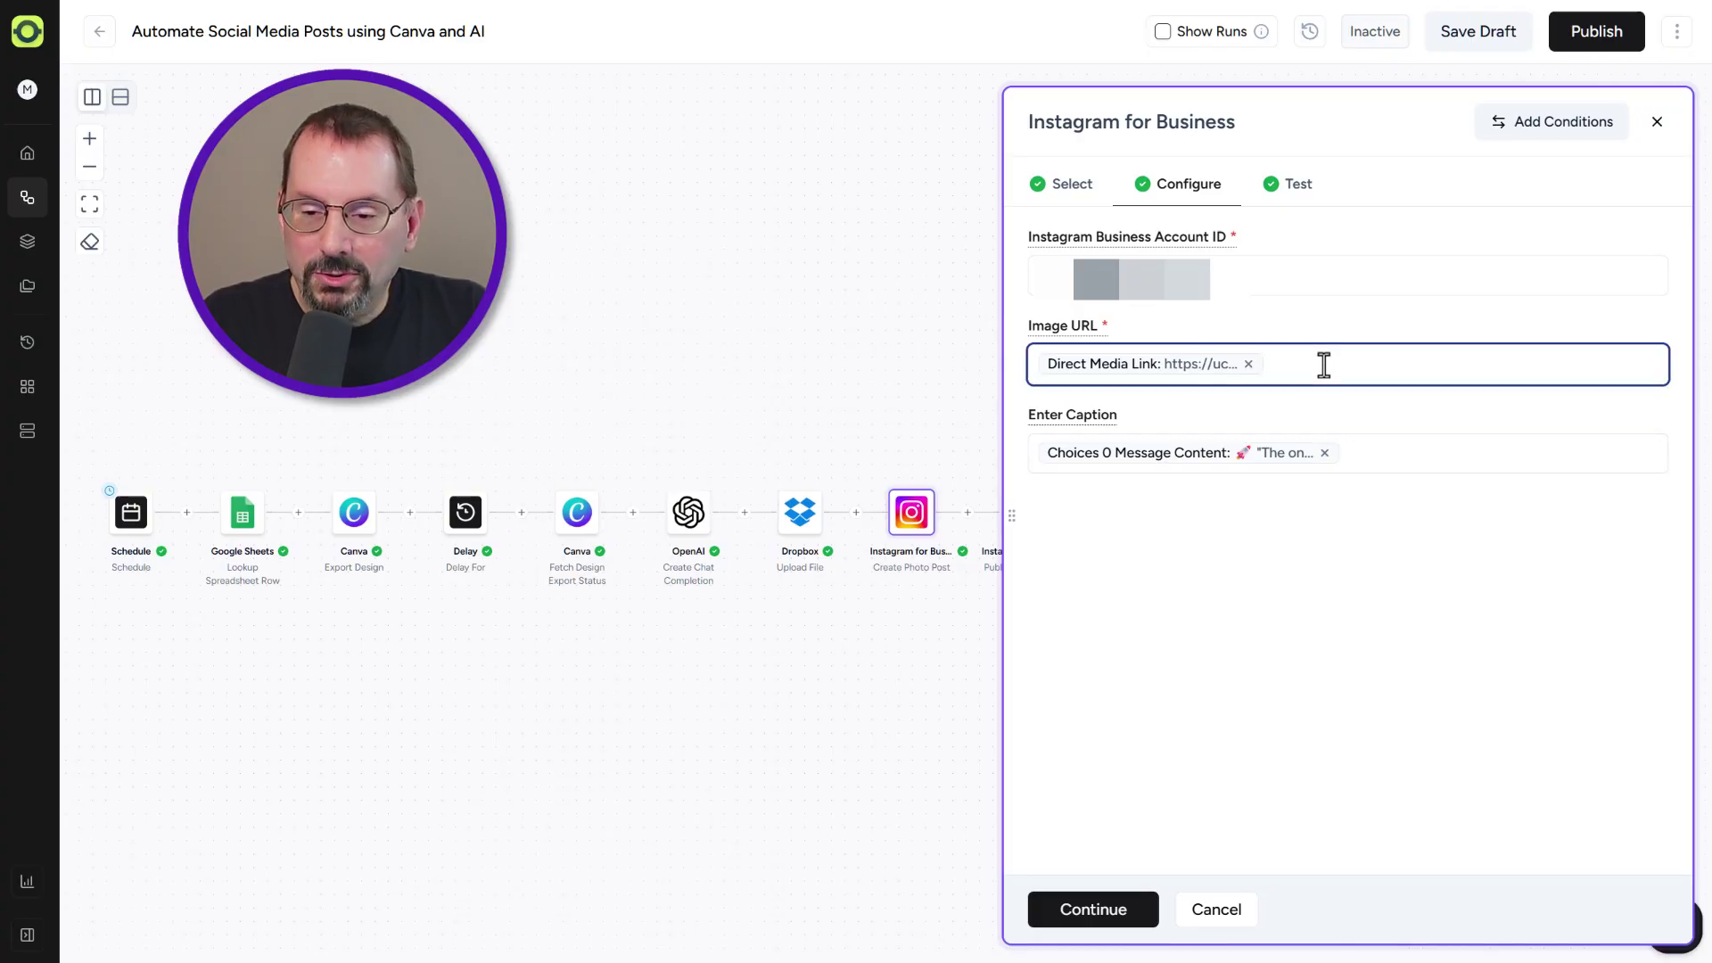
{"action": "type", "text": "@"}
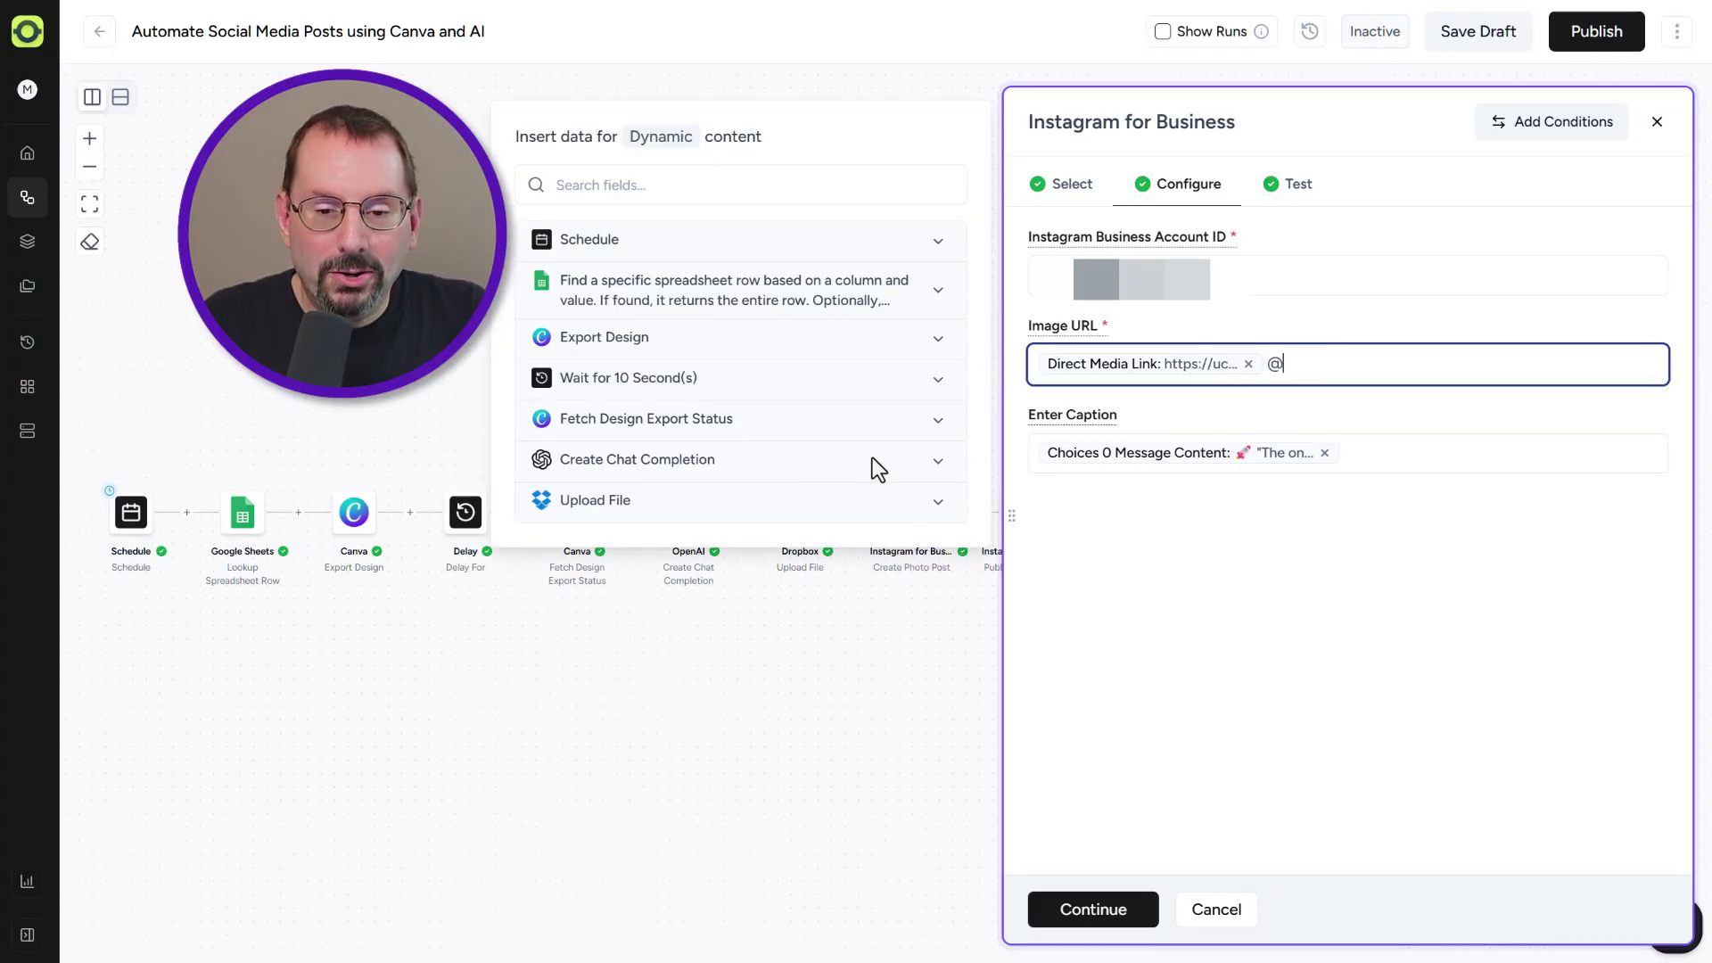
{"action": "left_click", "coordinate": [857, 498]}
{"action": "scroll", "coordinate": [792, 463], "scroll_direction": "down", "scroll_amount": 3}
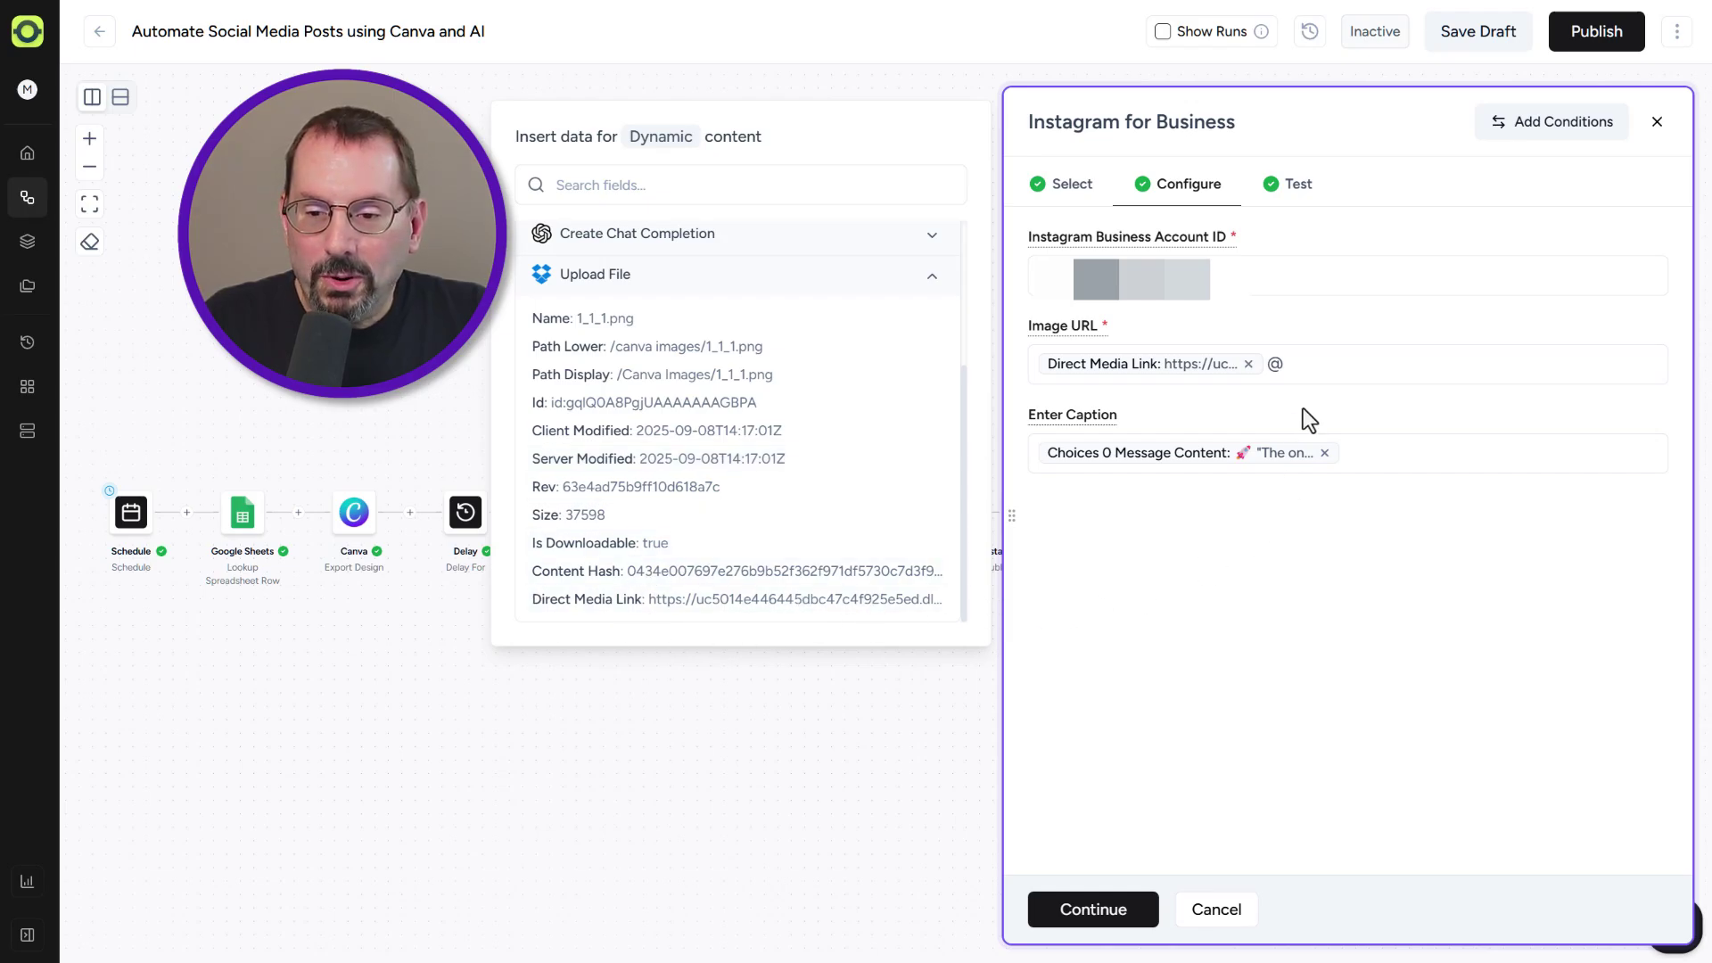
{"action": "left_click", "coordinate": [1304, 374]}
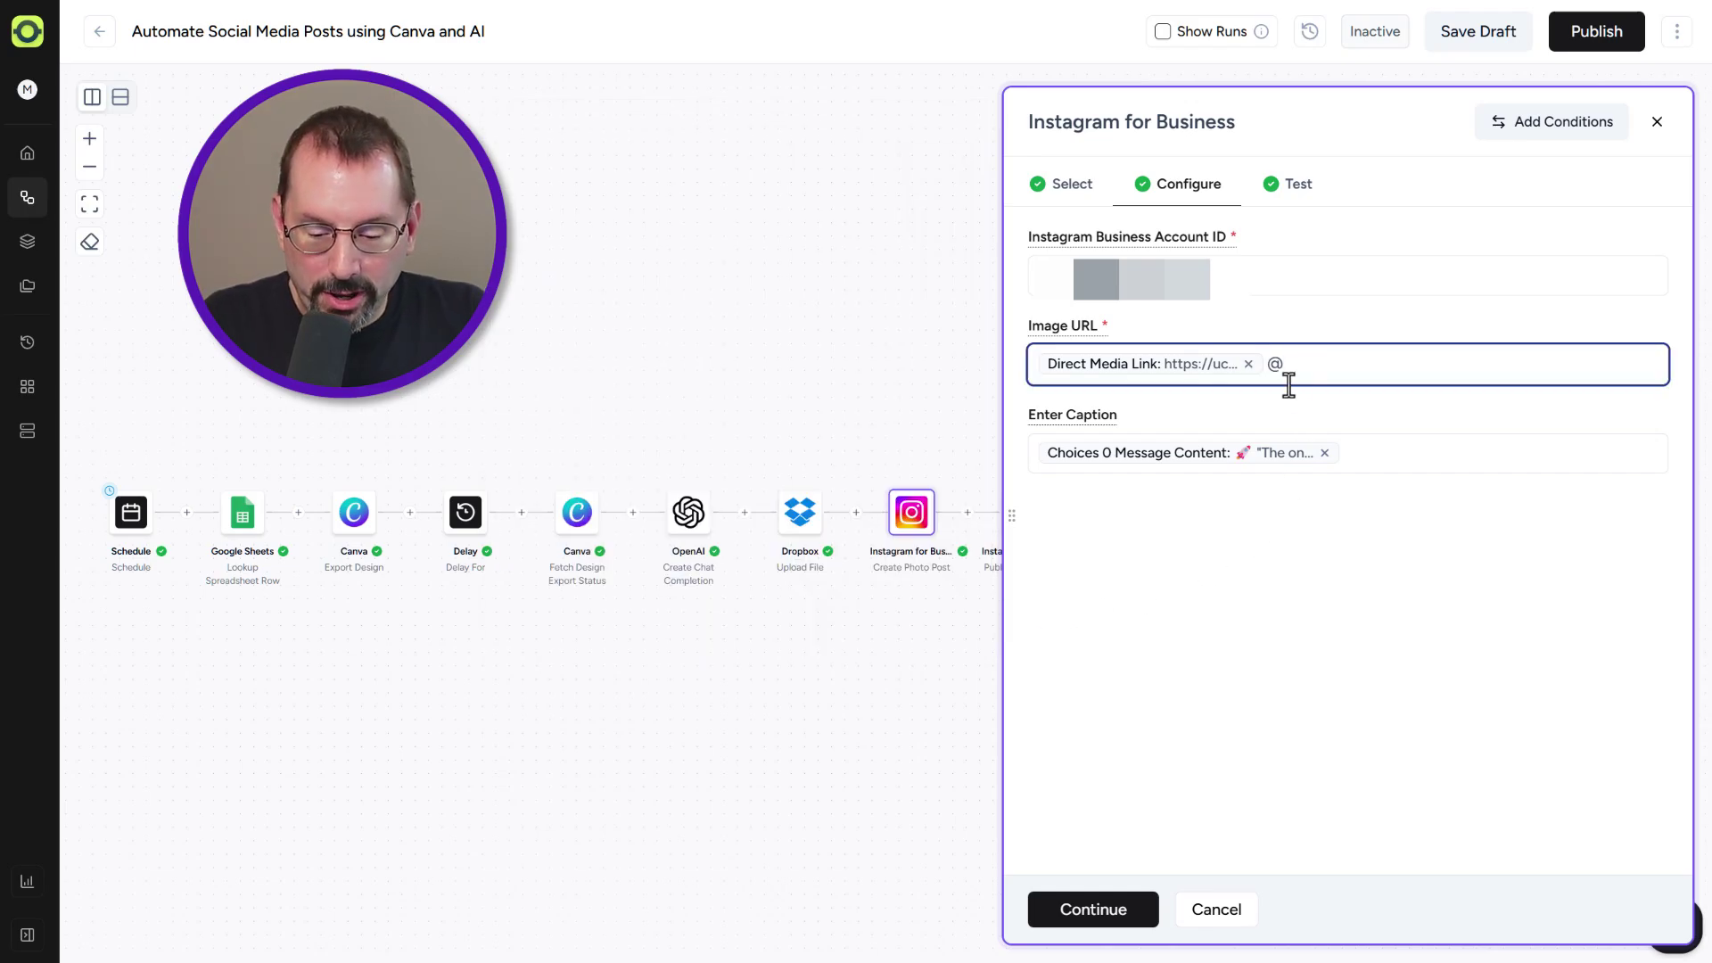
Step: Look up Create Chat Completion's Choices 0 Message Content in the dynamic data for the caption
{"action": "left_click", "coordinate": [1374, 456]}
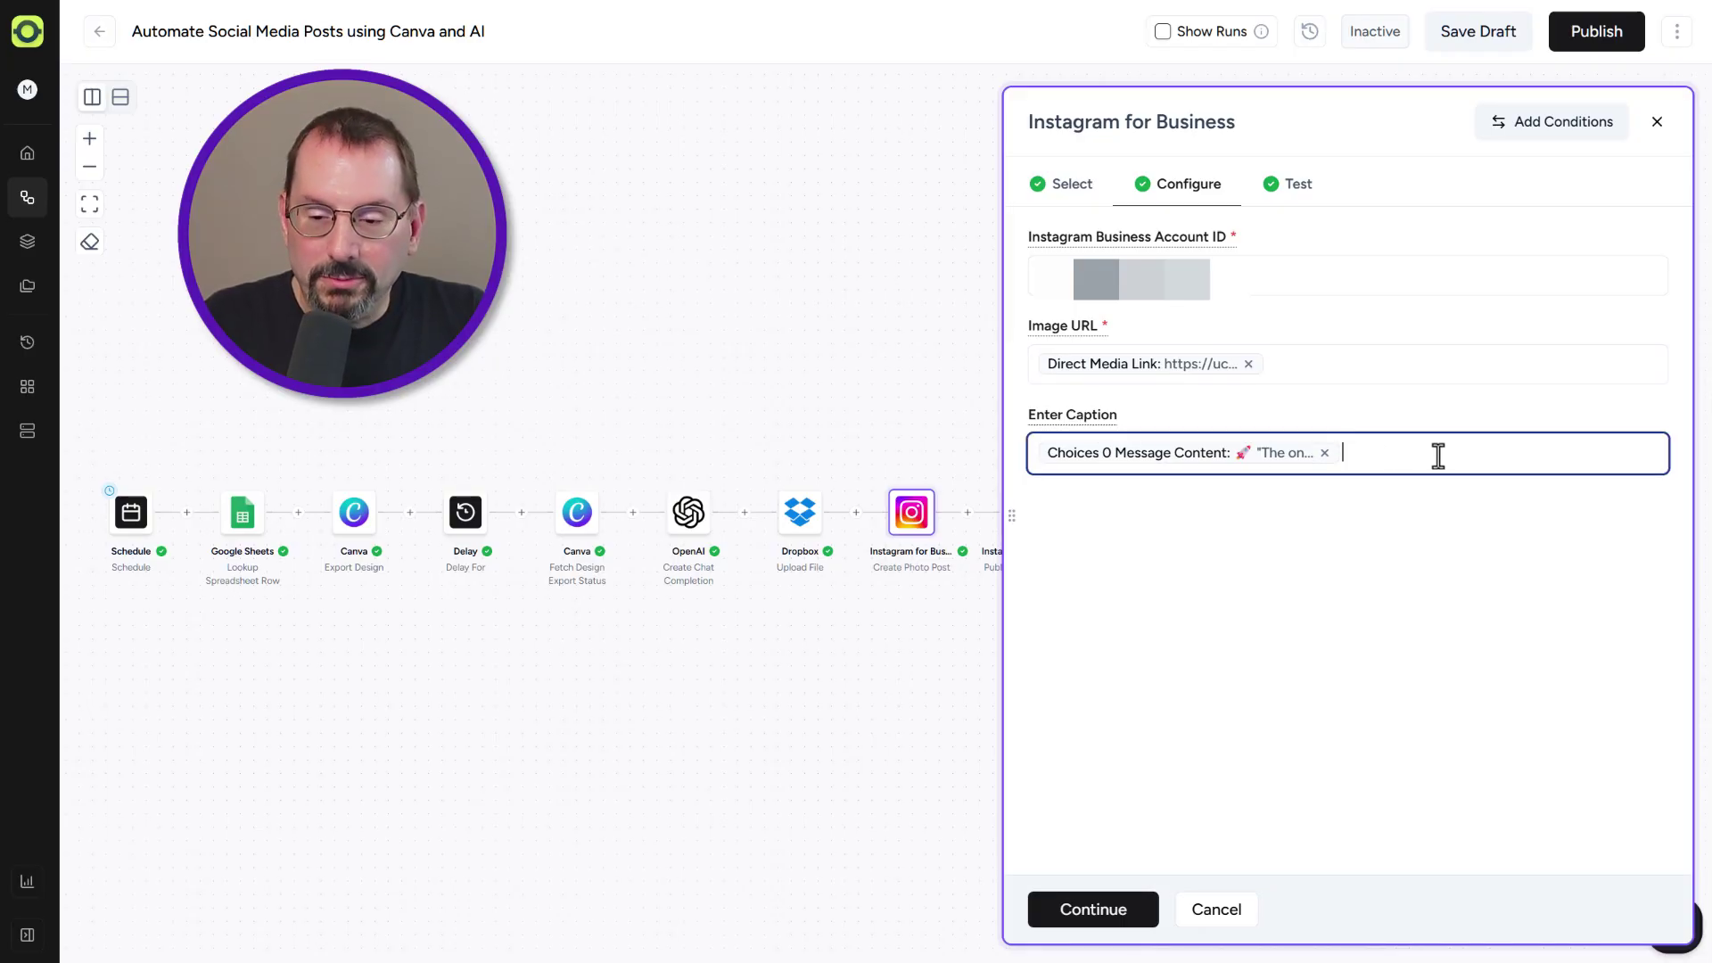
{"action": "type", "text": "@"}
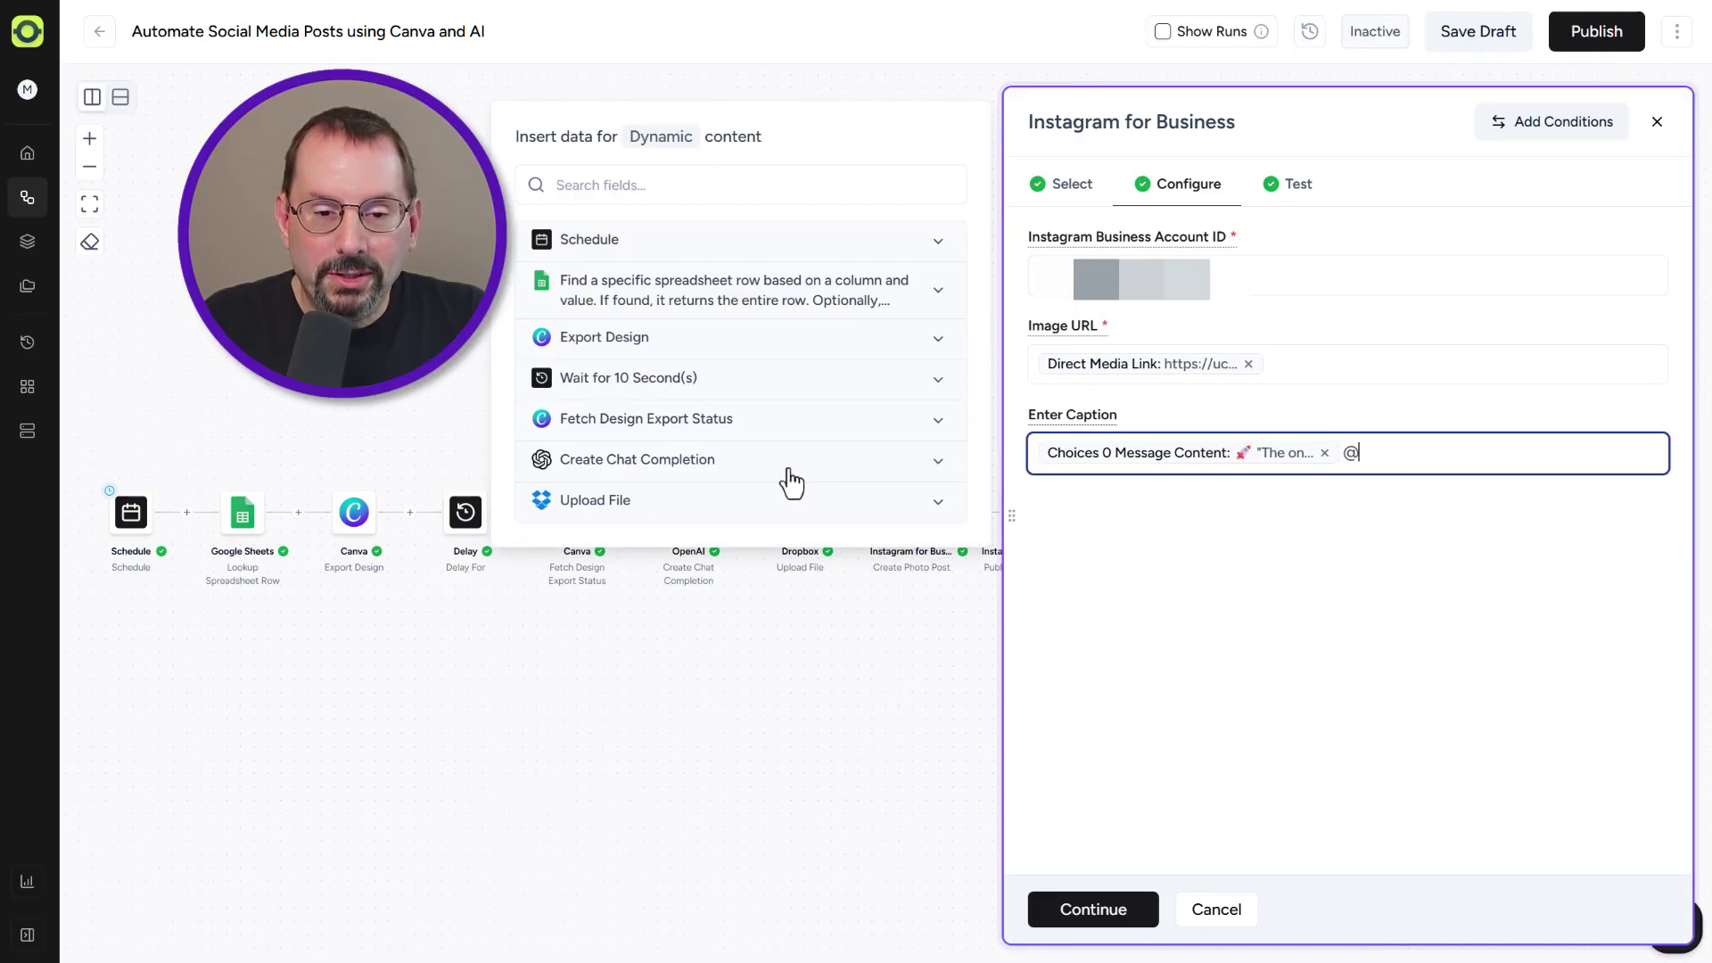
{"action": "left_click", "coordinate": [824, 470]}
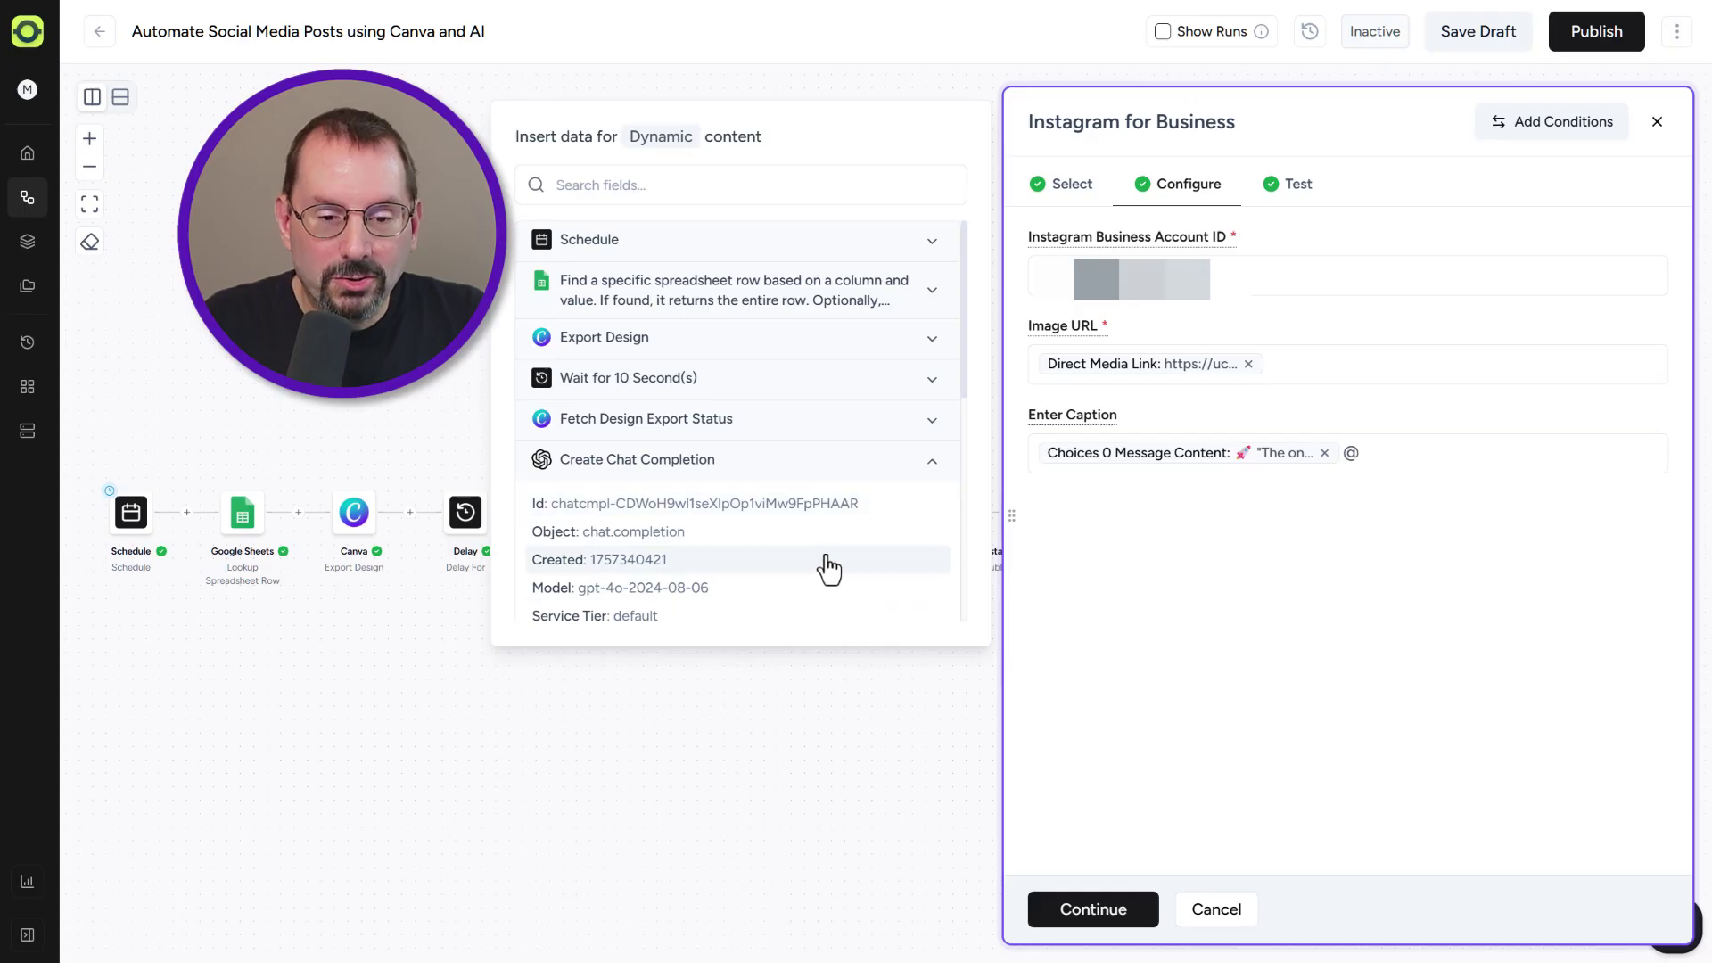
{"action": "scroll", "coordinate": [827, 579], "scroll_direction": "down", "scroll_amount": 3}
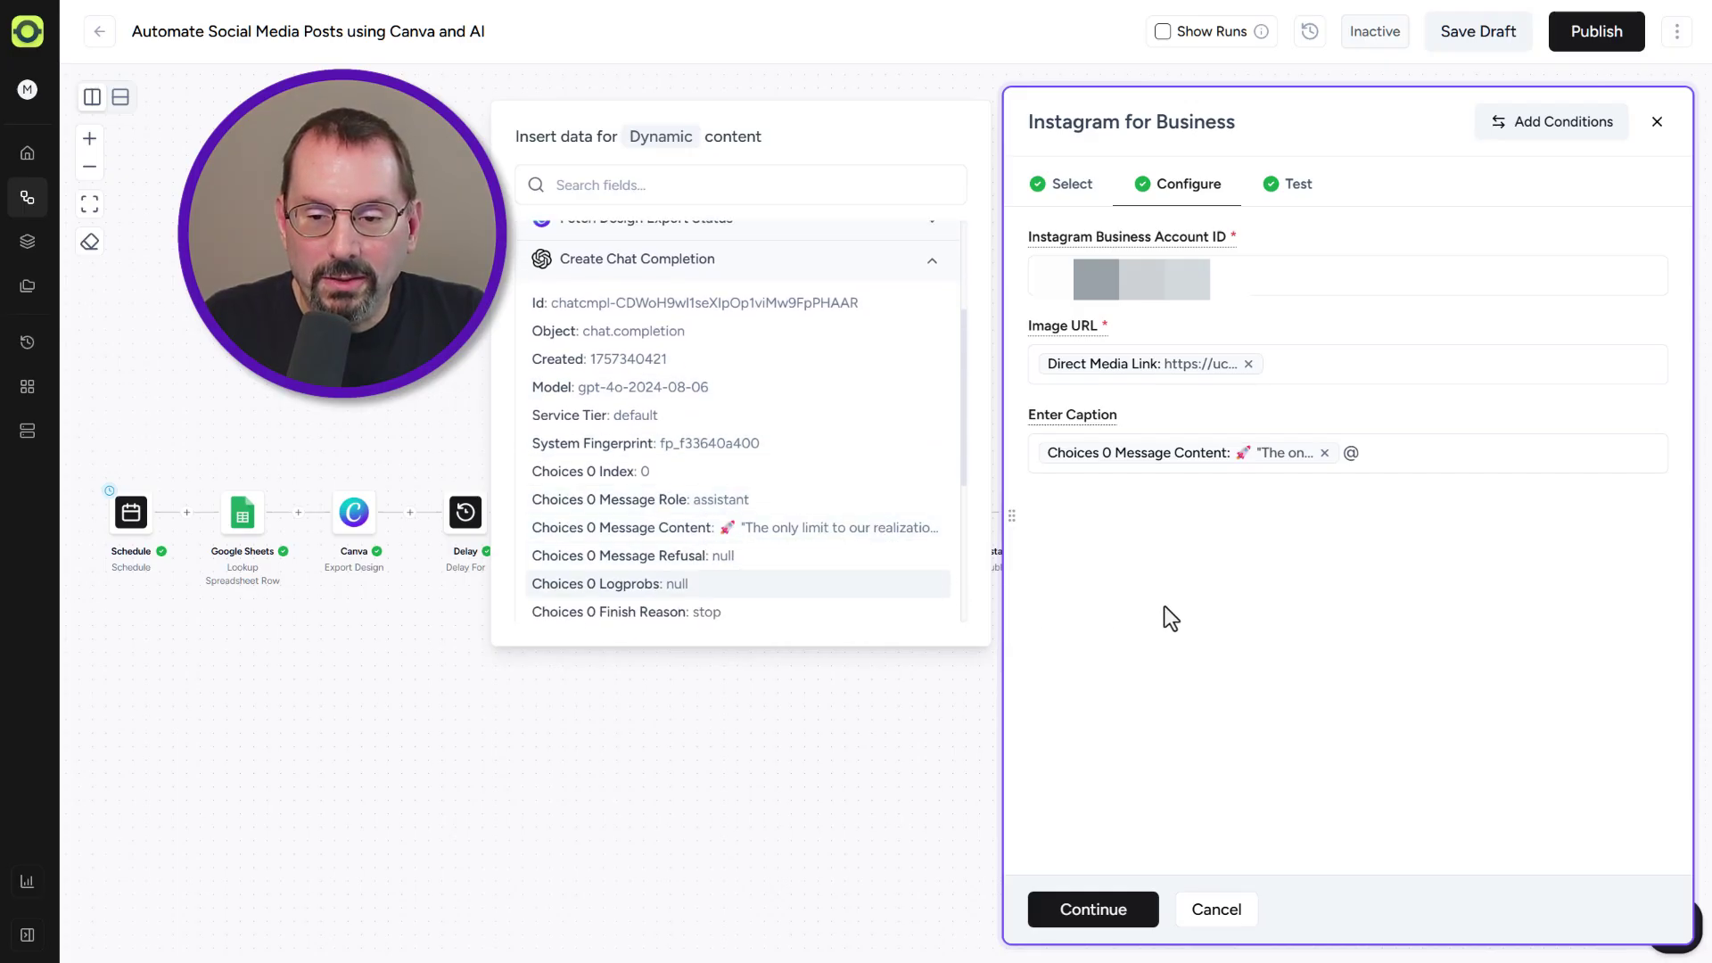
Step: Test the Instagram Create Photo Post action, check the returned ID, and save the step
{"action": "left_click", "coordinate": [1145, 910]}
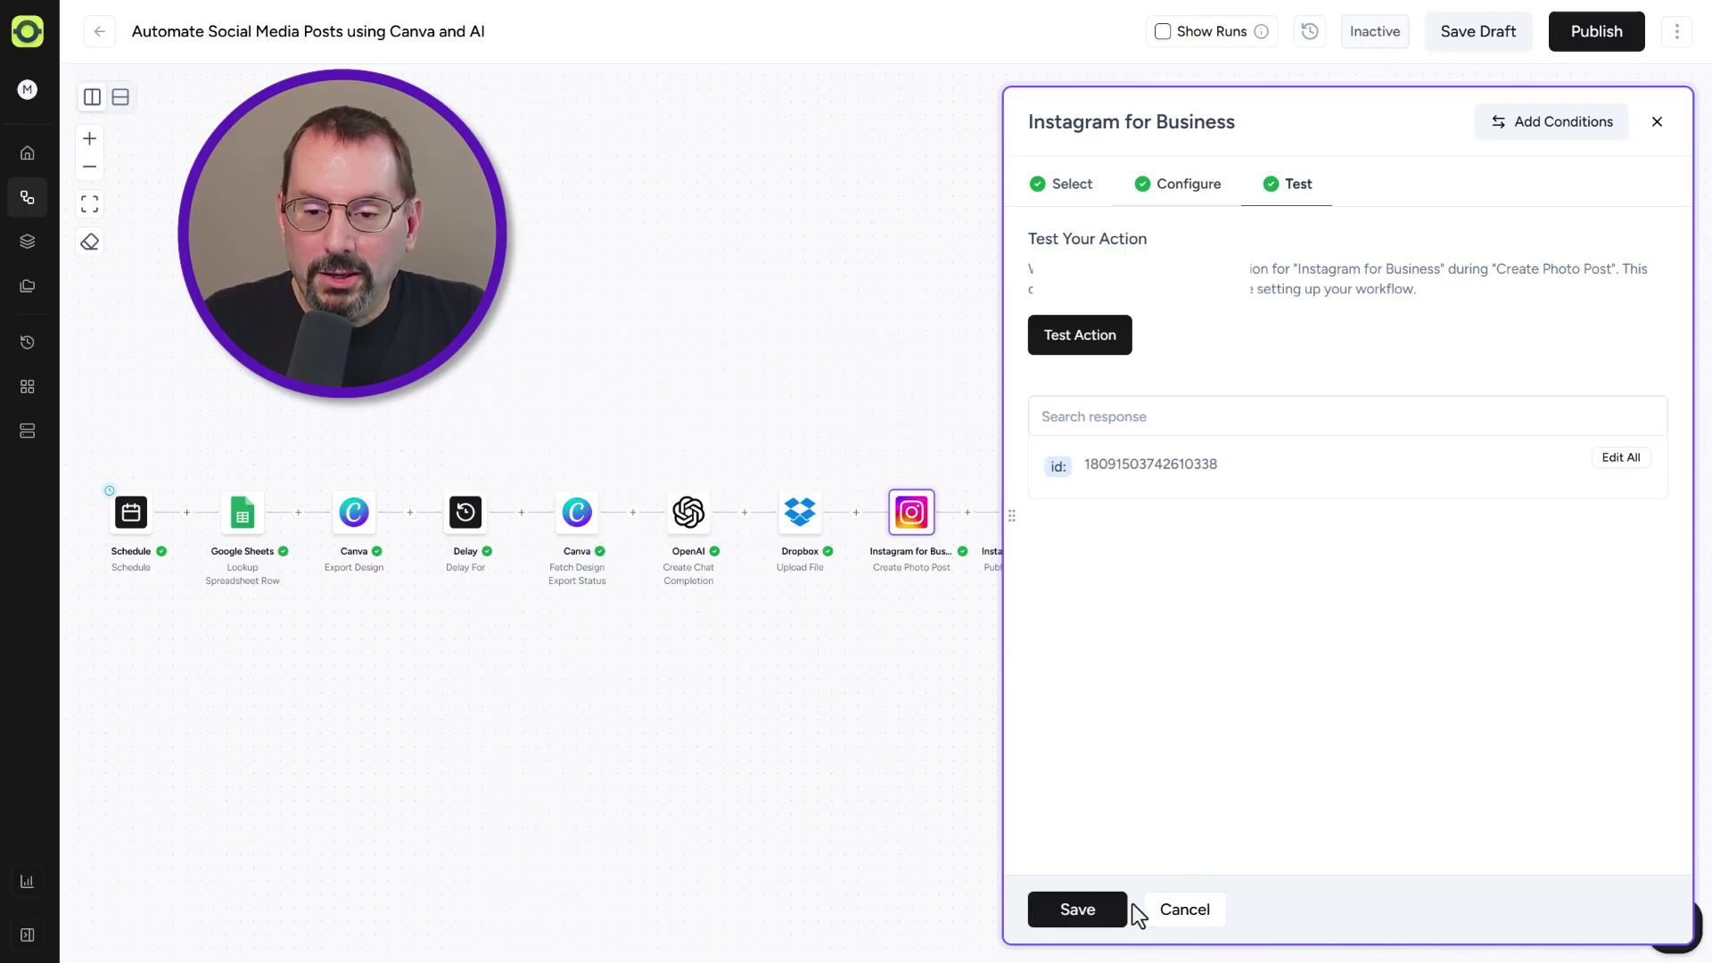
{"action": "left_click", "coordinate": [1093, 346]}
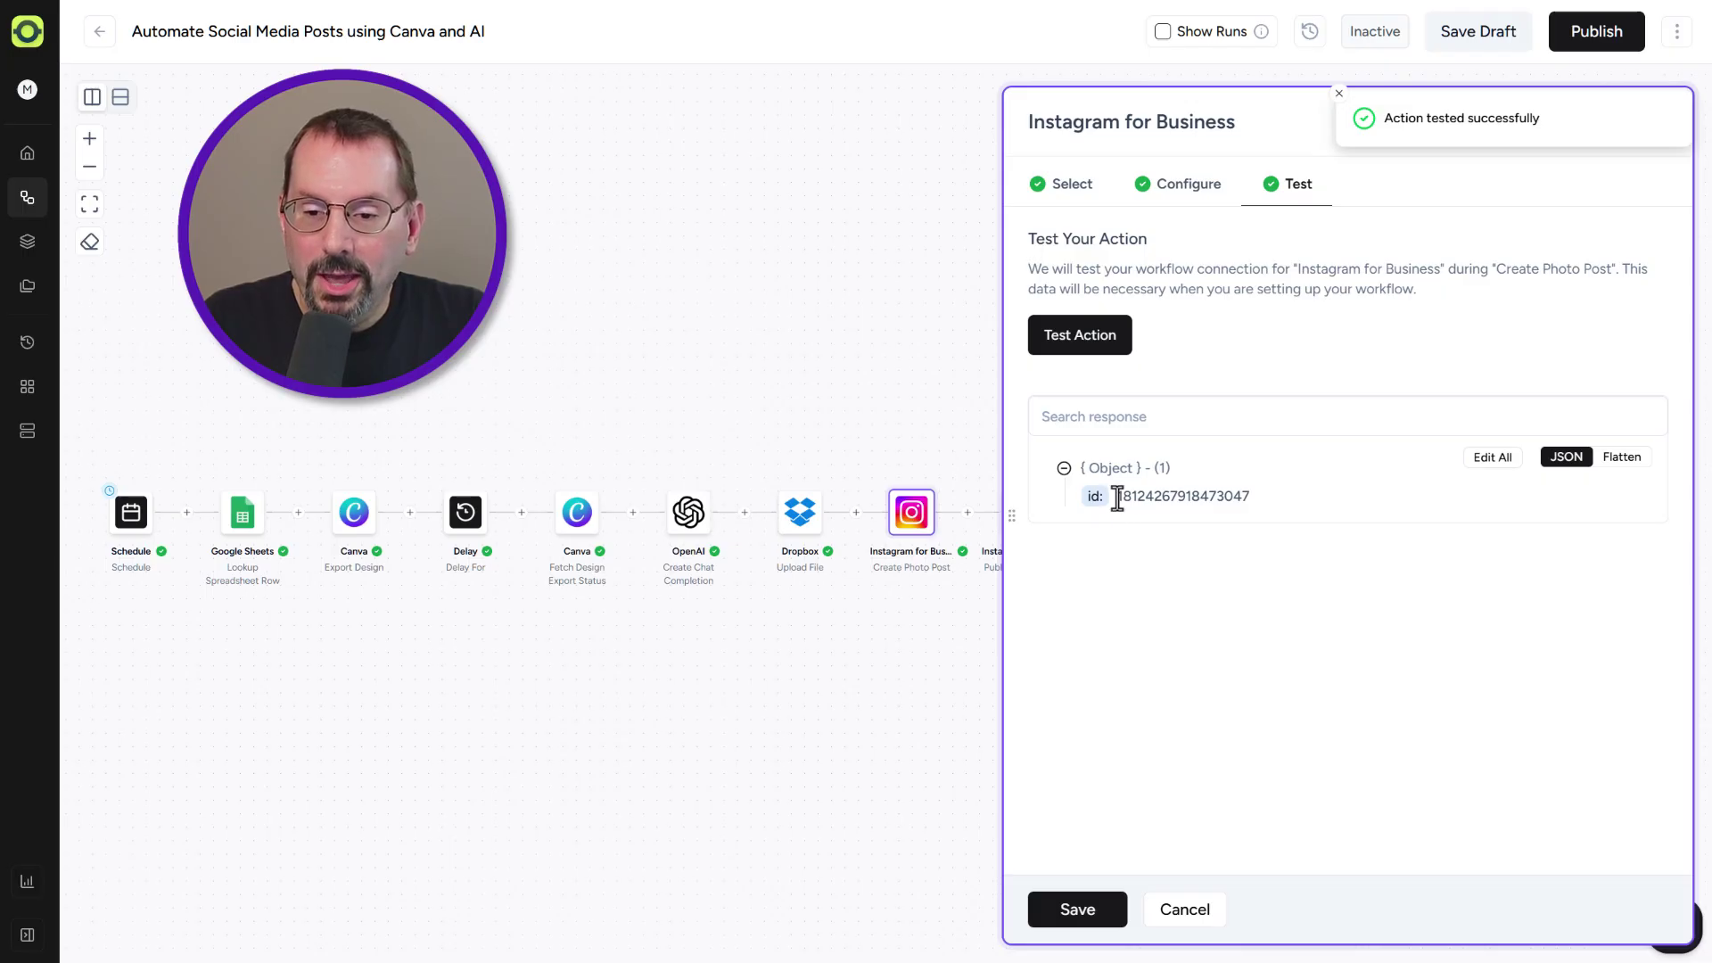
{"action": "left_click_drag", "start_coordinate": [1118, 497], "coordinate": [1297, 496]}
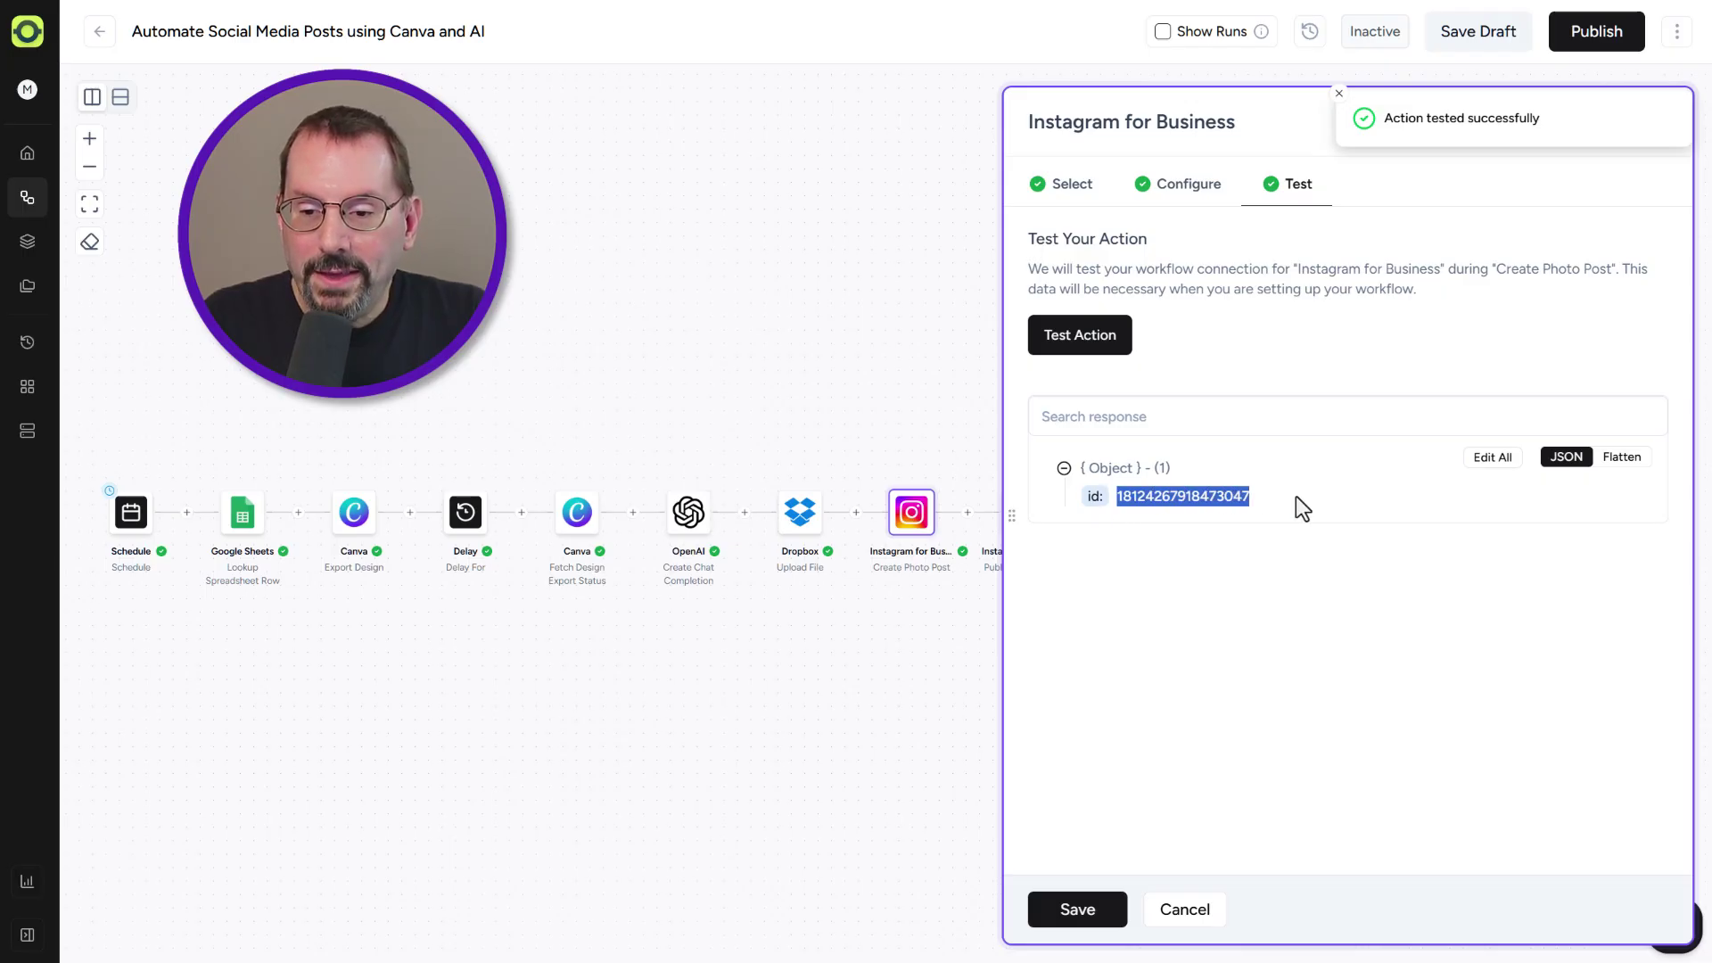
{"action": "left_click", "coordinate": [1251, 376]}
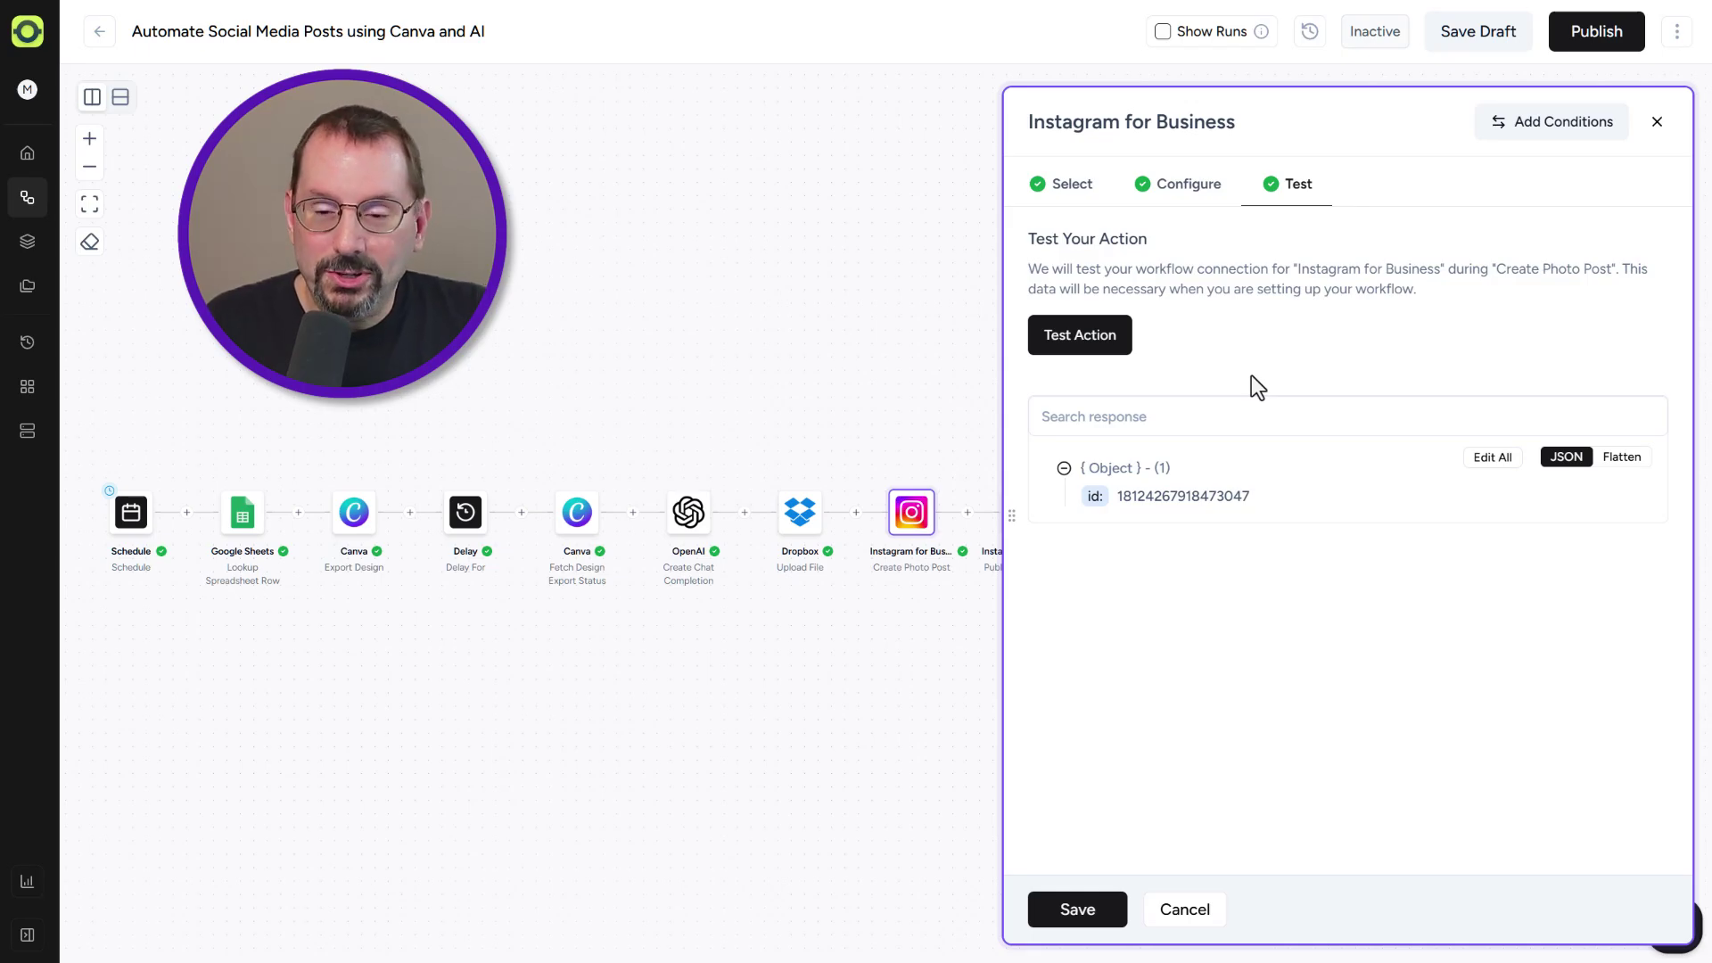
{"action": "left_click", "coordinate": [1085, 919]}
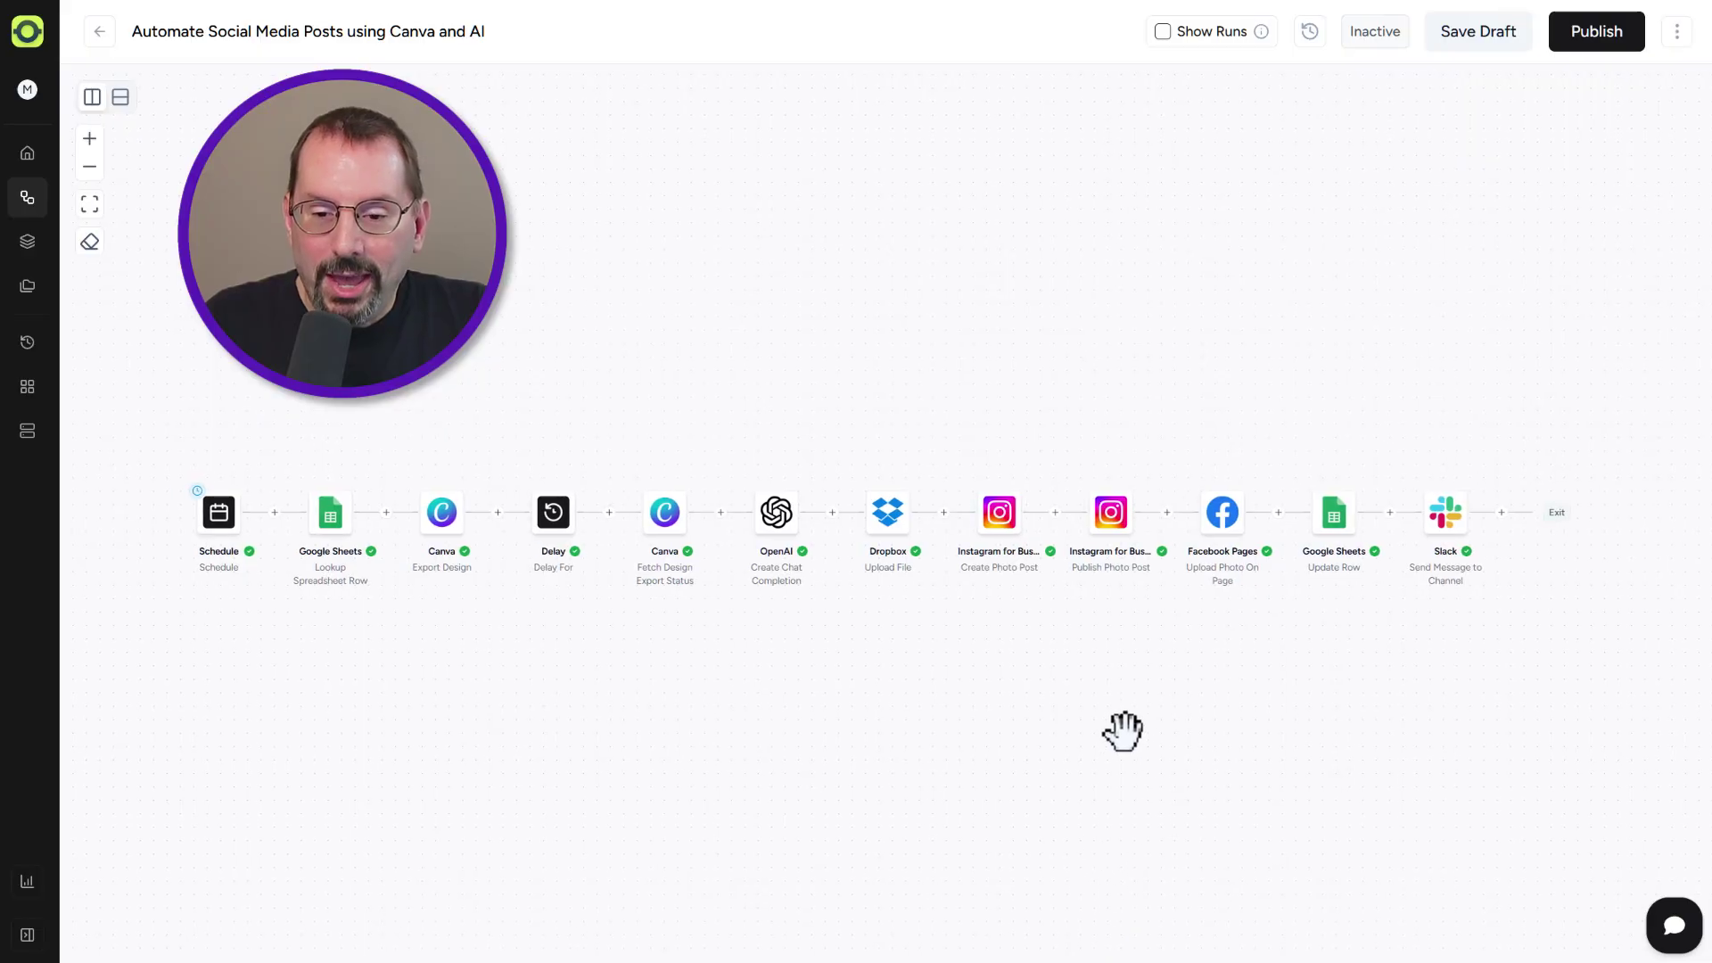
Step: Open the Instagram Publish Photo Post step and look up Create Photo Post's Id in the dynamic data for the Creation ID
{"action": "left_click", "coordinate": [1103, 513]}
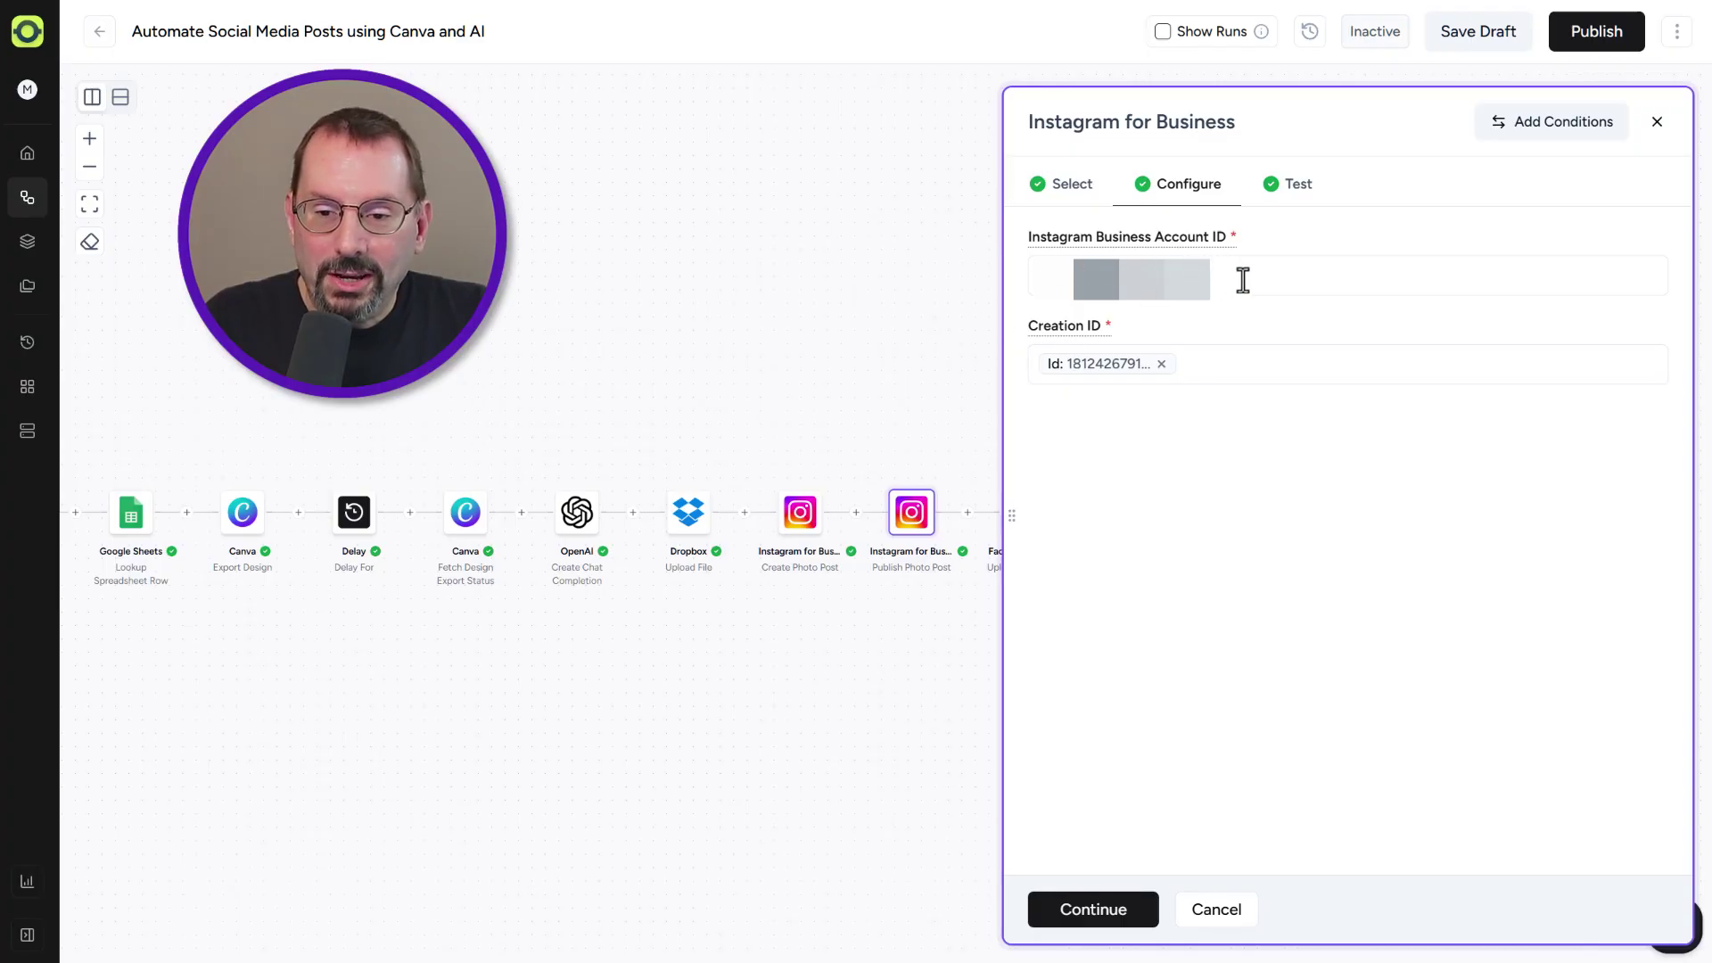
{"action": "left_click", "coordinate": [1230, 369]}
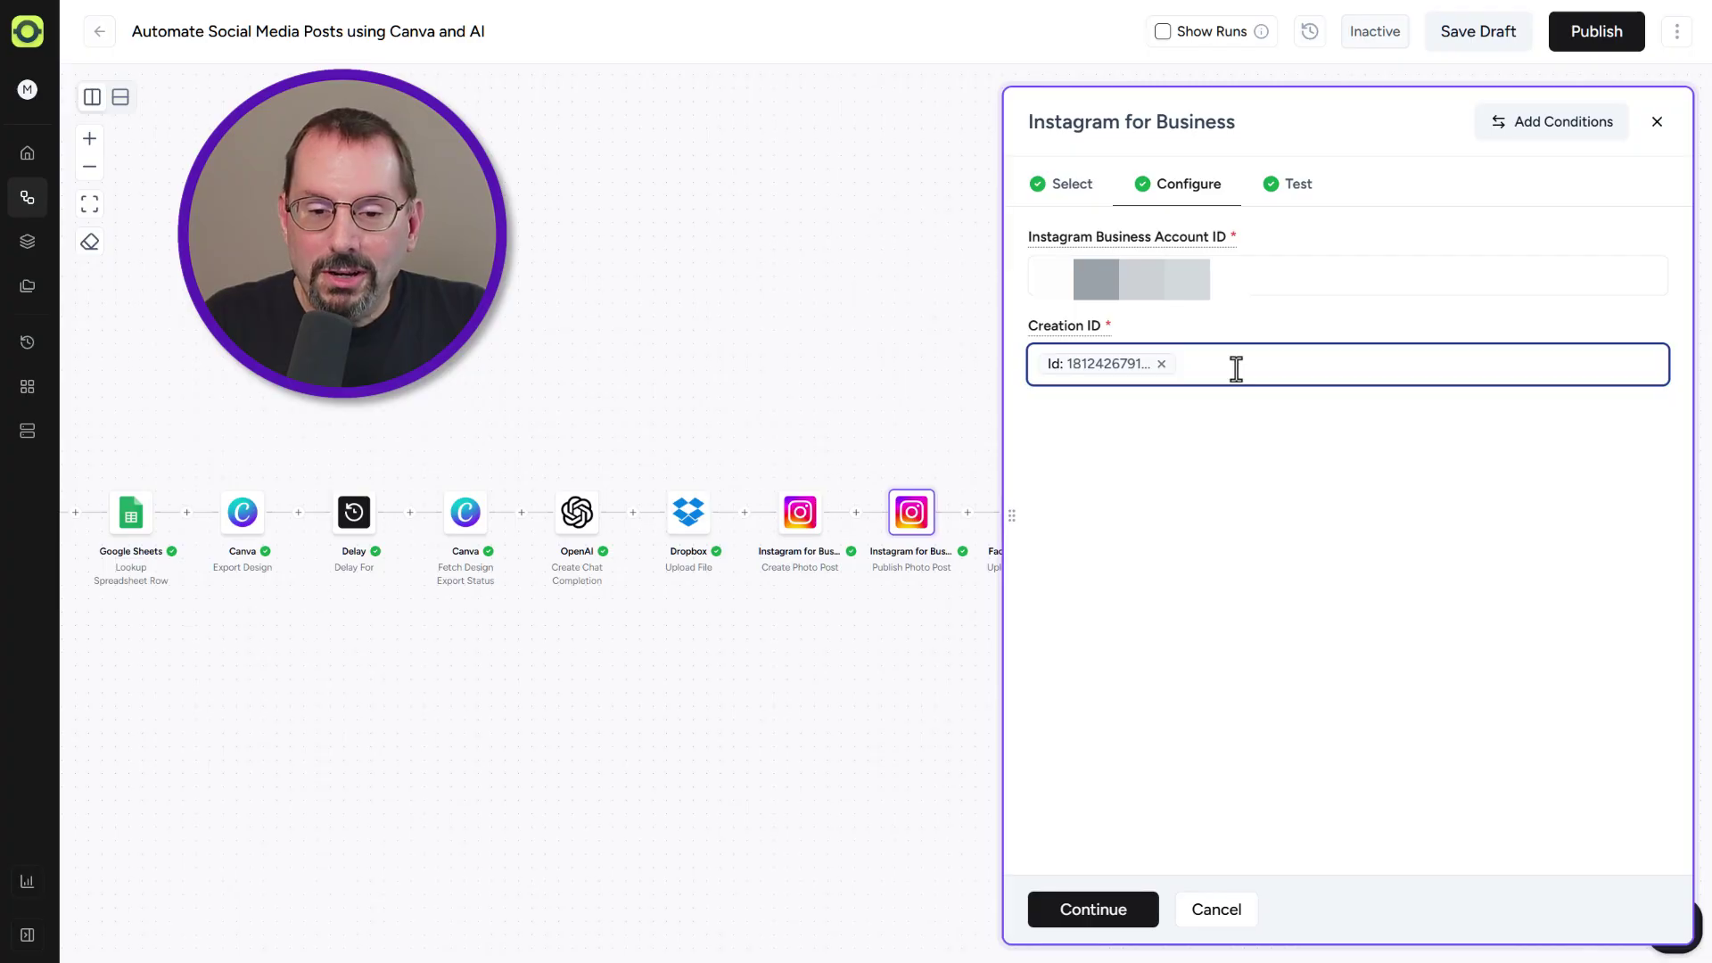
{"action": "type", "text": "@"}
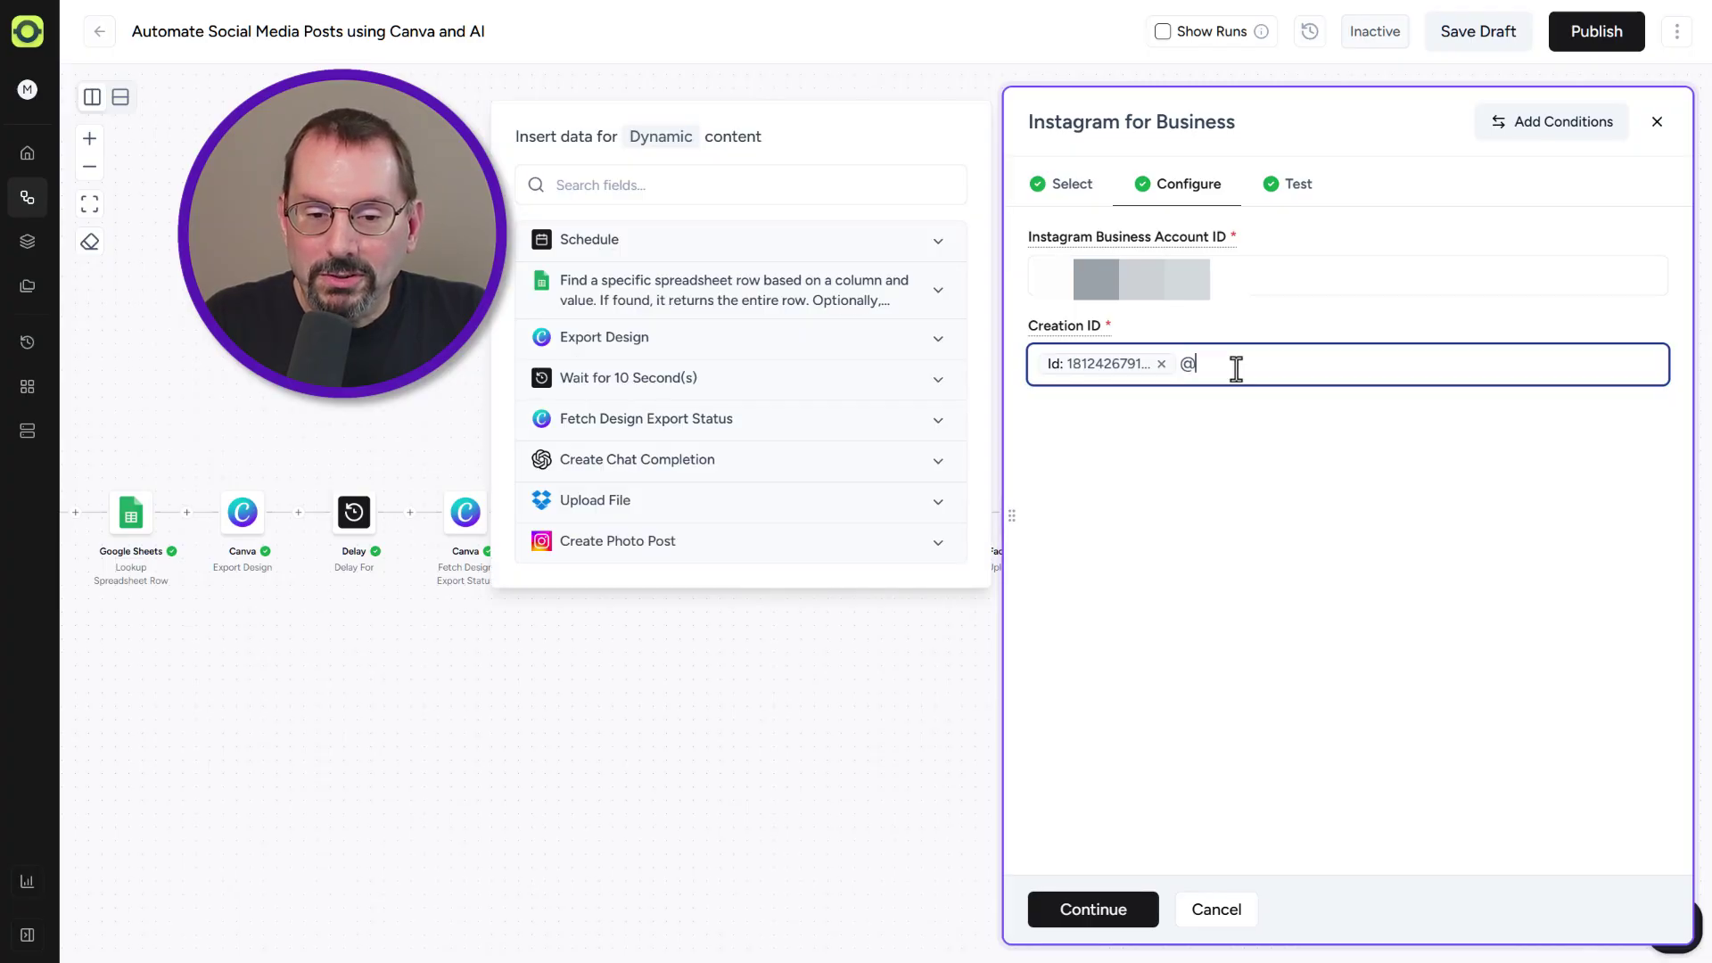
{"action": "left_click", "coordinate": [939, 543]}
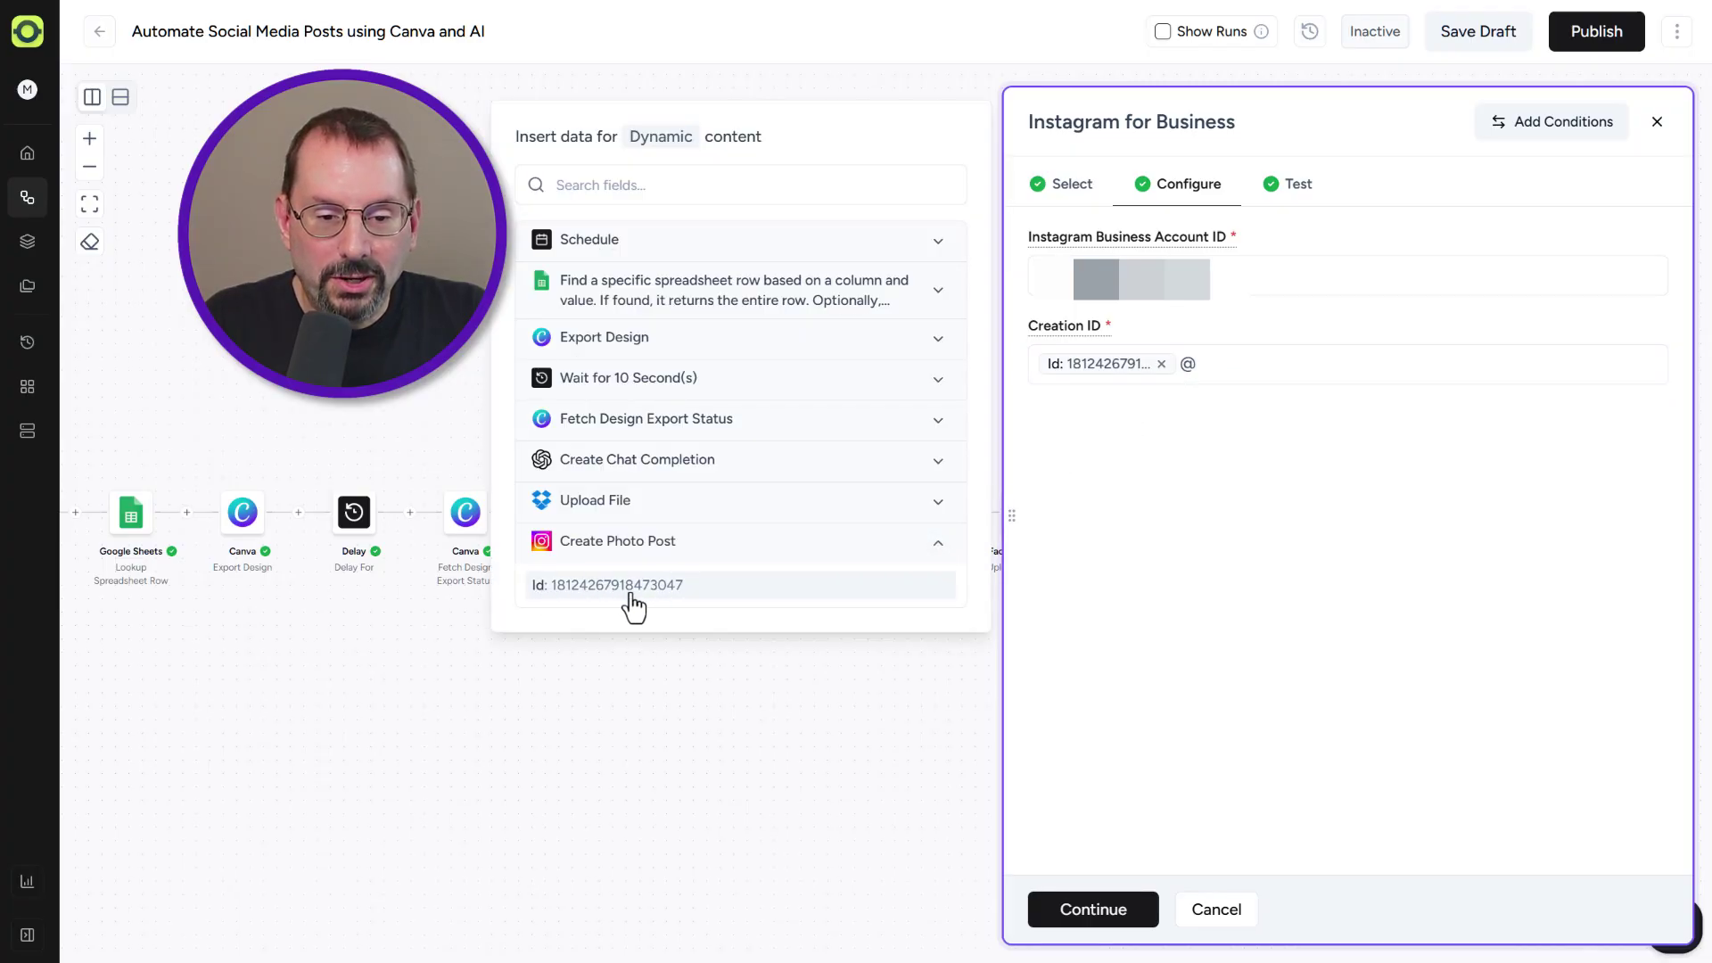
{"action": "left_click", "coordinate": [1184, 464]}
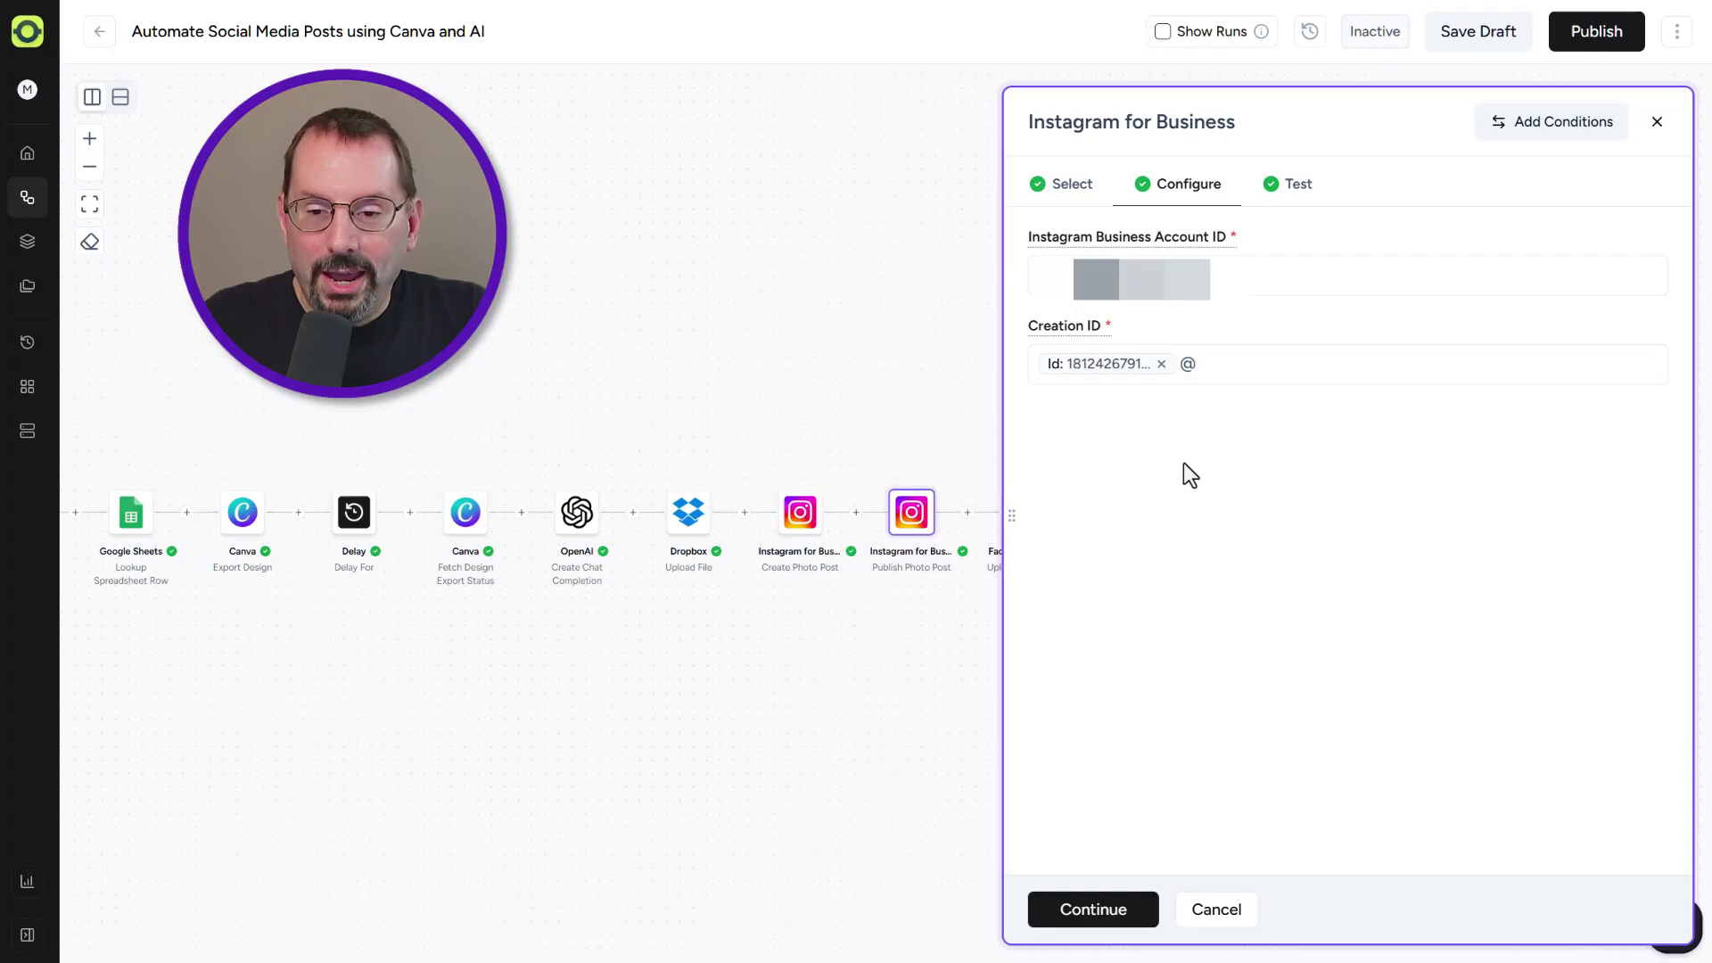
{"action": "left_click", "coordinate": [1225, 376]}
Step: Test the Publish Photo Post action and check the newly published quote post and its caption on the Instagram profile
{"action": "left_click", "coordinate": [1095, 910]}
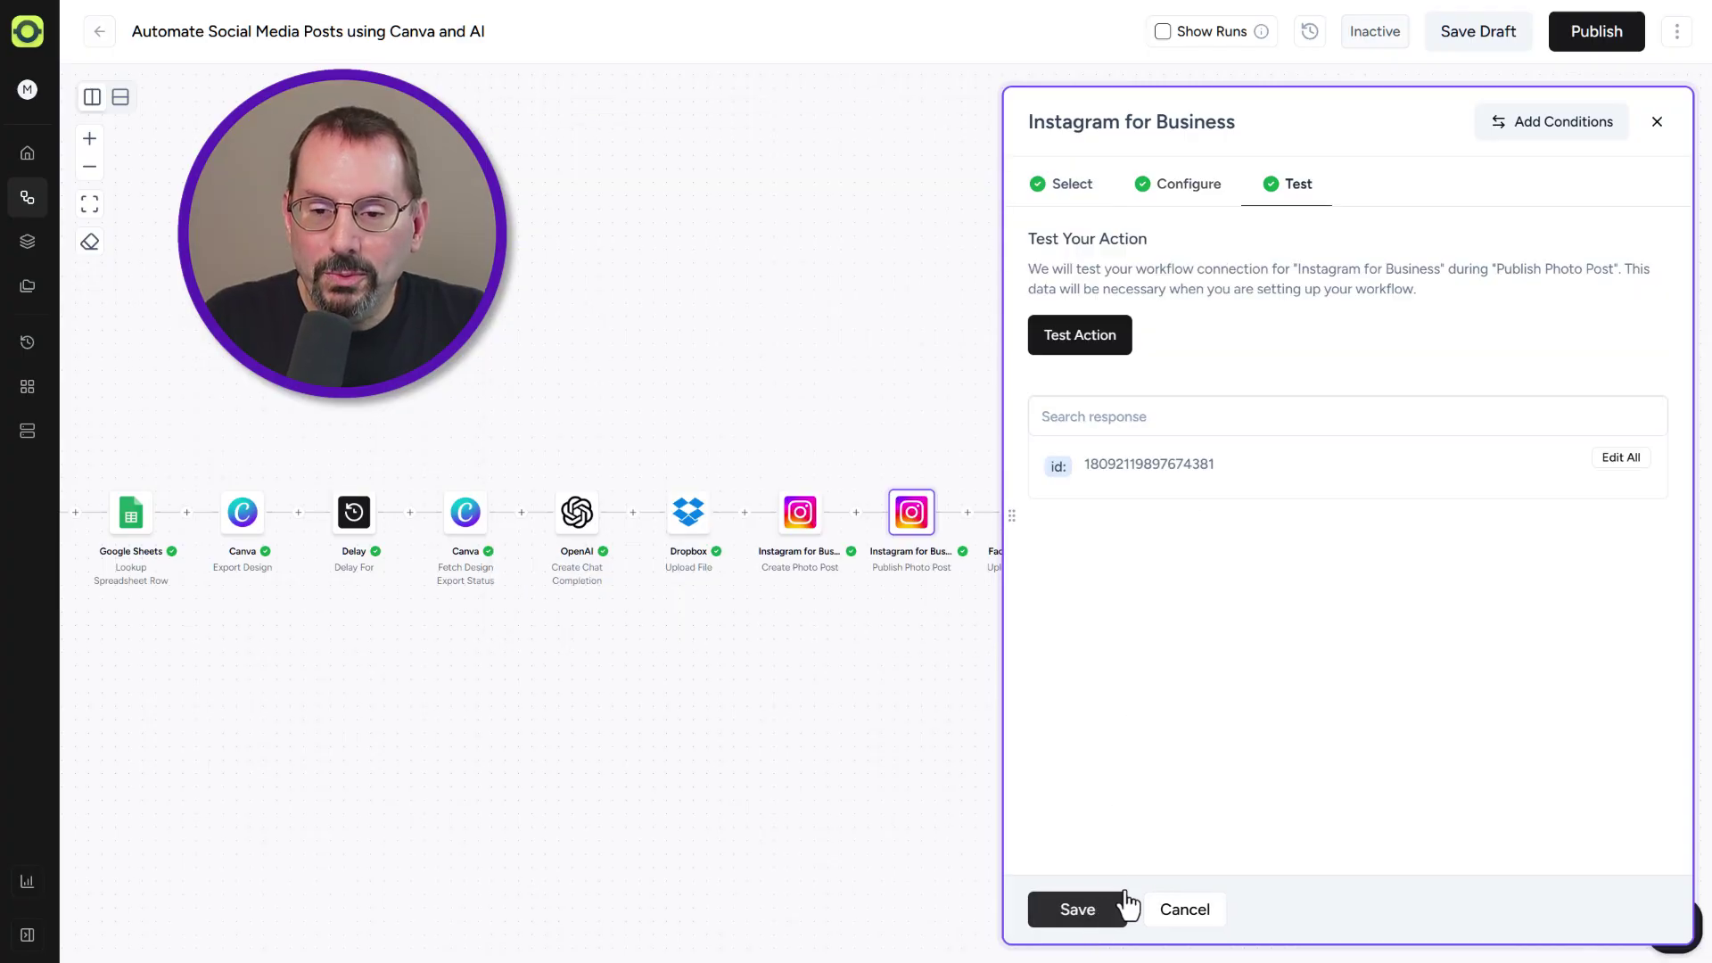
{"action": "left_click", "coordinate": [1102, 351]}
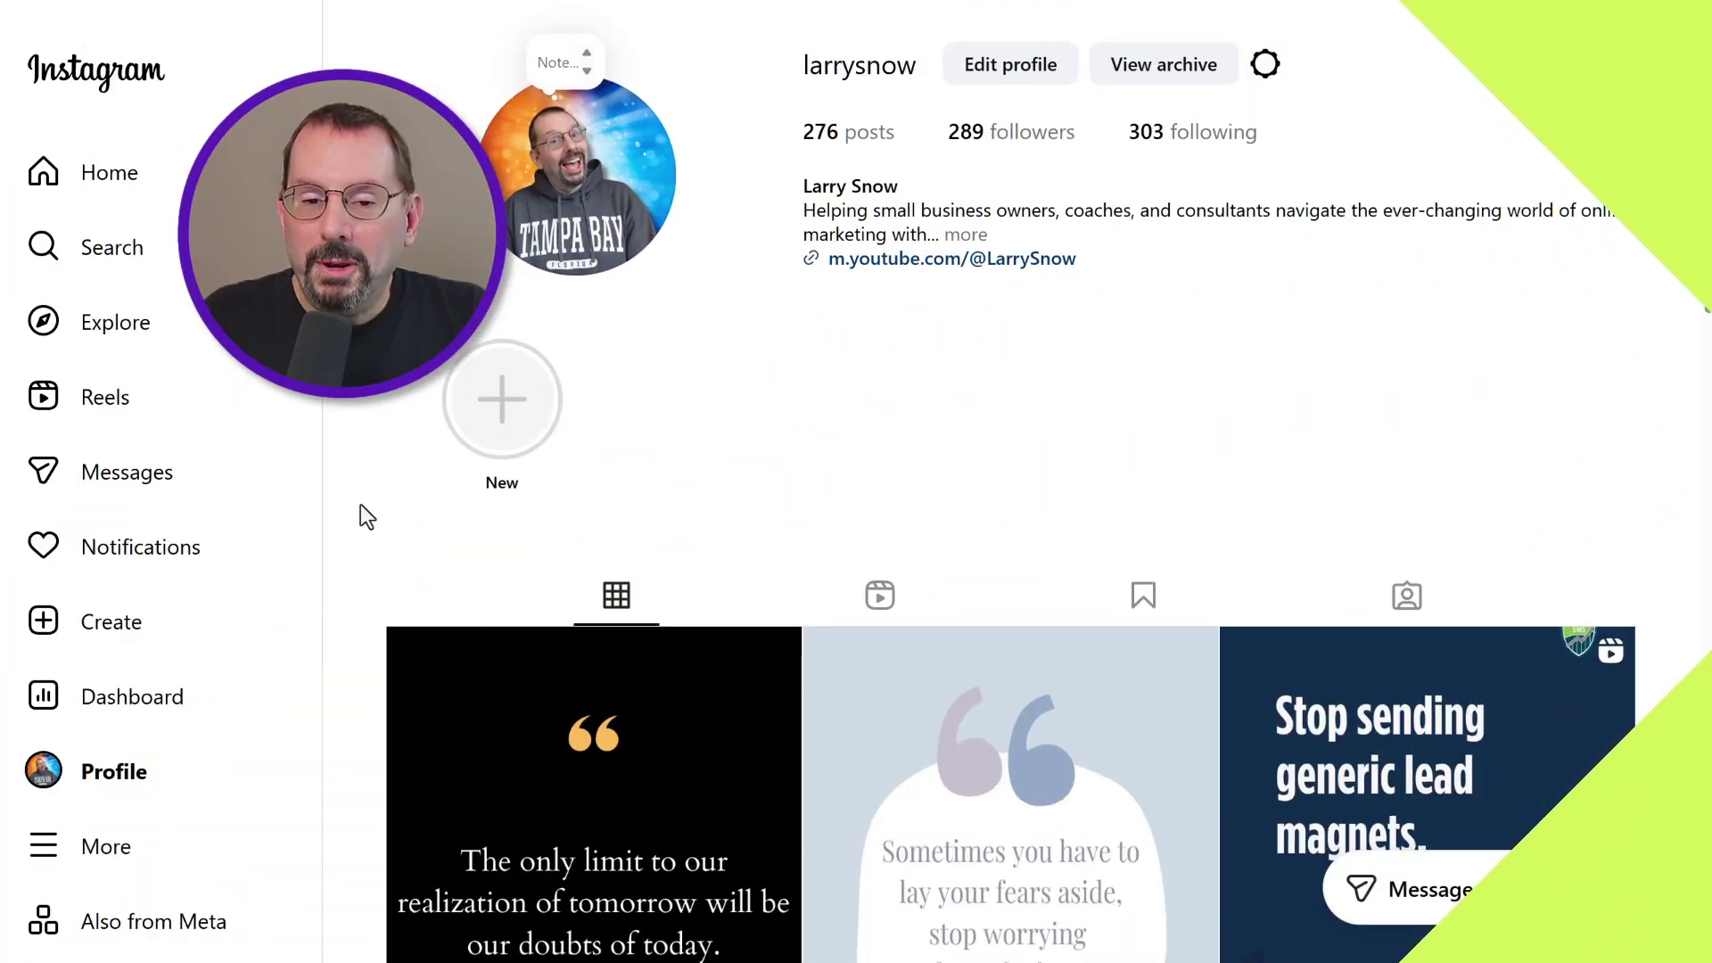
{"action": "scroll", "coordinate": [360, 508], "scroll_direction": "down", "scroll_amount": 3}
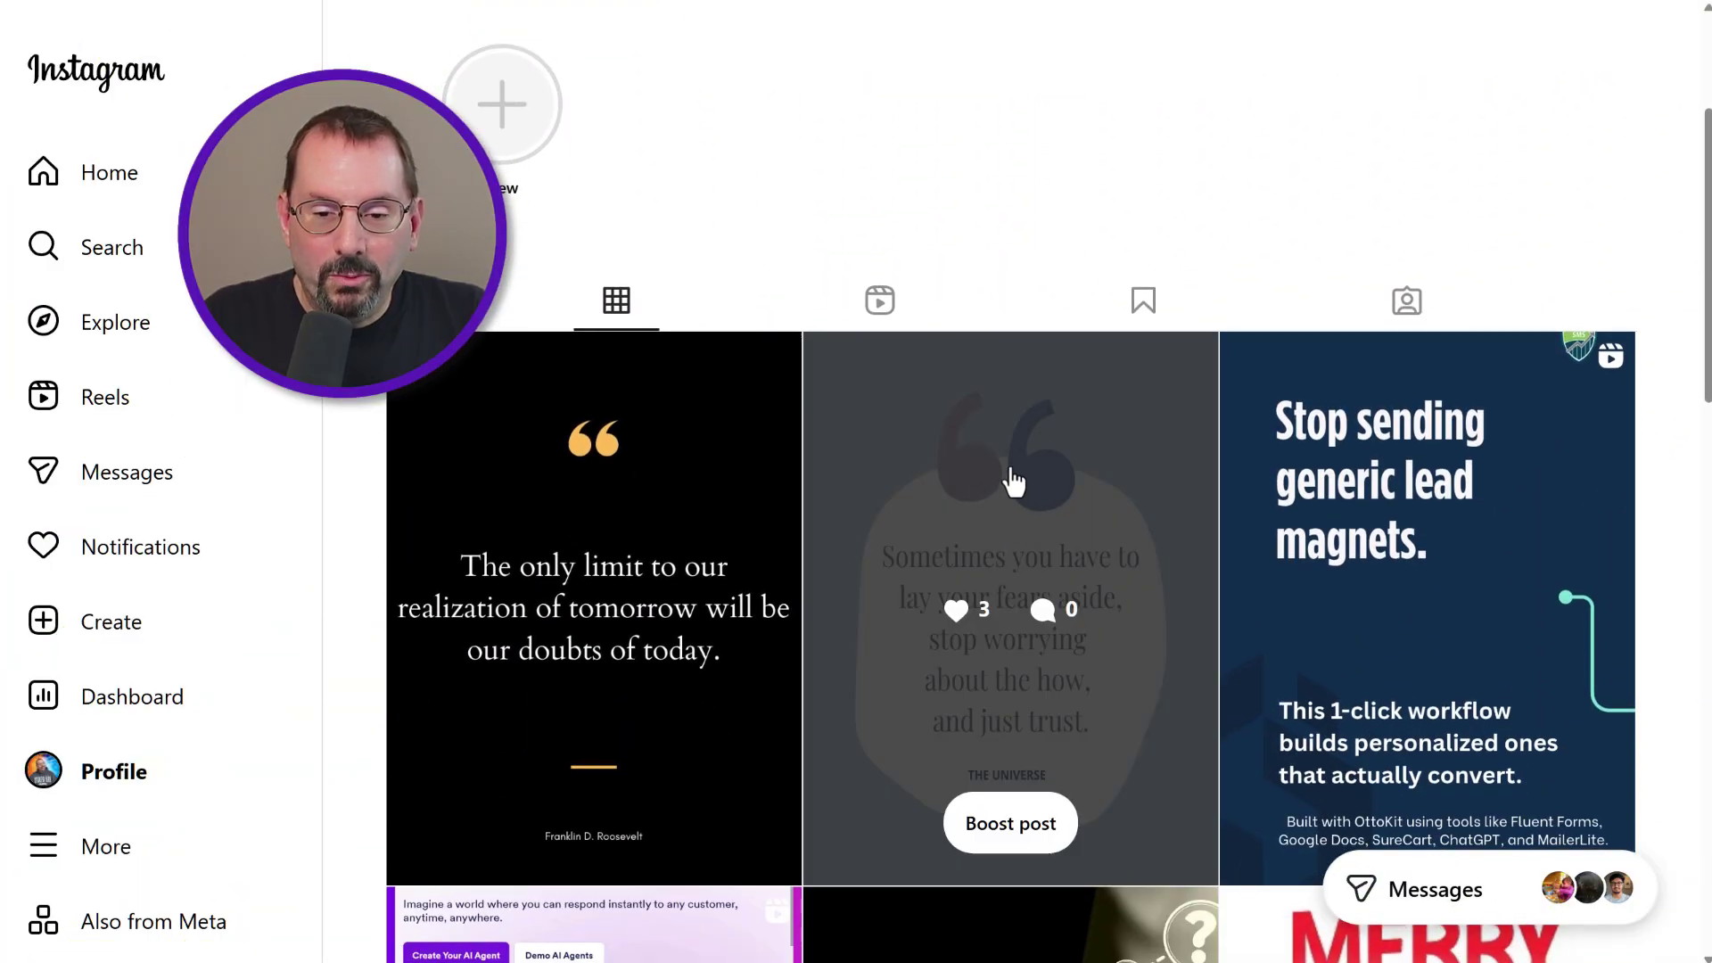
{"action": "left_click", "coordinate": [548, 453]}
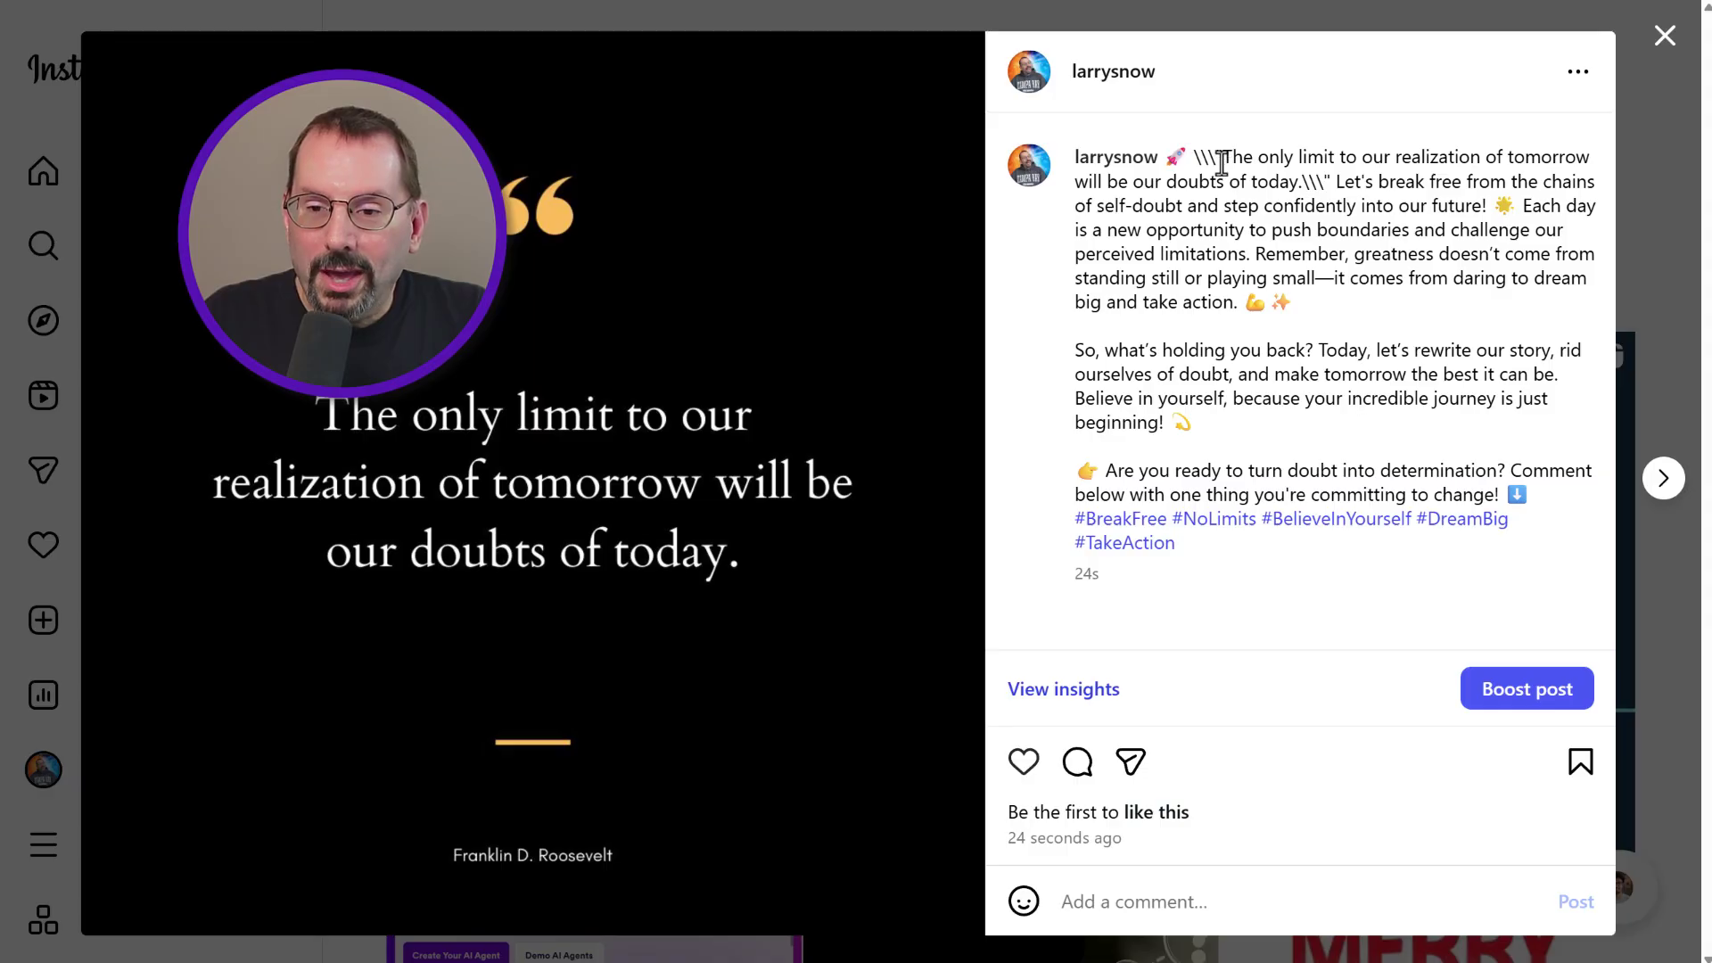
{"action": "left_click_drag", "start_coordinate": [1195, 158], "coordinate": [1310, 230]}
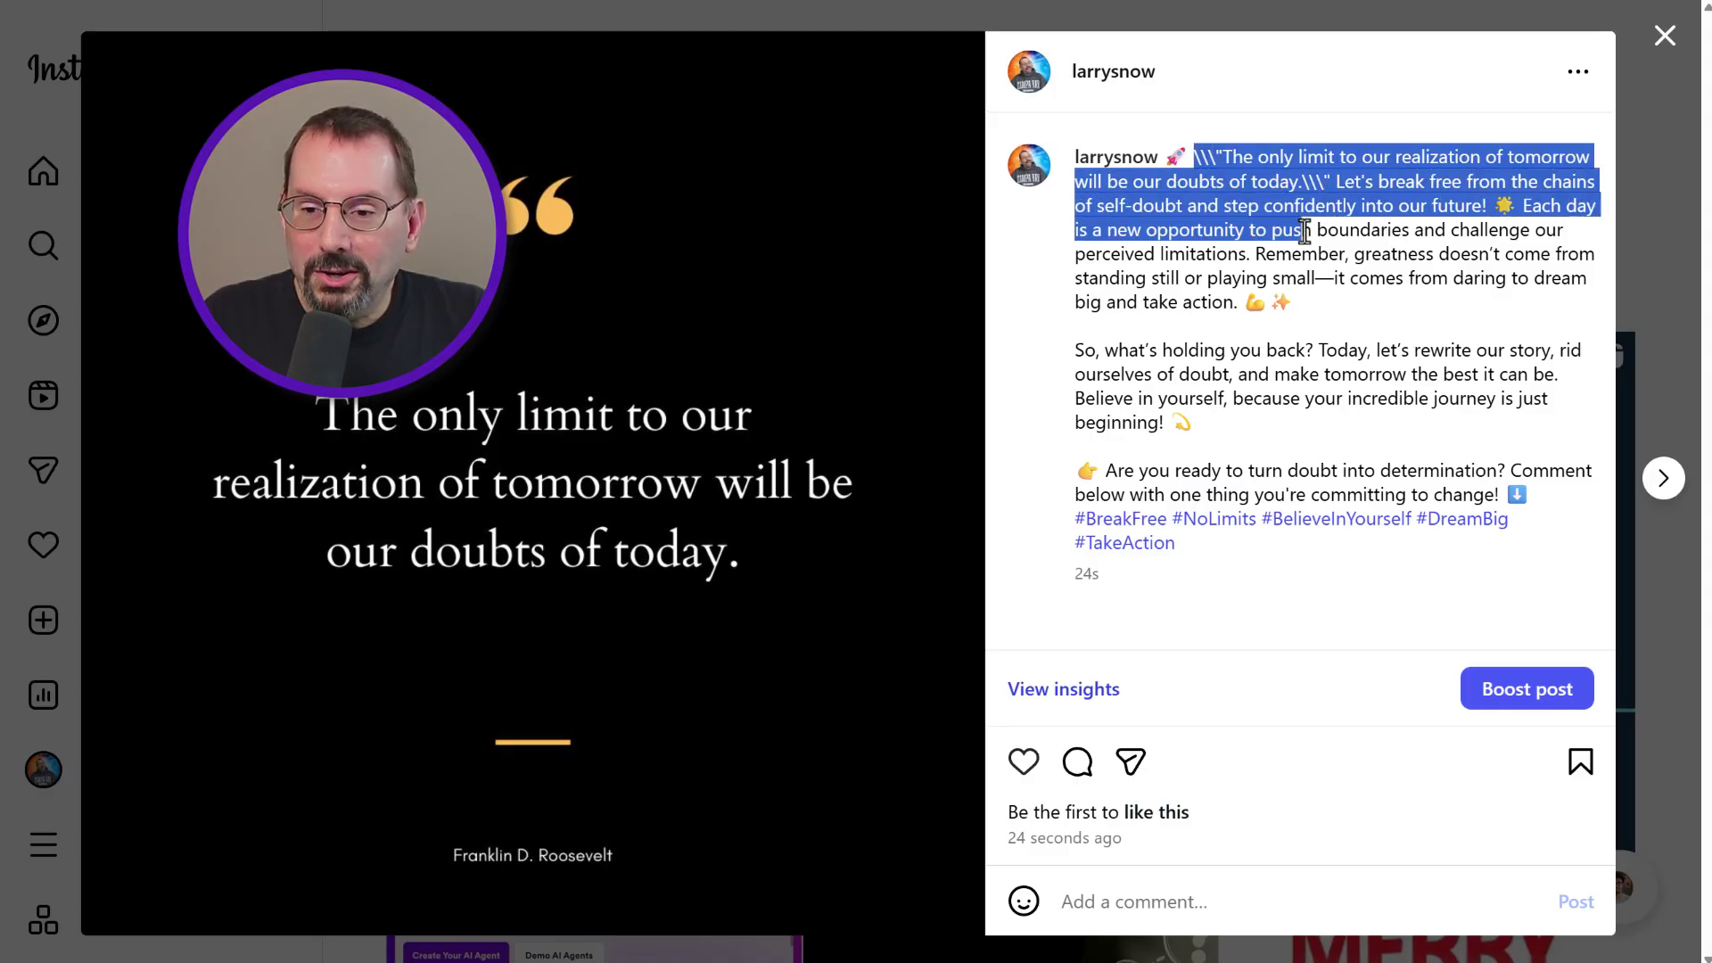
{"action": "mouse_move", "coordinate": [1195, 158]}
{"action": "left_mouse_down"}
{"action": "mouse_move", "coordinate": [1233, 158]}
{"action": "mouse_move", "coordinate": [1193, 158]}
{"action": "left_mouse_up"}
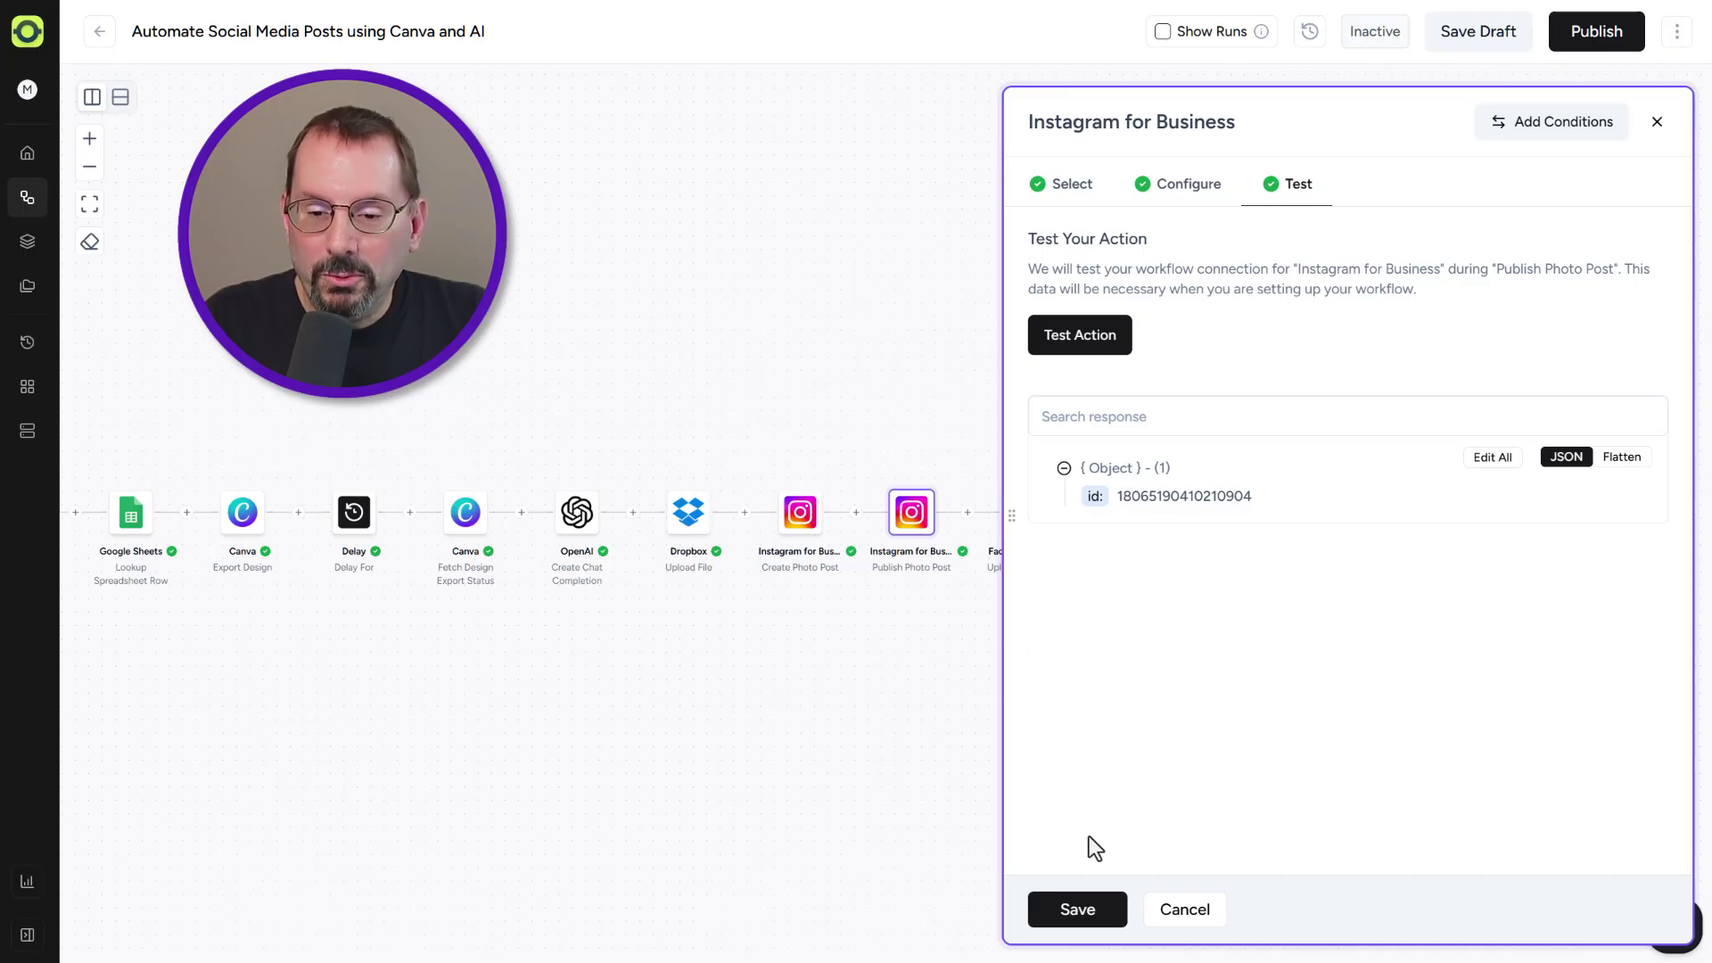
Step: Return to the OttoKit workflow and save the Publish Photo Post step
{"action": "left_click", "coordinate": [1092, 919]}
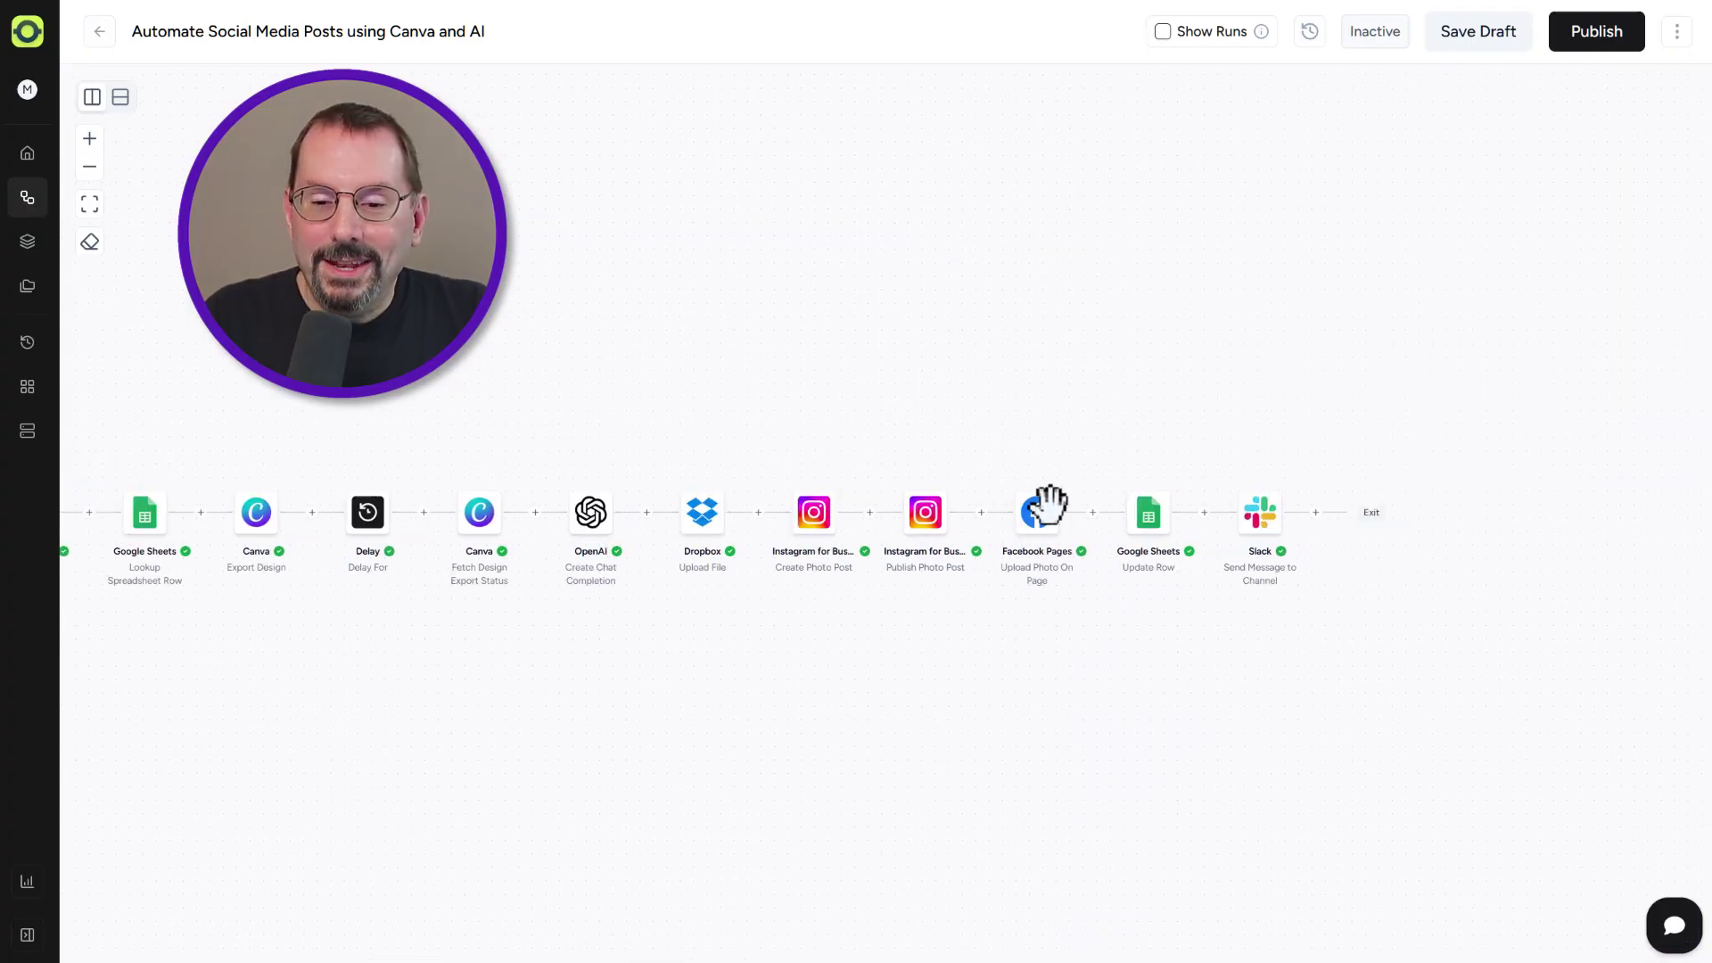
{"action": "mouse_move", "coordinate": [1040, 513]}
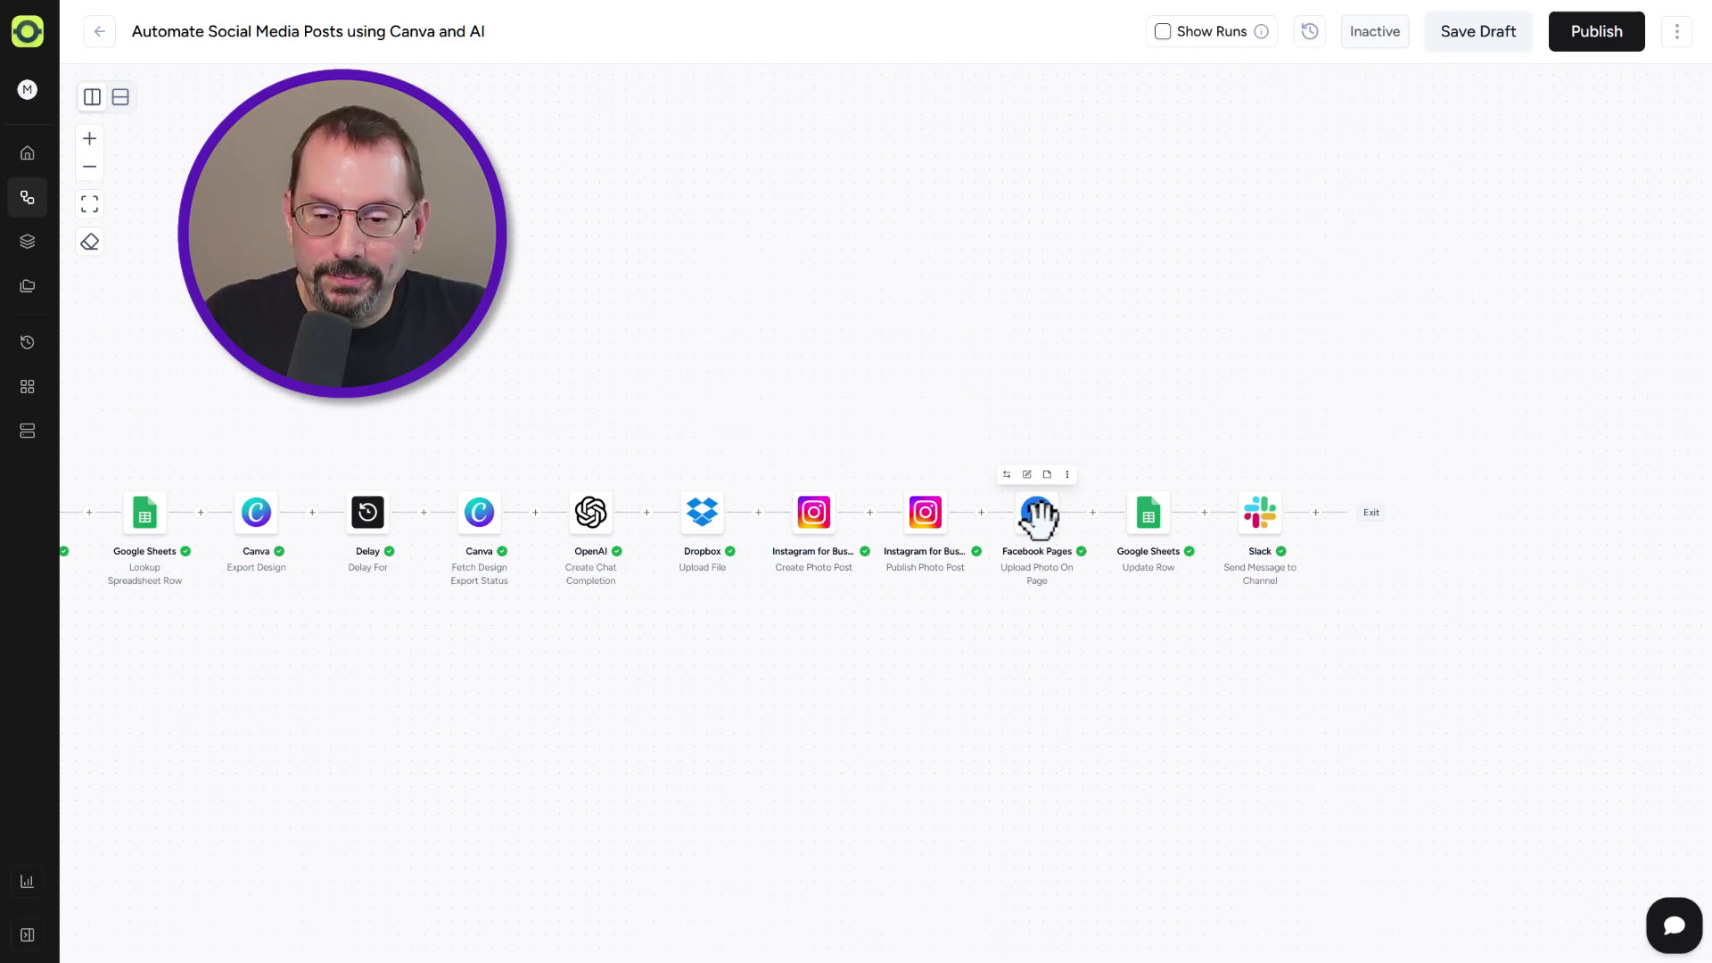
Step: Open the Facebook Pages Upload Photo On Page step and review its event, connection and configured fields
{"action": "left_click", "coordinate": [1039, 515]}
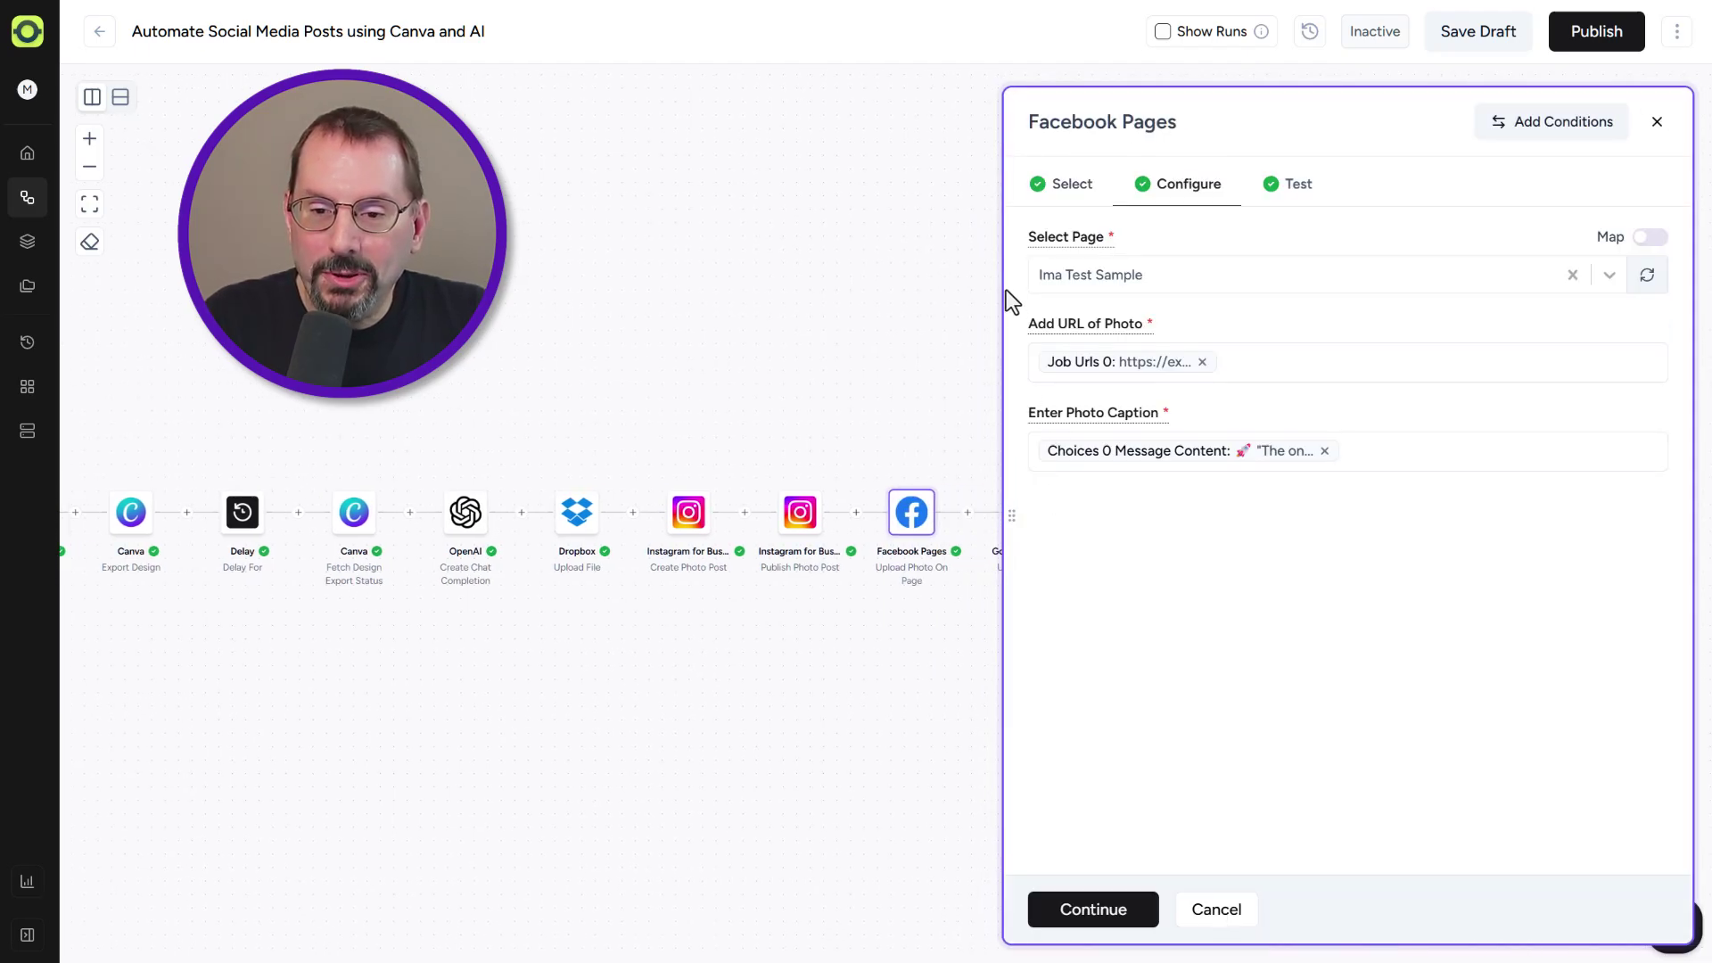
{"action": "left_click", "coordinate": [1042, 188]}
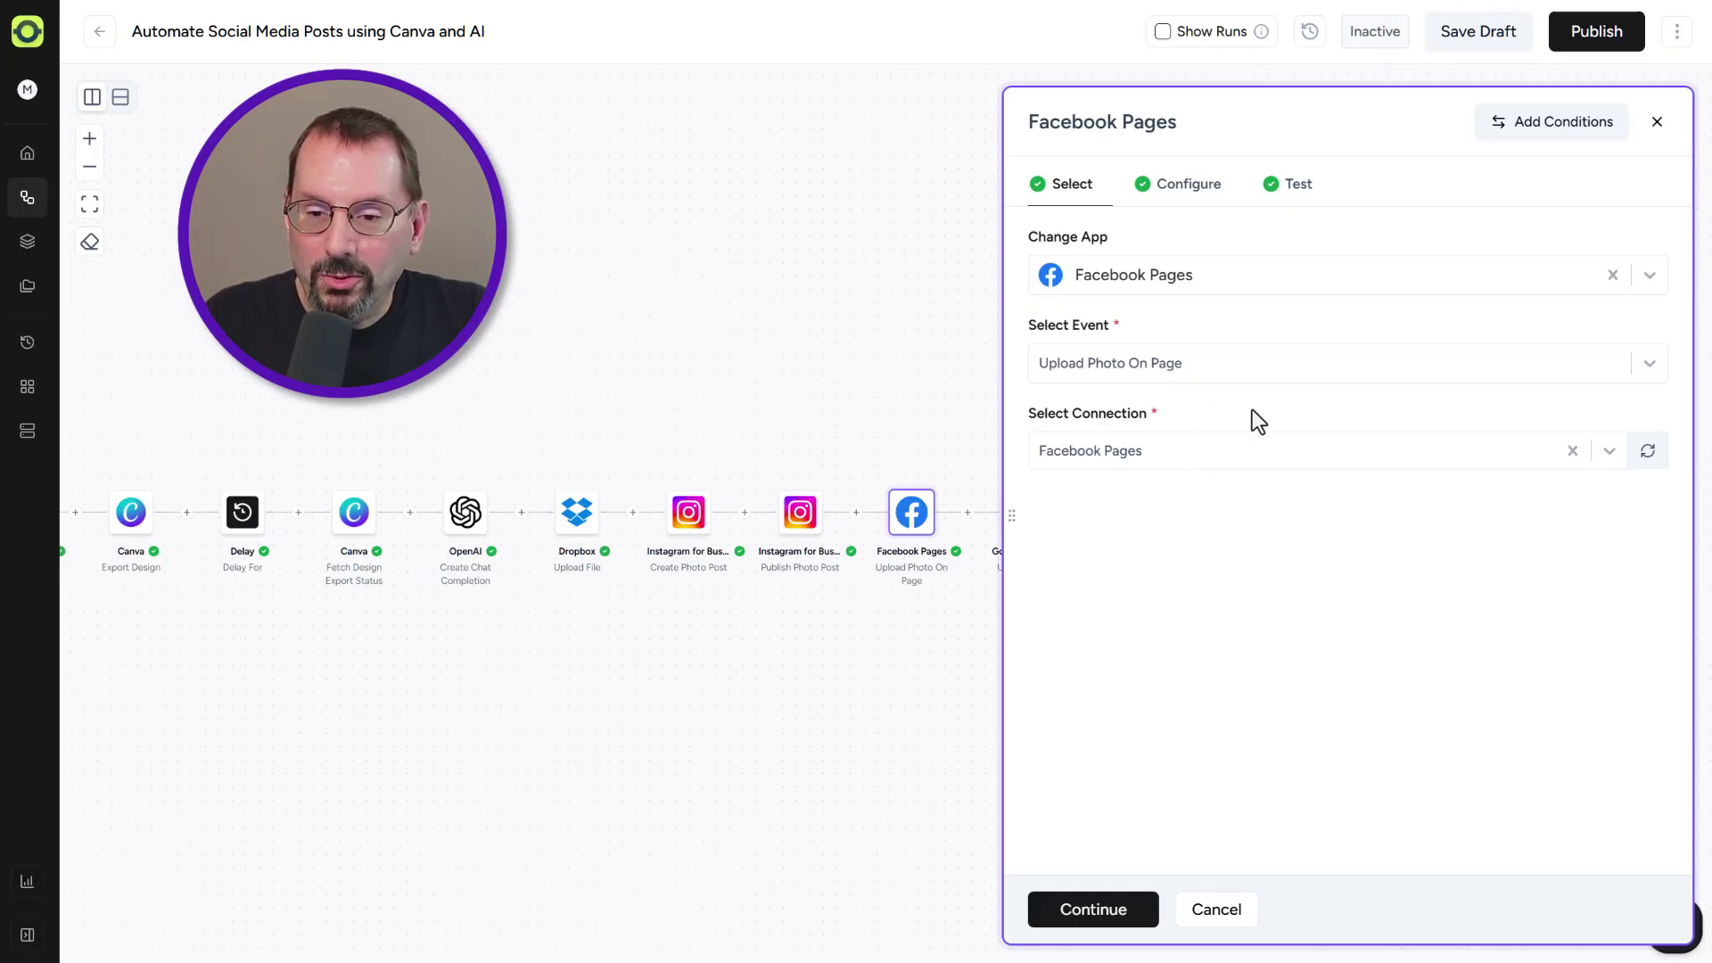
{"action": "left_click", "coordinate": [1178, 186]}
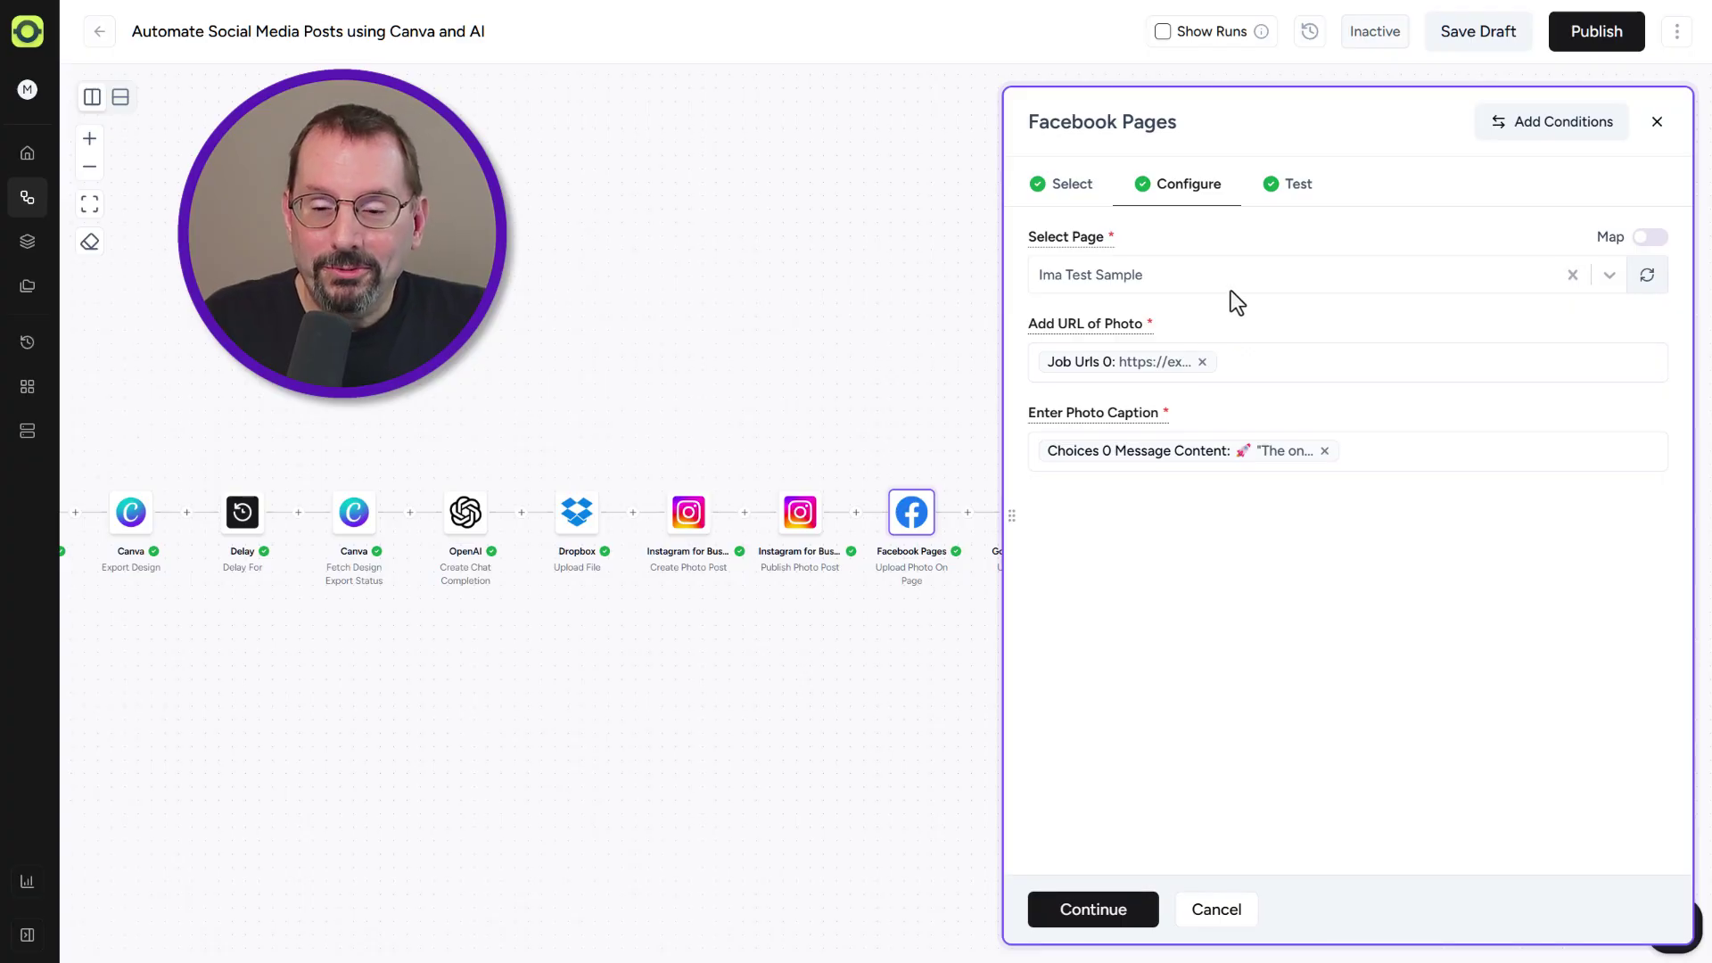
Step: Look up Fetch Design Export Status's Job Urls 0 and Upload File's Direct Media Link in the photo URL field's dynamic data, keeping the existing mapping
{"action": "left_click", "coordinate": [1260, 360]}
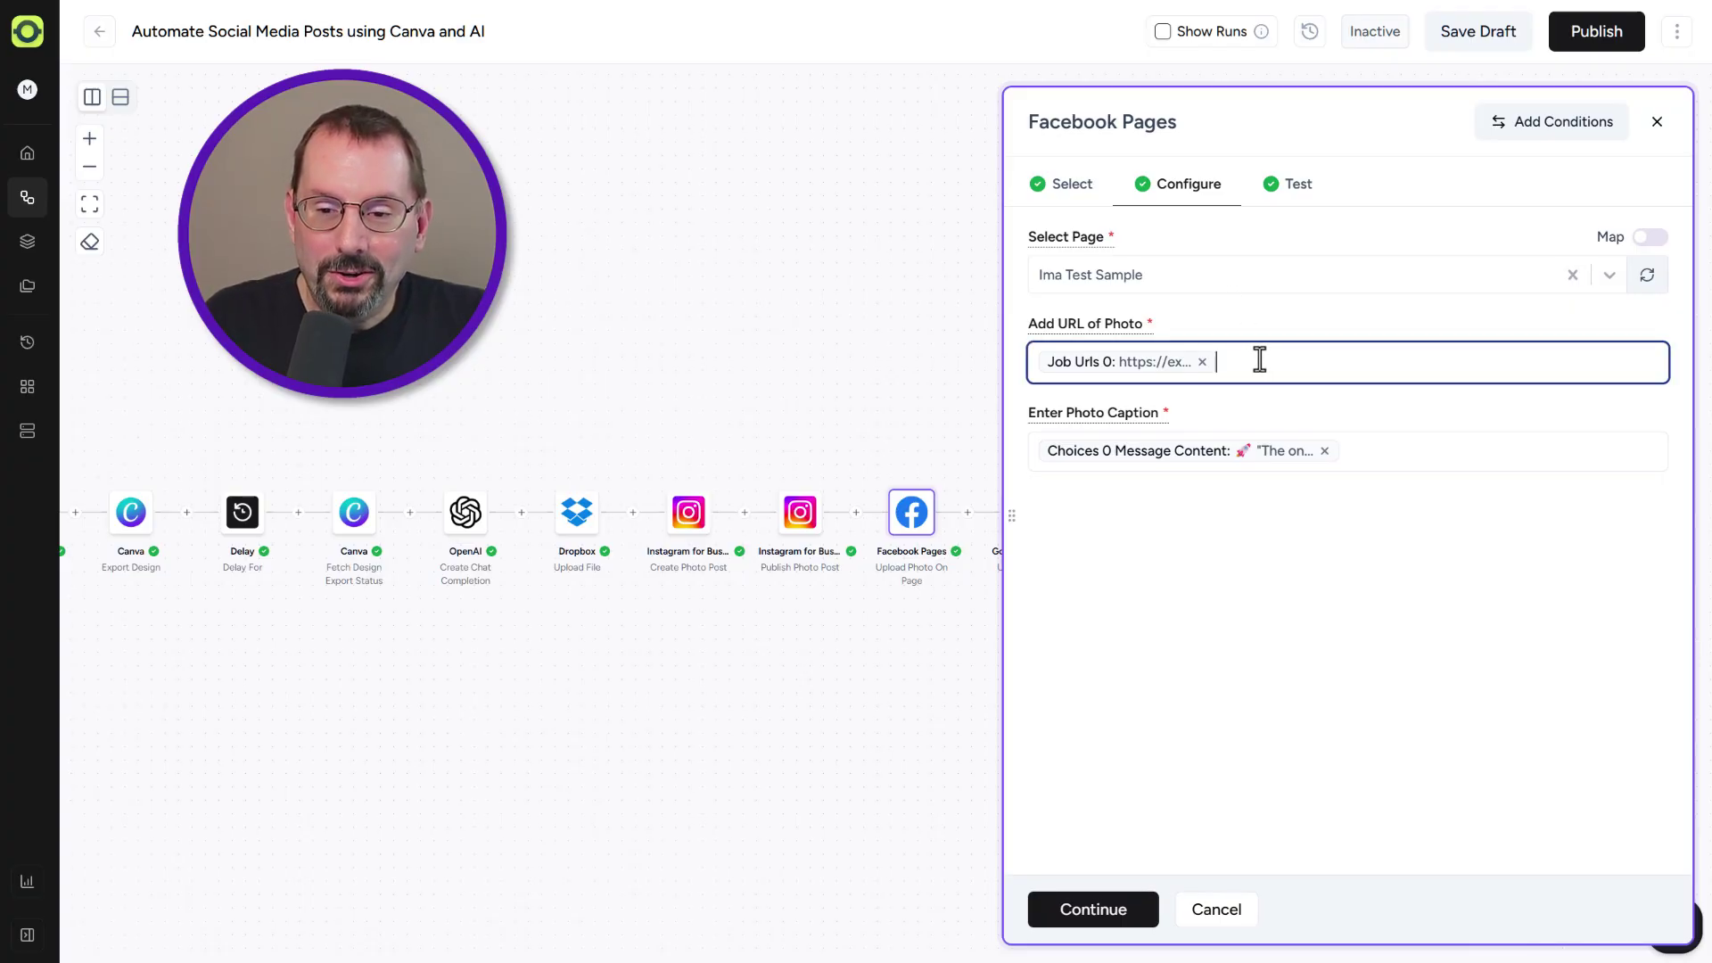
{"action": "type", "text": "@"}
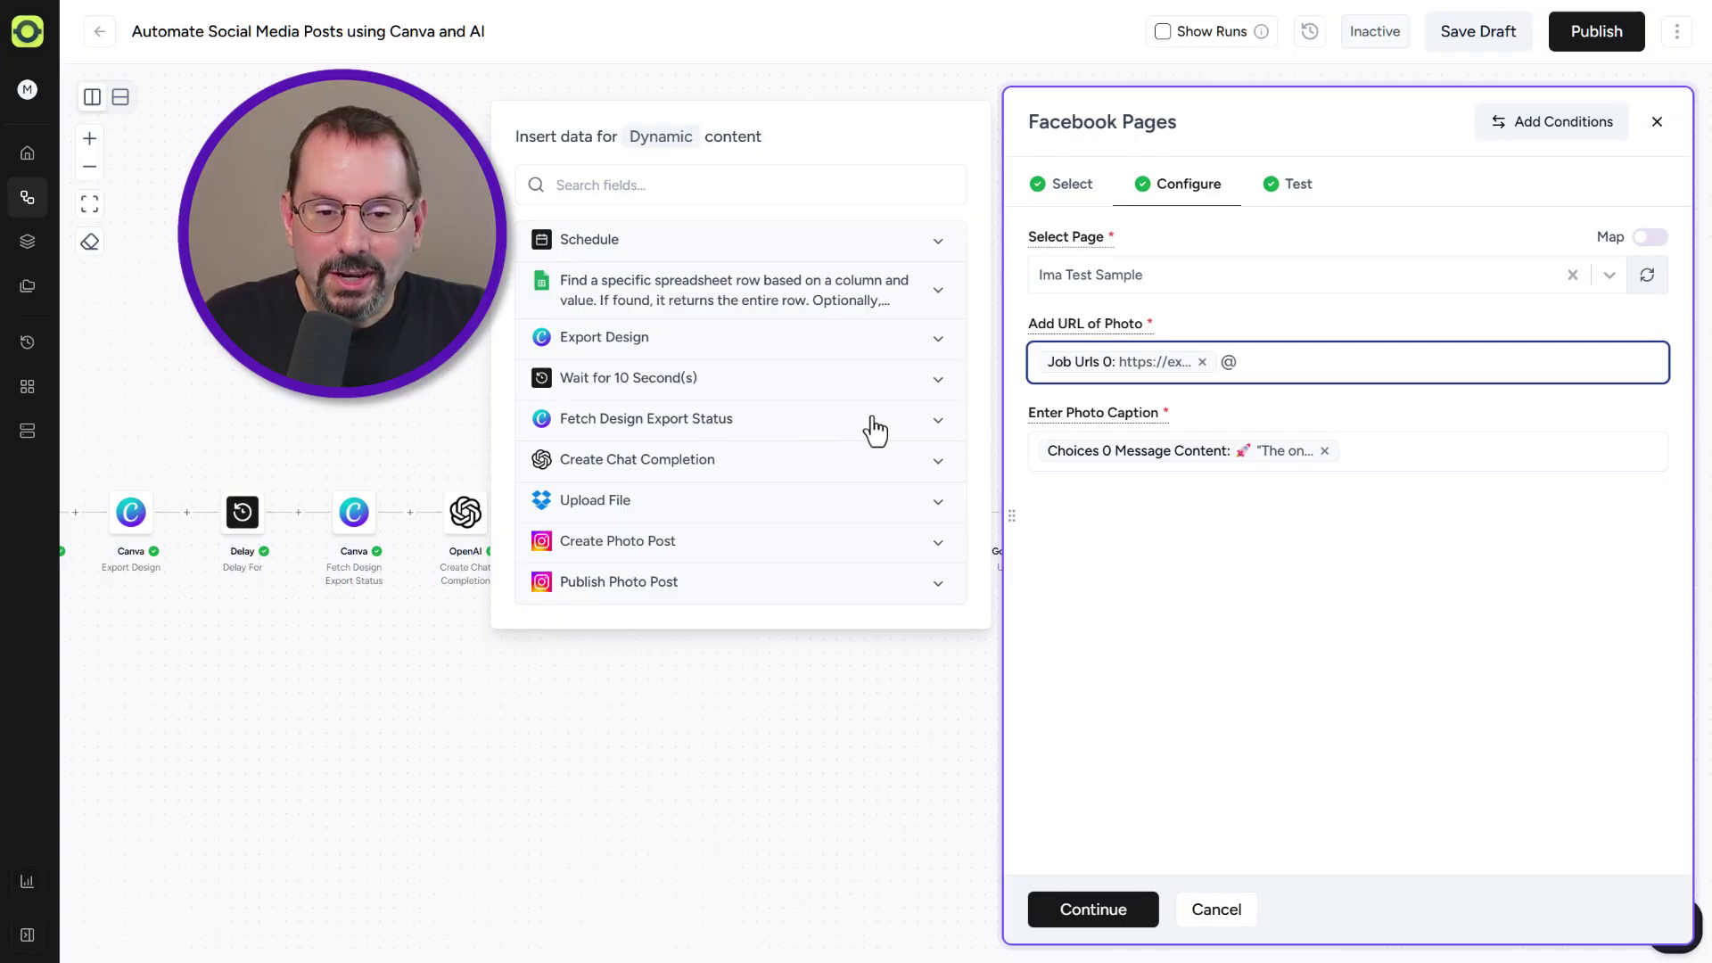
{"action": "left_click", "coordinate": [938, 419]}
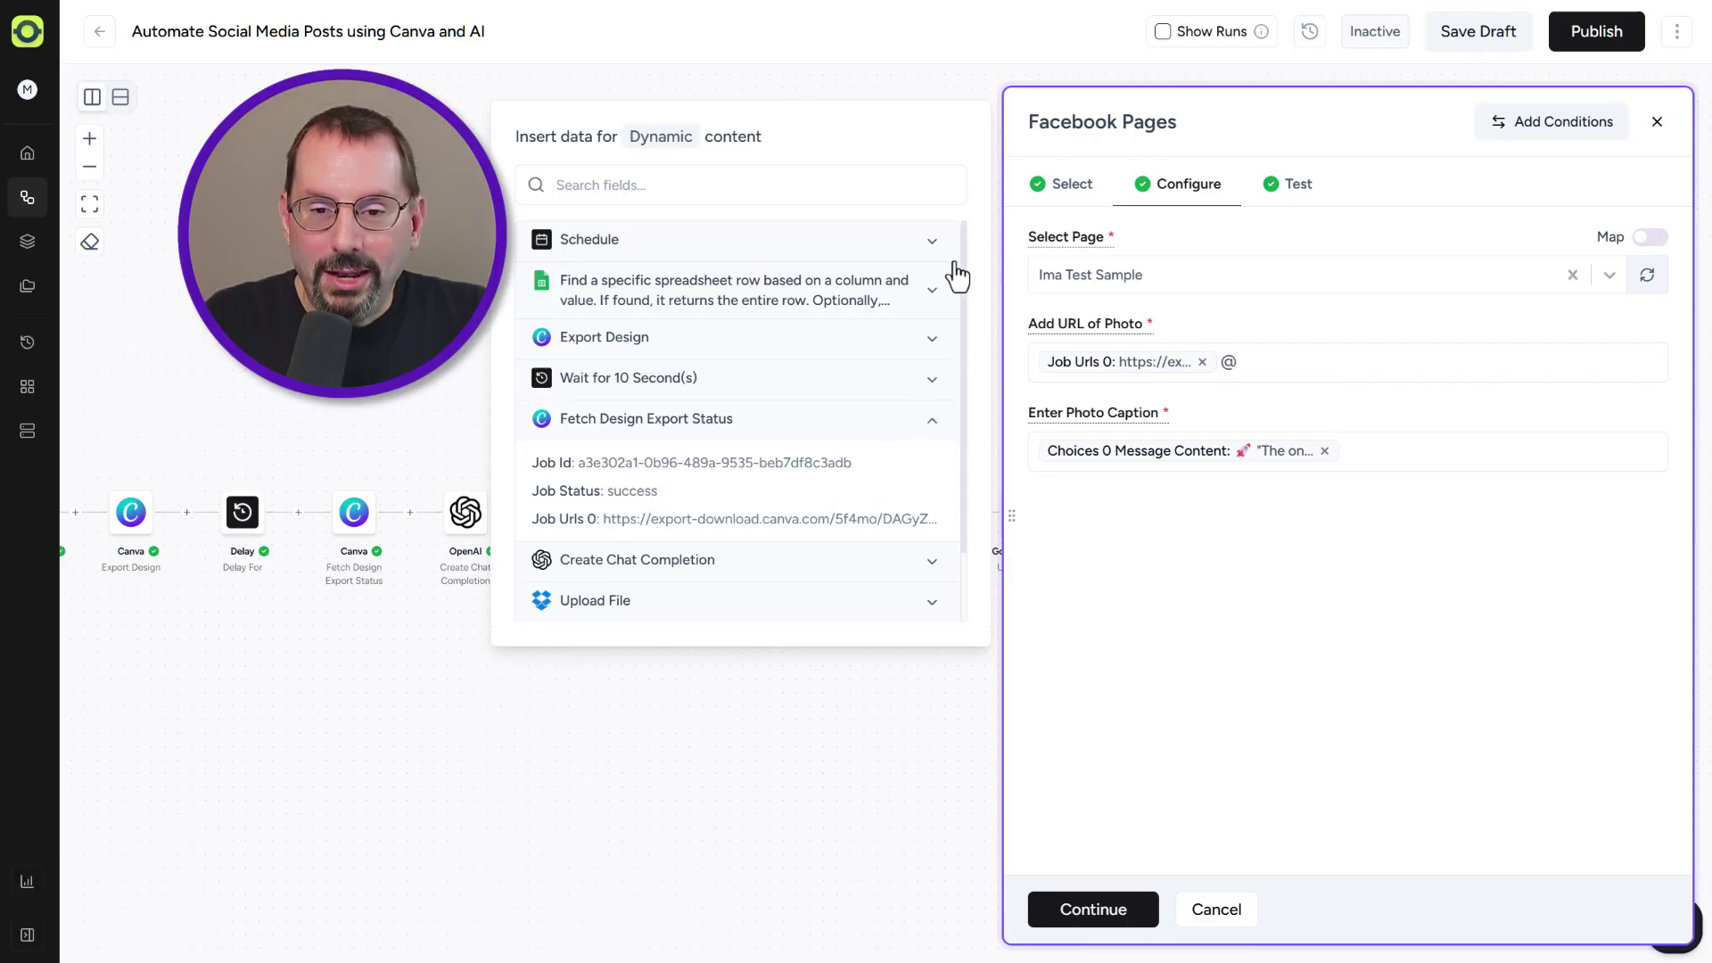
{"action": "left_click", "coordinate": [933, 602]}
{"action": "scroll", "coordinate": [714, 535], "scroll_direction": "down", "scroll_amount": 3}
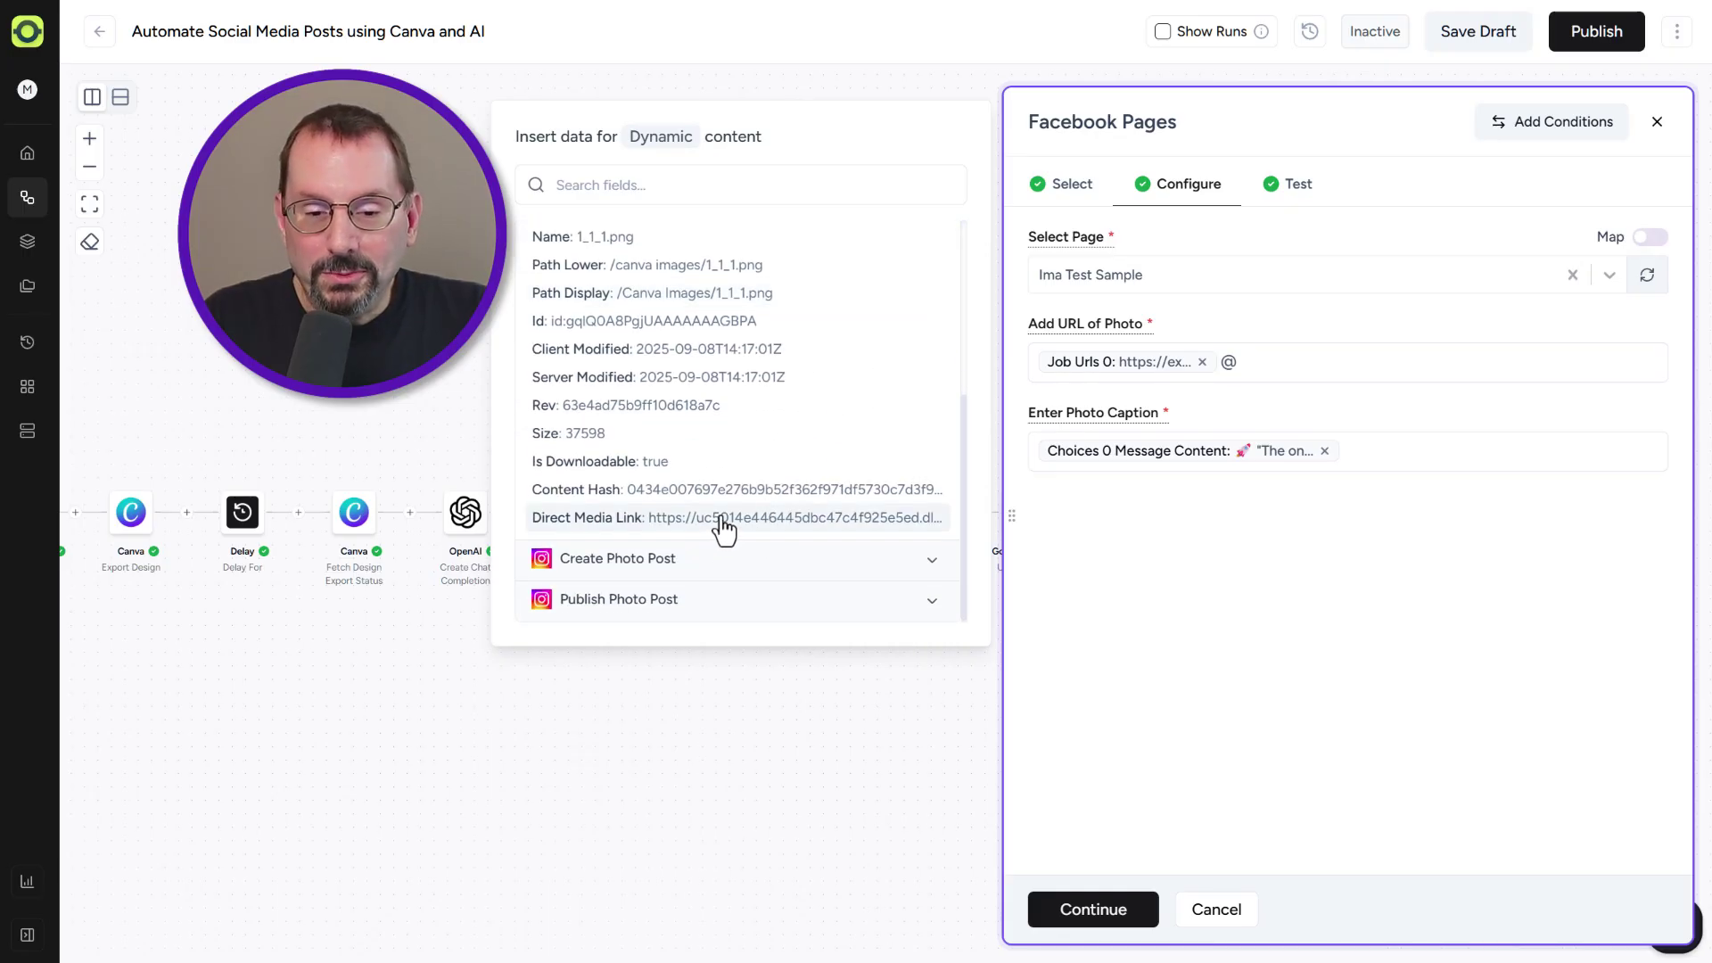
{"action": "scroll", "coordinate": [803, 511], "scroll_direction": "up", "scroll_amount": 2}
{"action": "scroll", "coordinate": [818, 506], "scroll_direction": "up", "scroll_amount": 2}
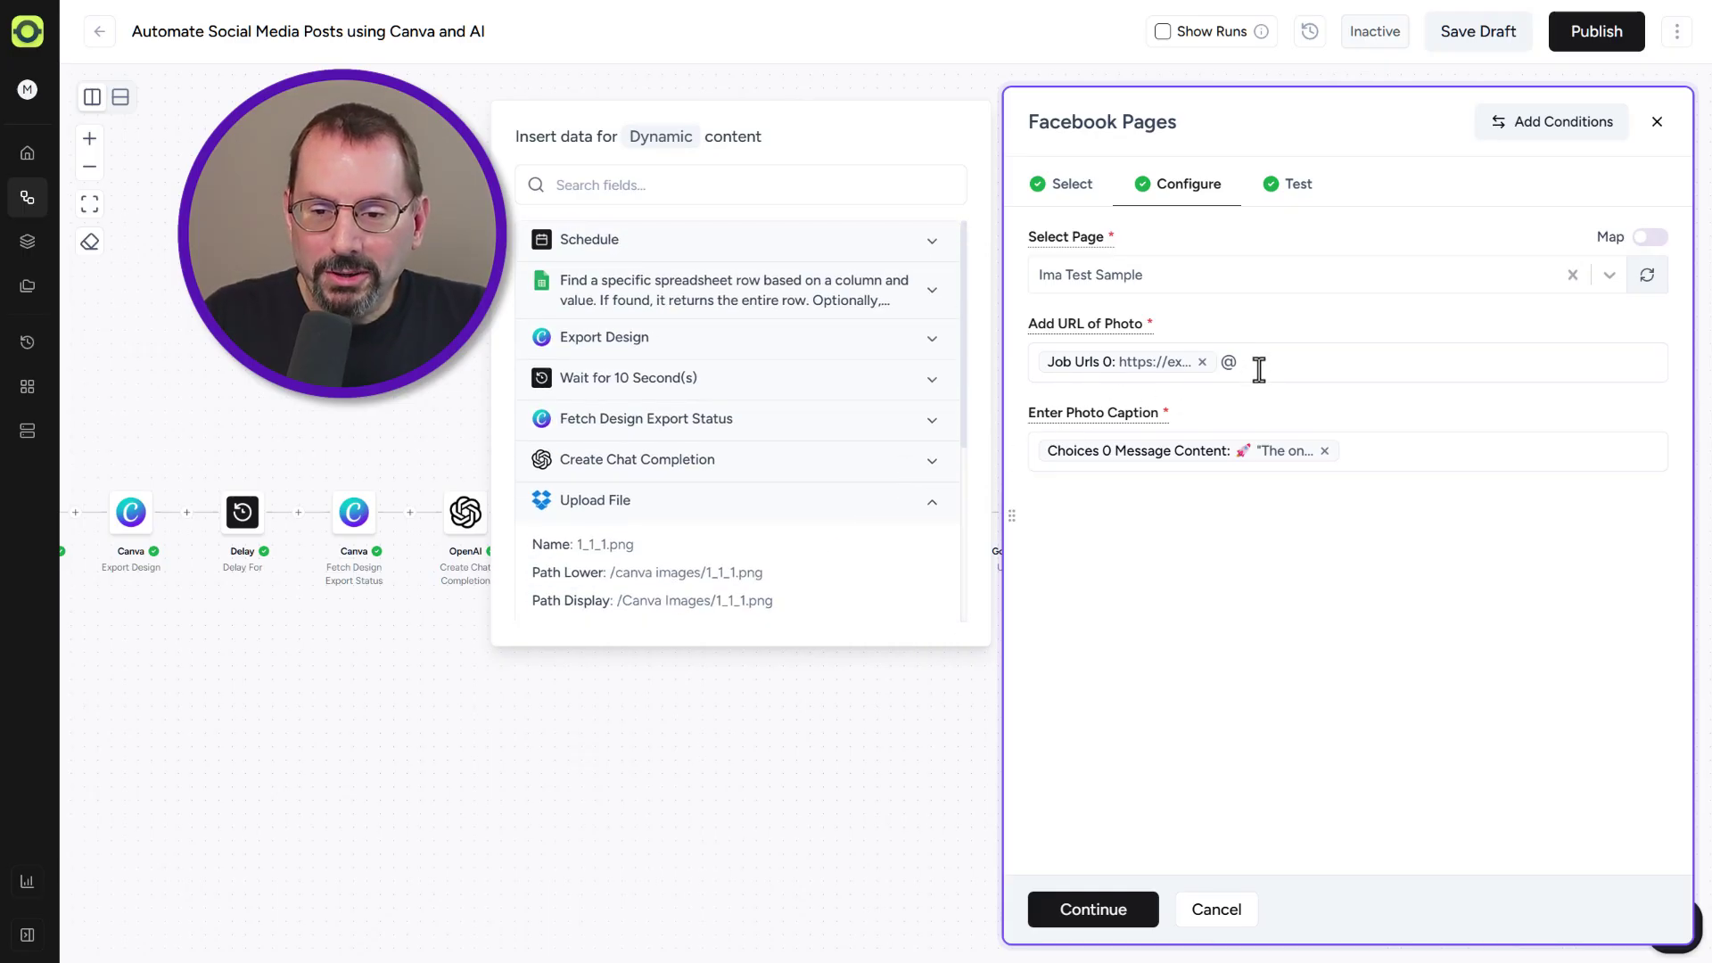
{"action": "left_click", "coordinate": [1258, 368]}
{"action": "key", "text": "BackSpace"}
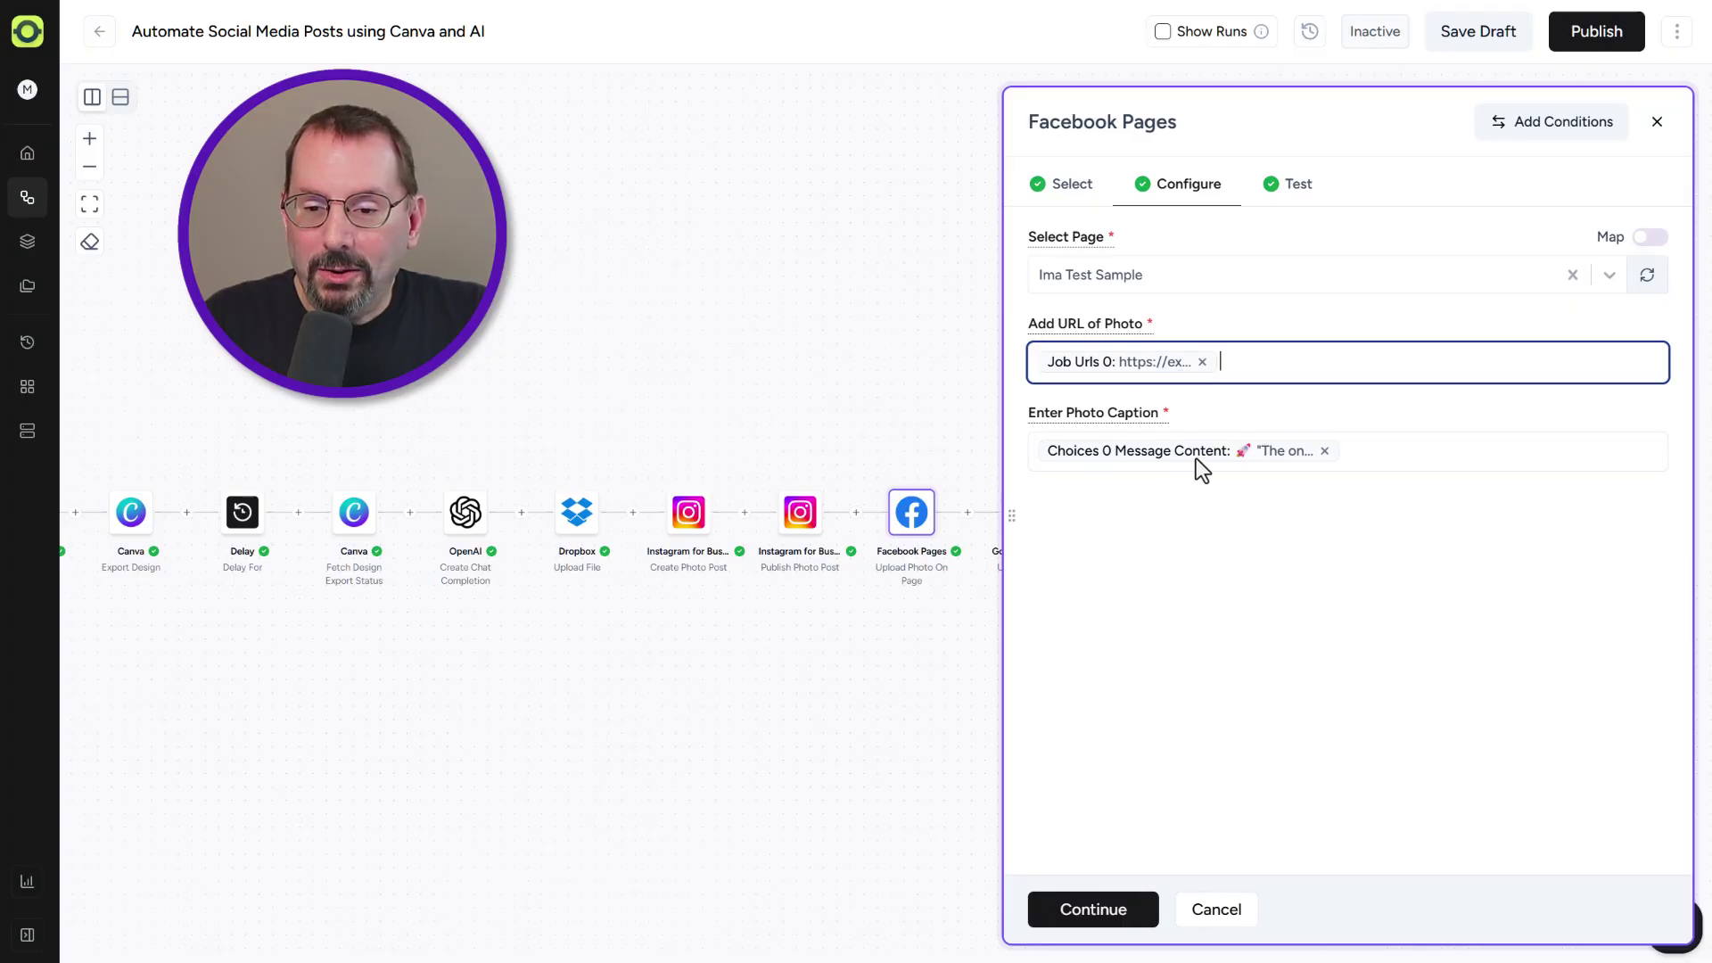
{"action": "left_click", "coordinate": [1206, 730]}
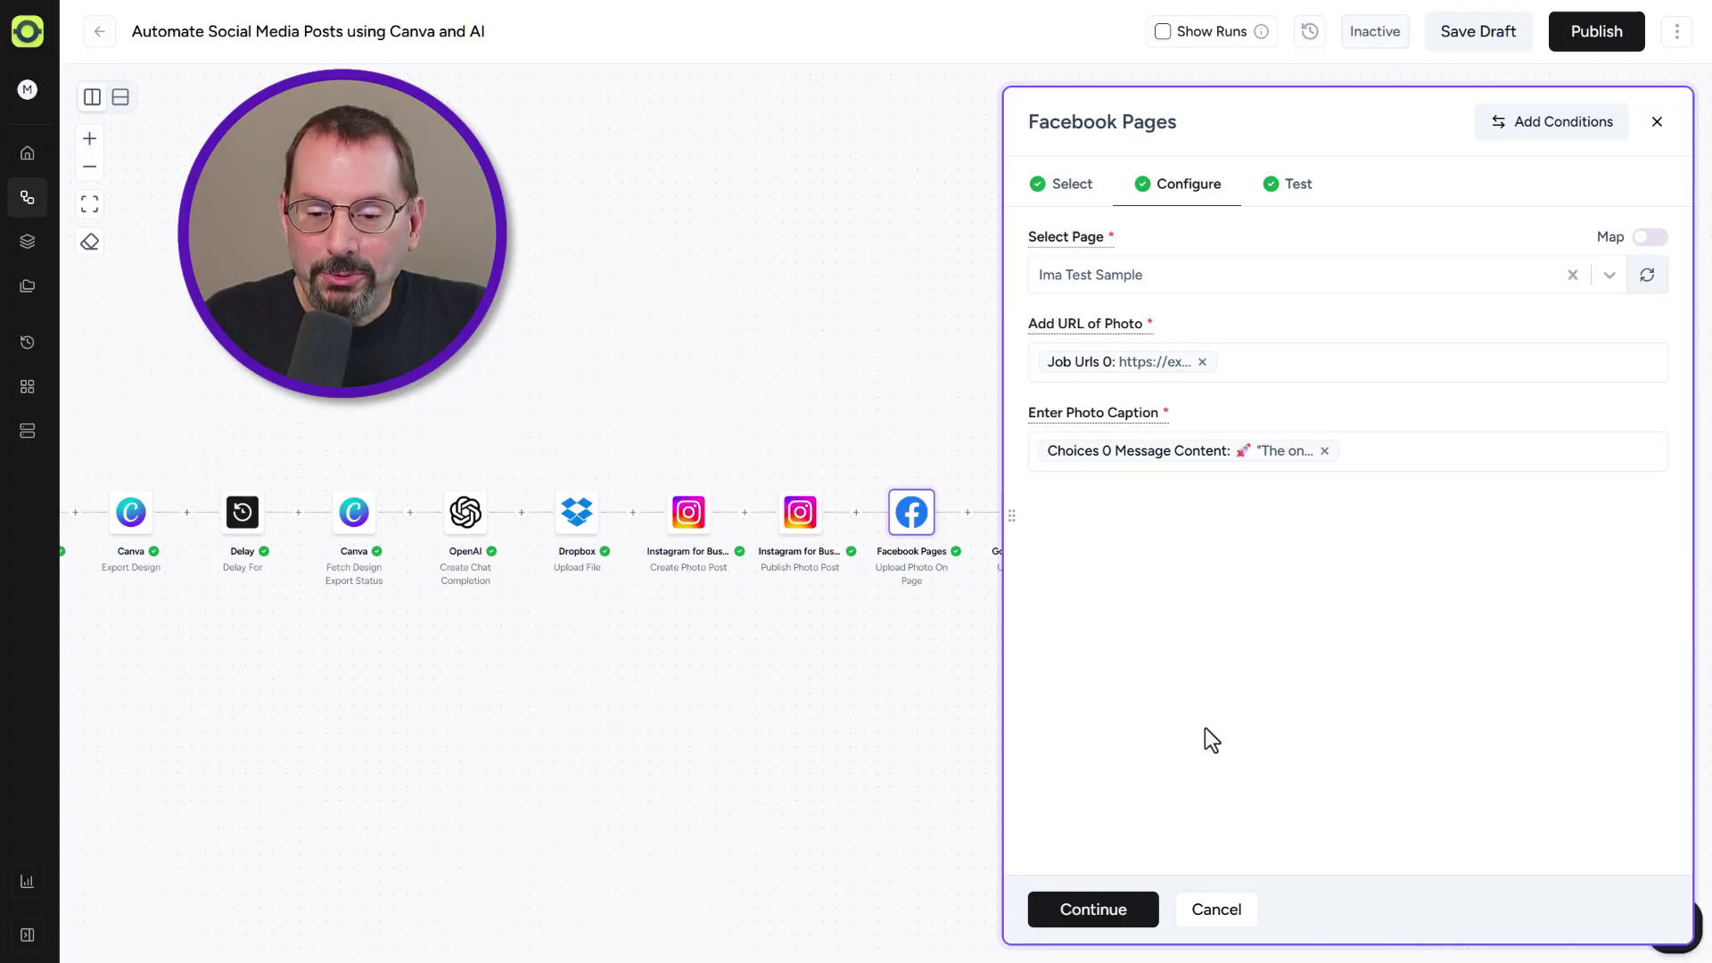
Step: Test the Upload Photo On Page action and expand the full caption of the new post on the Facebook page
{"action": "left_click", "coordinate": [1099, 912]}
{"action": "left_click", "coordinate": [1081, 337]}
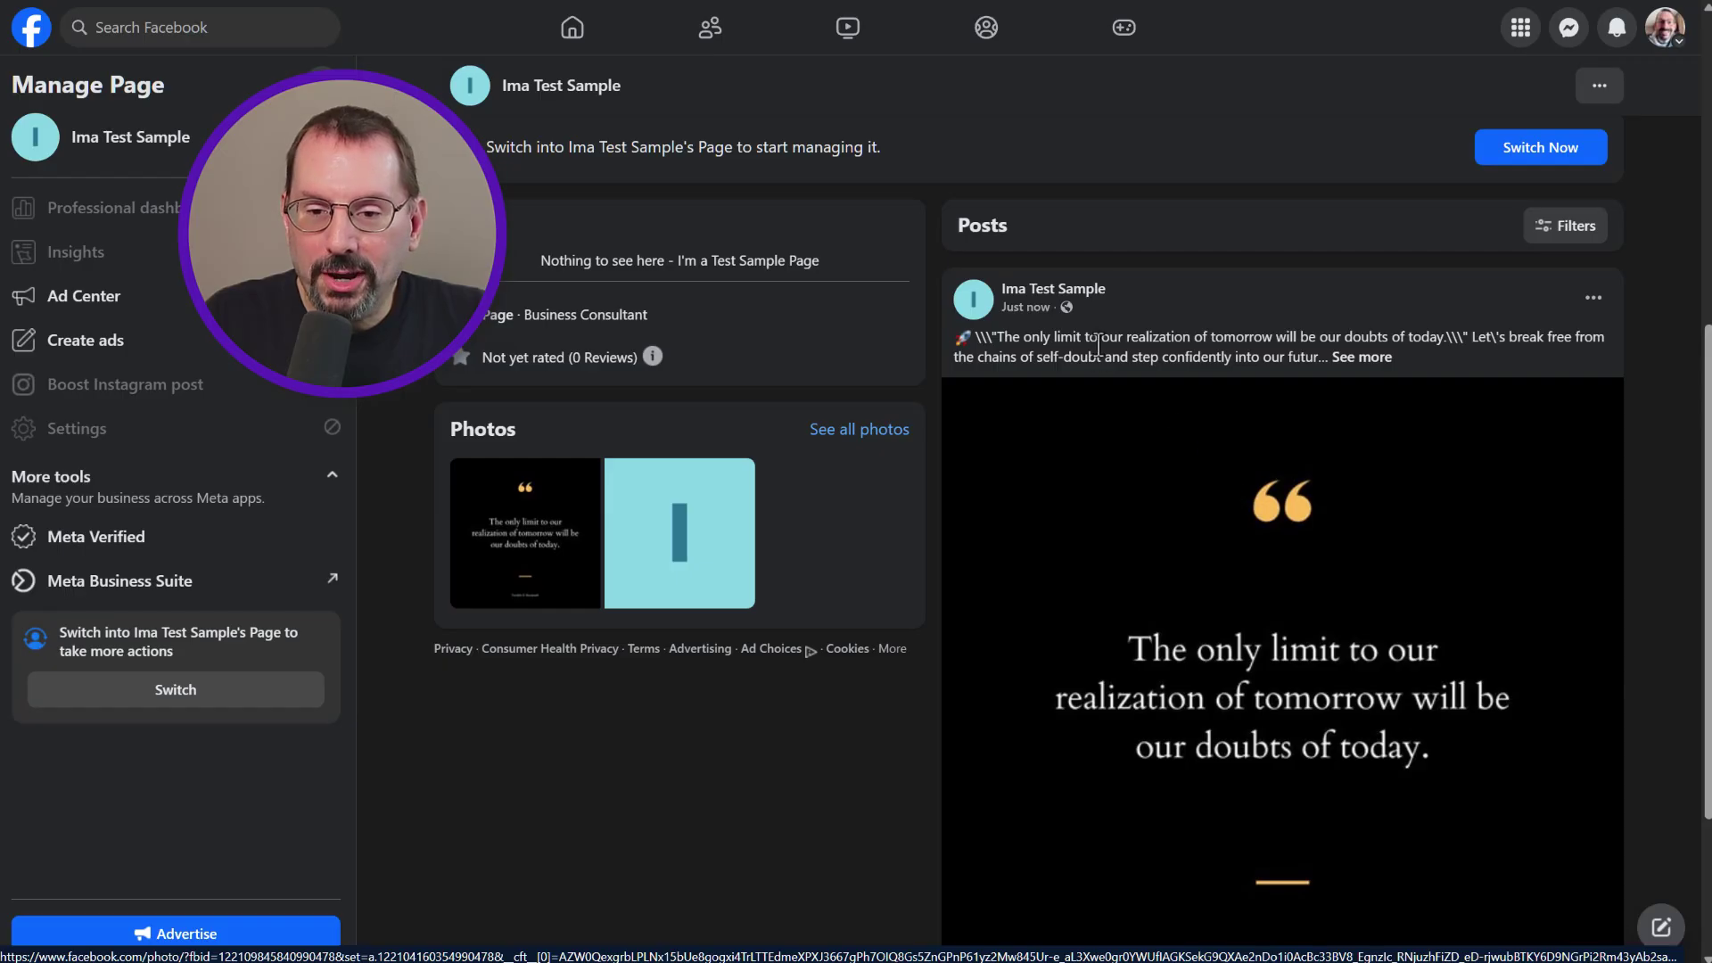
{"action": "left_click", "coordinate": [1030, 371]}
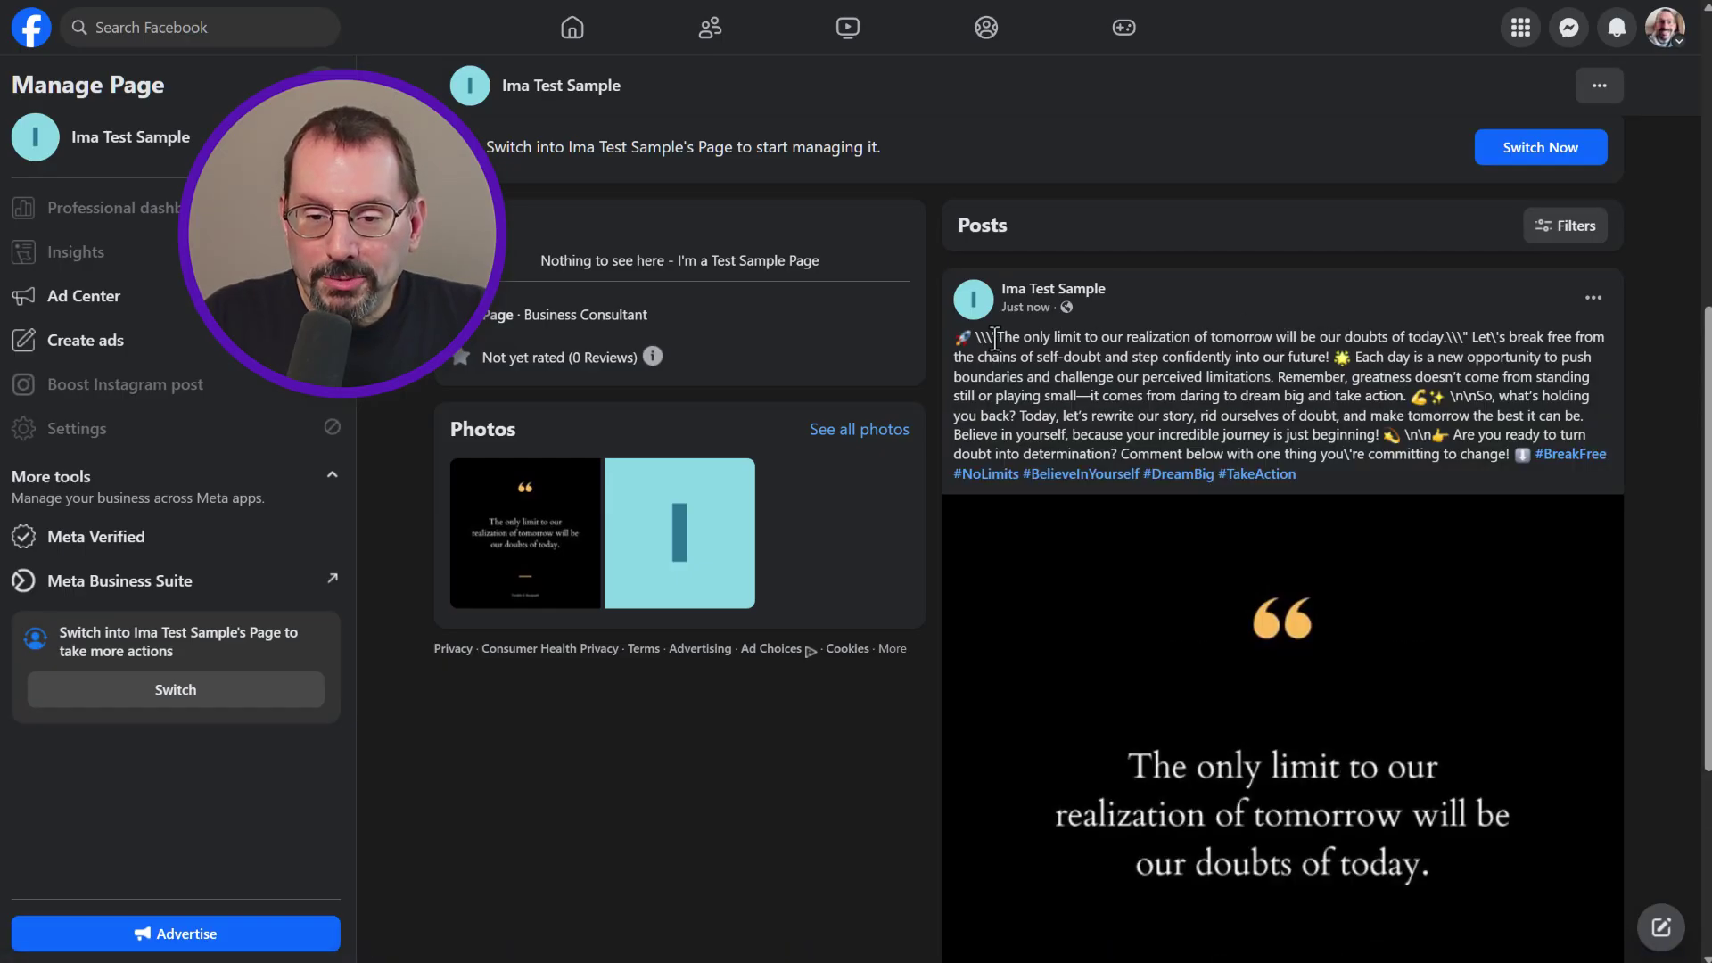
Step: Highlight the backslashes around the quote in the Facebook caption, and save the Facebook Pages step in OttoKit
{"action": "left_click_drag", "start_coordinate": [993, 337], "coordinate": [978, 339]}
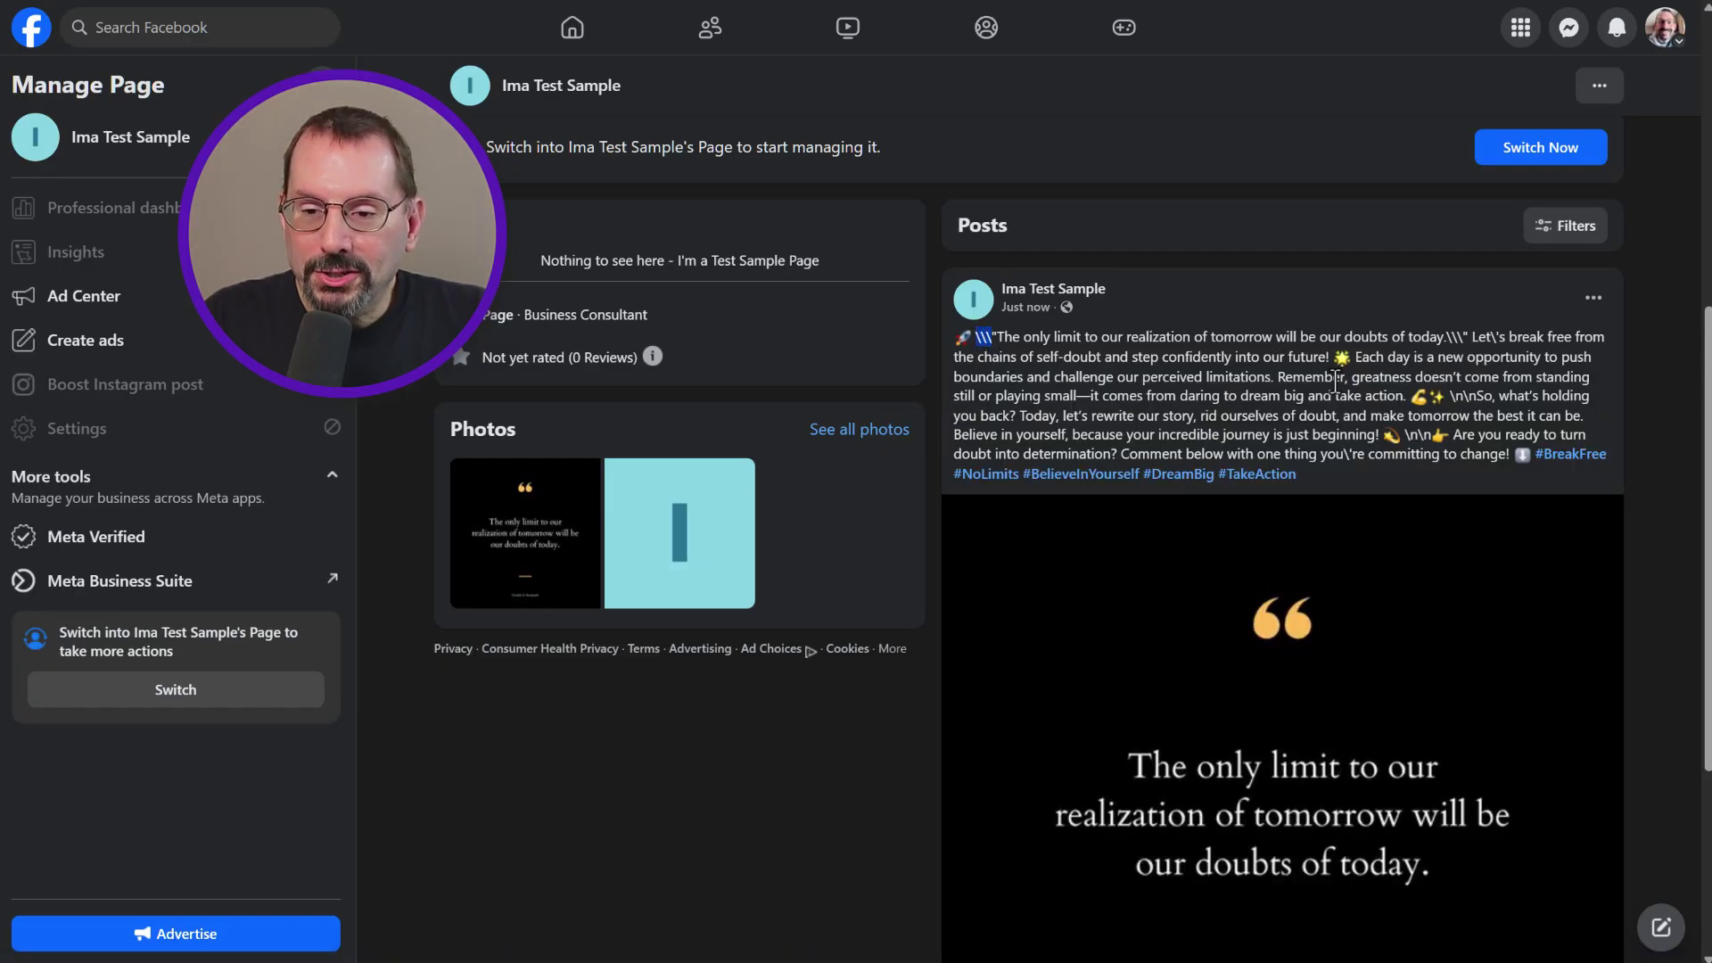
{"action": "left_click_drag", "start_coordinate": [1463, 338], "coordinate": [1445, 337]}
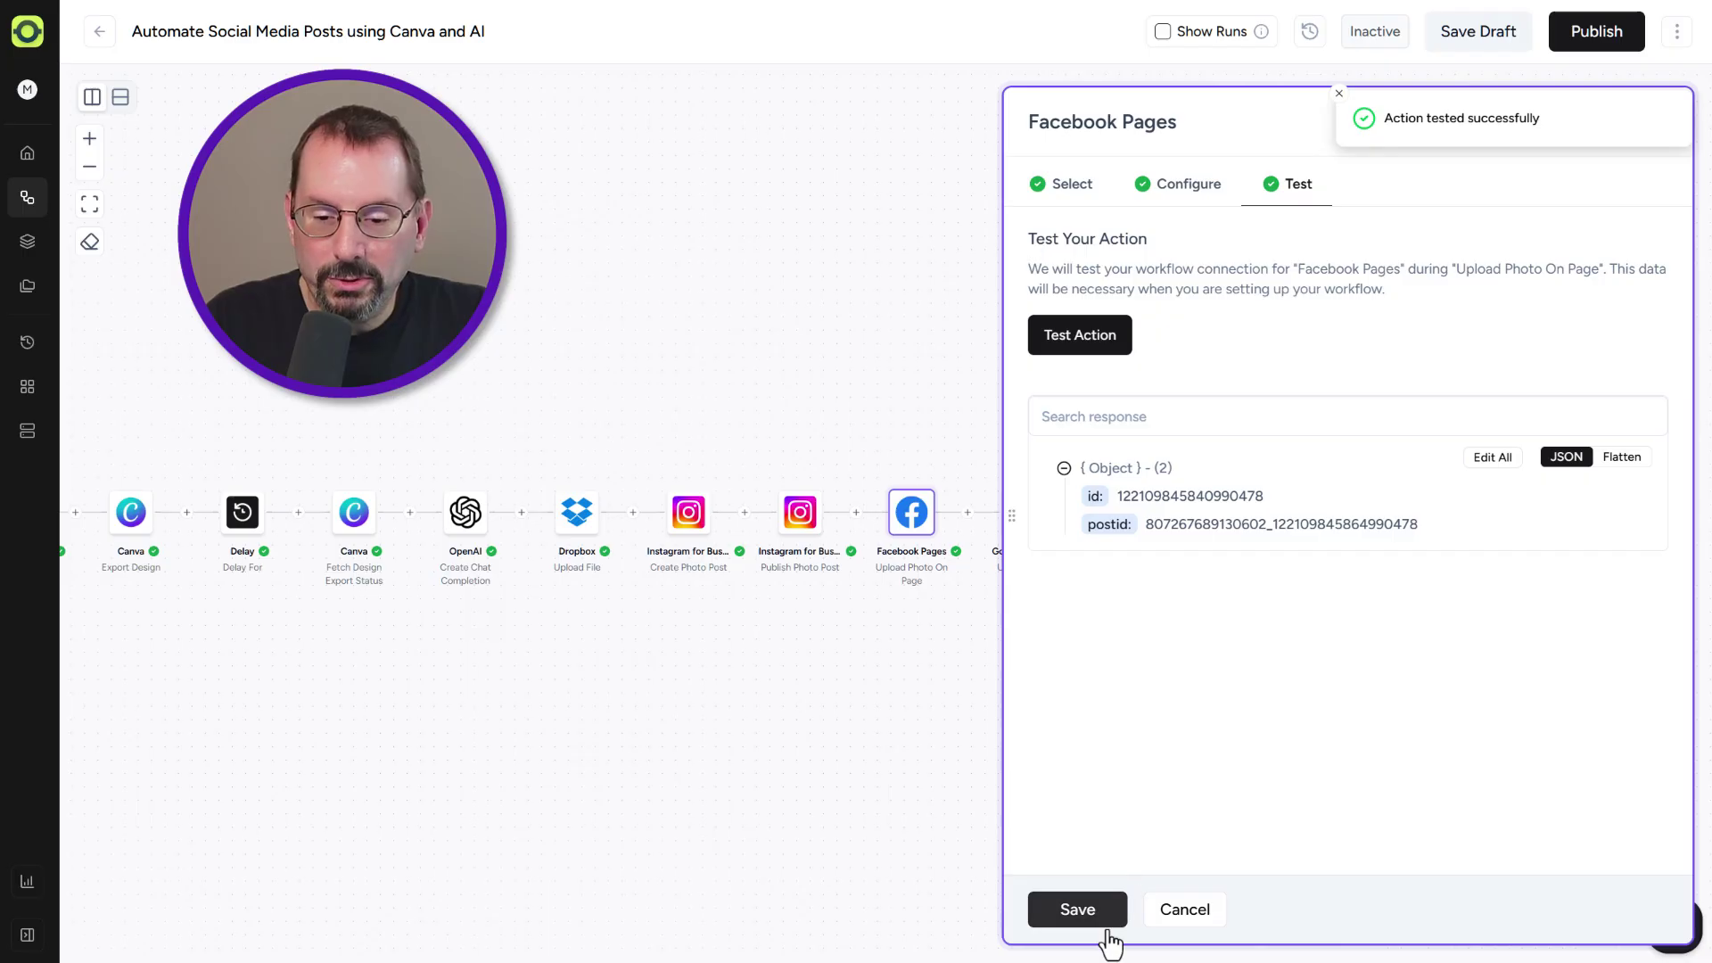
{"action": "left_click", "coordinate": [1109, 928]}
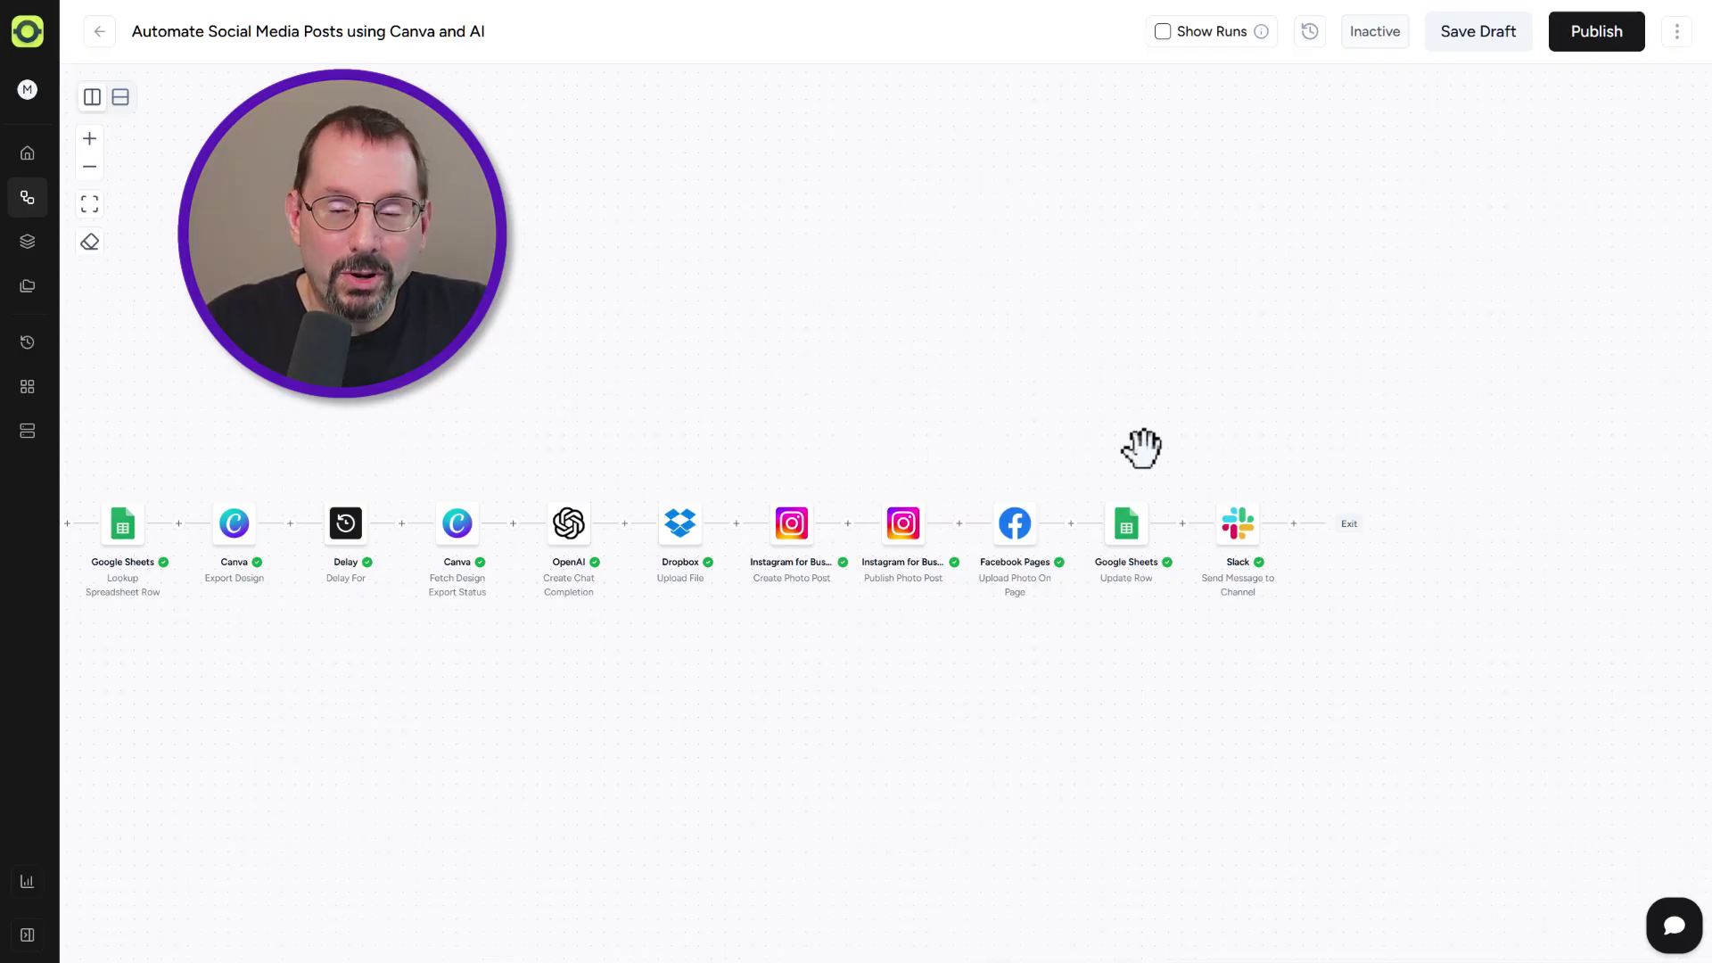
Step: Open the Google Sheets Update Row step, review its Row Number, Status and Image mappings, and test the action
{"action": "left_click", "coordinate": [1129, 524]}
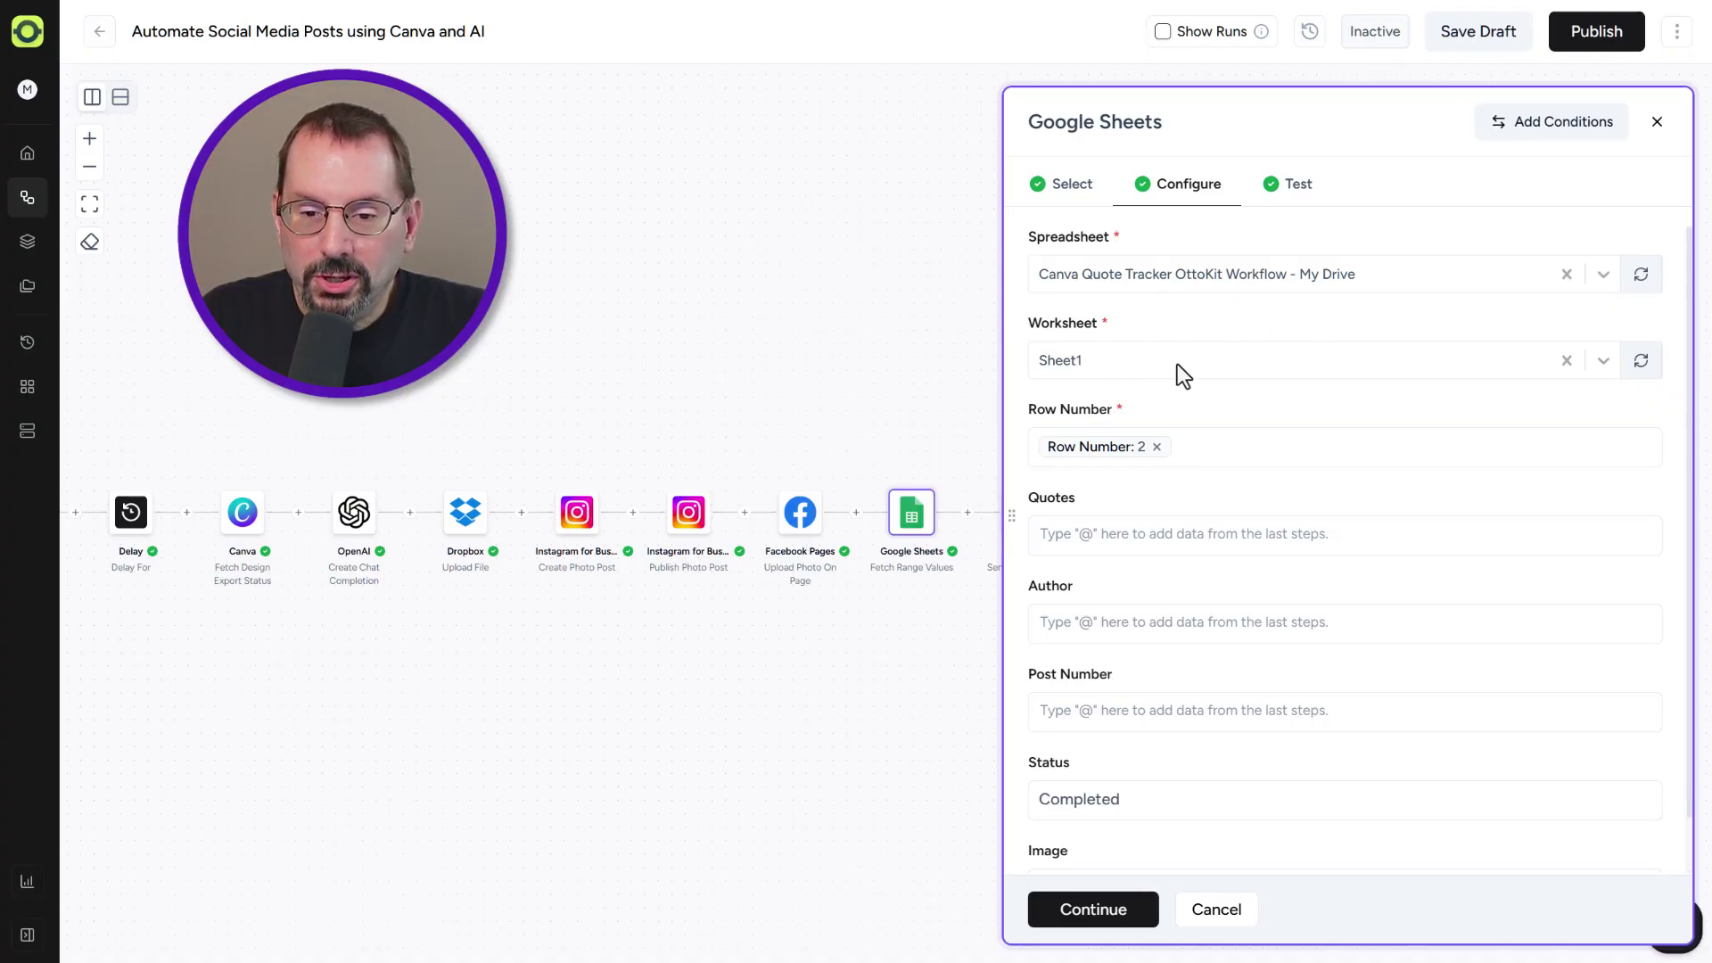
{"action": "scroll", "coordinate": [1292, 416], "scroll_direction": "down", "scroll_amount": 1}
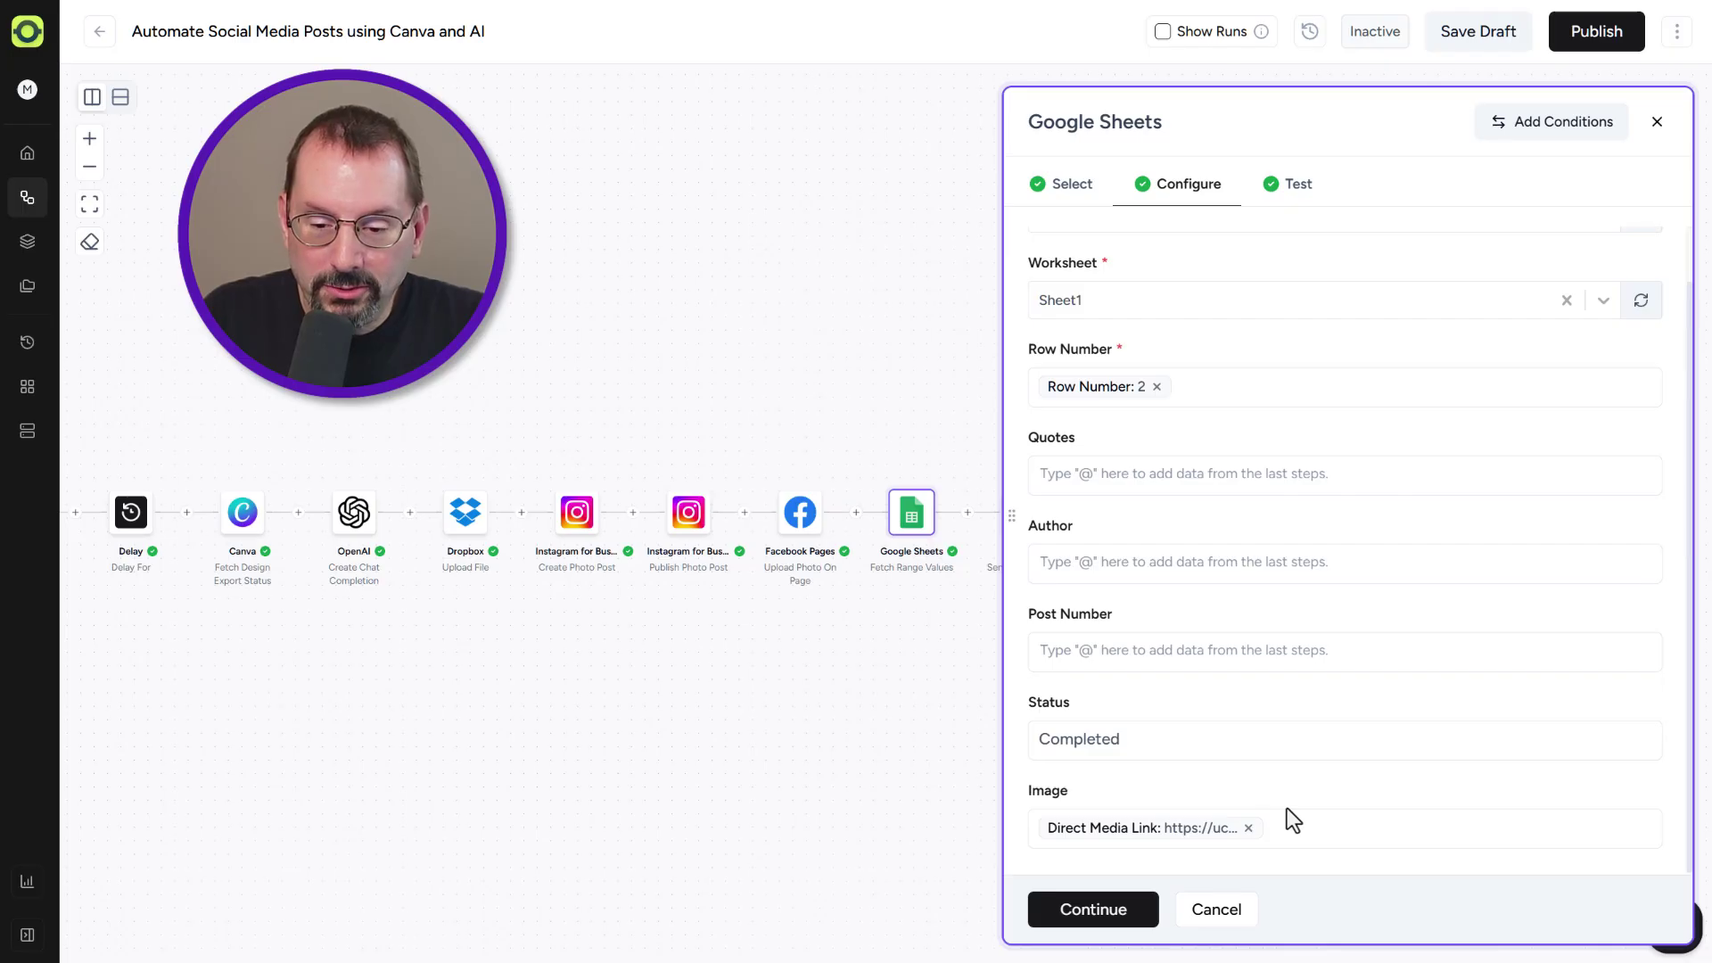
{"action": "left_click", "coordinate": [1093, 910]}
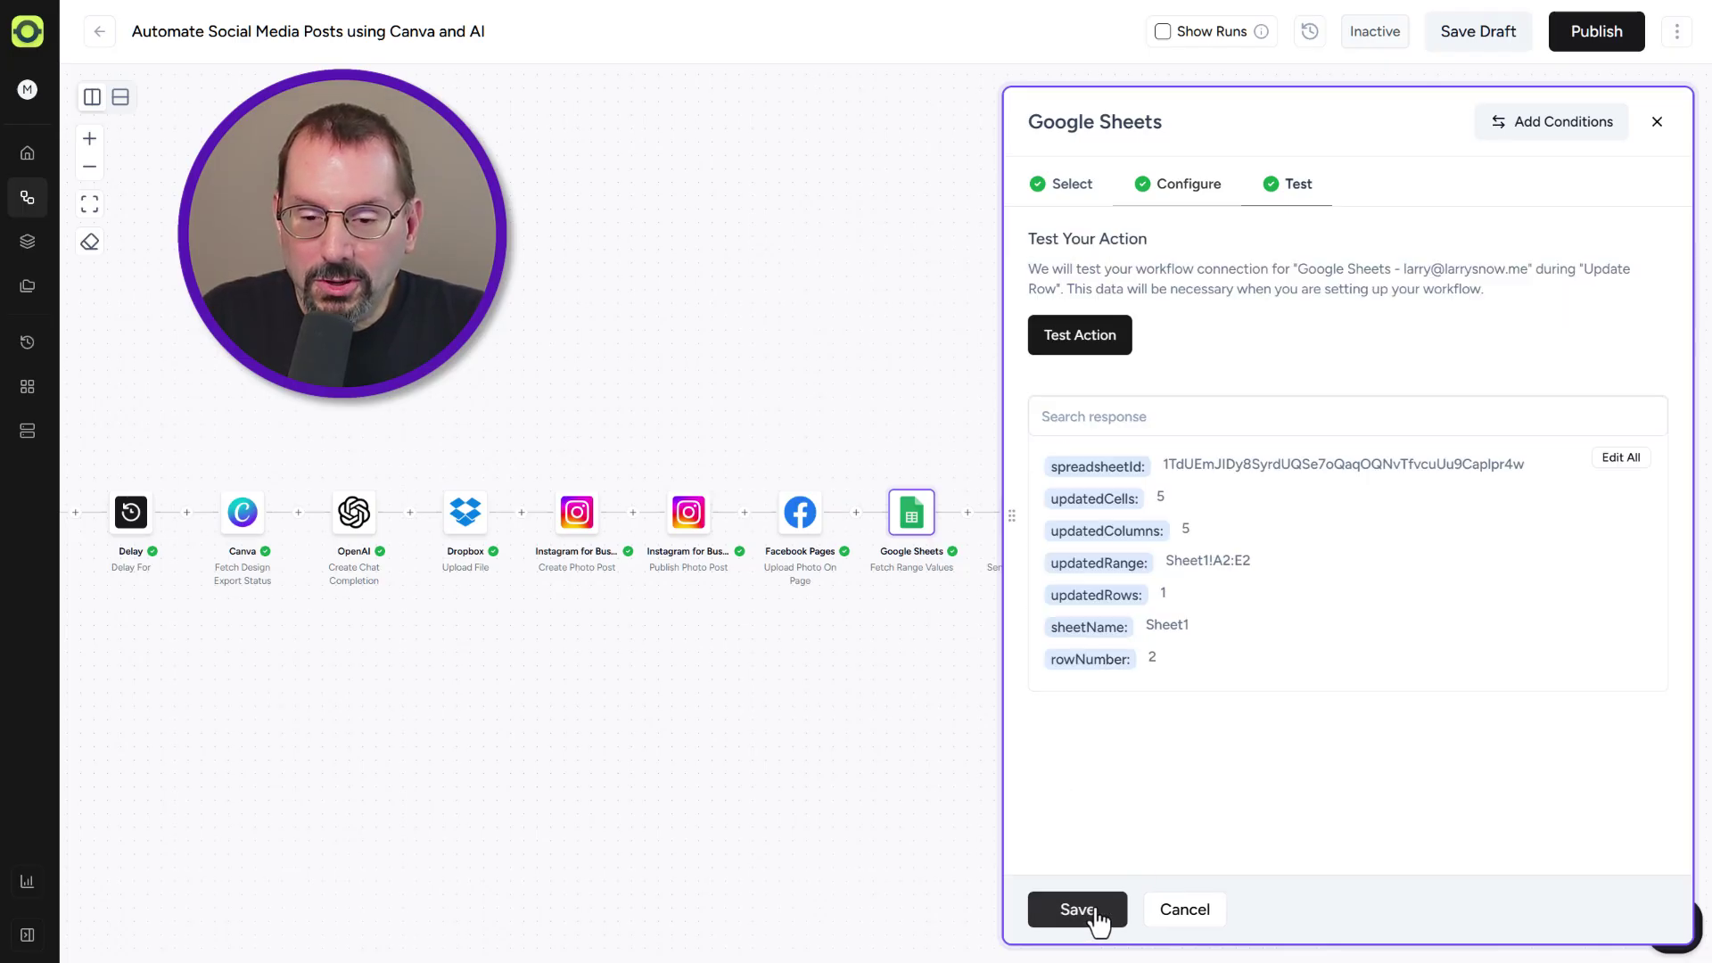
{"action": "left_click", "coordinate": [1104, 337]}
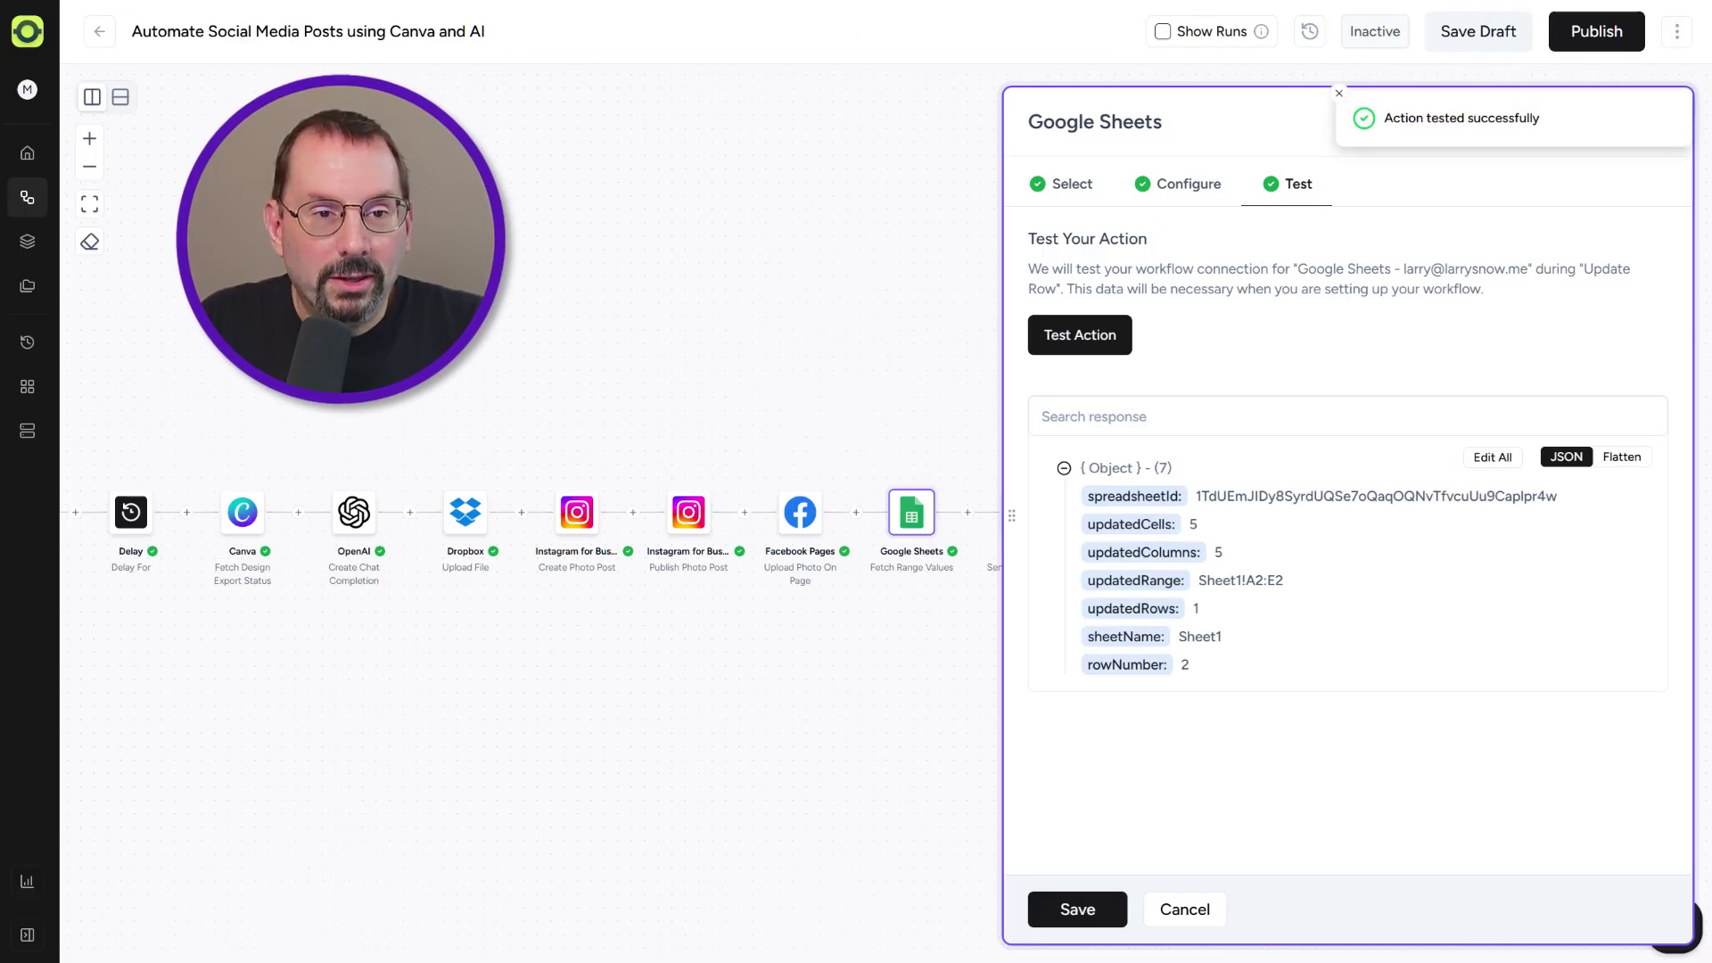
Step: Check the first quote's Status and Image cells in the Google Sheets tracker, and save the Update Row step in OttoKit
{"action": "left_click", "coordinate": [423, 2]}
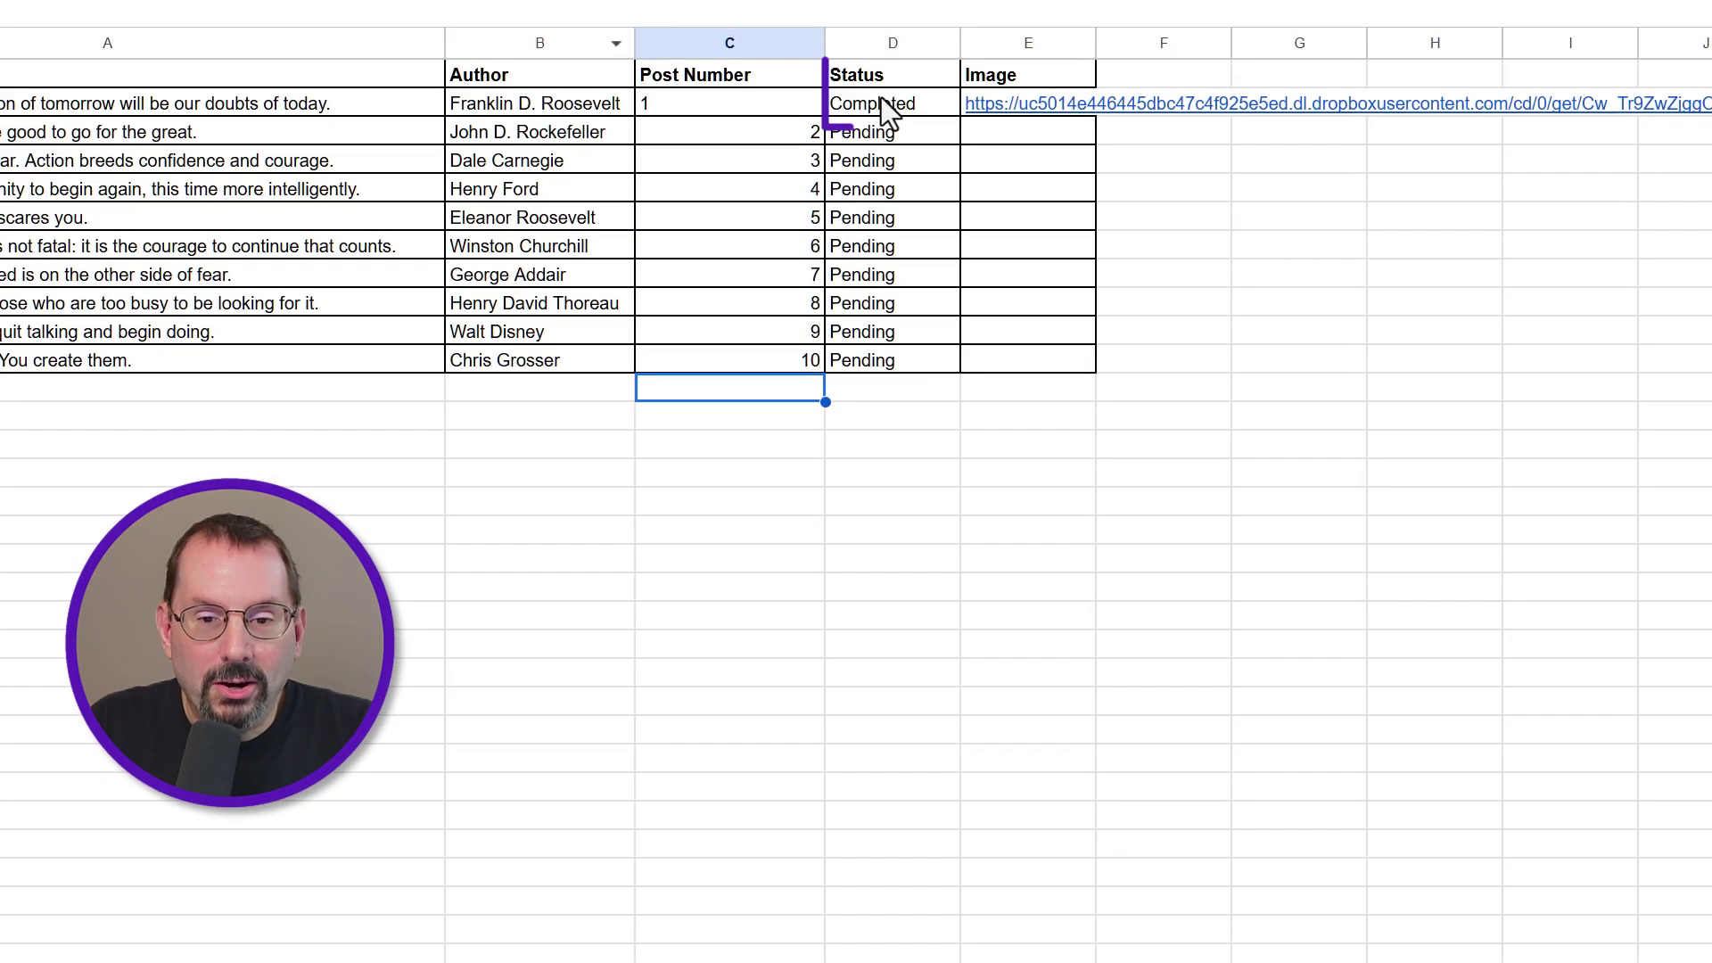
{"action": "left_click", "coordinate": [877, 193]}
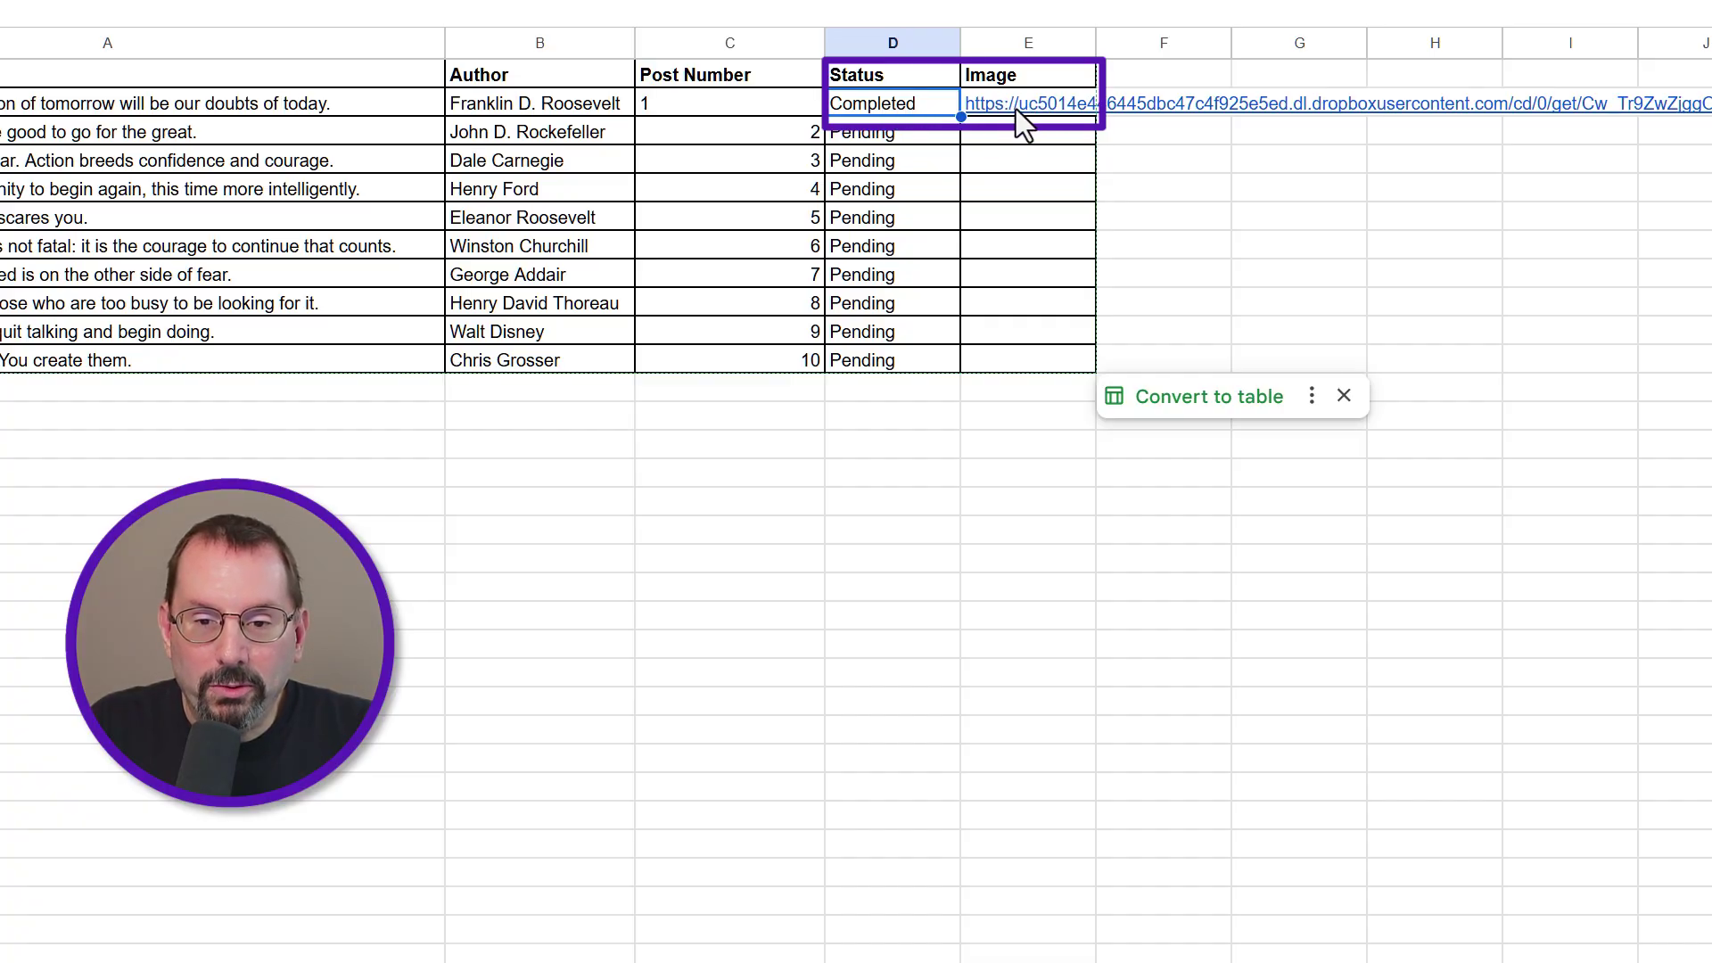
{"action": "mouse_move", "coordinate": [1017, 109]}
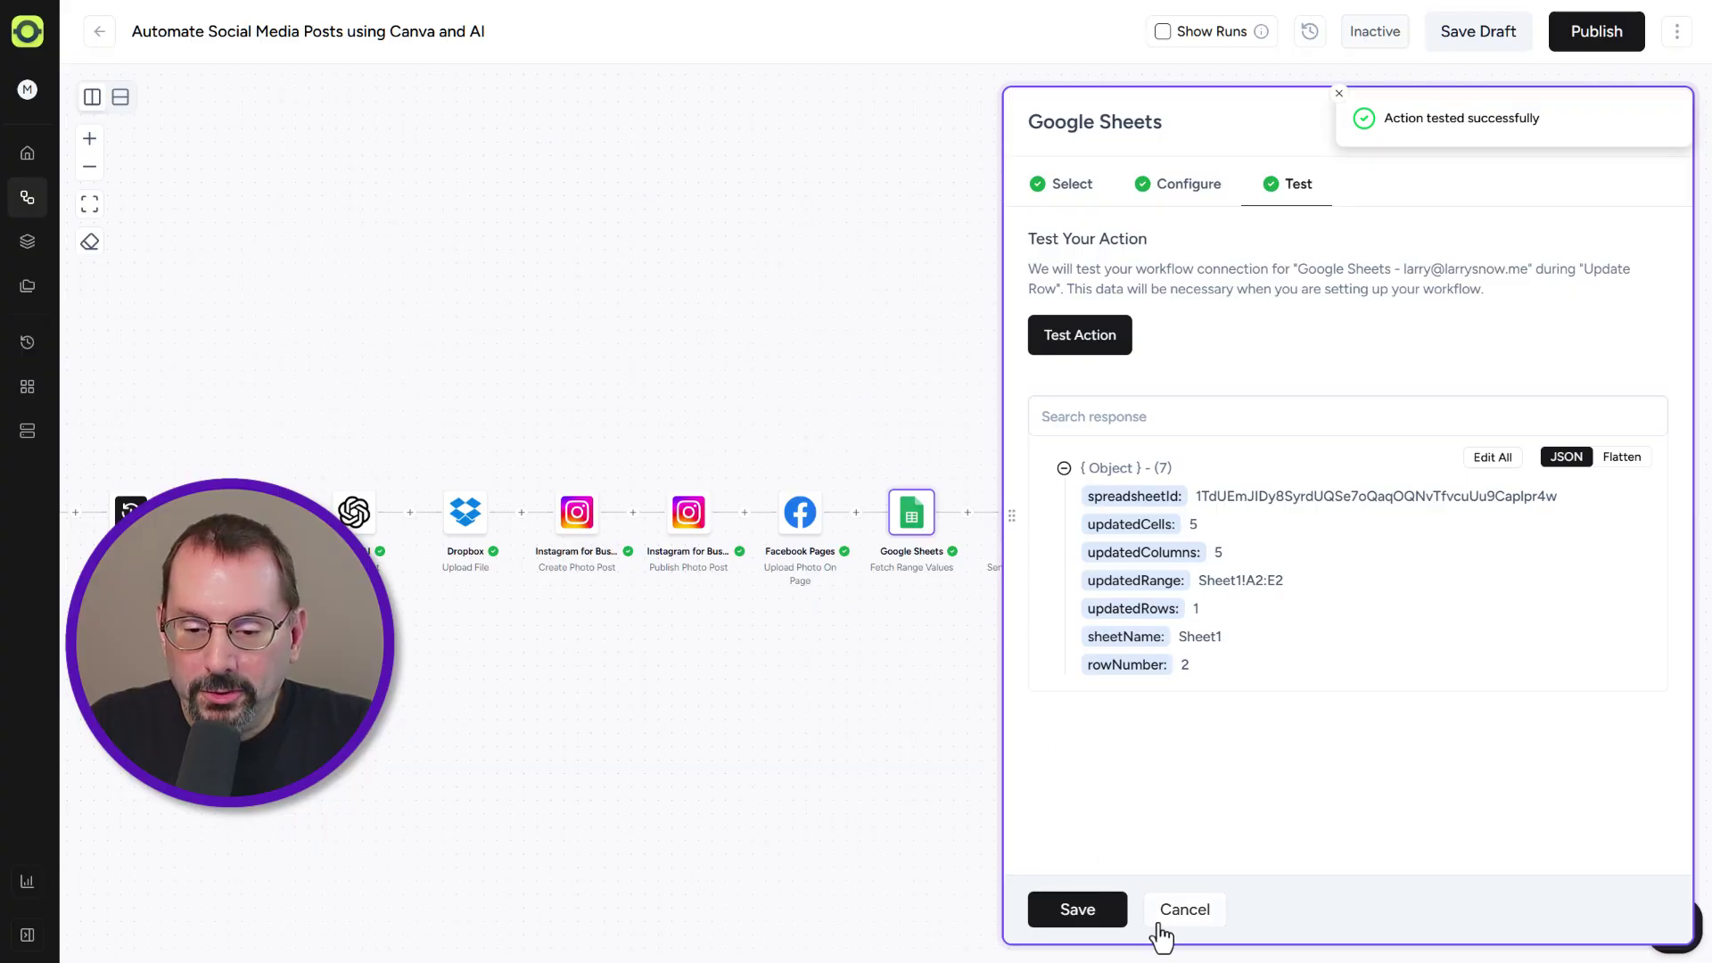
{"action": "left_click", "coordinate": [1096, 911]}
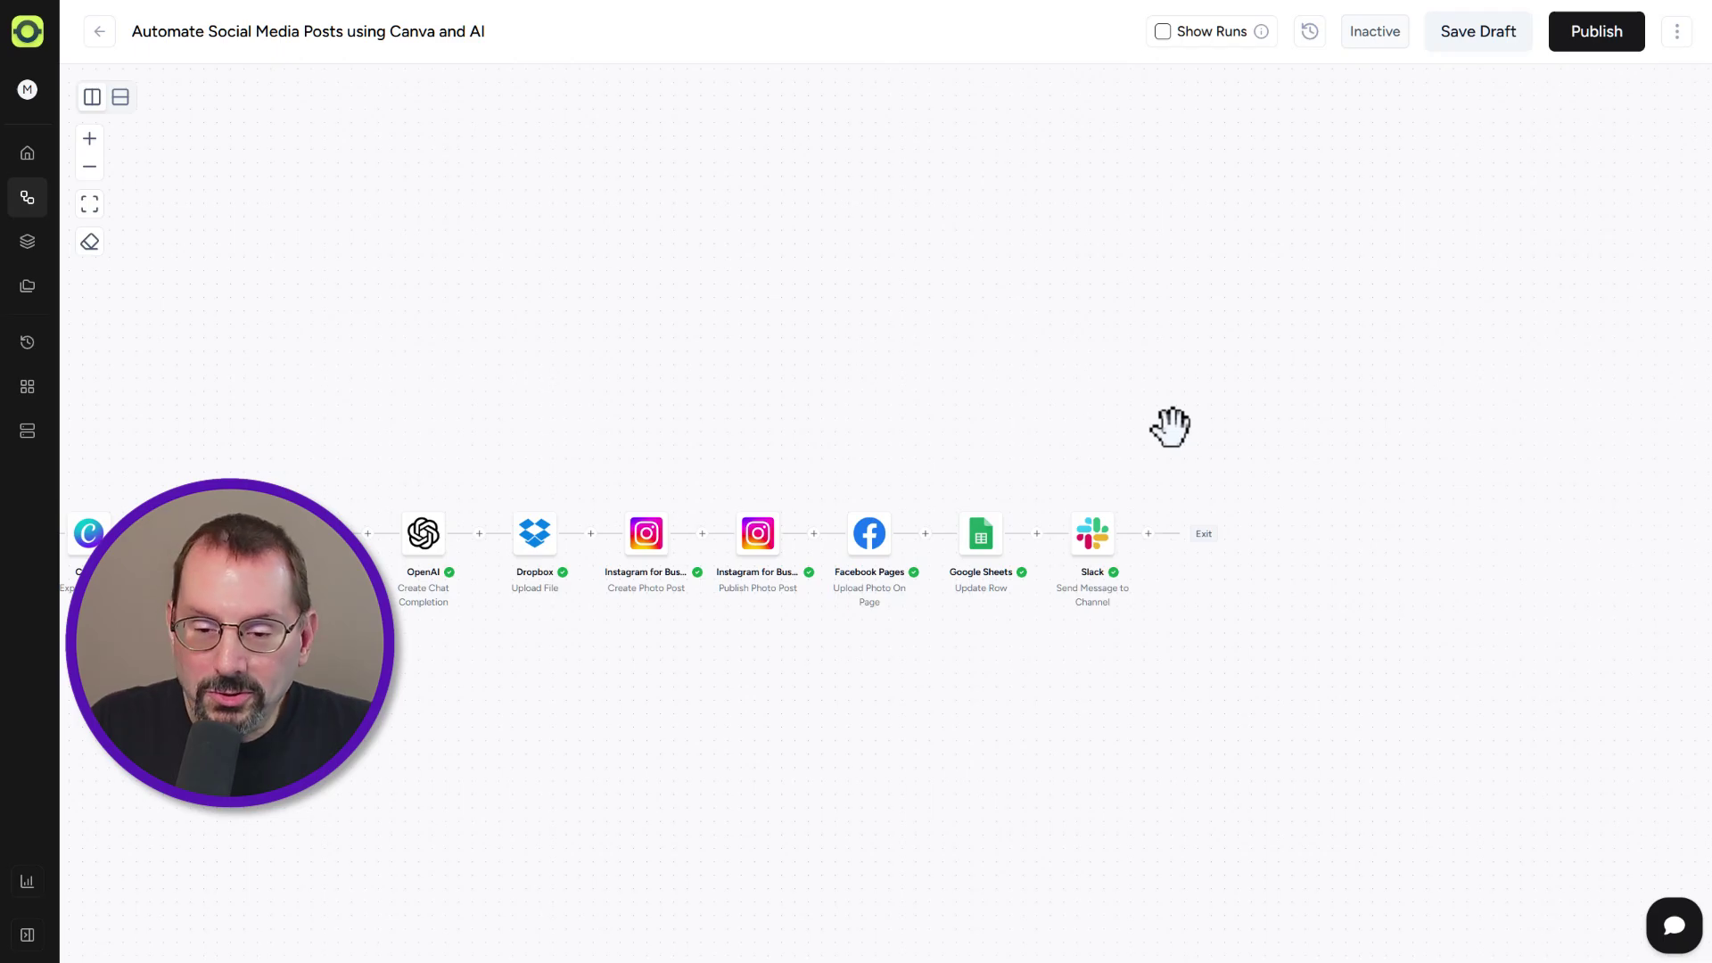
Step: Open the configuration of the Slack Send Message to Channel step at the end of the workflow
{"action": "scroll", "coordinate": [1149, 722], "scroll_direction": "up", "scroll_amount": 3}
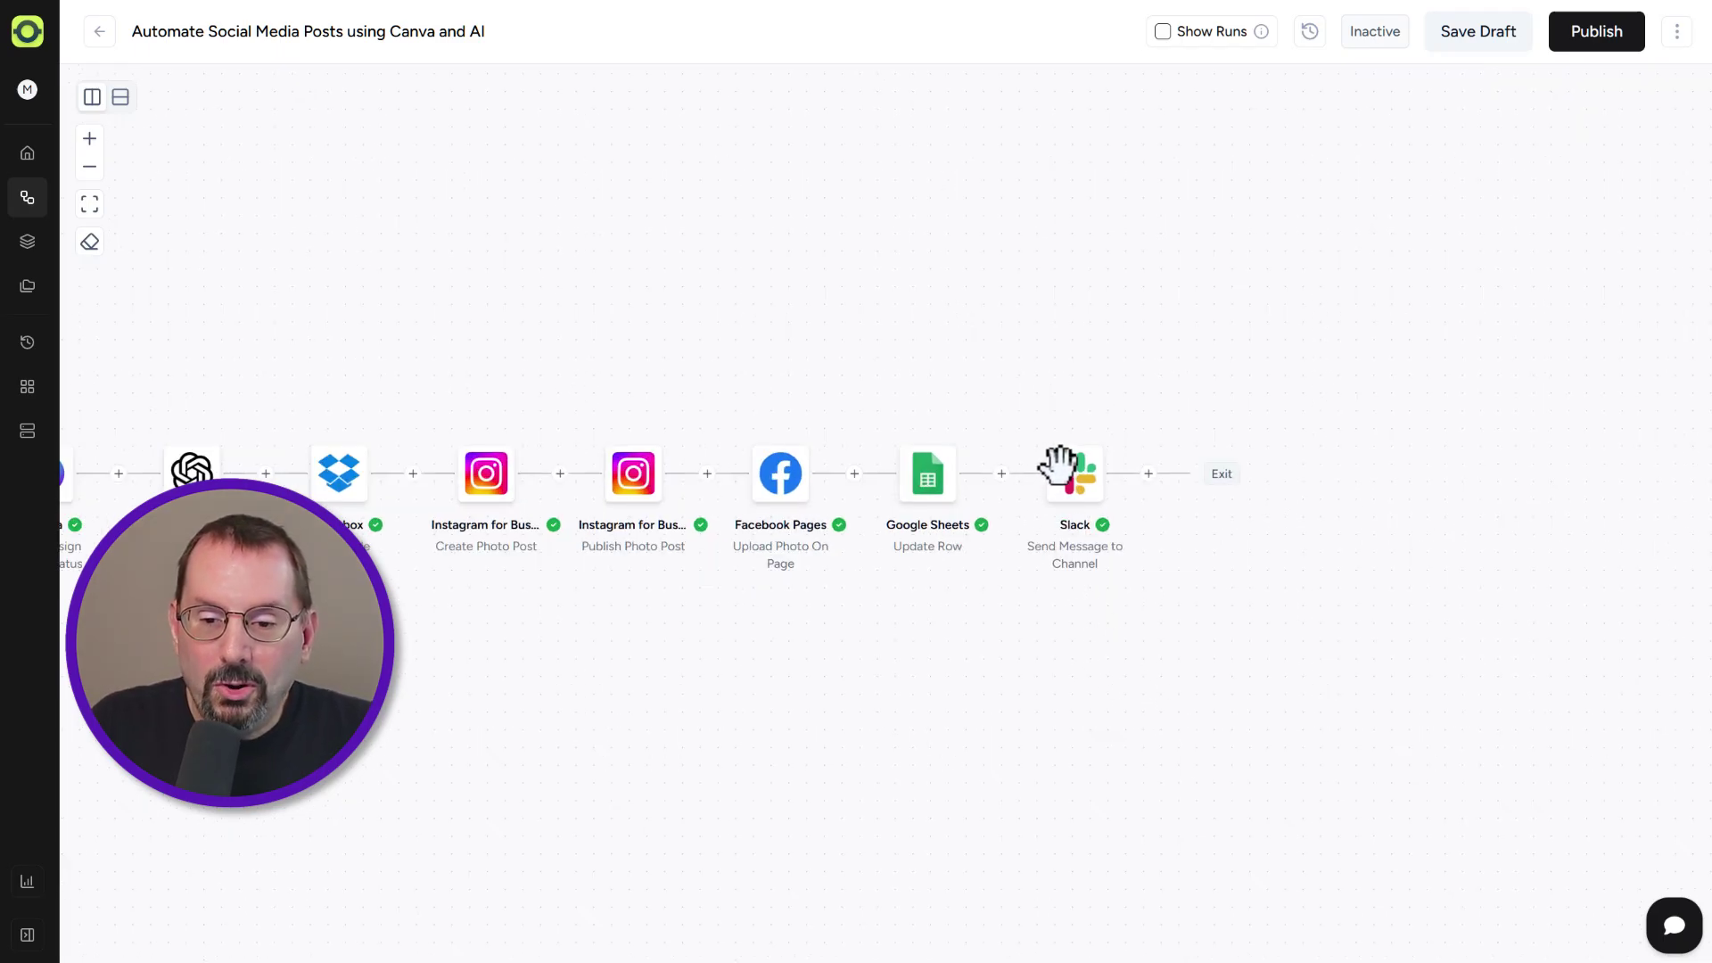
{"action": "mouse_move", "coordinate": [1074, 470]}
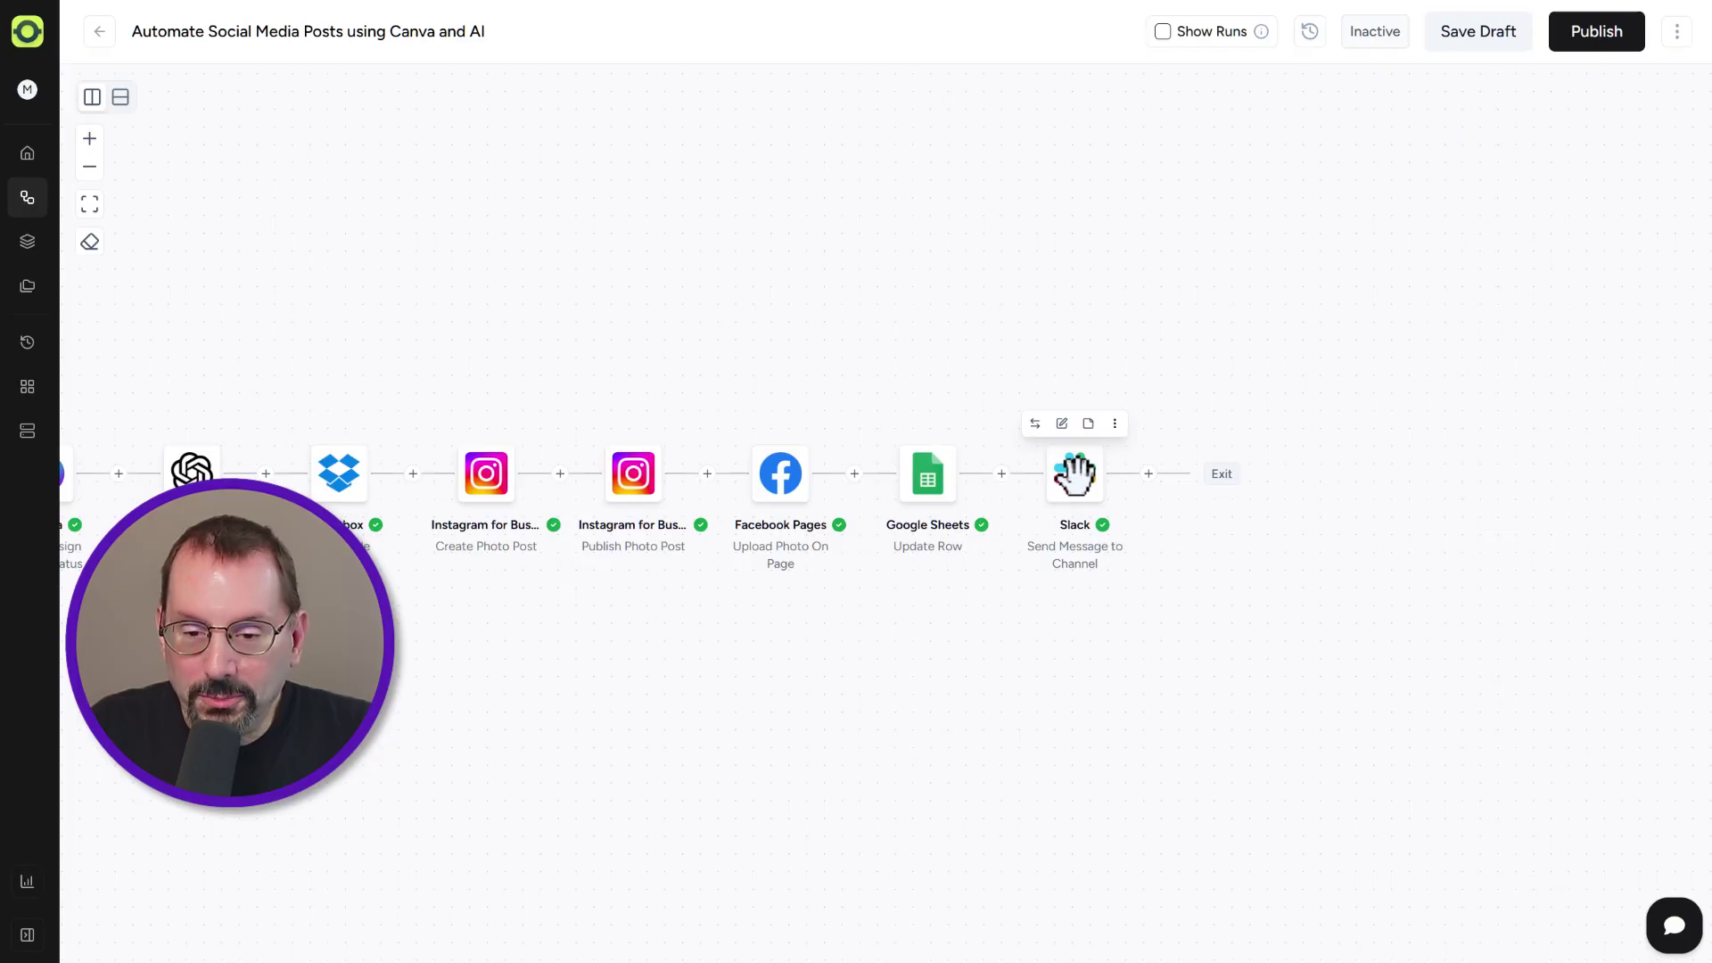
{"action": "left_click", "coordinate": [1075, 474]}
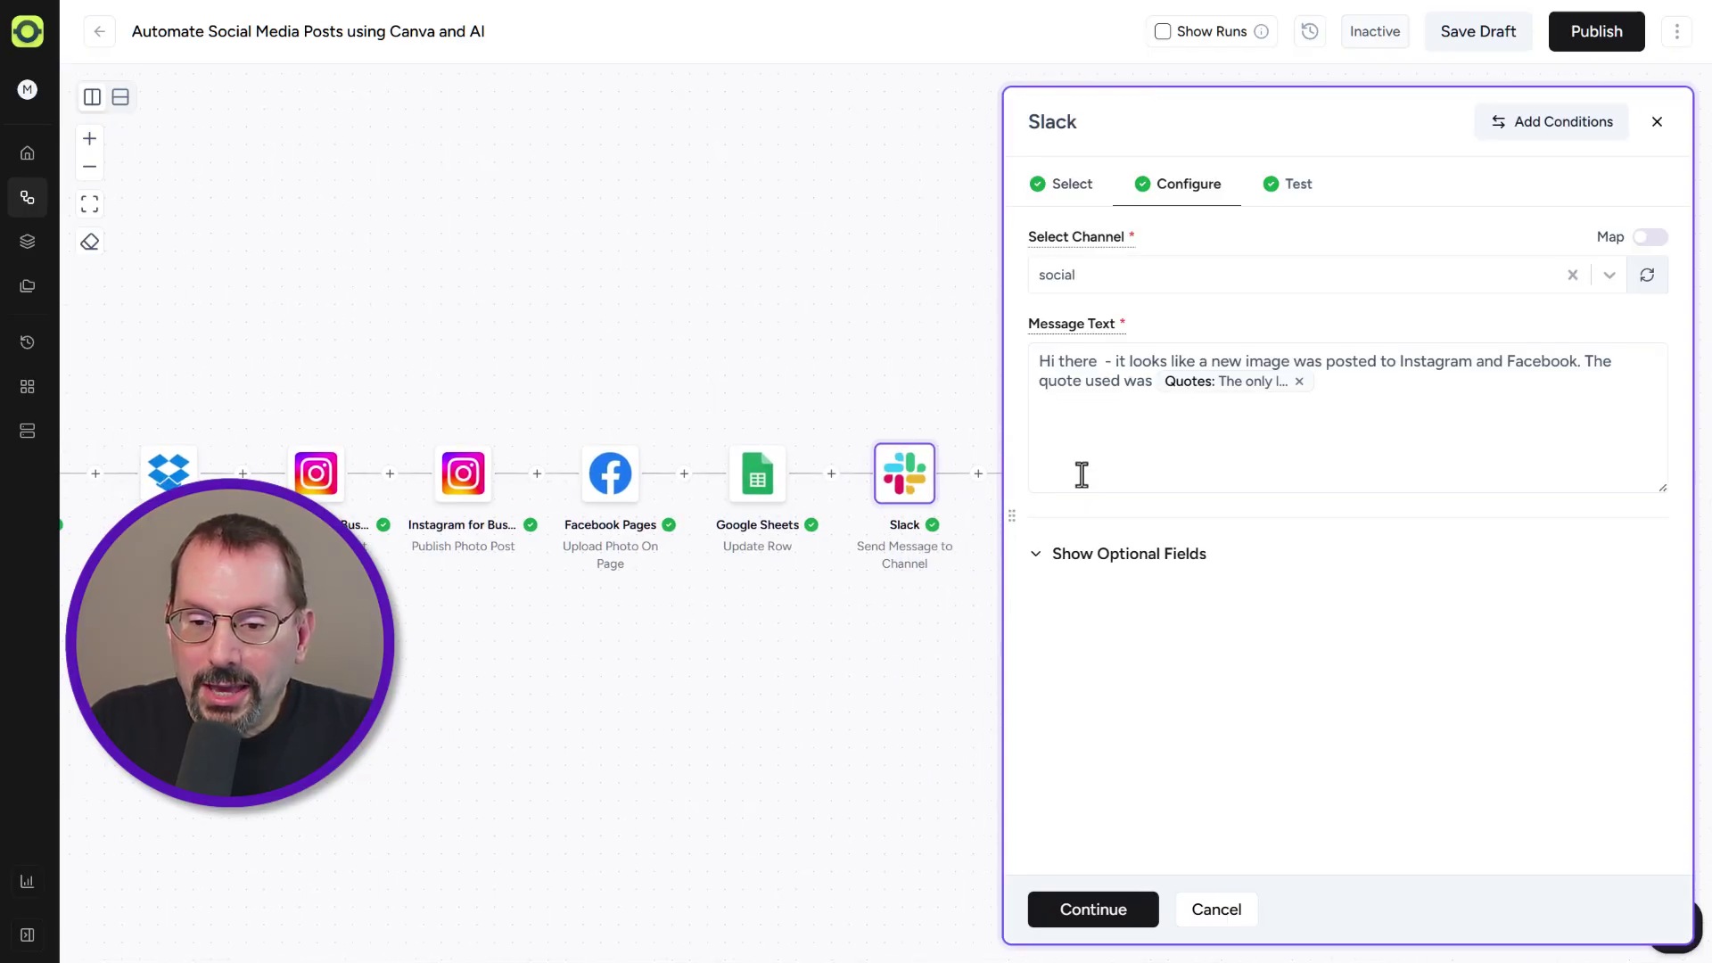